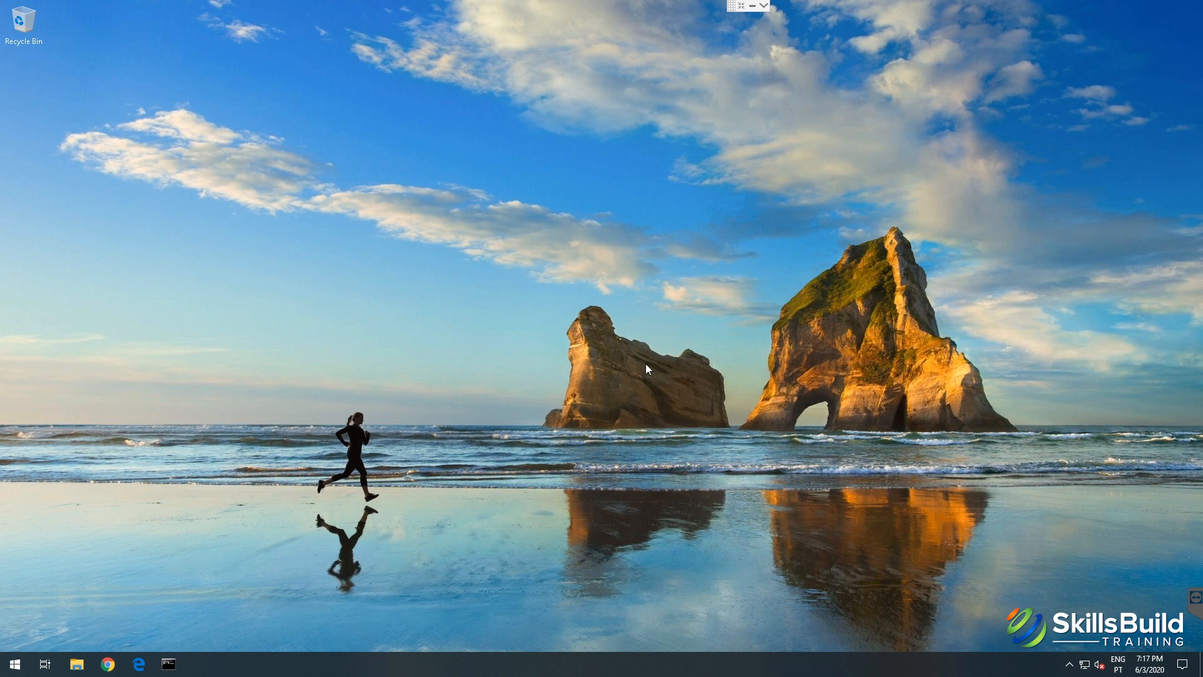
Step: Check the installed Windows version and OS build with winver, closing the About Windows dialog when done
click(12, 671)
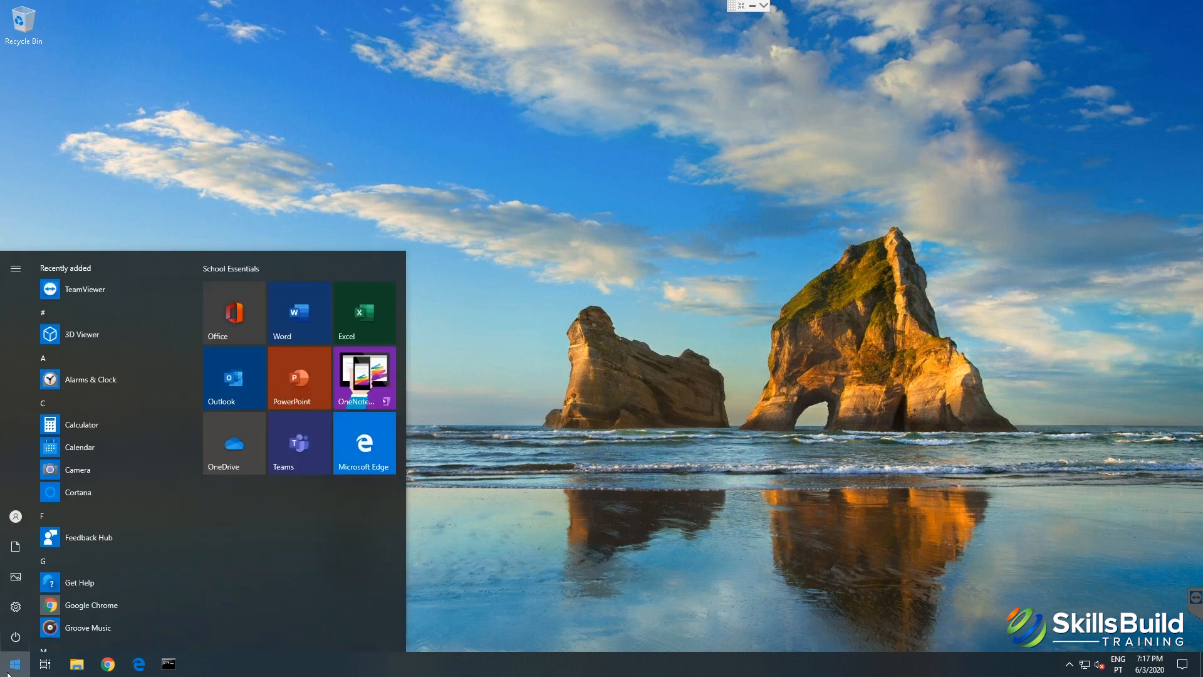
text(winver)
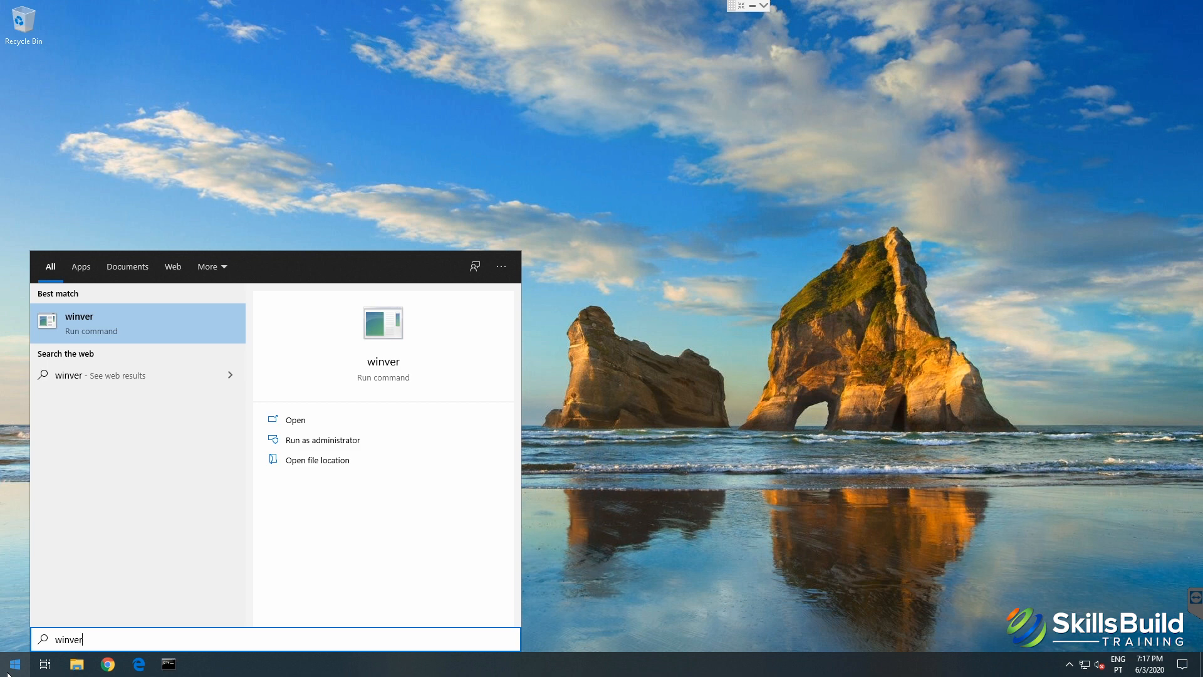
key(Return)
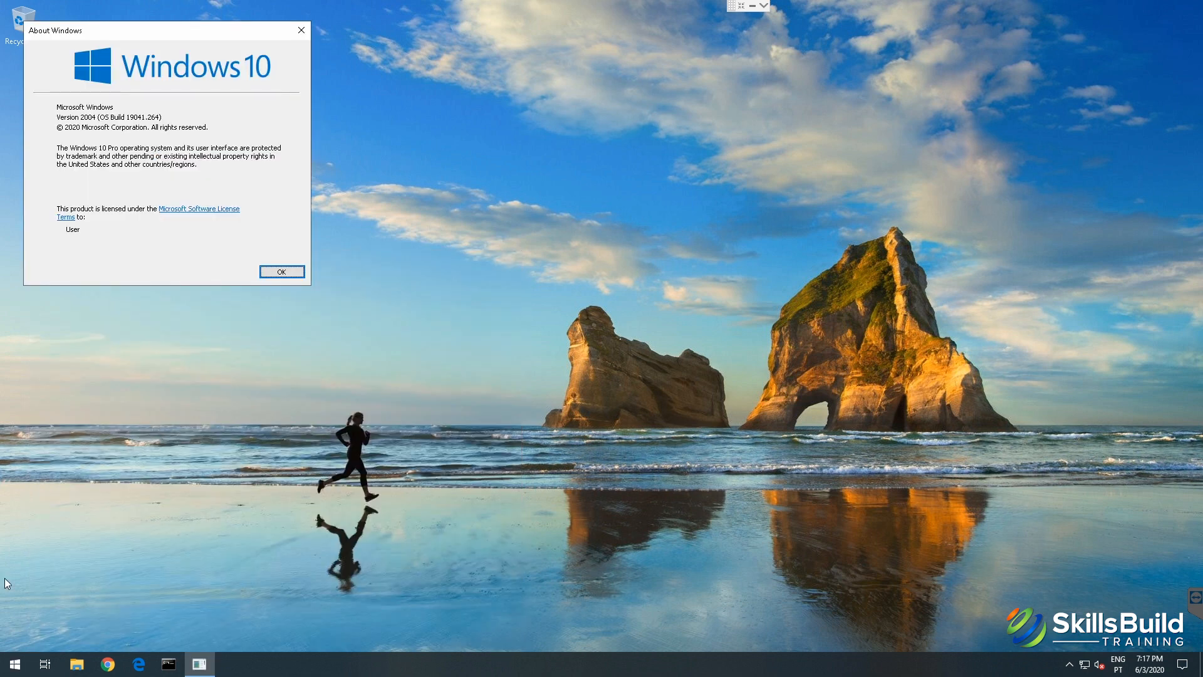
drag(164, 35, 557, 181)
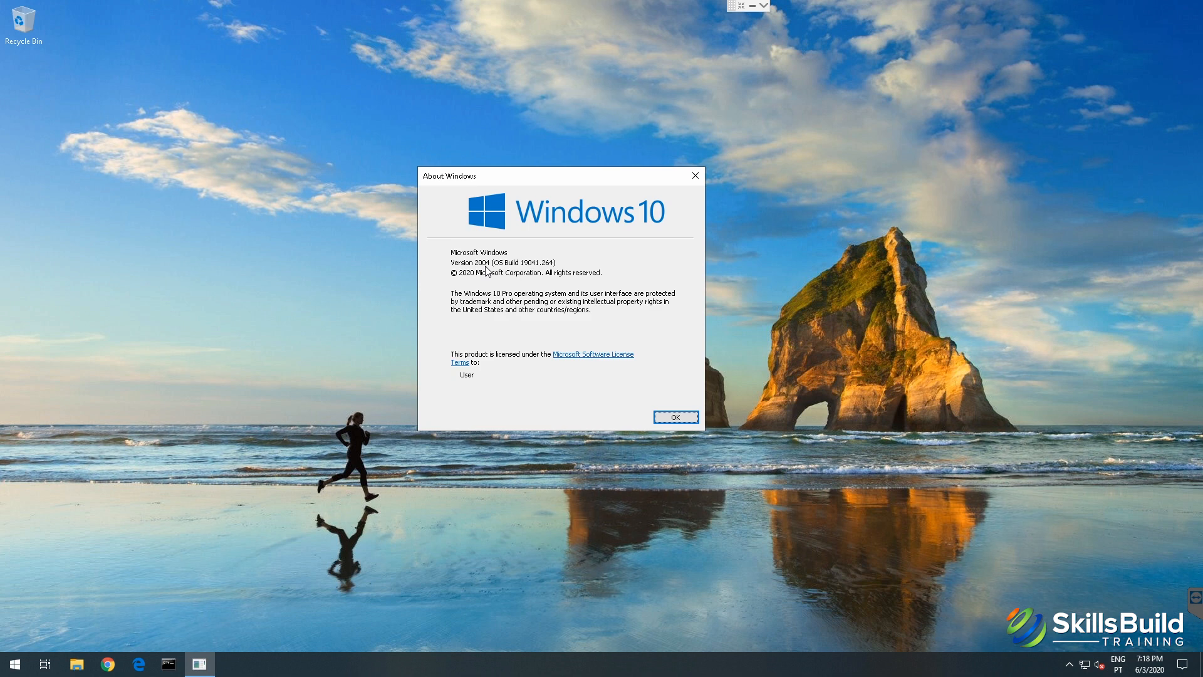
click(672, 416)
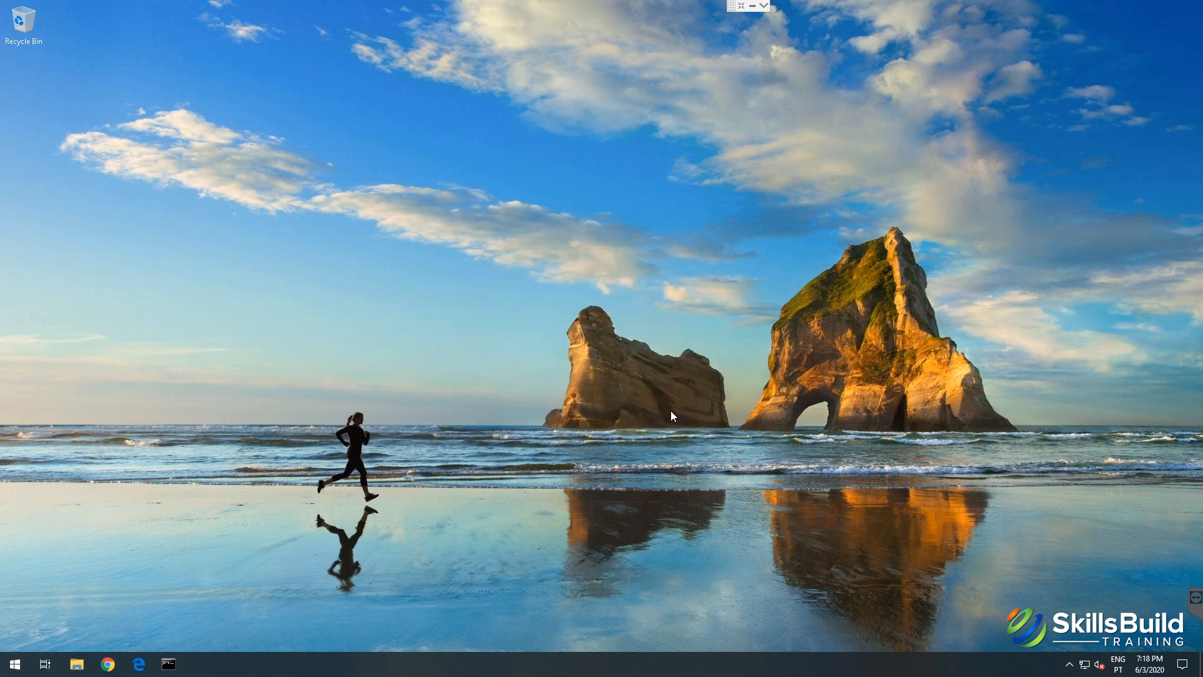
Step: Open Command Prompt as administrator and run pktmon to list its available commands
click(14, 665)
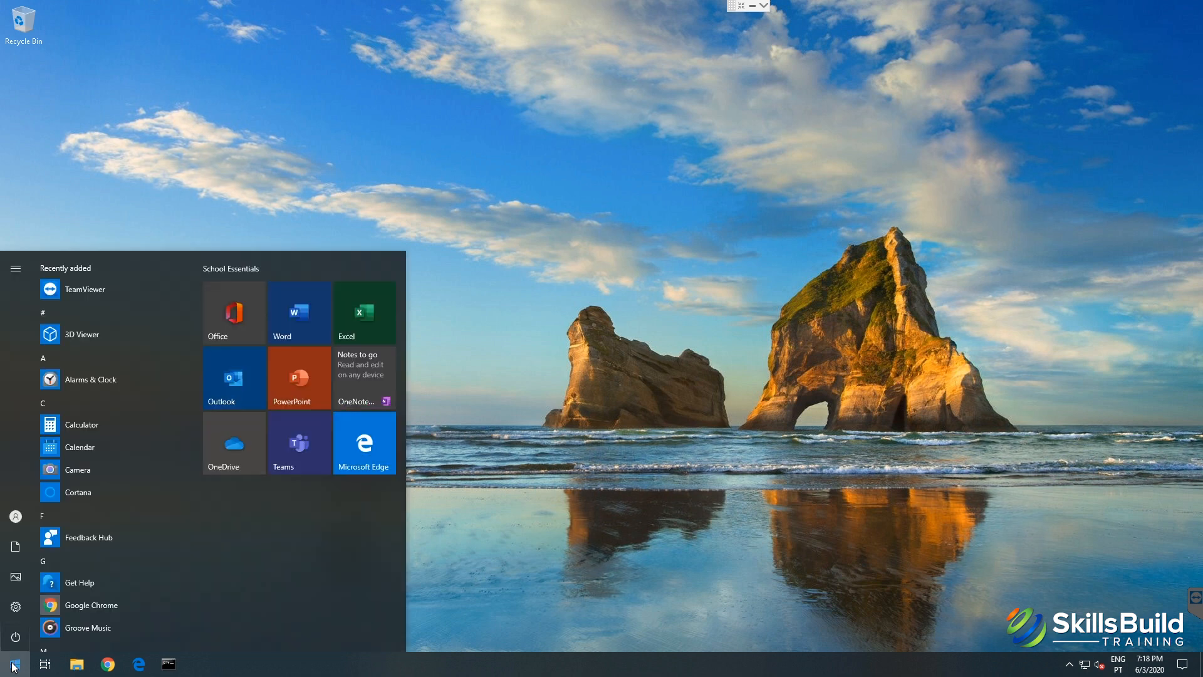
text(cmd)
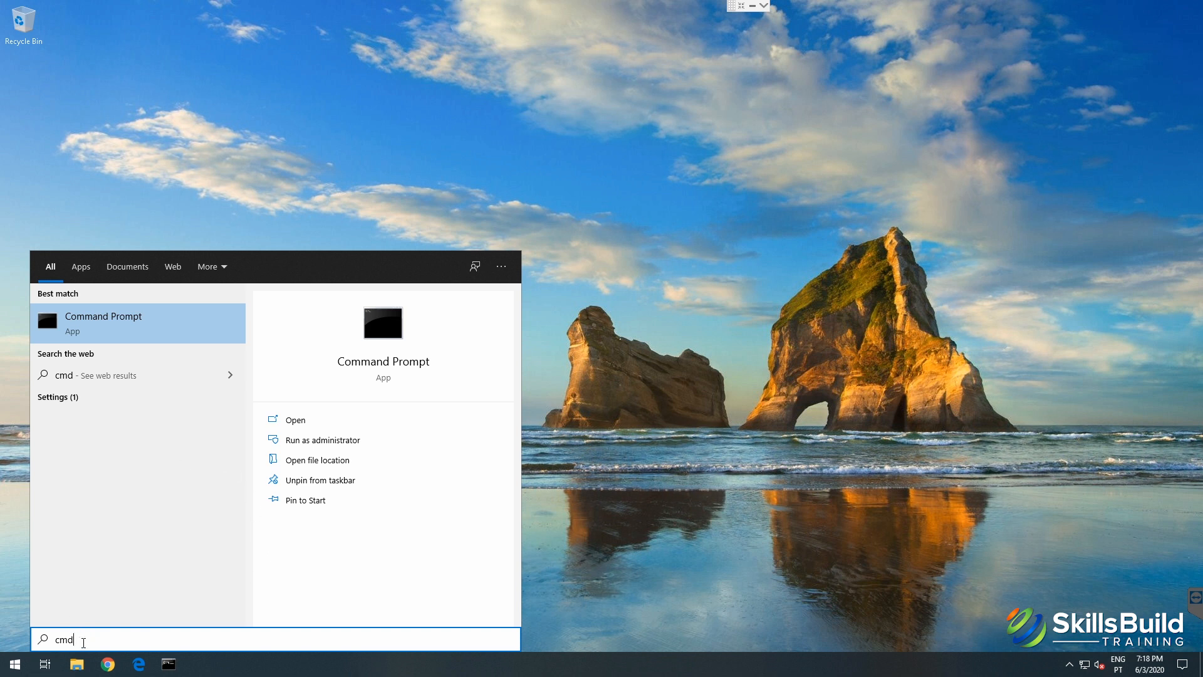
right_click(104, 322)
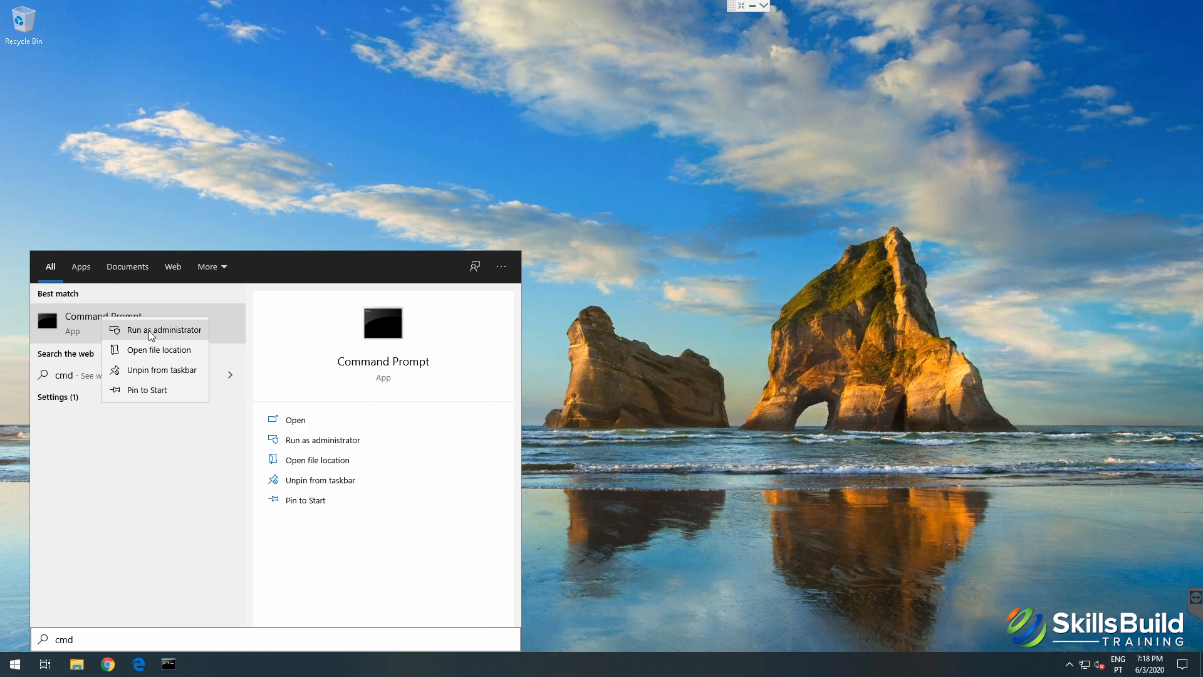
click(151, 330)
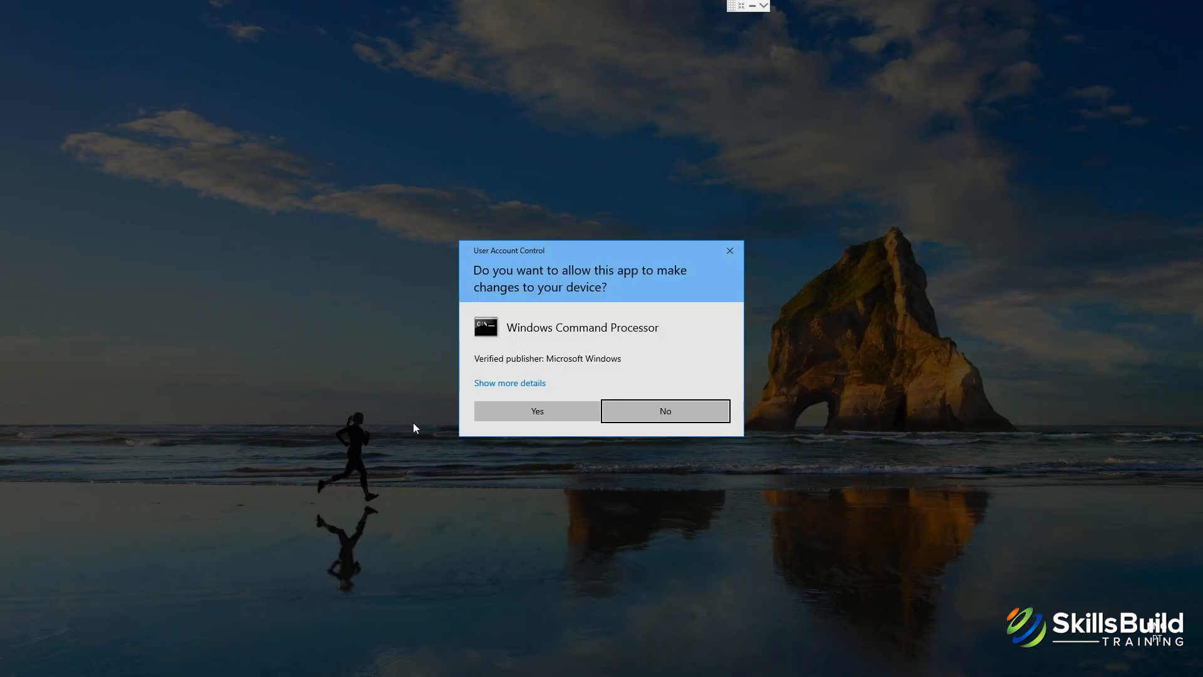
click(491, 415)
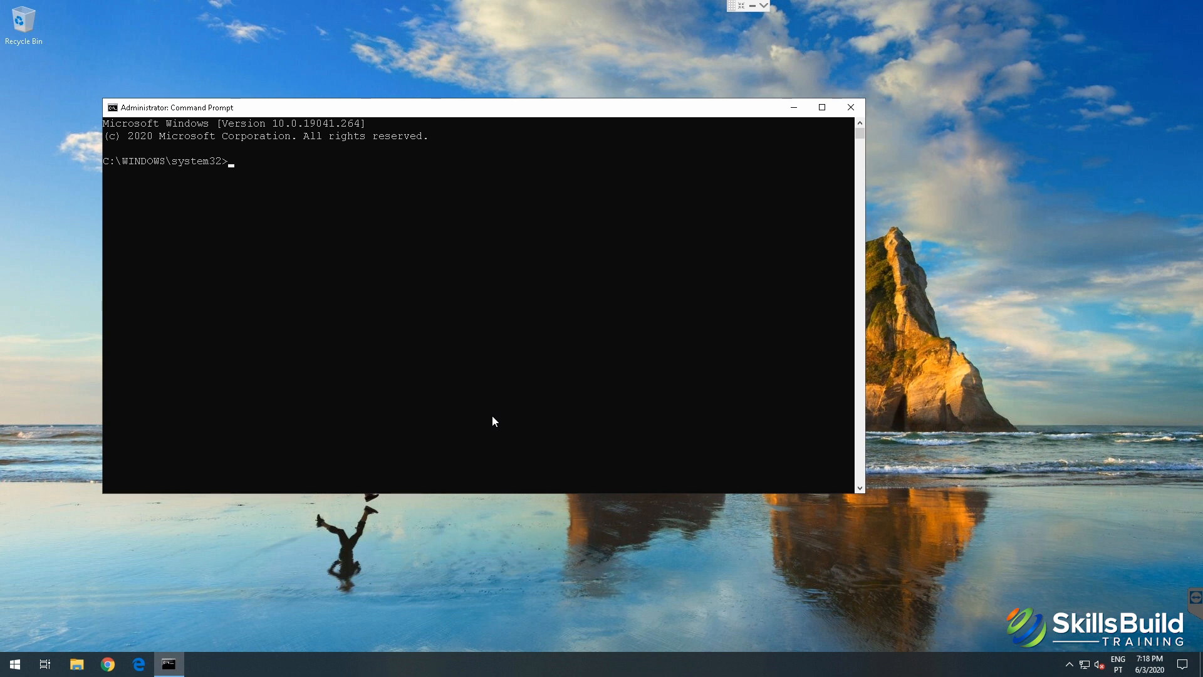
text(pktmon)
key(Return)
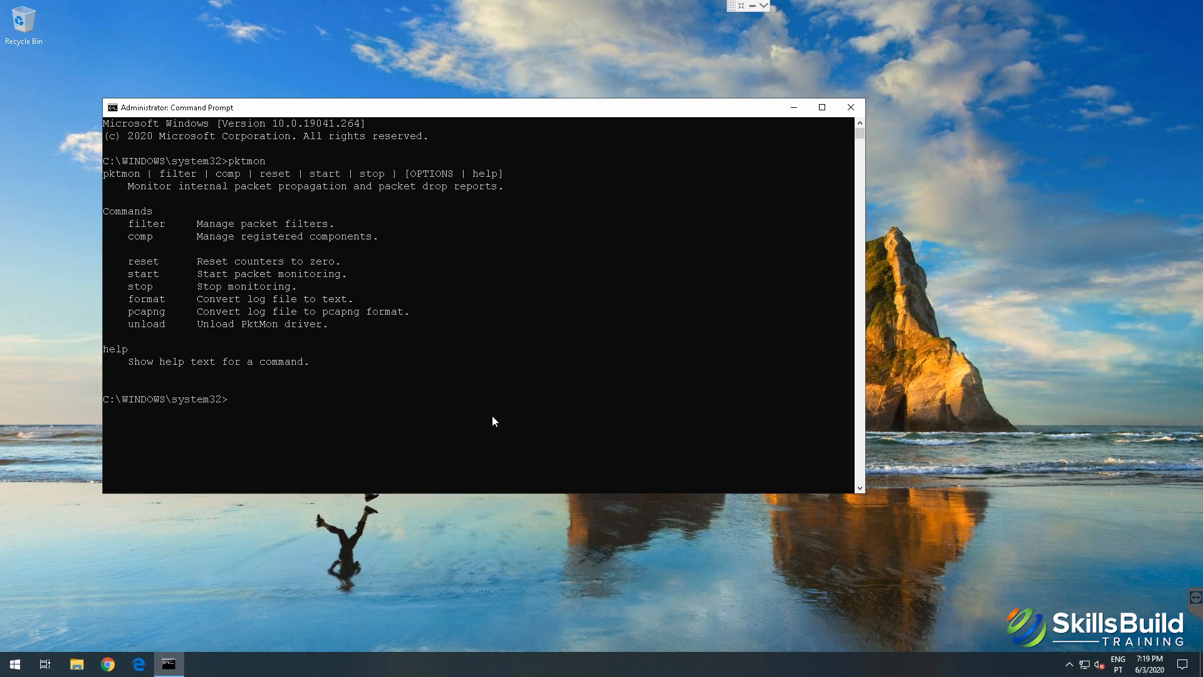
Step: Maximize the Command Prompt window and set its font size to 24
double_click(430, 116)
right_click(200, 4)
click(249, 125)
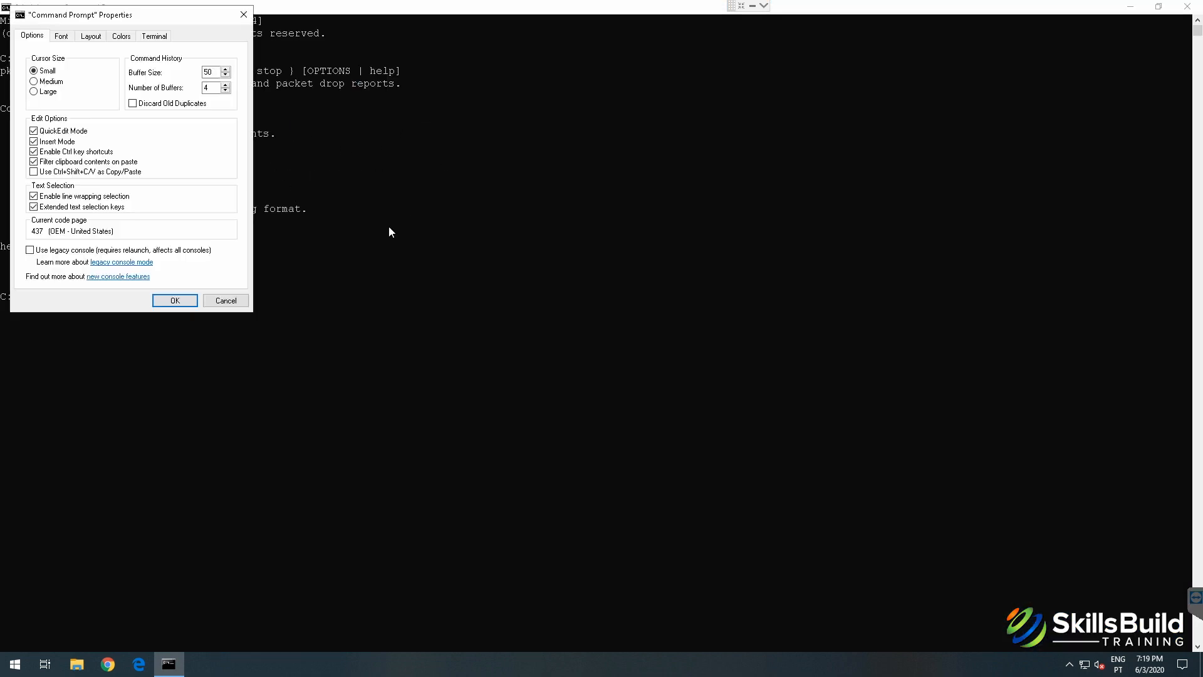
click(61, 36)
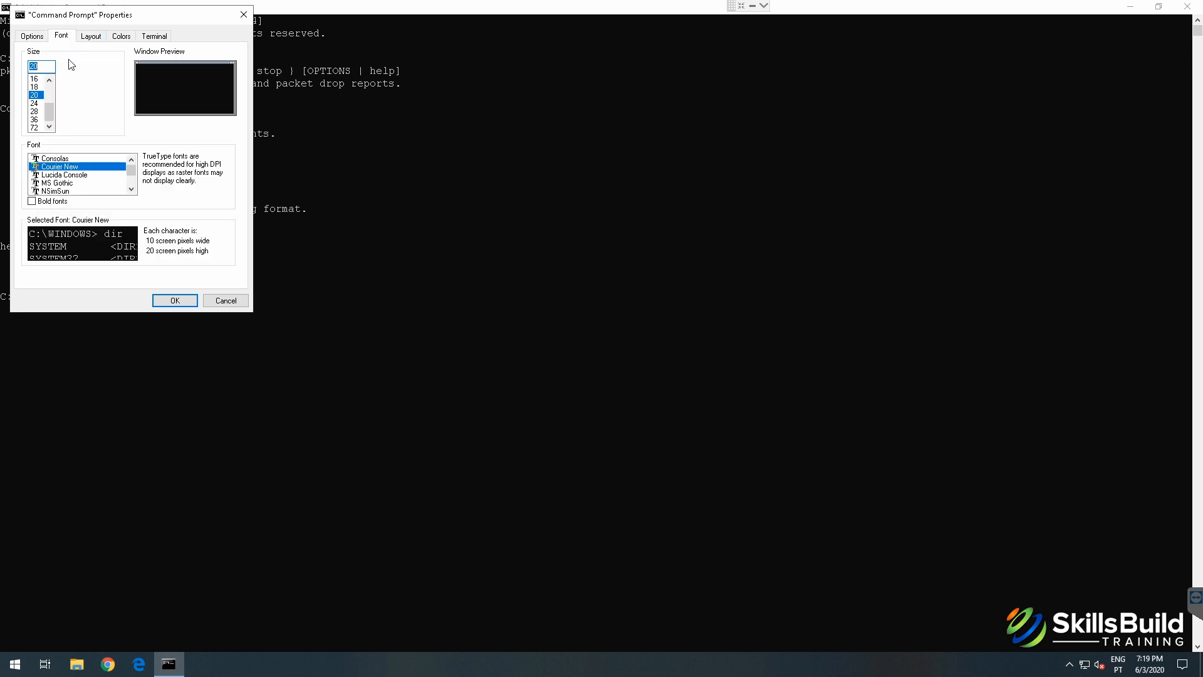
click(35, 103)
click(166, 301)
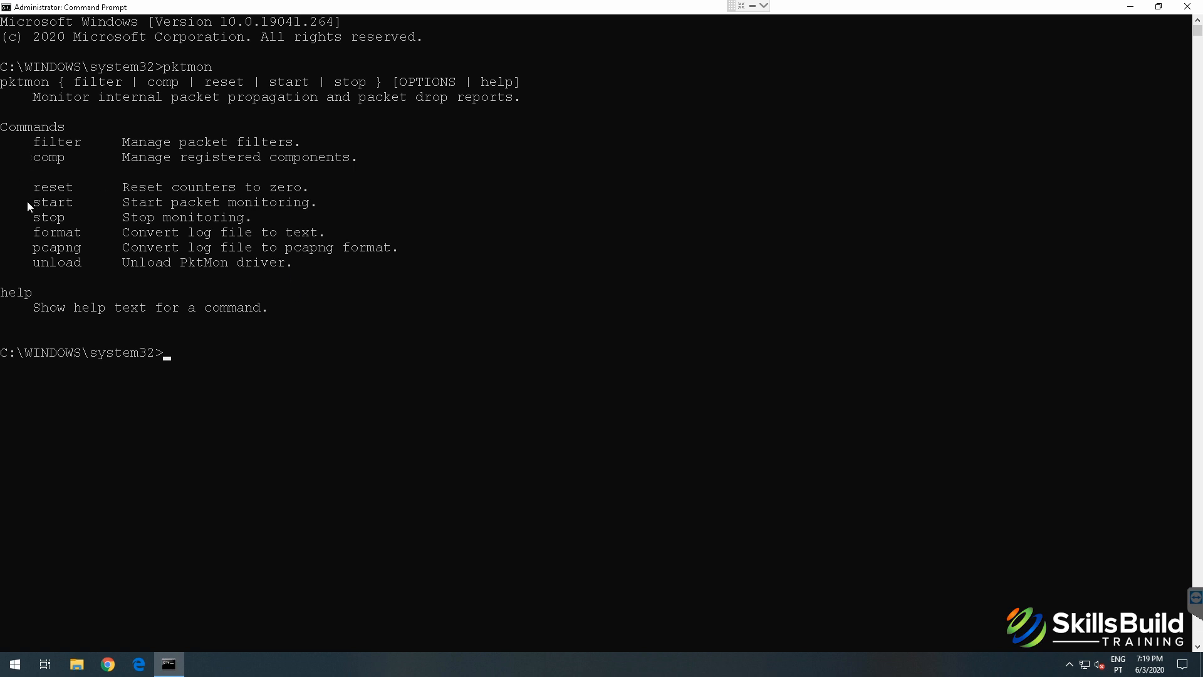
Step: Review the start, stop and filter entries in the command list and run pktmon filter help
drag(27, 201, 310, 201)
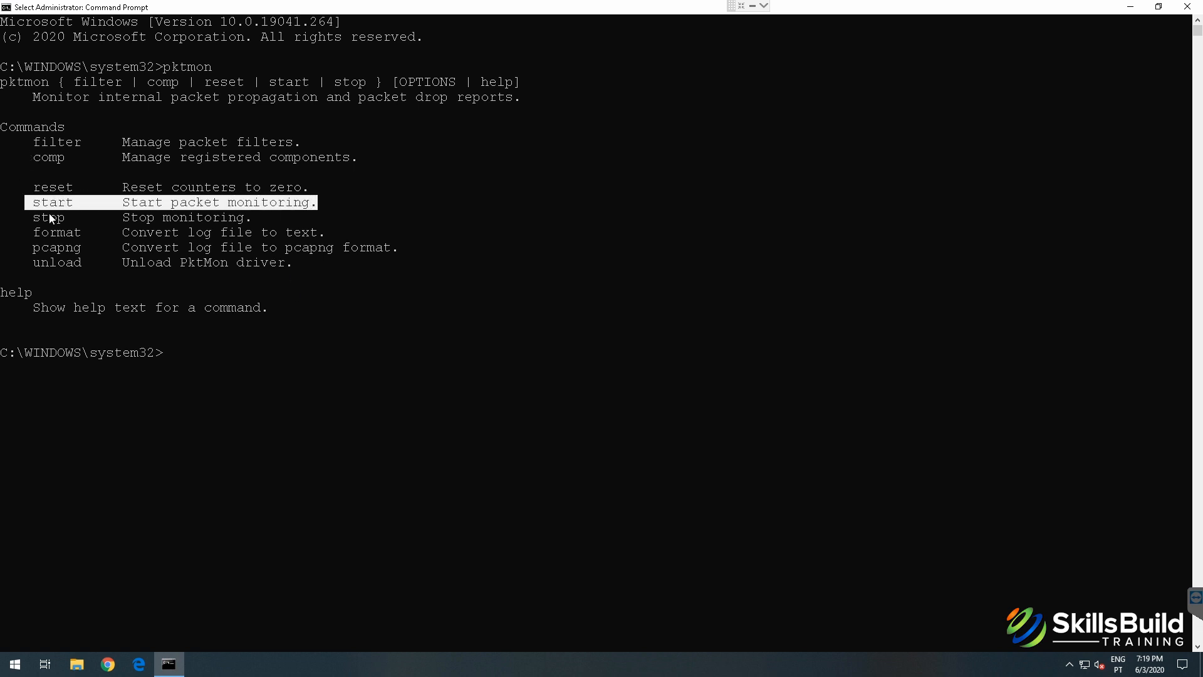
drag(27, 217, 266, 220)
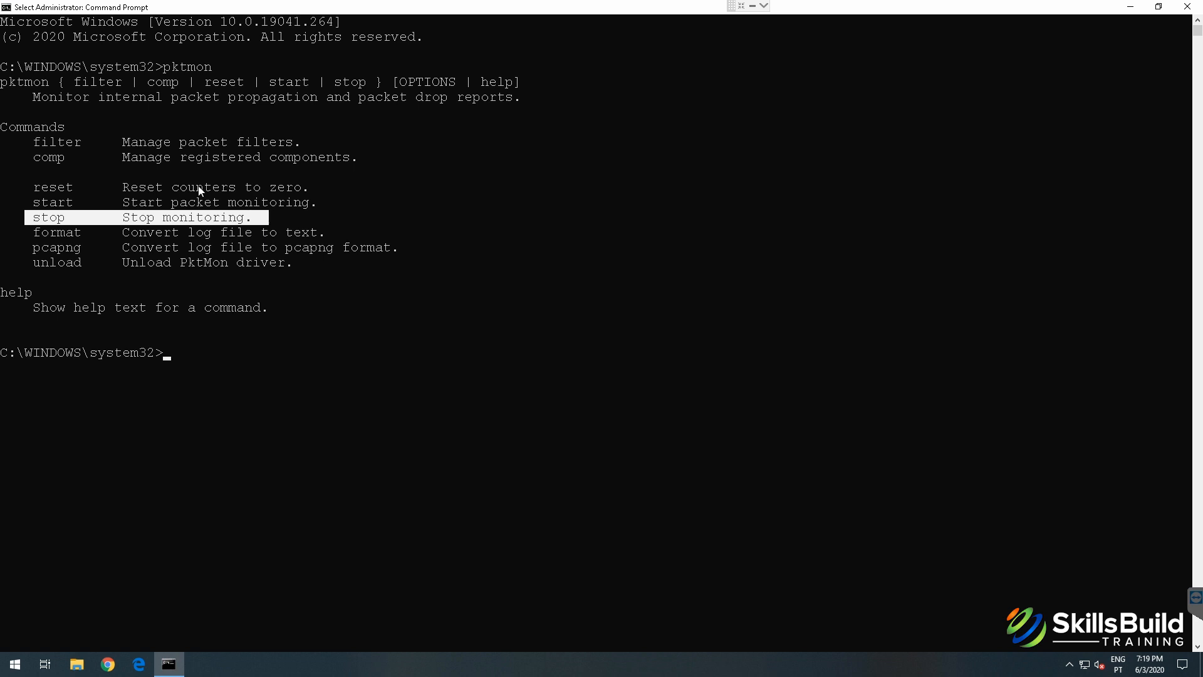
click(36, 142)
drag(35, 142, 296, 145)
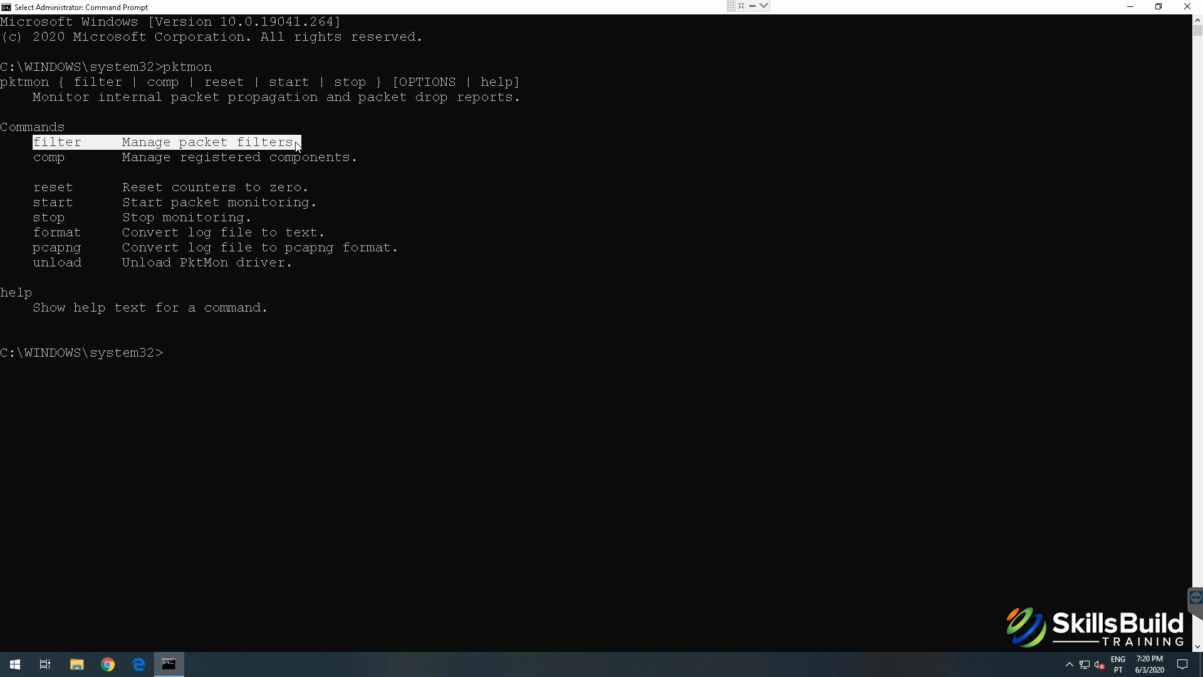
text(pkm)
key(BackSpace)
text(t)
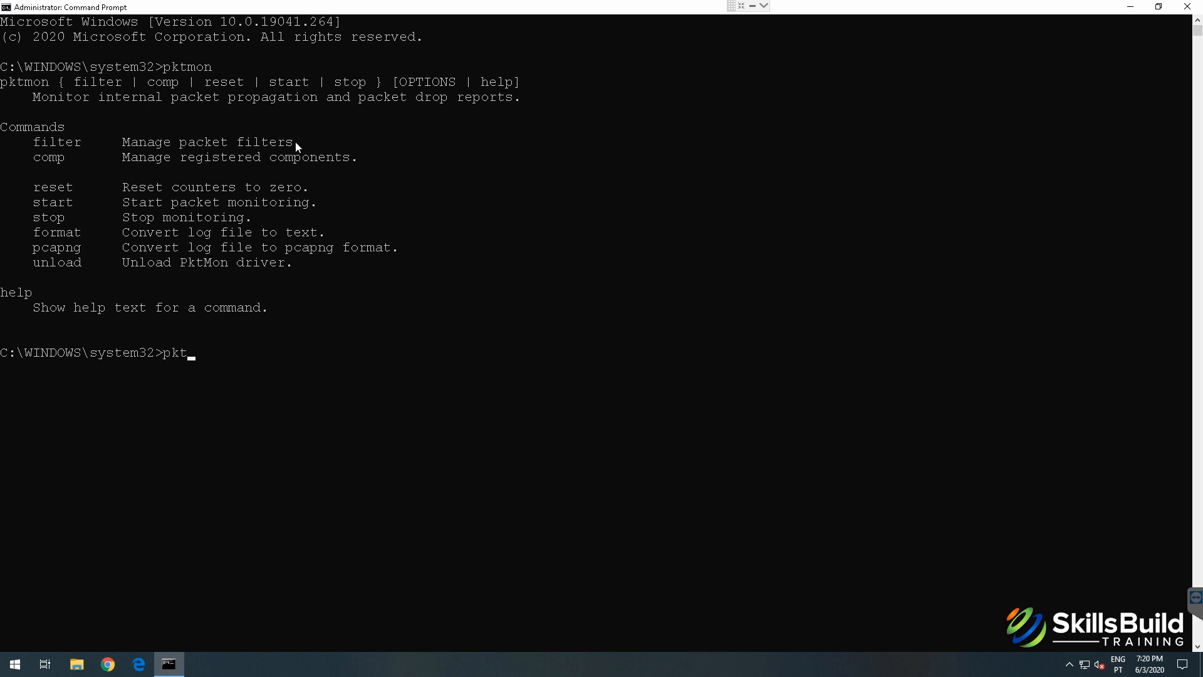
text(mon filter)
text(help)
key(Return)
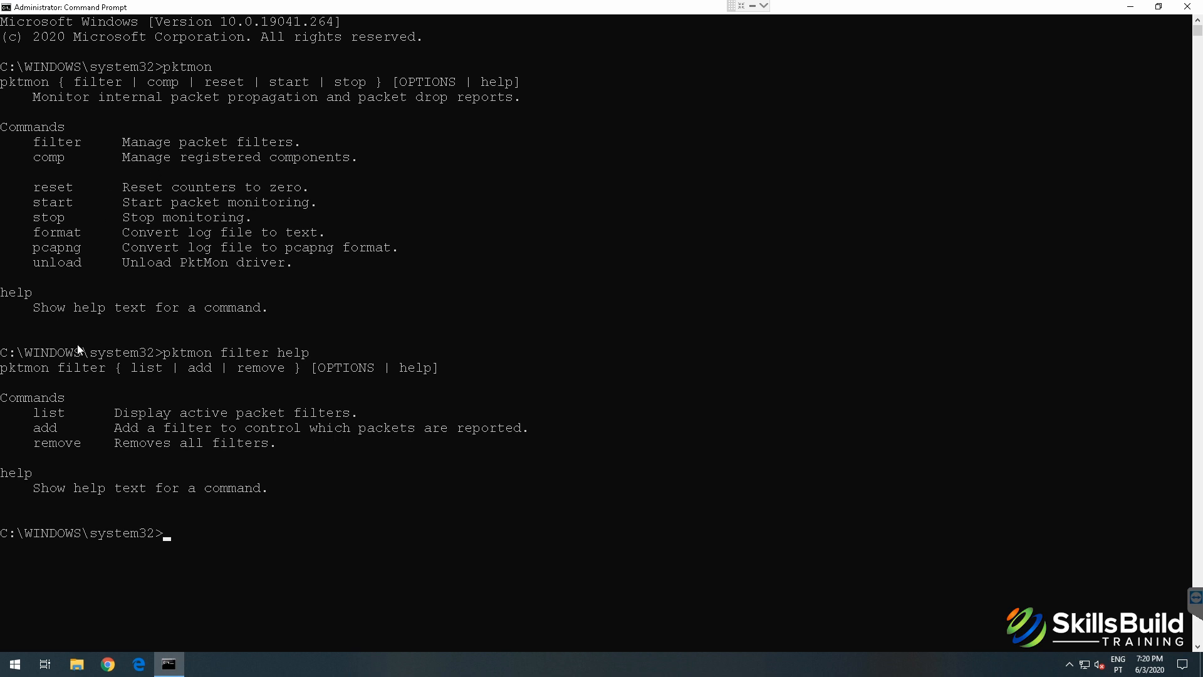
Step: Examine the list, add and remove commands described in the pktmon filter help
drag(2, 369, 44, 375)
drag(310, 472, 387, 491)
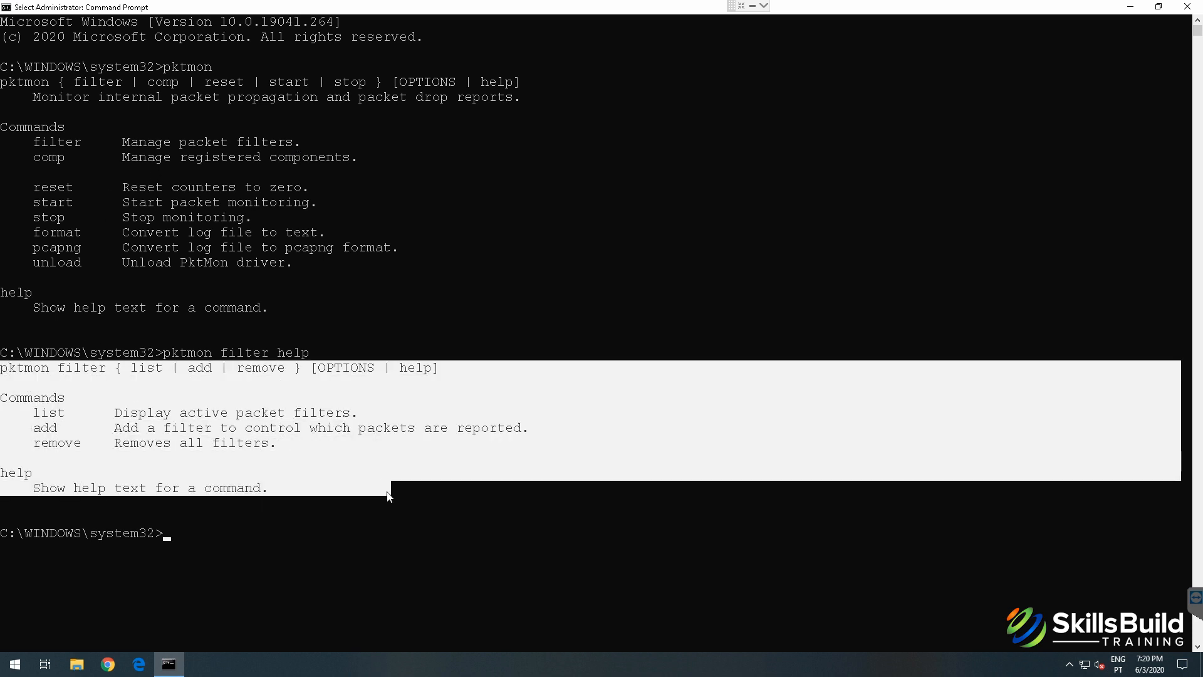
click(423, 475)
key(Escape)
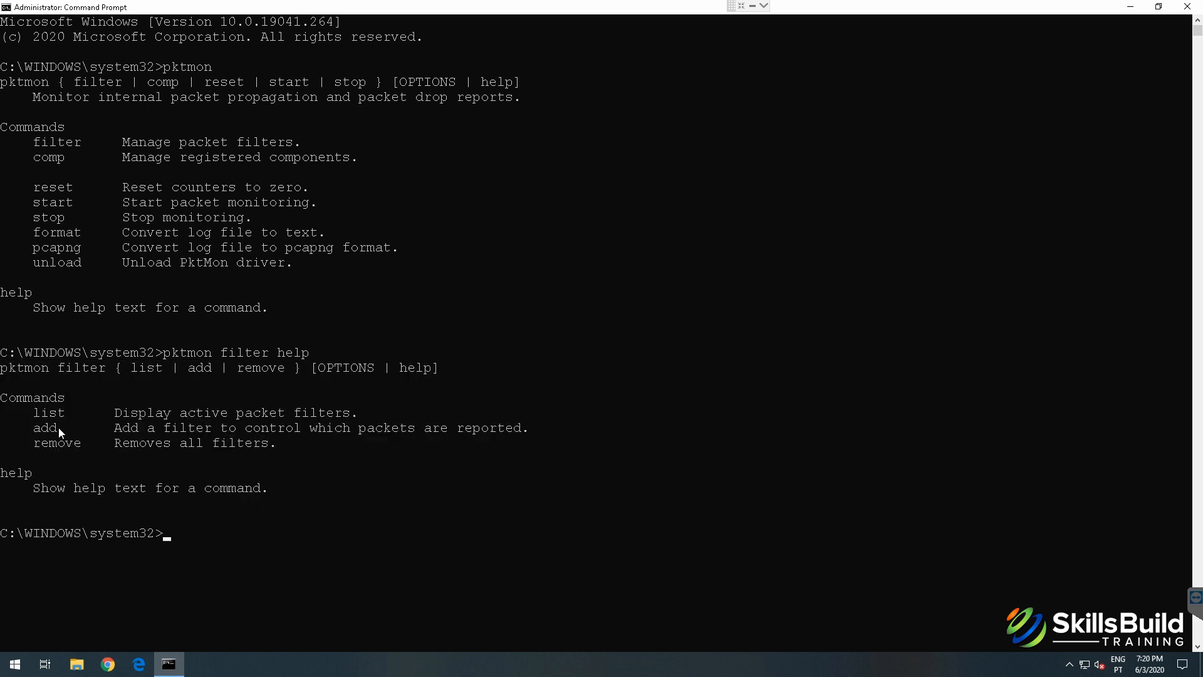
drag(32, 413, 355, 418)
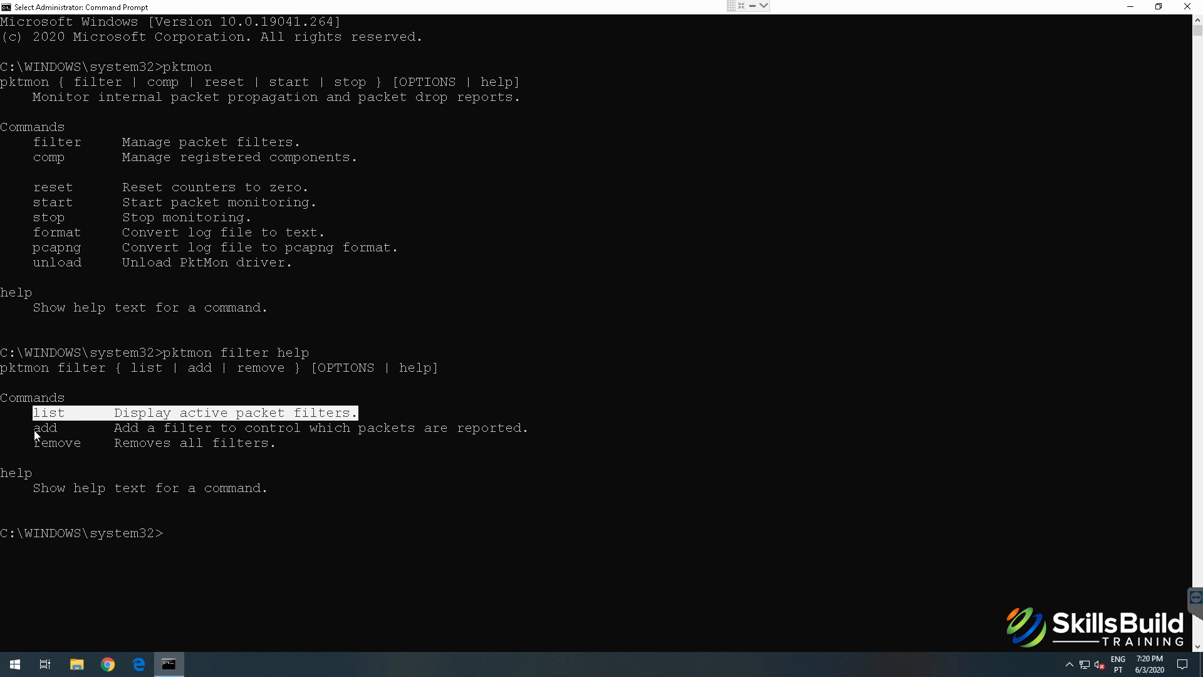
drag(34, 429, 526, 429)
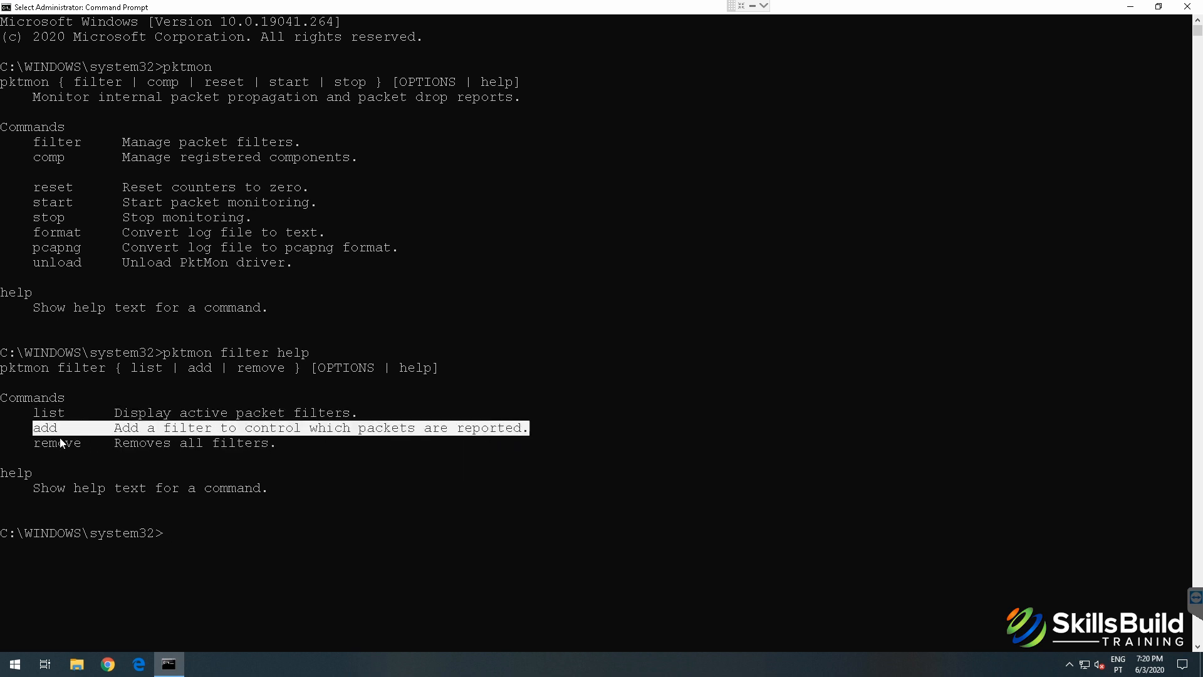
drag(34, 443, 282, 444)
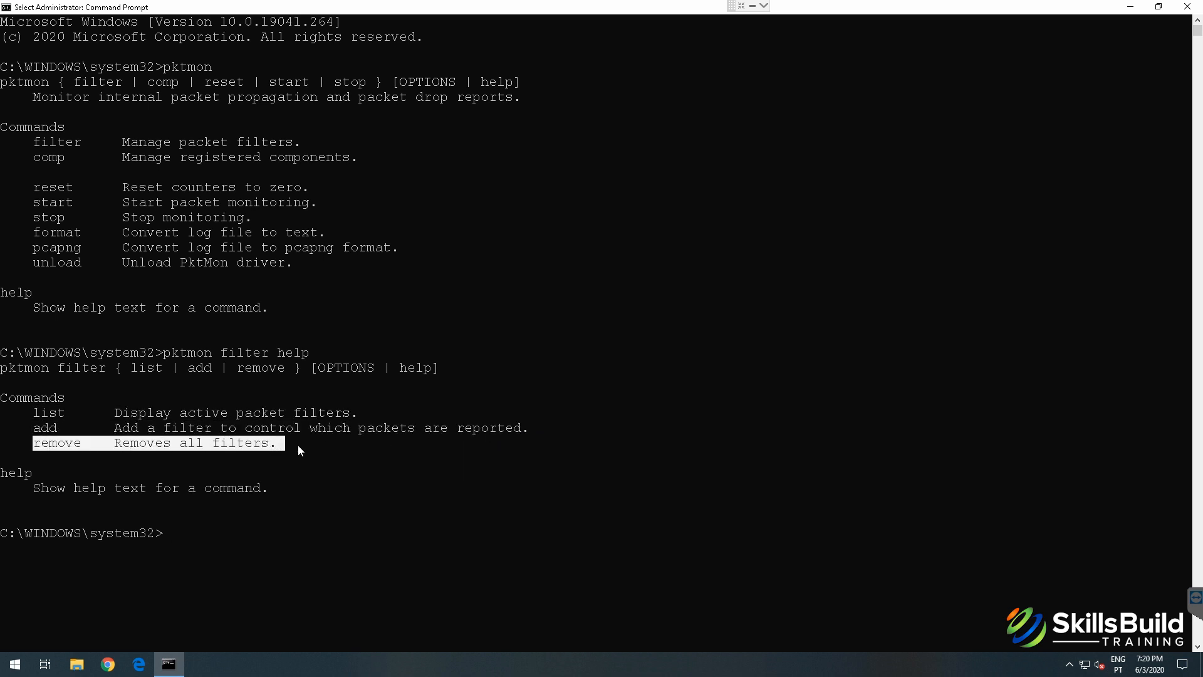
click(294, 445)
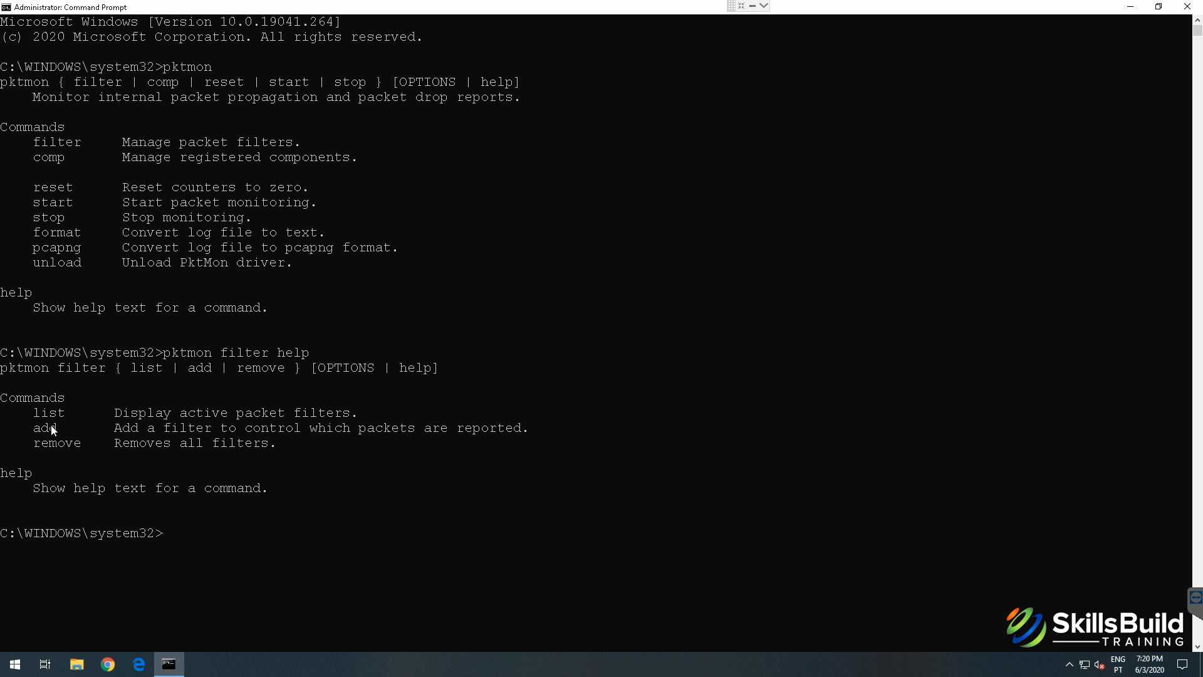
Step: Run pktmon filter list to display the active packet filters
key(Up)
key(BackSpace)
key(BackSpace)
key(BackSpace)
key(BackSpace)
text(list)
key(Return)
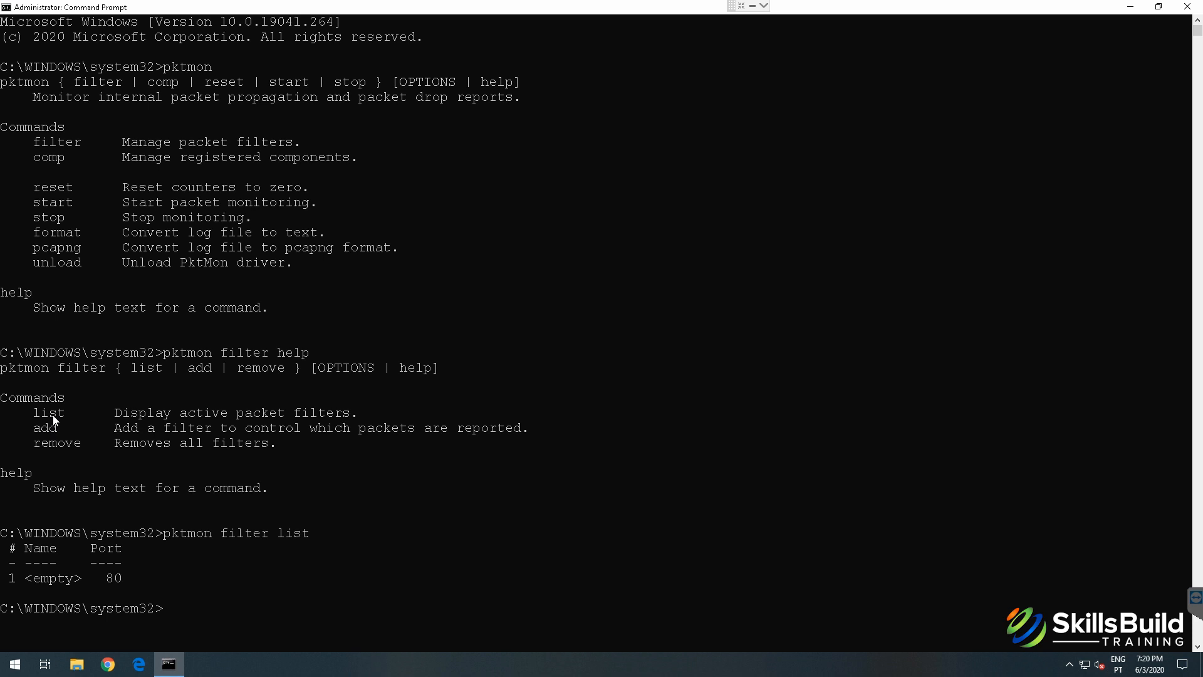
Step: Run pktmon filter remove help to display the usage of the filter removal command
key(Up)
key(BackSpace)
key(BackSpace)
key(BackSpace)
text(remove help)
key(Return)
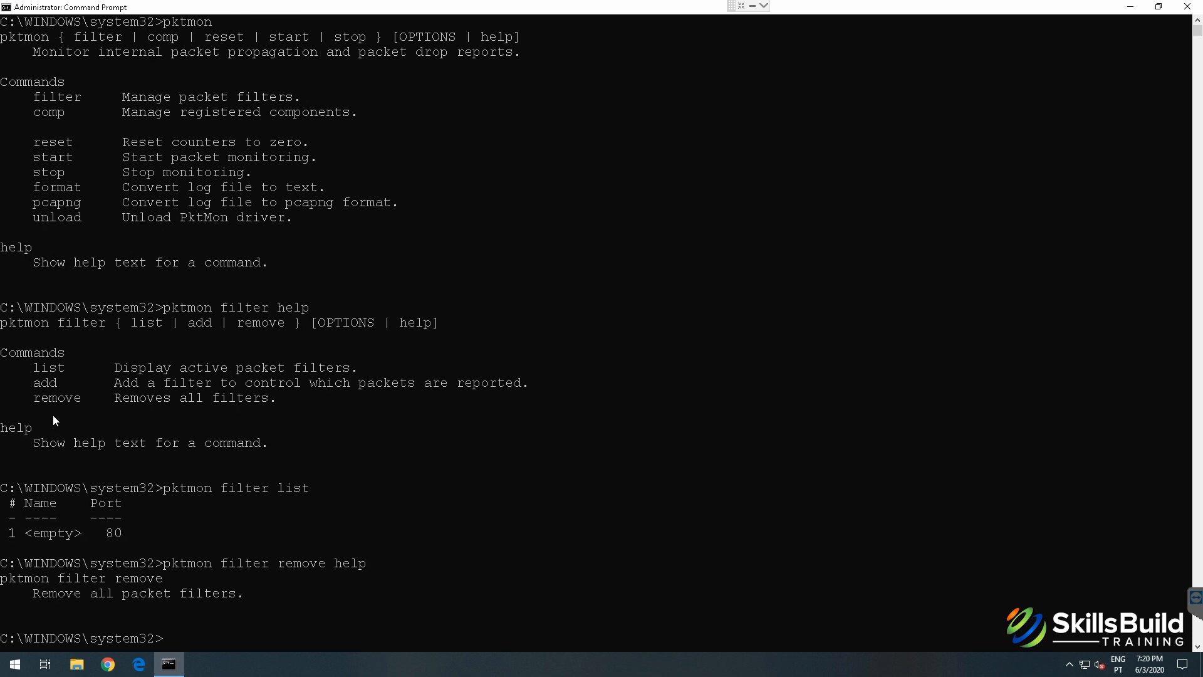
Step: Remove all packet filters with pktmon filter remove and check the result with pktmon filter list
key(Up)
key(BackSpace)
key(BackSpace)
key(BackSpace)
key(BackSpace)
key(Return)
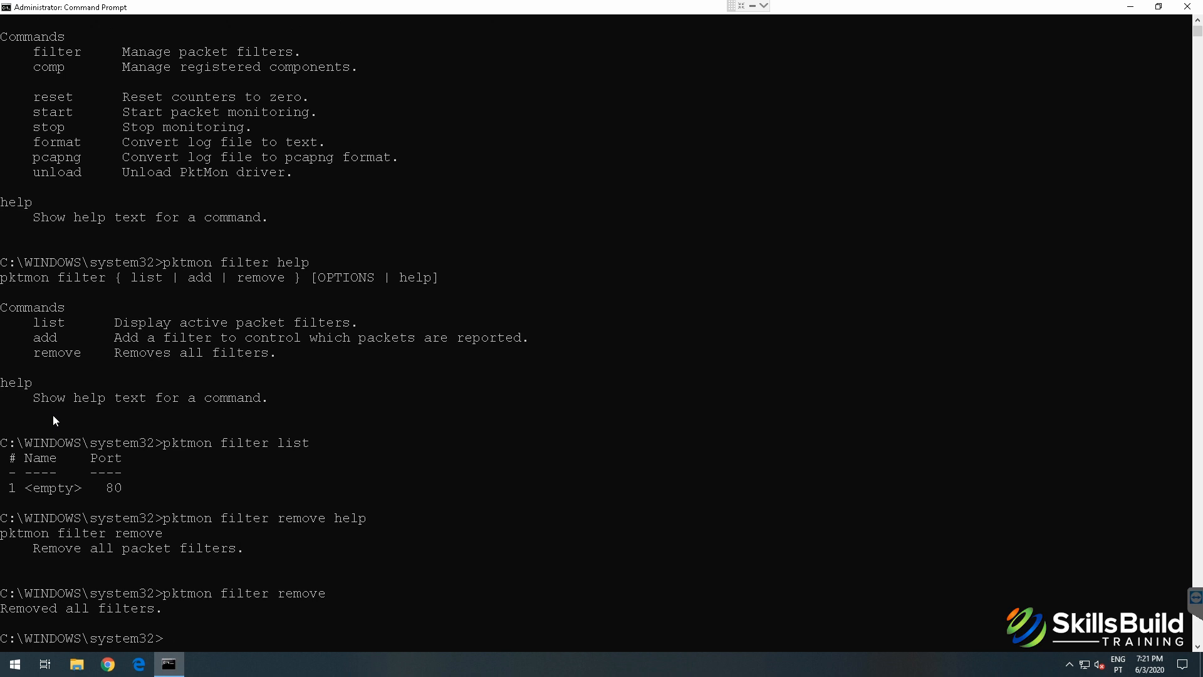
text(pktmon filter list)
key(Return)
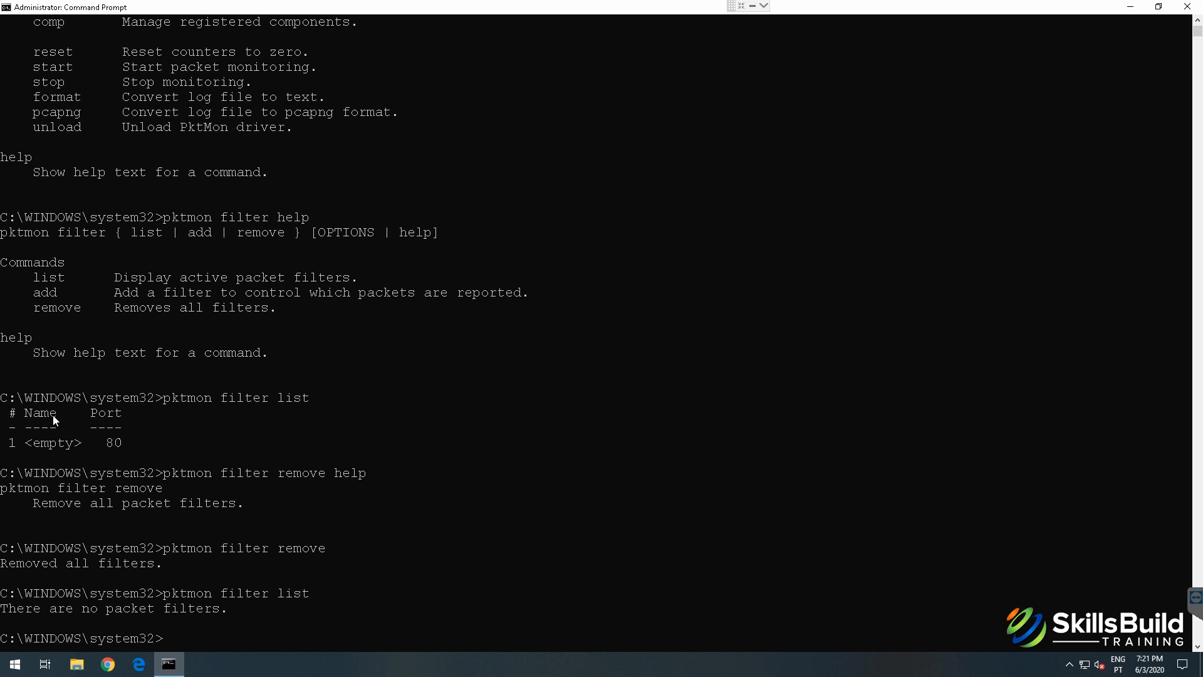
Step: Run pktmon filter add help and examine its syntax, protocol options and the note on MACs, IPs and ports
text(pktmon filter add help)
key(Return)
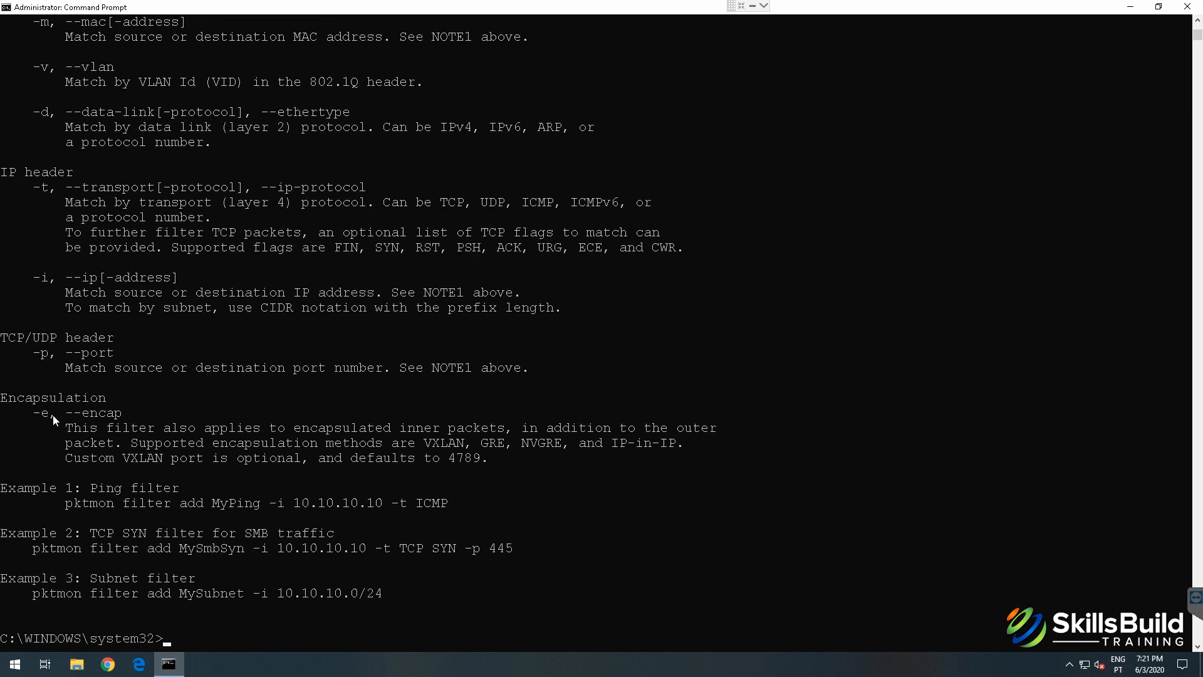
scroll(197, 359, up, 9)
scroll(197, 366, up, 4)
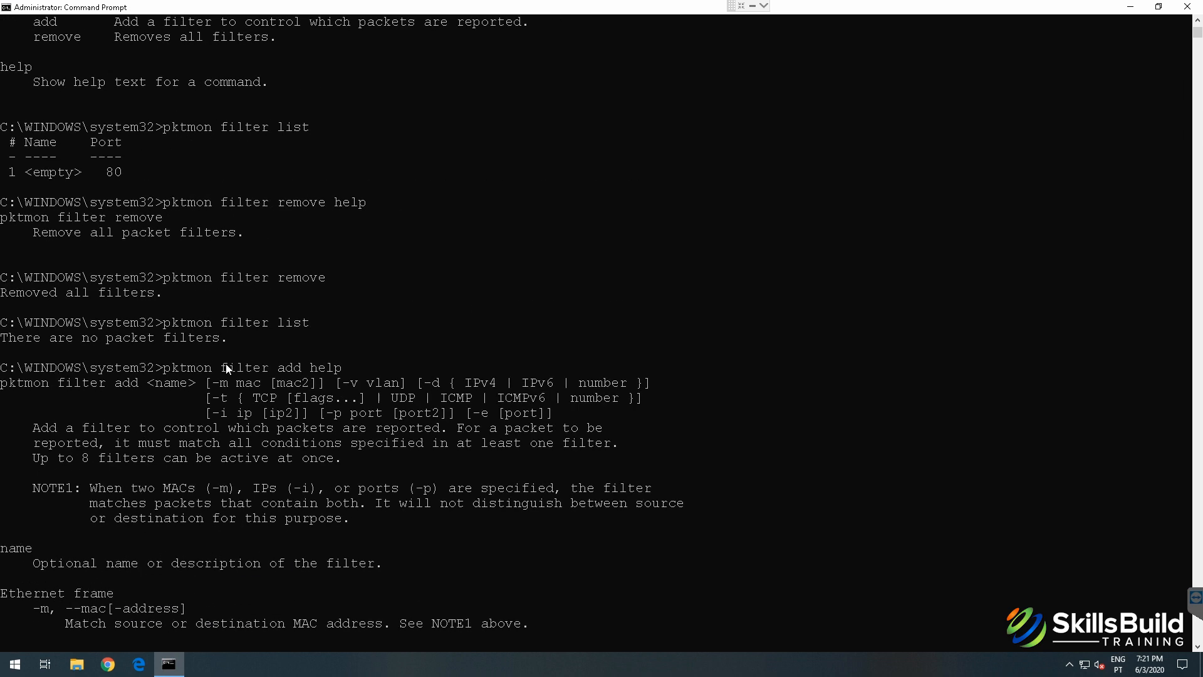
scroll(232, 361, down, 3)
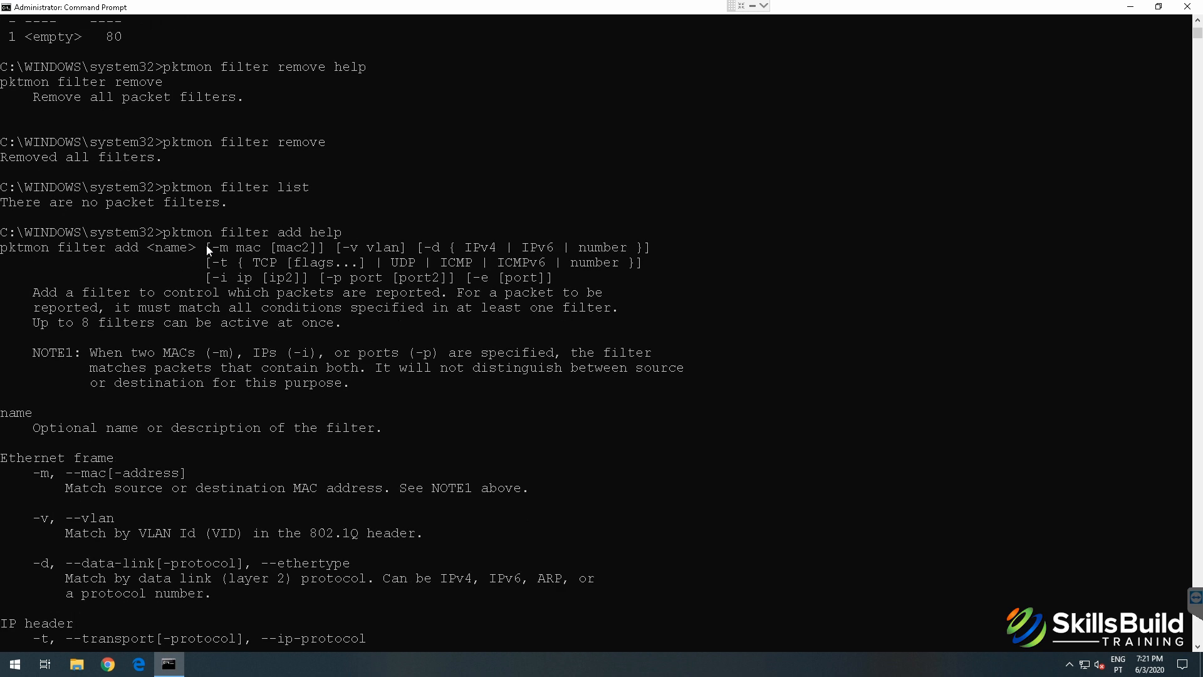
drag(206, 246, 526, 247)
click(339, 247)
drag(379, 260, 481, 262)
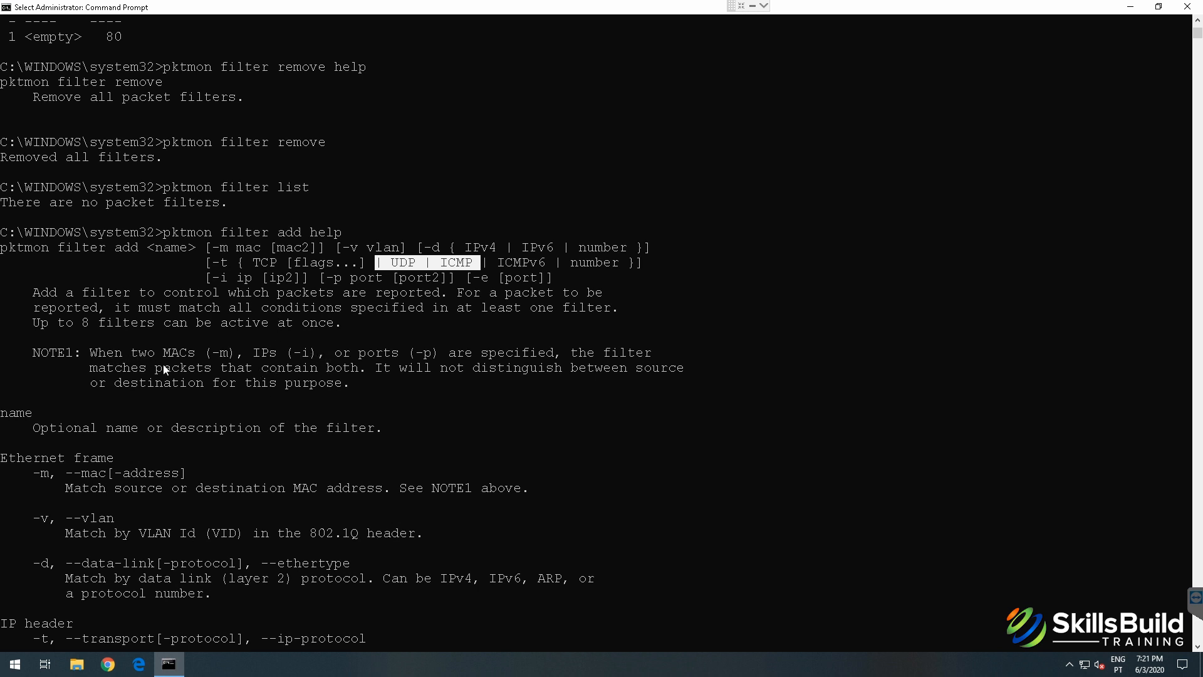
drag(166, 357, 277, 355)
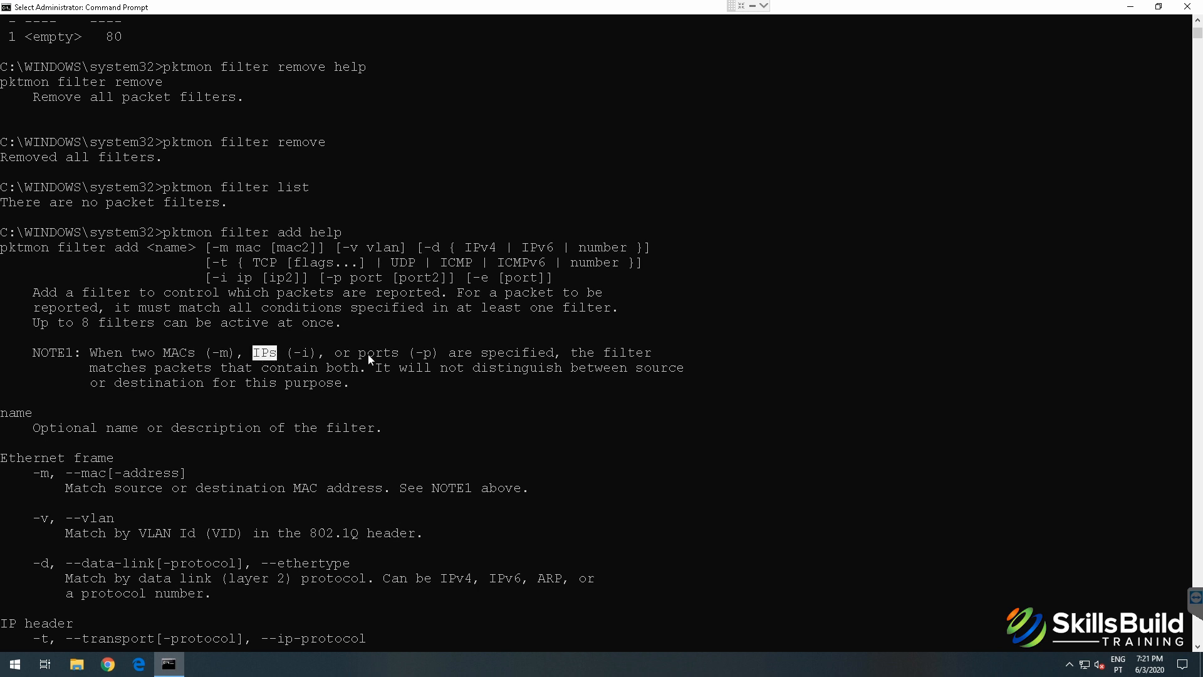
drag(360, 354, 399, 355)
drag(393, 263, 412, 263)
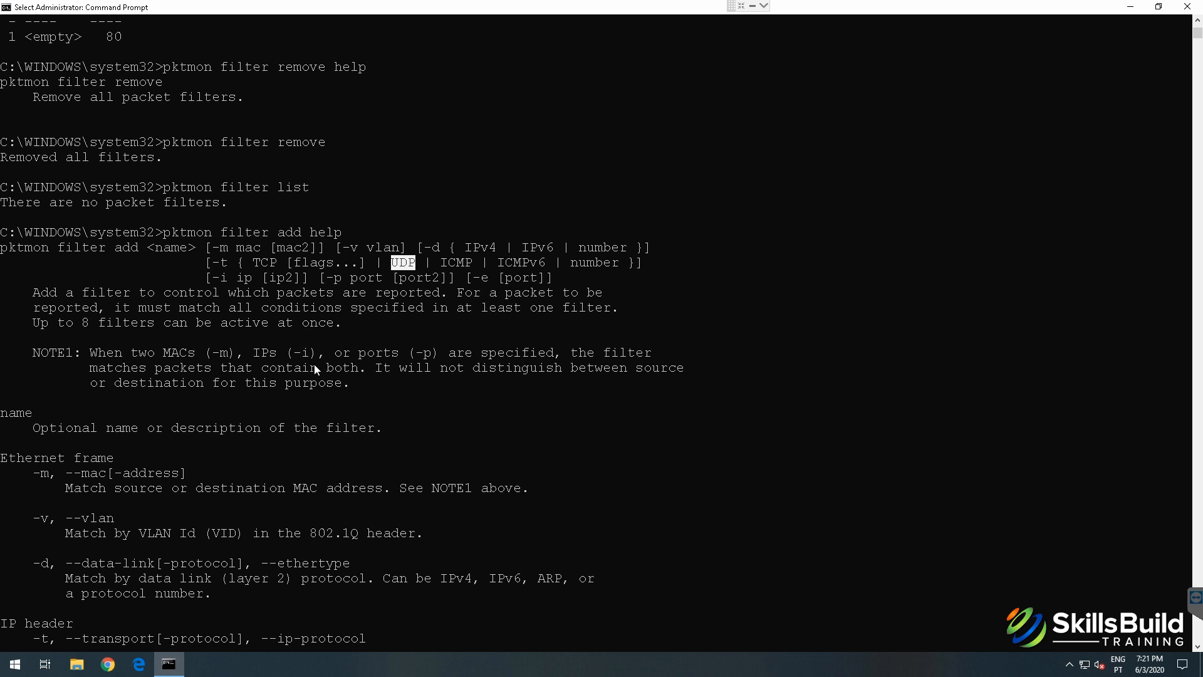
Step: Examine the note on MACs, IPs and ports and the filter options in the pktmon filter add help
drag(251, 354, 275, 355)
drag(359, 352, 415, 354)
right_click(396, 357)
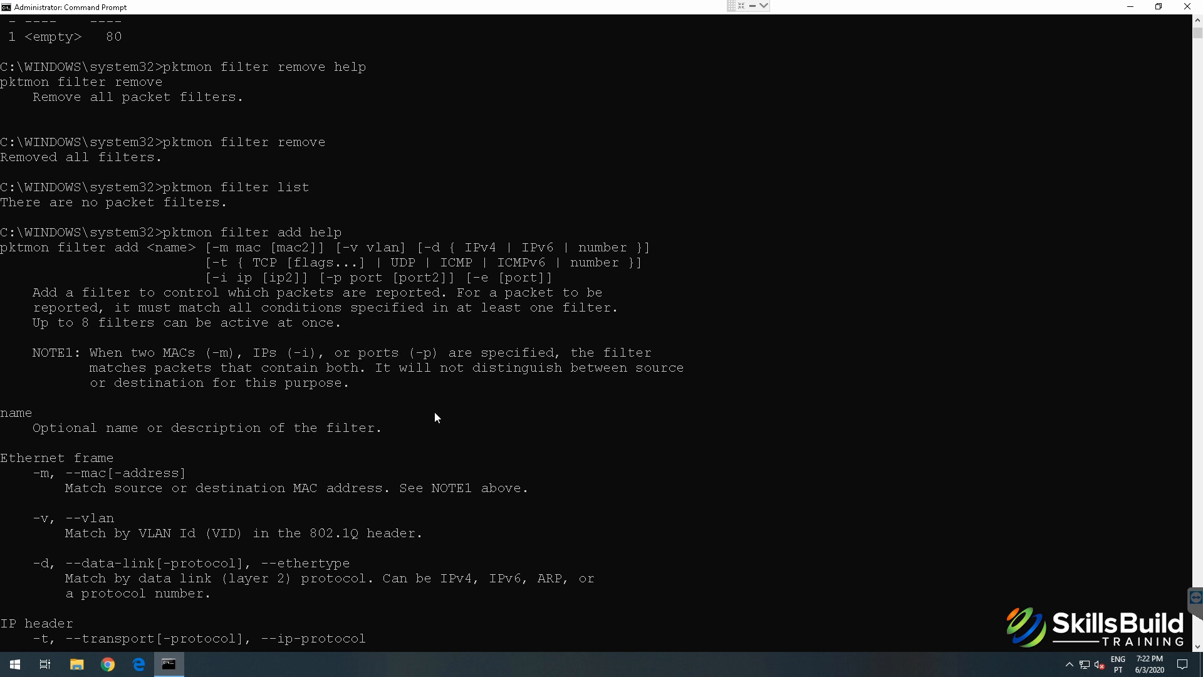
scroll(432, 411, down, 2)
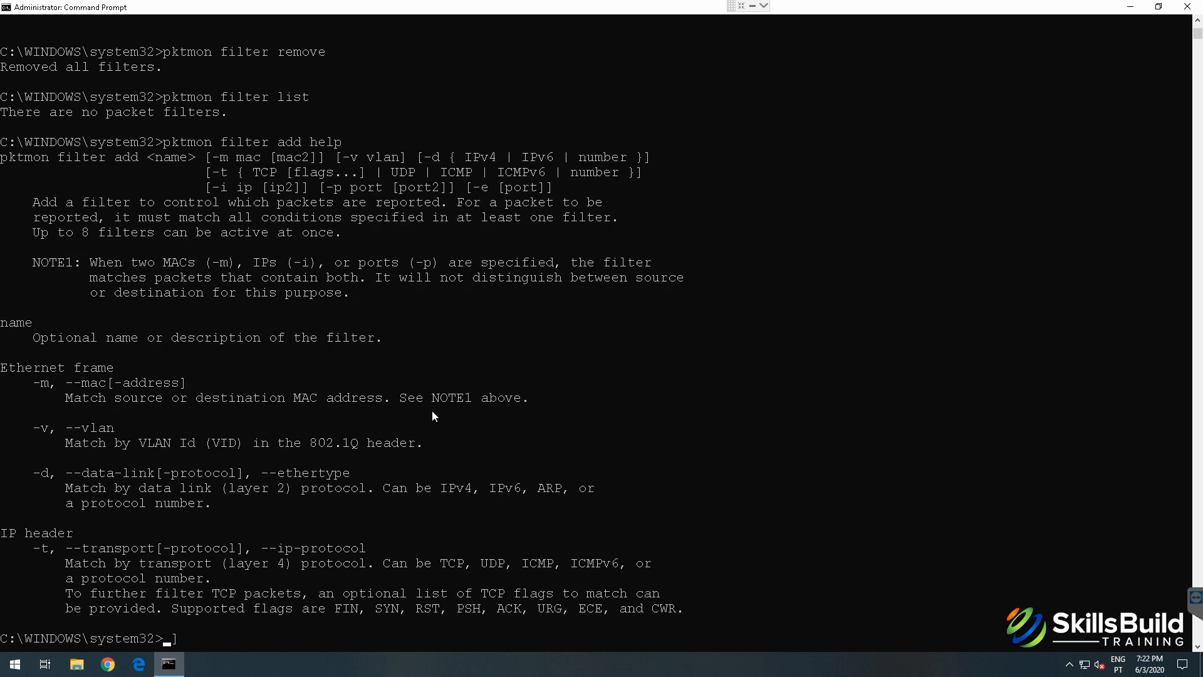
Step: Add a packet filter named PORT80 for port 80 with pktmon filter add PORT80 -p 80
text(pkmon)
key(BackSpace)
key(BackSpace)
key(BackSpace)
text(tmon filter add)
drag(149, 157, 192, 156)
right_click(192, 156)
text(PORT8)
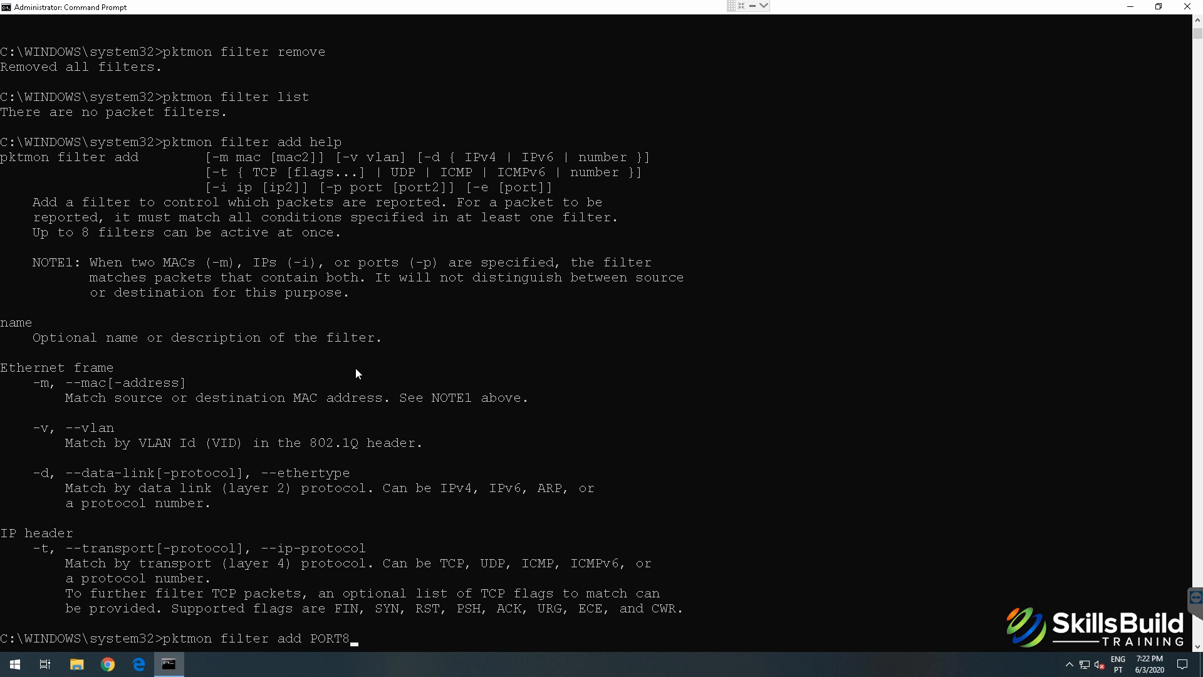
text(0)
text(-p 80)
key(Return)
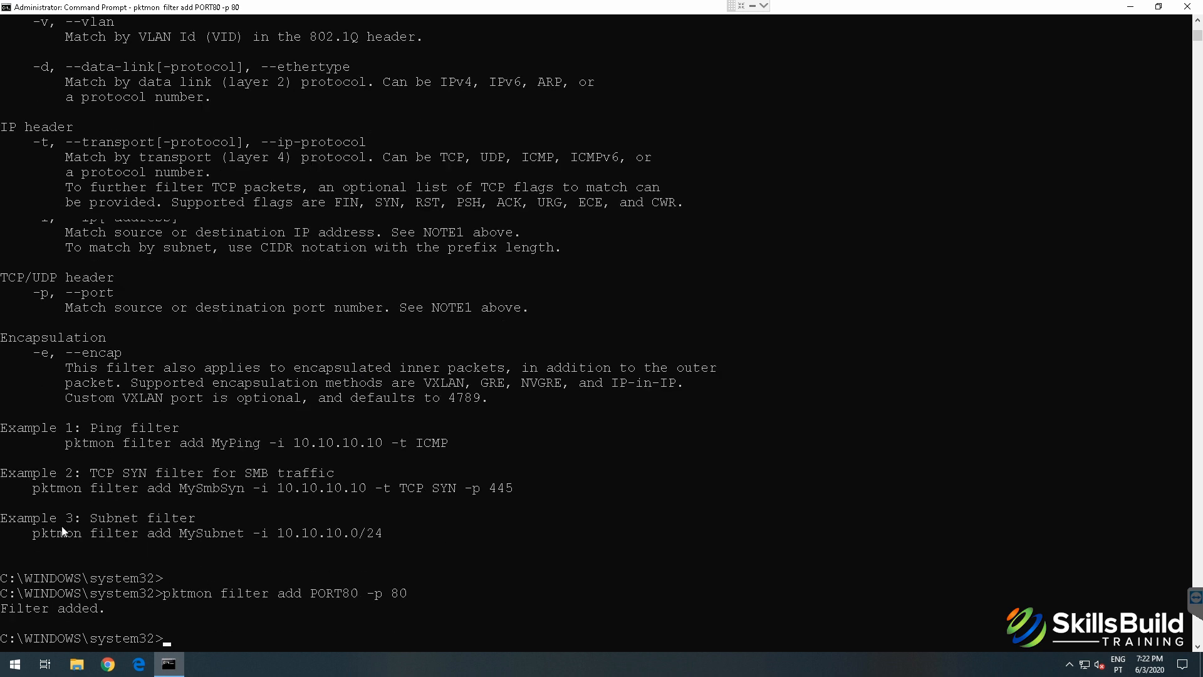
Step: Run pktmon filter list to check the added PORT80 filter
drag(3, 608, 104, 609)
right_click(103, 609)
text(pktmon filter list)
key(Return)
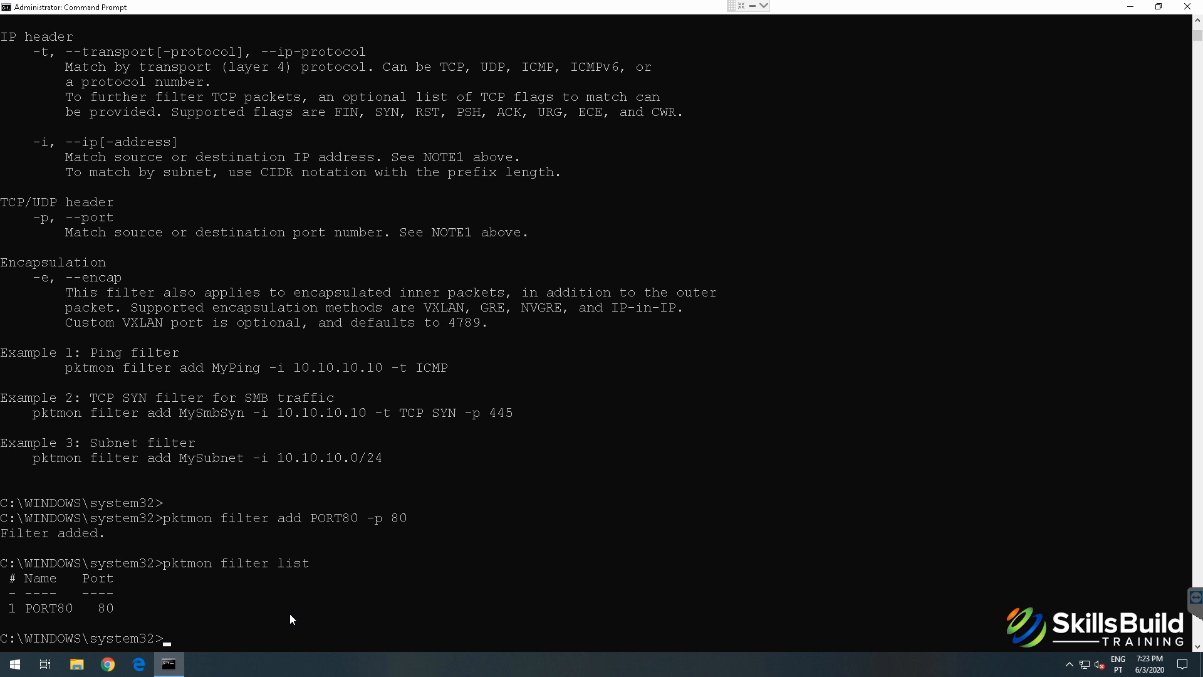
Step: Run pktmon start help and go back to the beginning of its usage text
text(pktmon start help)
key(Return)
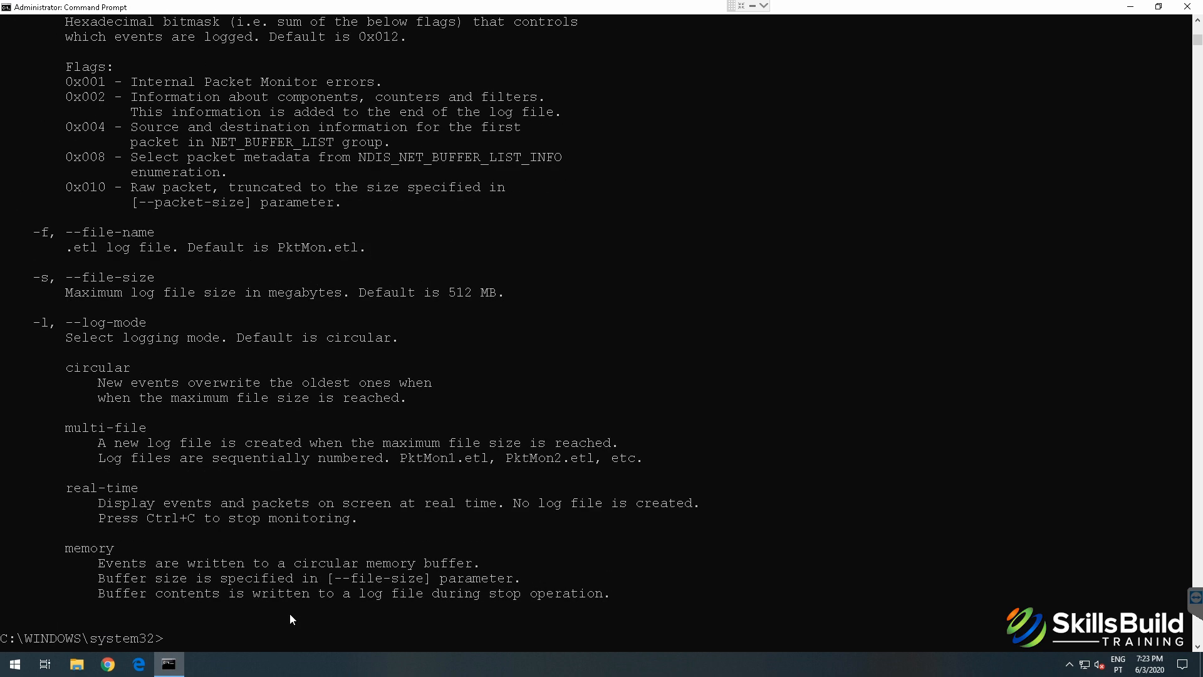
scroll(289, 614, up, 9)
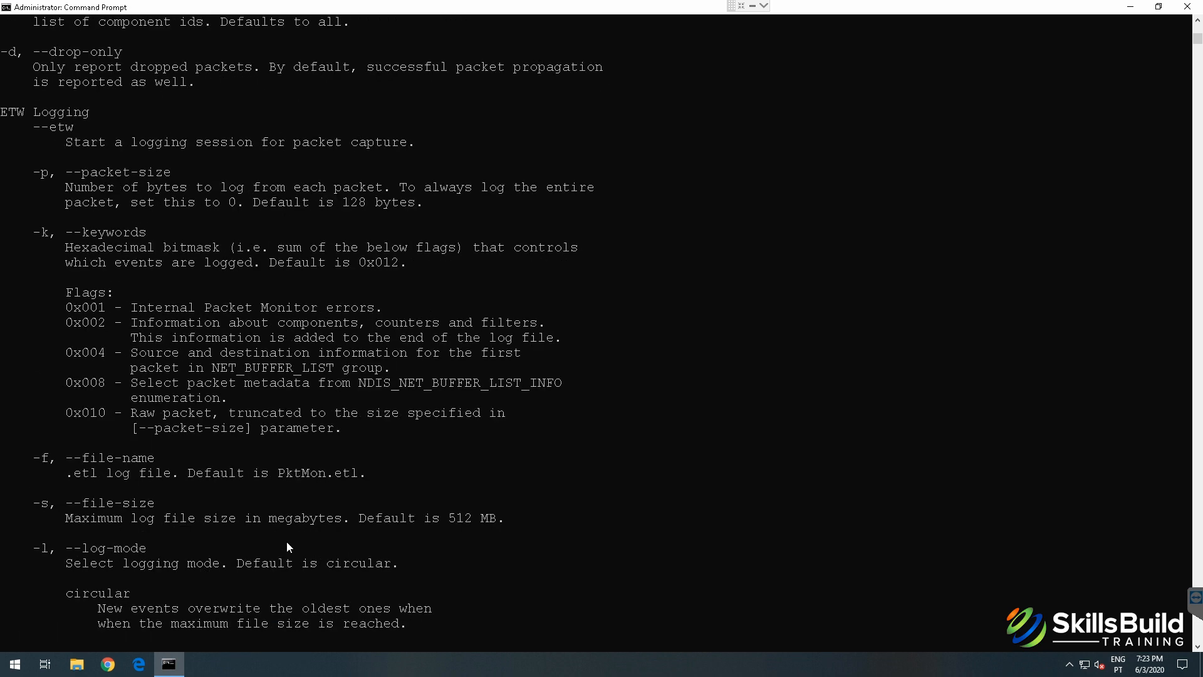
scroll(279, 464, up, 3)
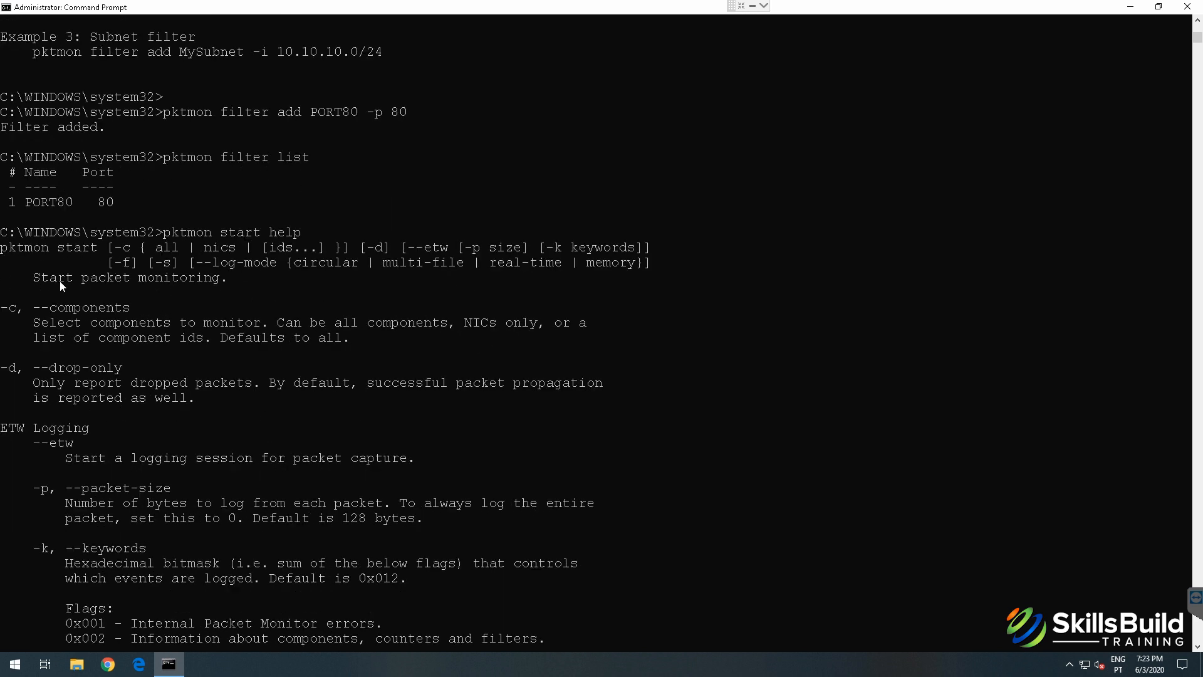
Step: Examine the components, --etw logging and packet-size options in the pktmon start help
drag(325, 325, 406, 341)
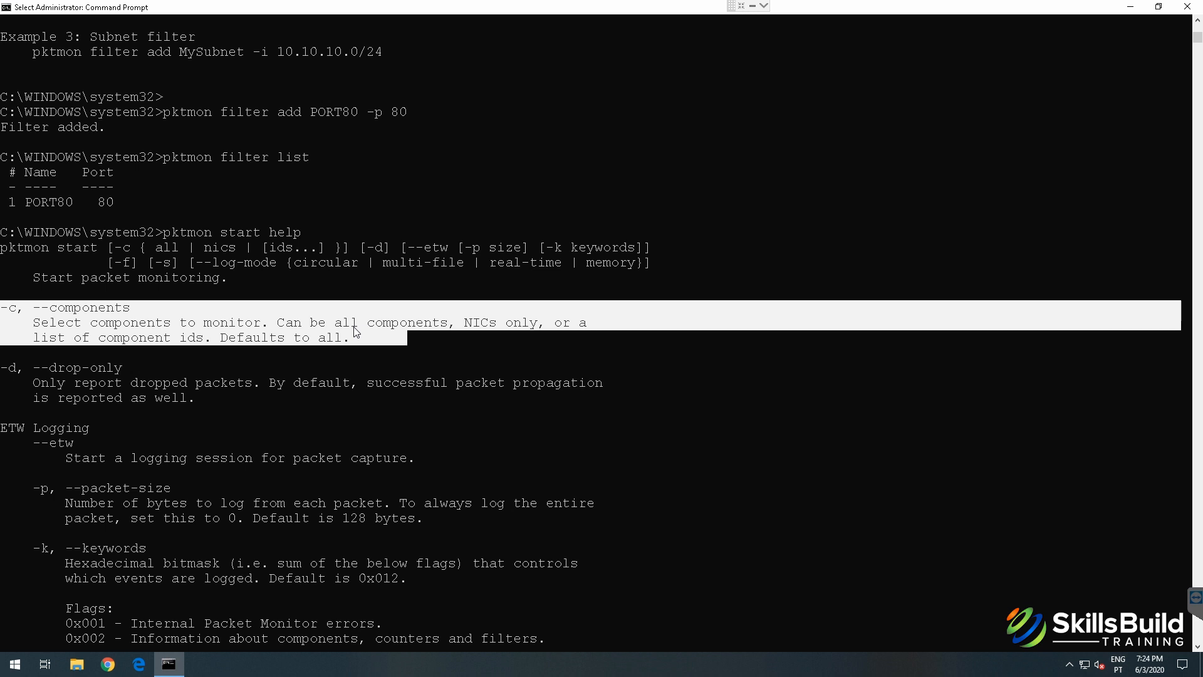
scroll(570, 346, down, 3)
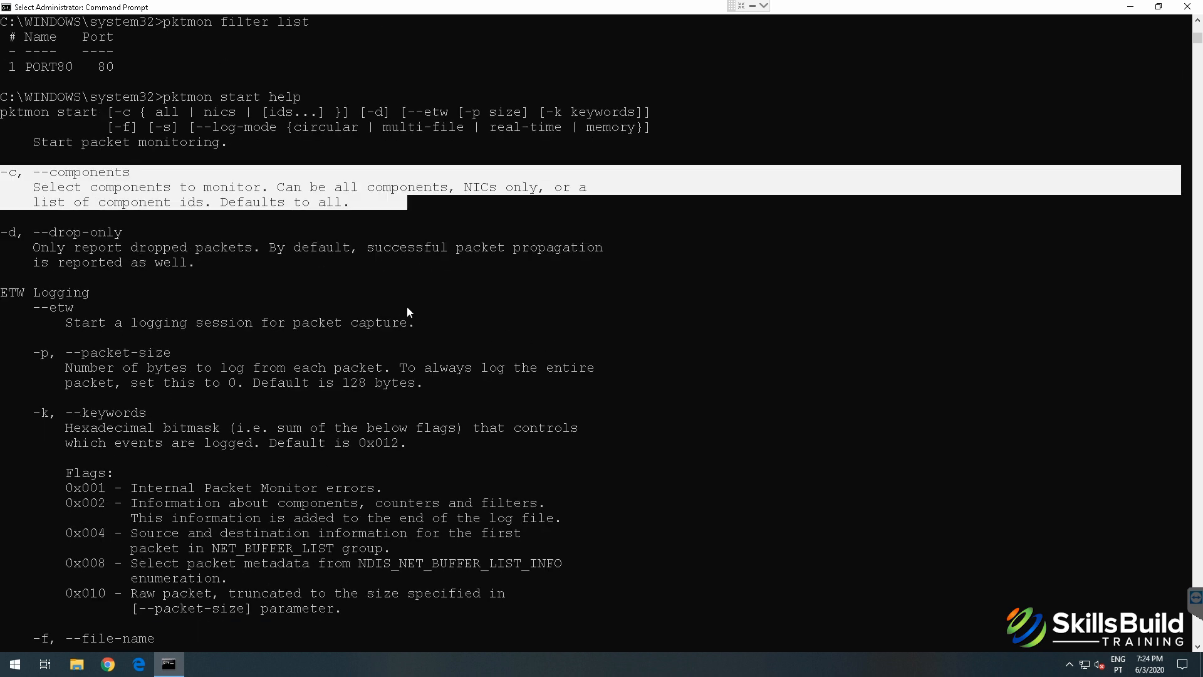
scroll(376, 308, down, 1)
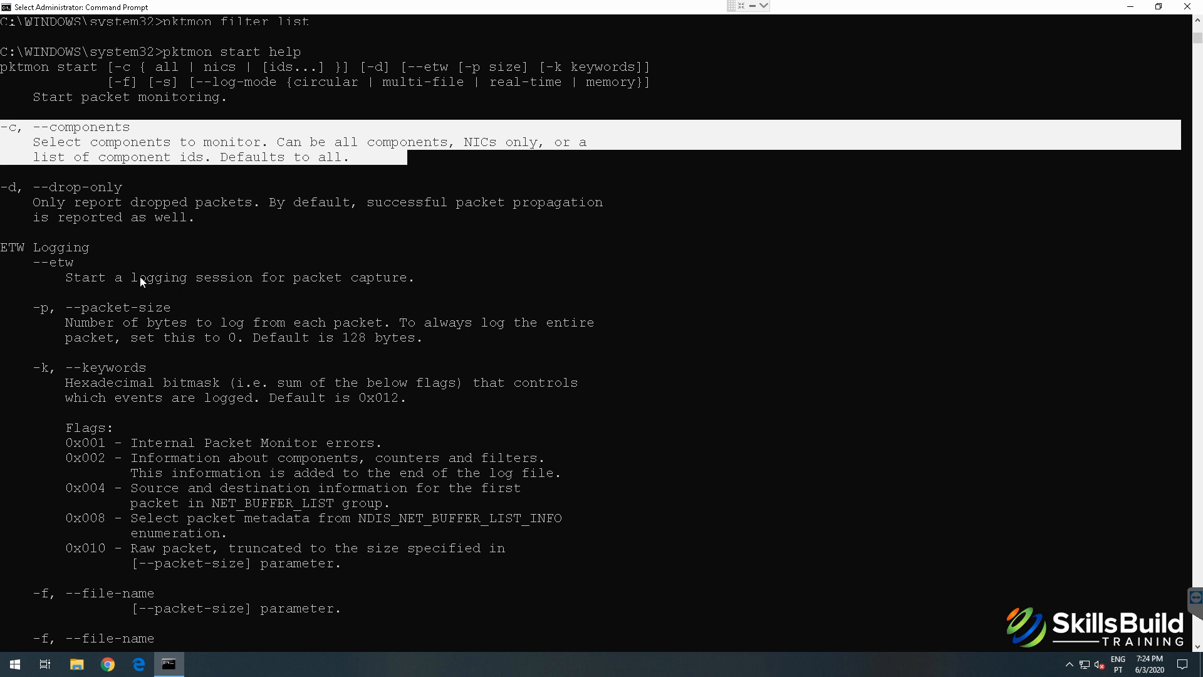
drag(413, 284, 2, 266)
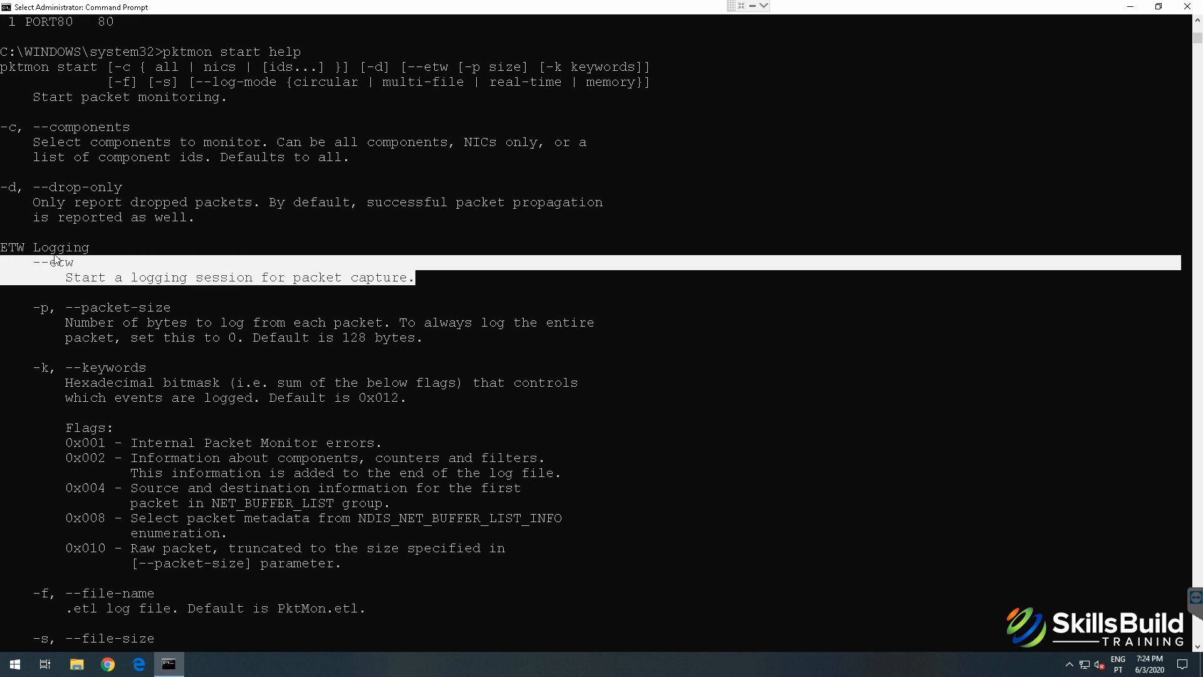
scroll(139, 277, down, 1)
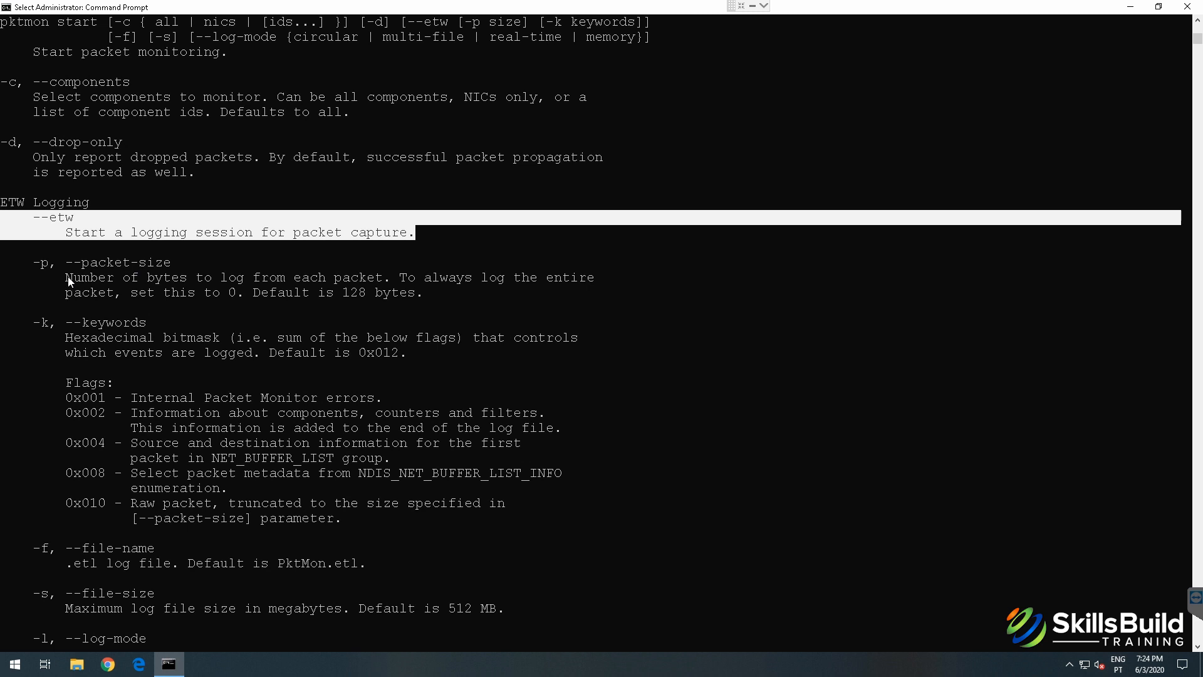
drag(68, 277, 357, 278)
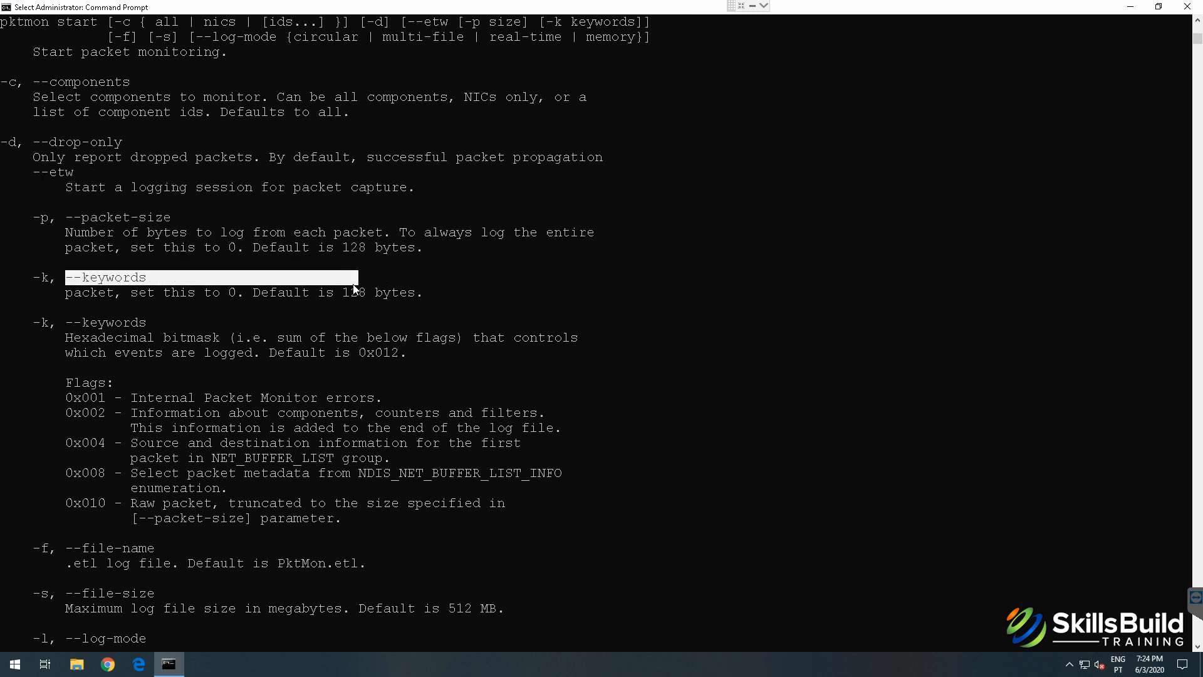
click(99, 249)
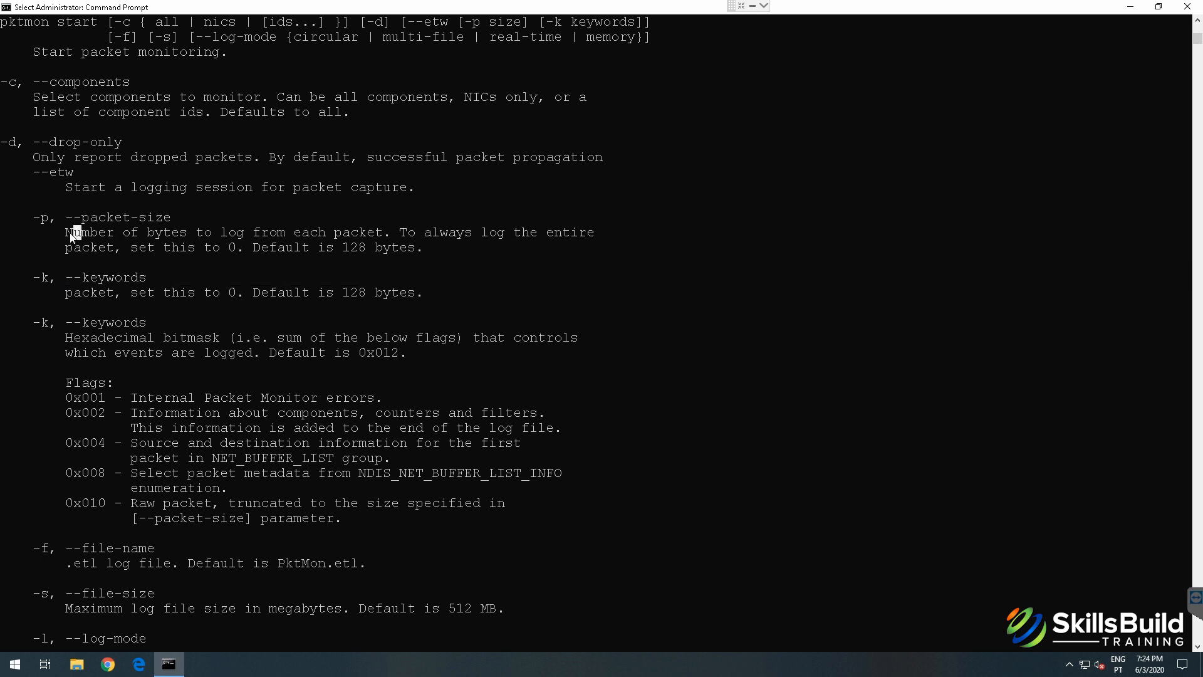
drag(65, 232, 421, 247)
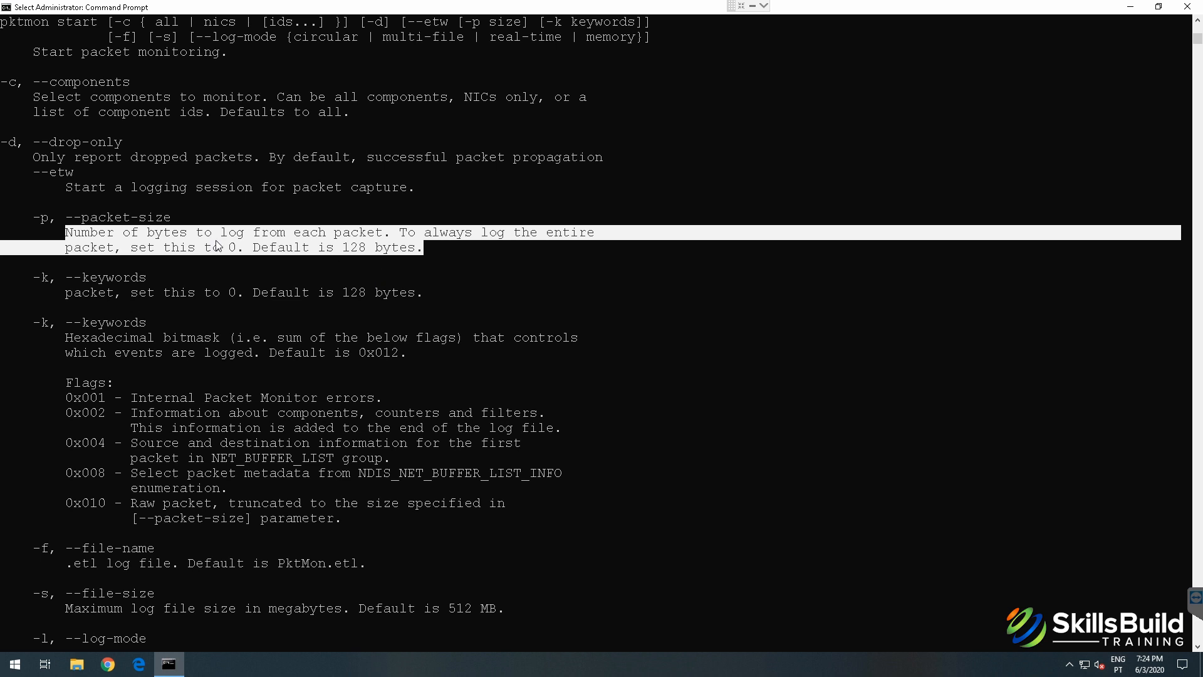
drag(236, 248, 130, 250)
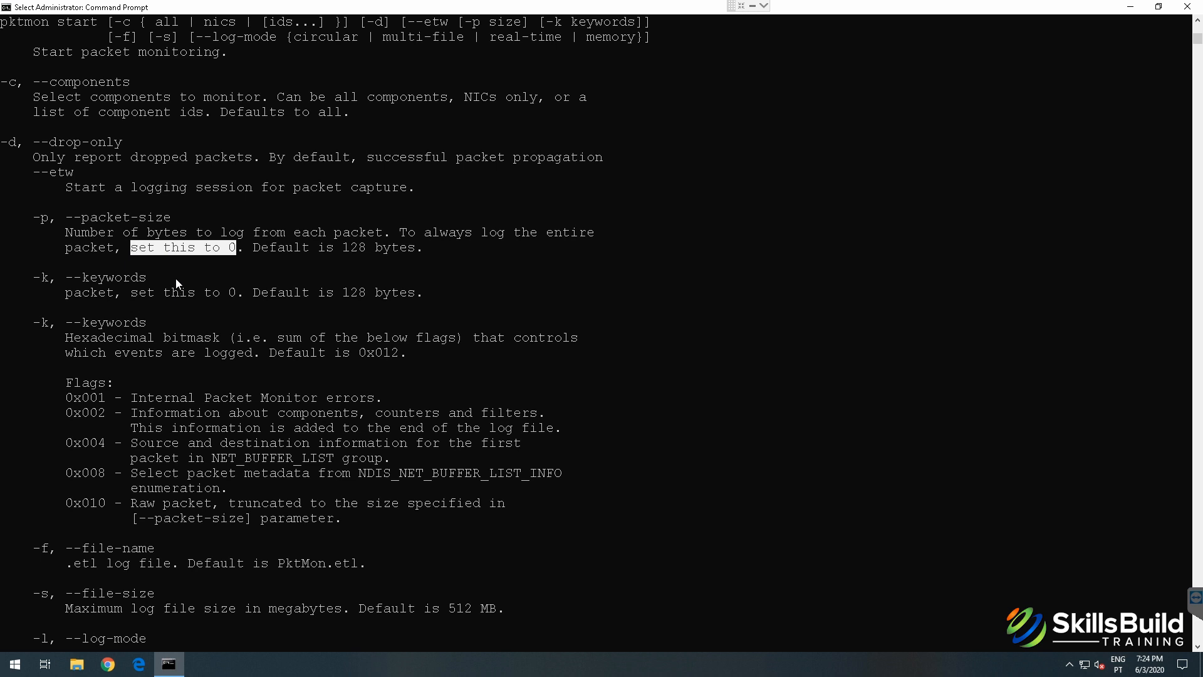
key(Escape)
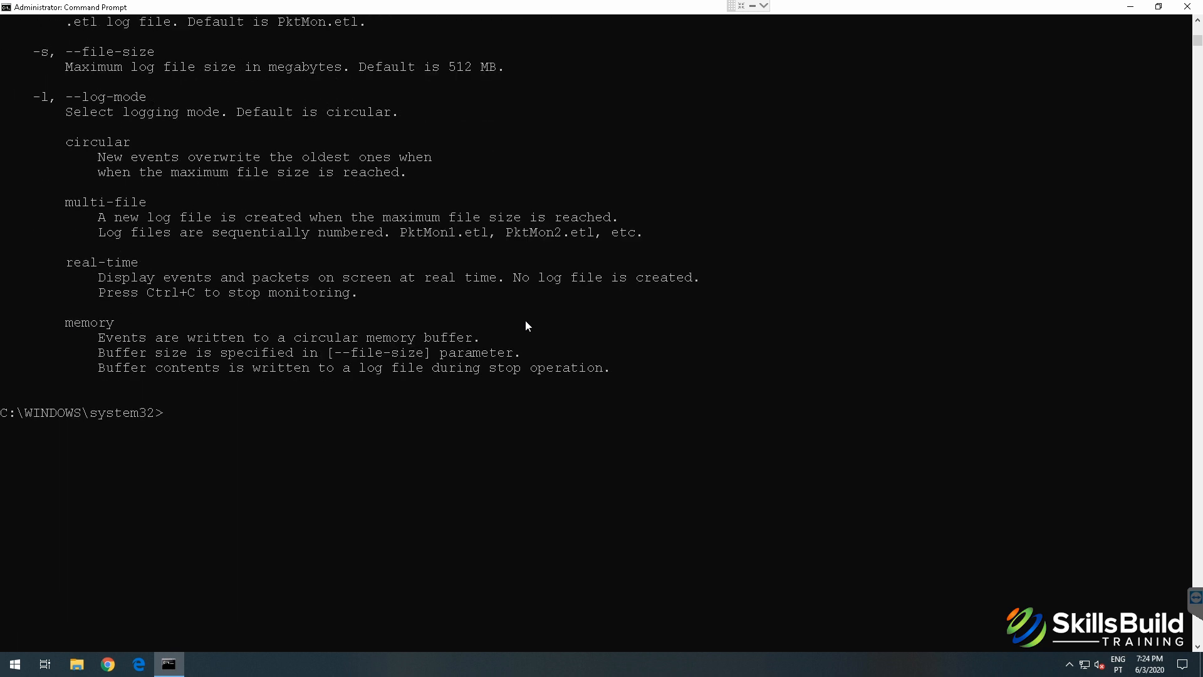
Step: Clear the Command Prompt screen with cls
key(Return)
key(Return)
key(Return)
text(clear)
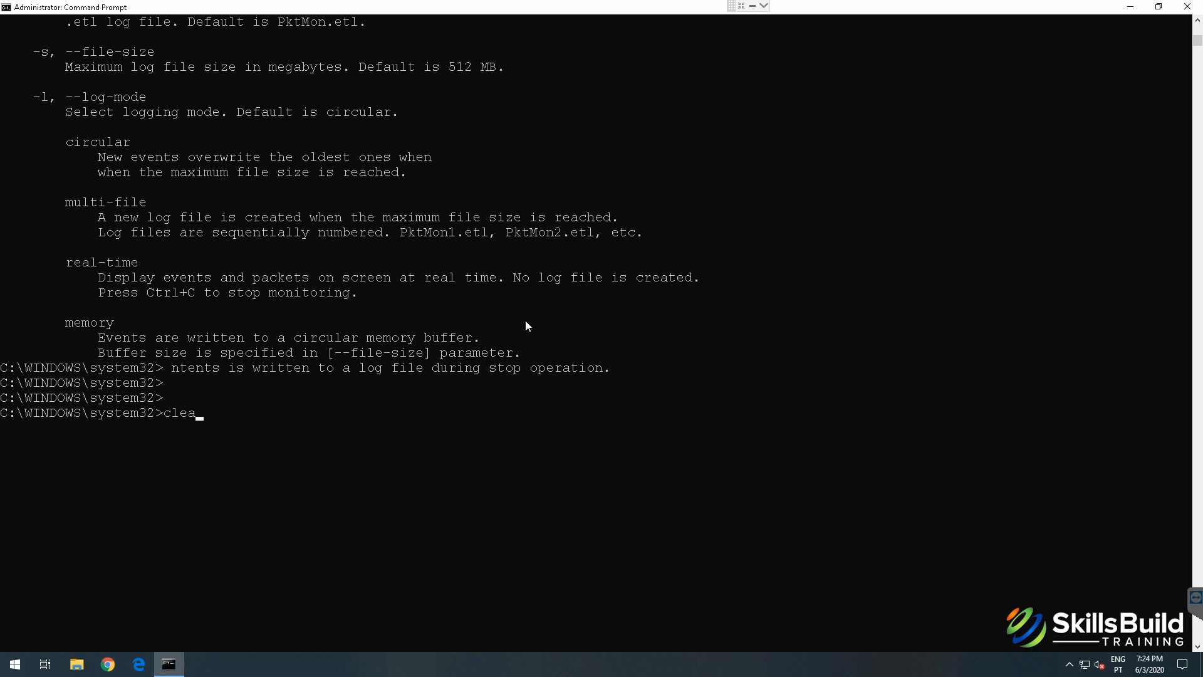
key(Return)
text(cls)
key(Return)
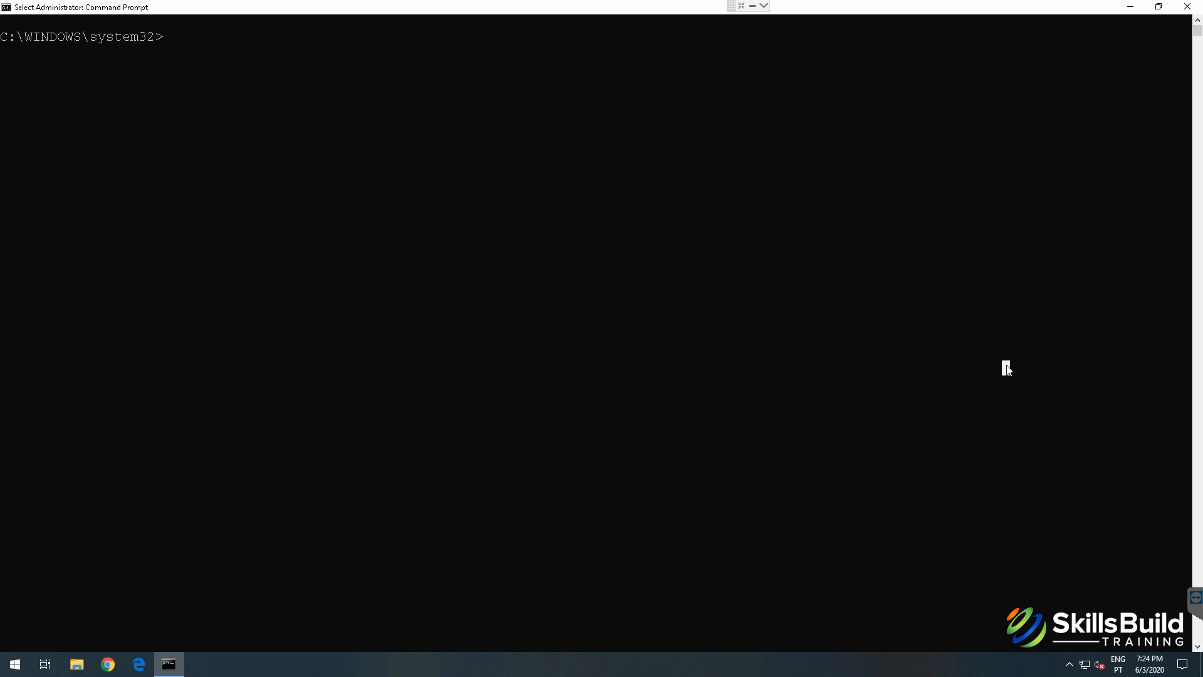
Step: Start logging entire packets with pktmon start --etw -p 0 and review the reported maximum file size and log file path
text(pktmon s)
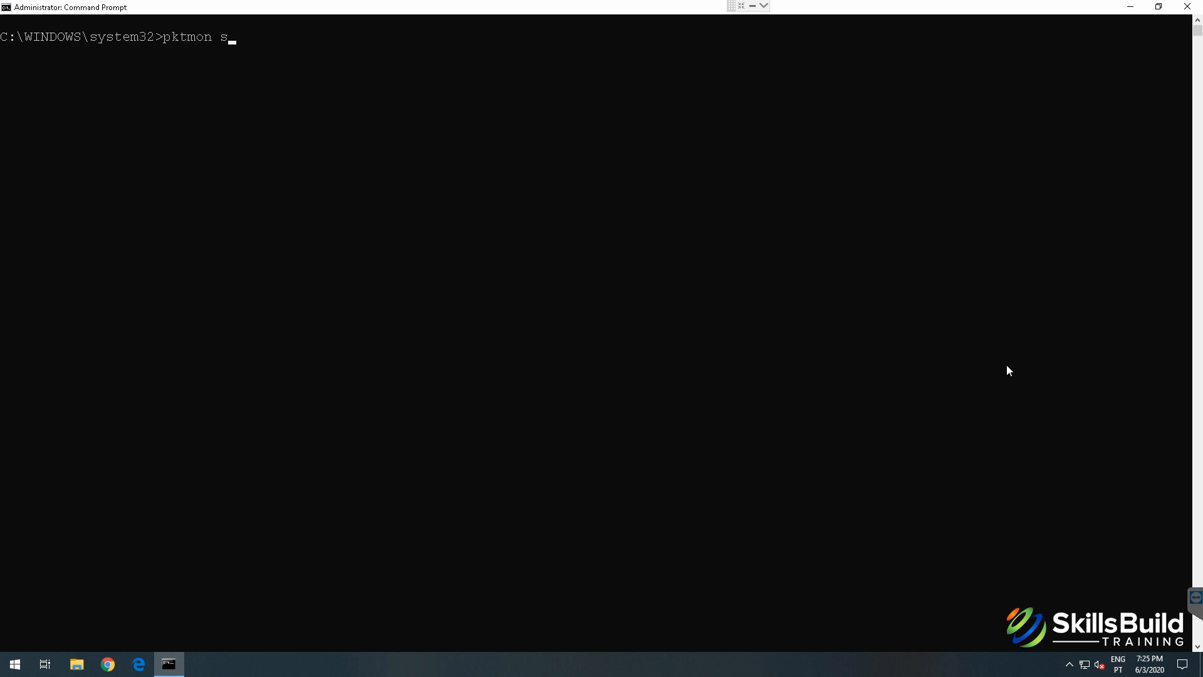
text(tart --etw -p 0)
key(Return)
drag(3, 51, 260, 180)
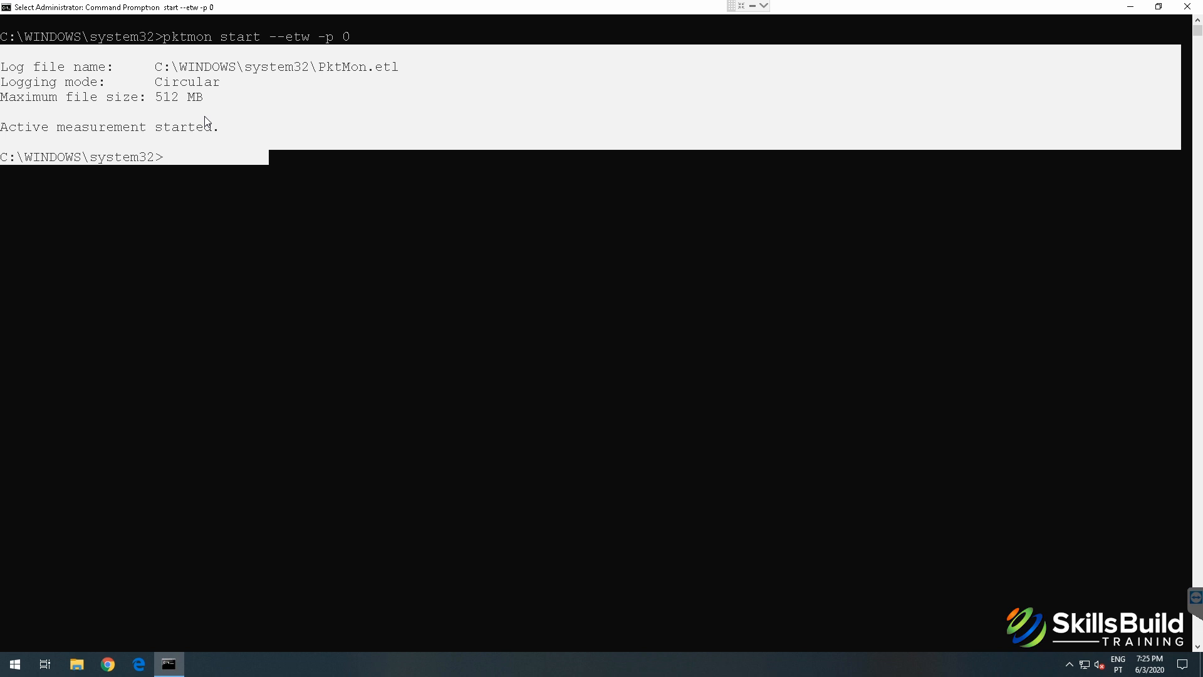
drag(206, 100, 6, 100)
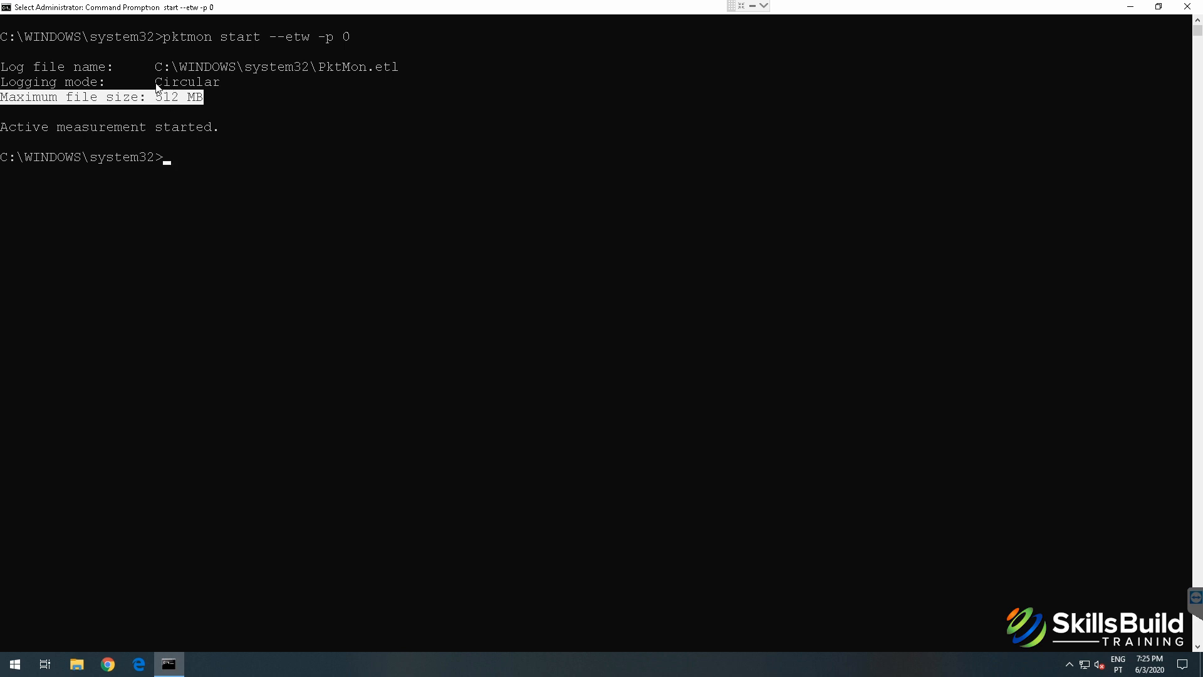
drag(157, 83, 394, 68)
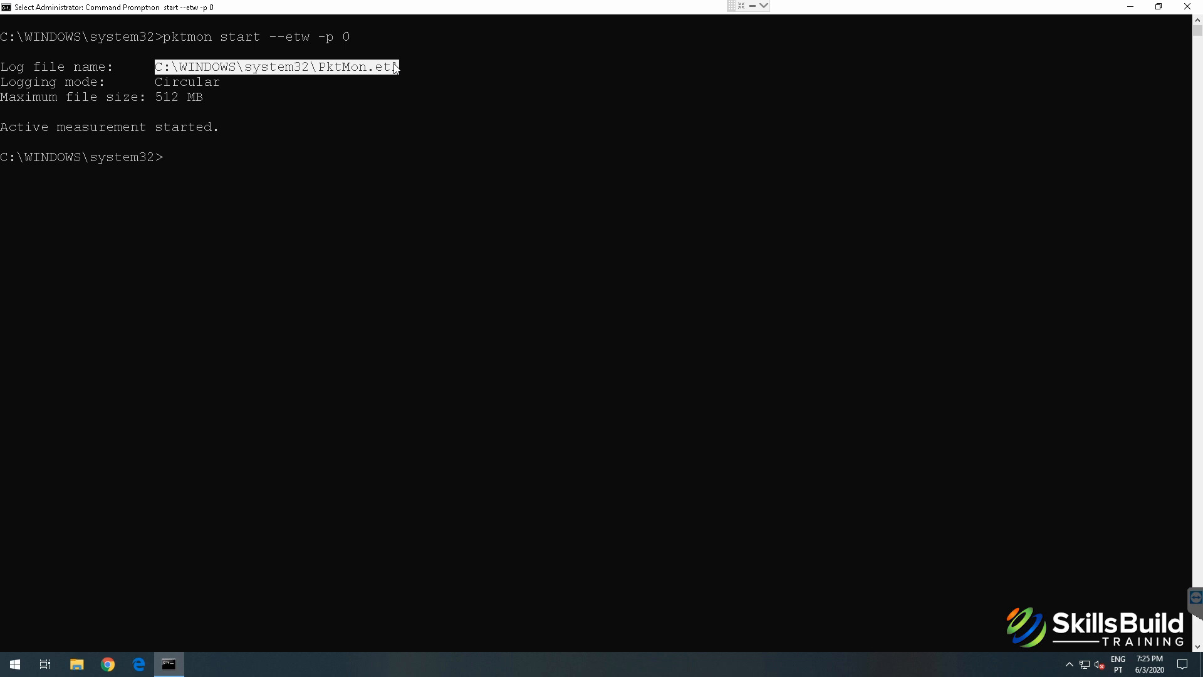
Step: Switch to Microsoft Edge, dismiss the Start page welcome dialog and load msn.com to generate web traffic
click(139, 664)
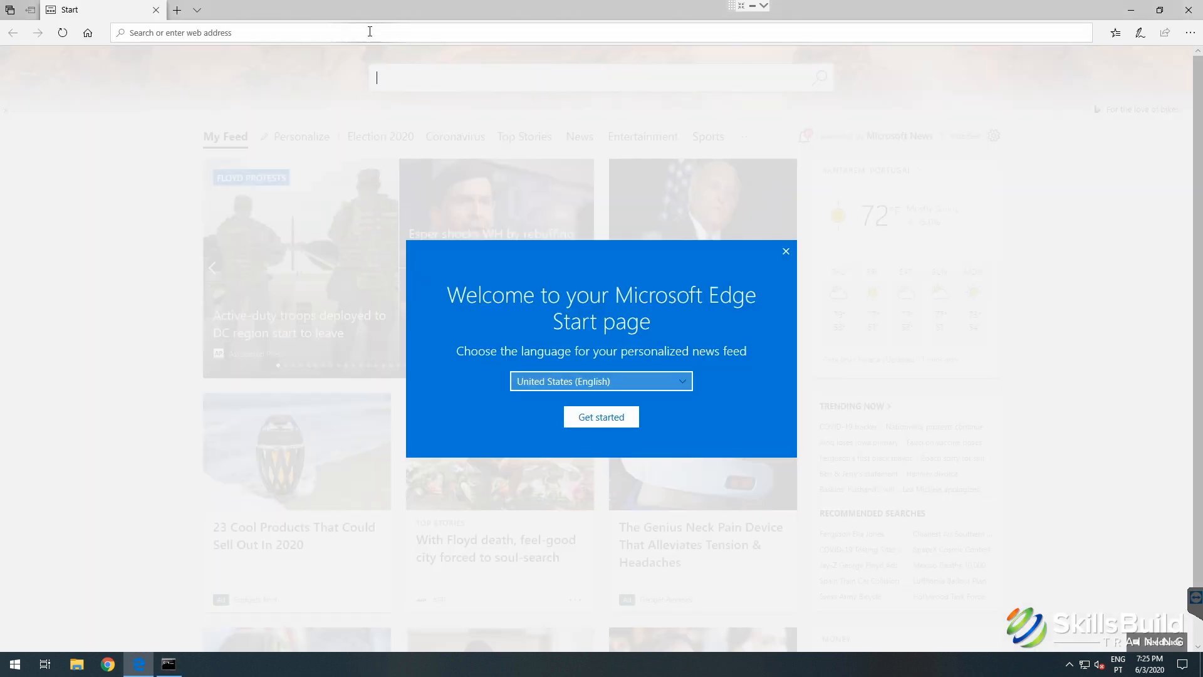
click(786, 251)
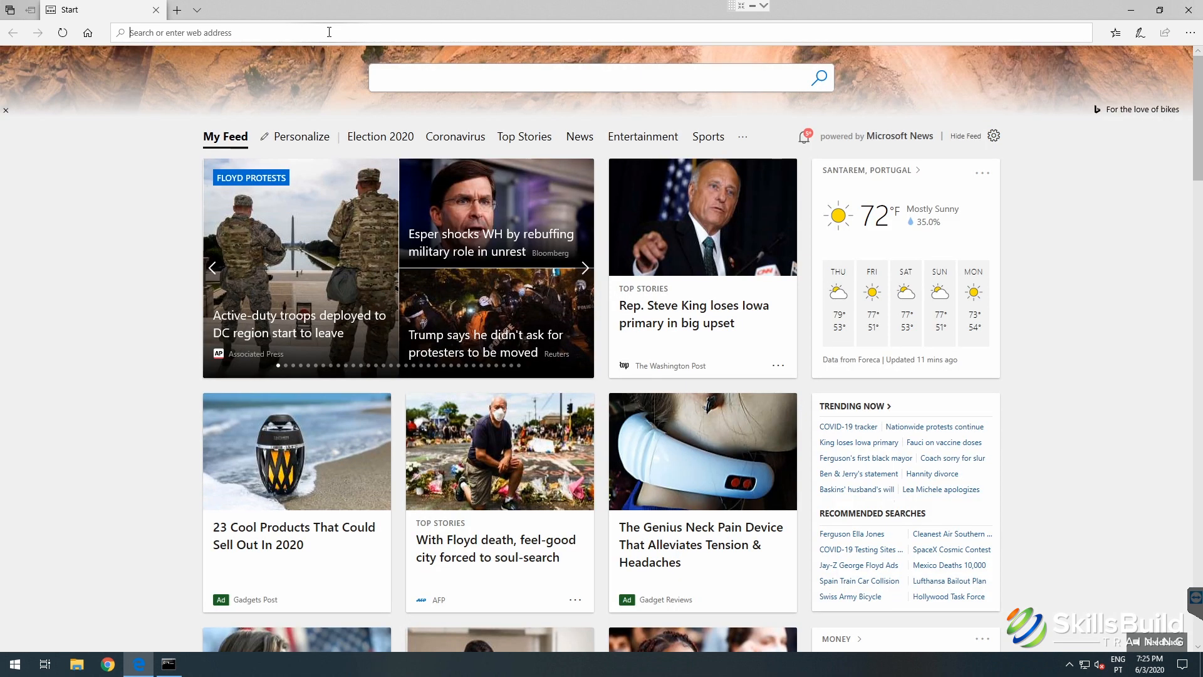
text(msn.c)
key(Return)
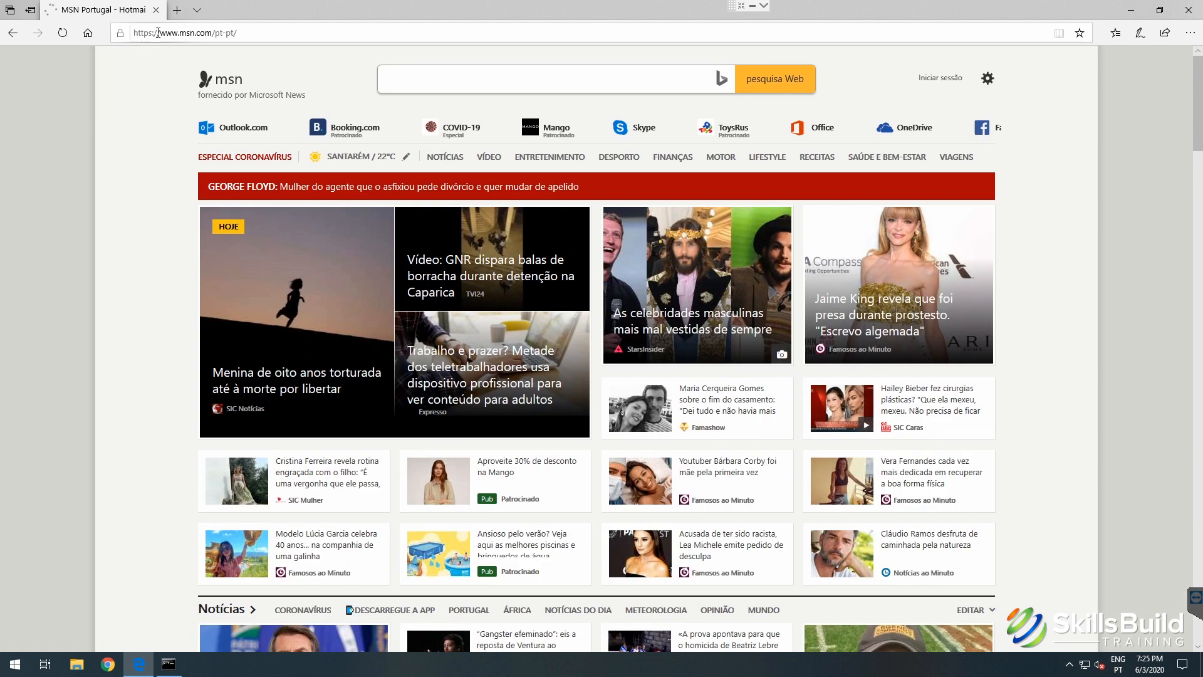
Step: Browse down the MSN page and close its browser tab
double_click(158, 32)
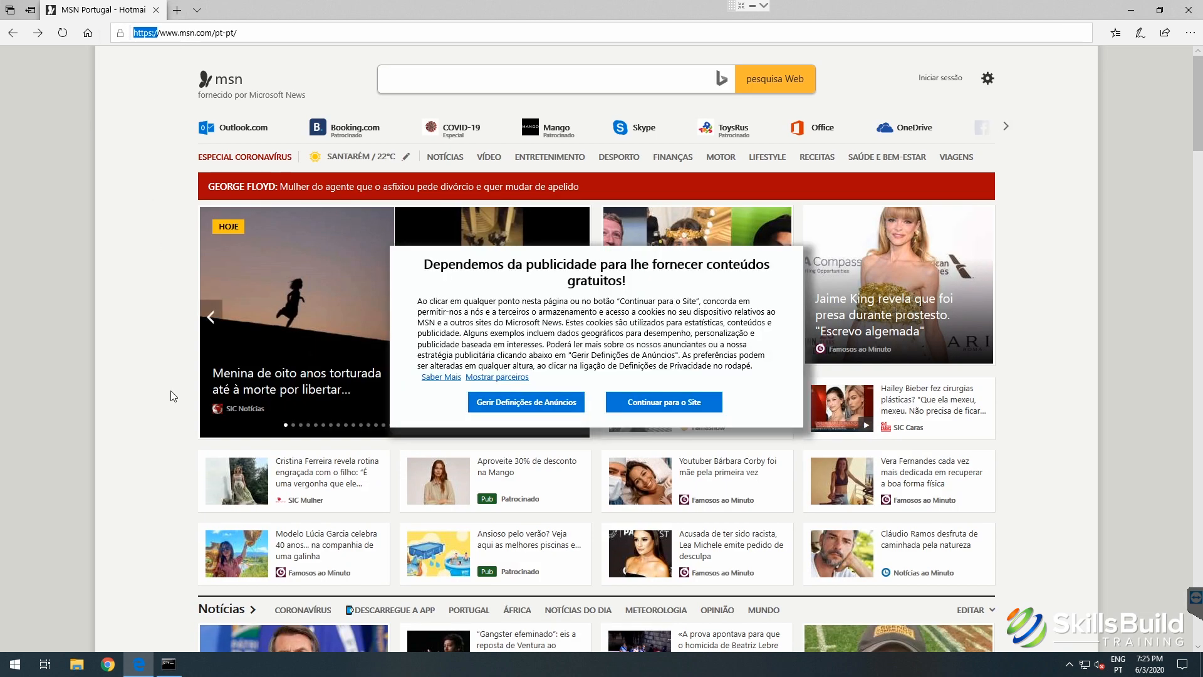
scroll(169, 389, down, 14)
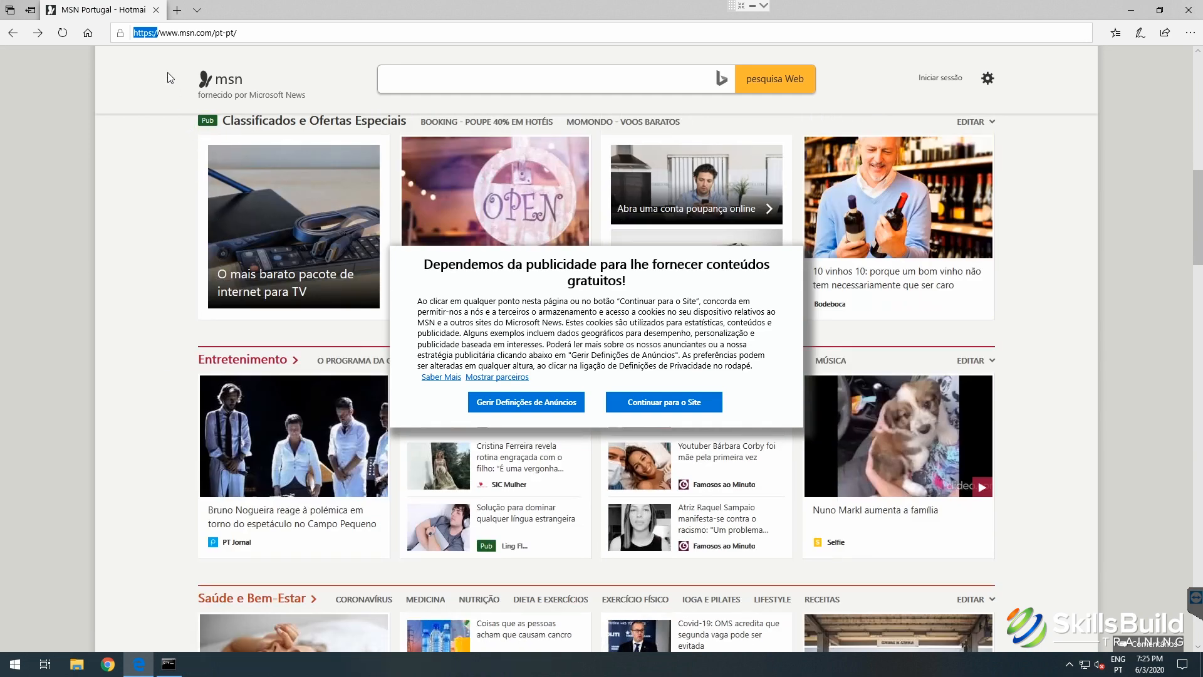
click(157, 10)
Step: Return to the Command Prompt, stop the capture with pktmon stop and examine the reported log file path
click(292, 166)
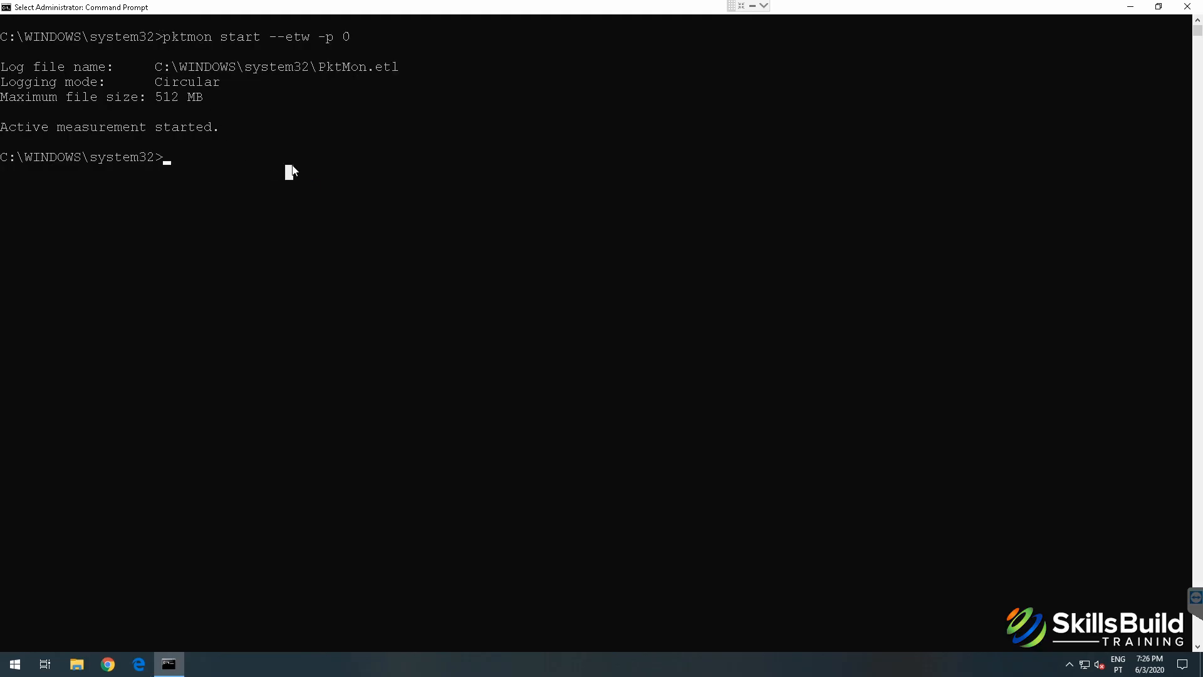
key(Escape)
text(pktmon stop)
key(Return)
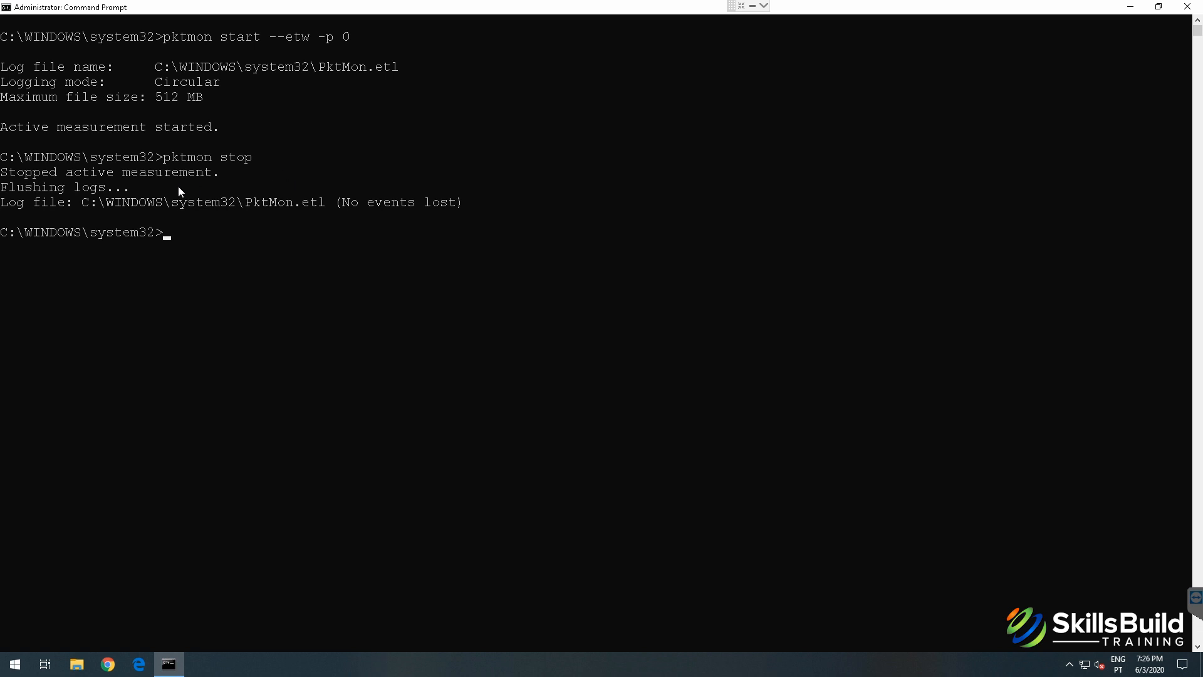
drag(3, 202, 464, 203)
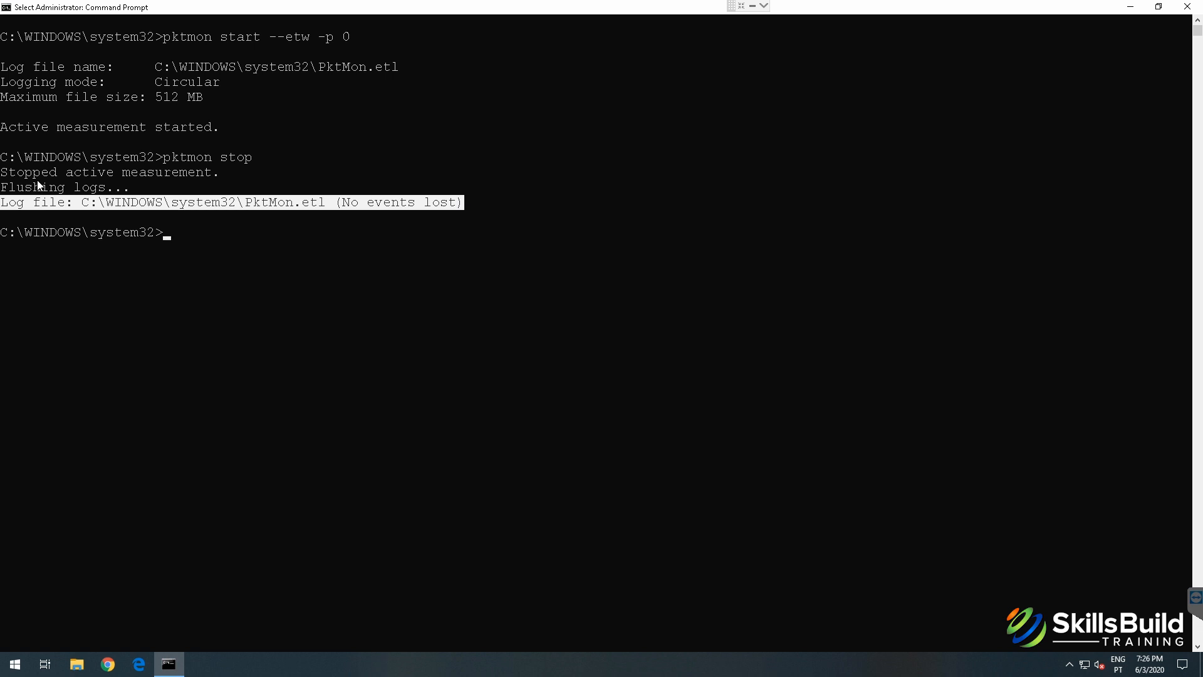
drag(246, 202, 326, 209)
right_click(306, 205)
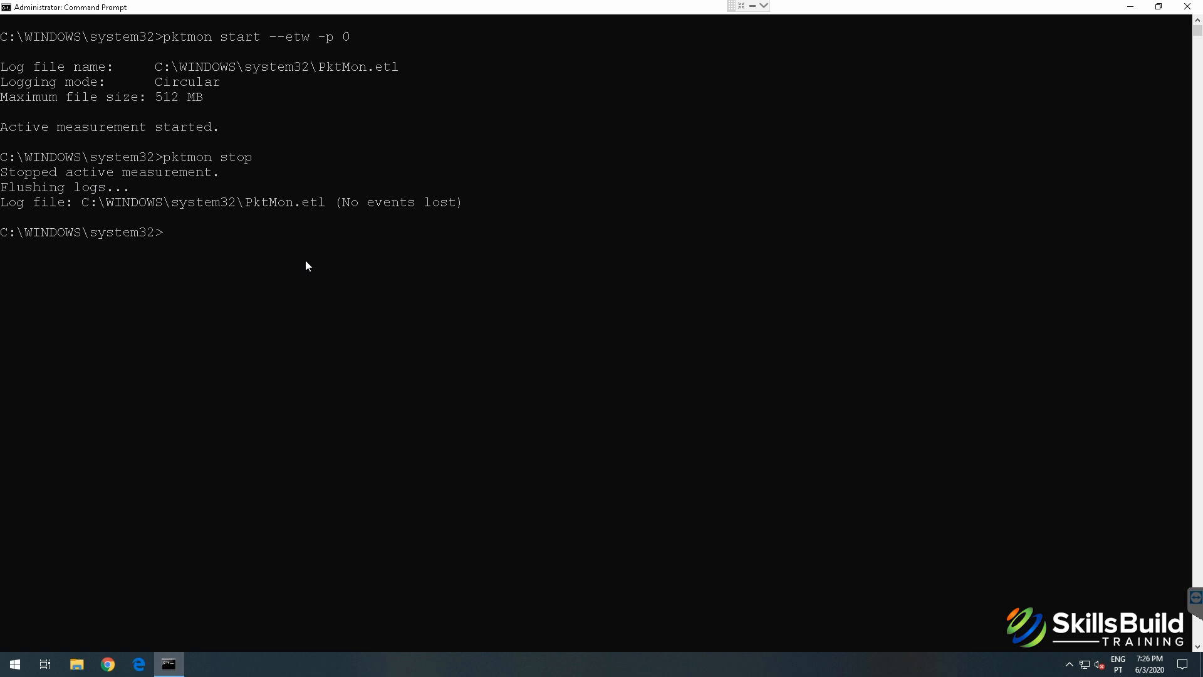
Step: Run dir PktMon.etl to list the capture log file and examine its size
text(cd)
key(BackSpace)
key(BackSpace)
key(BackSpace)
text(dir PktMon.etl)
key(Return)
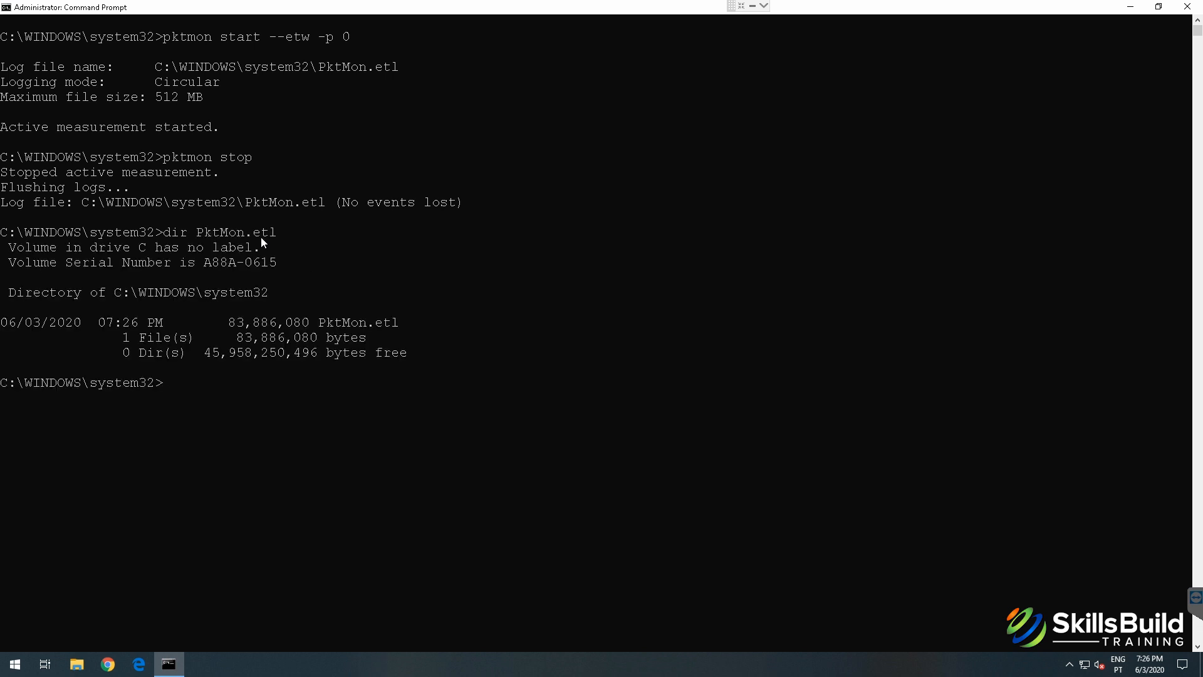
drag(230, 323, 406, 324)
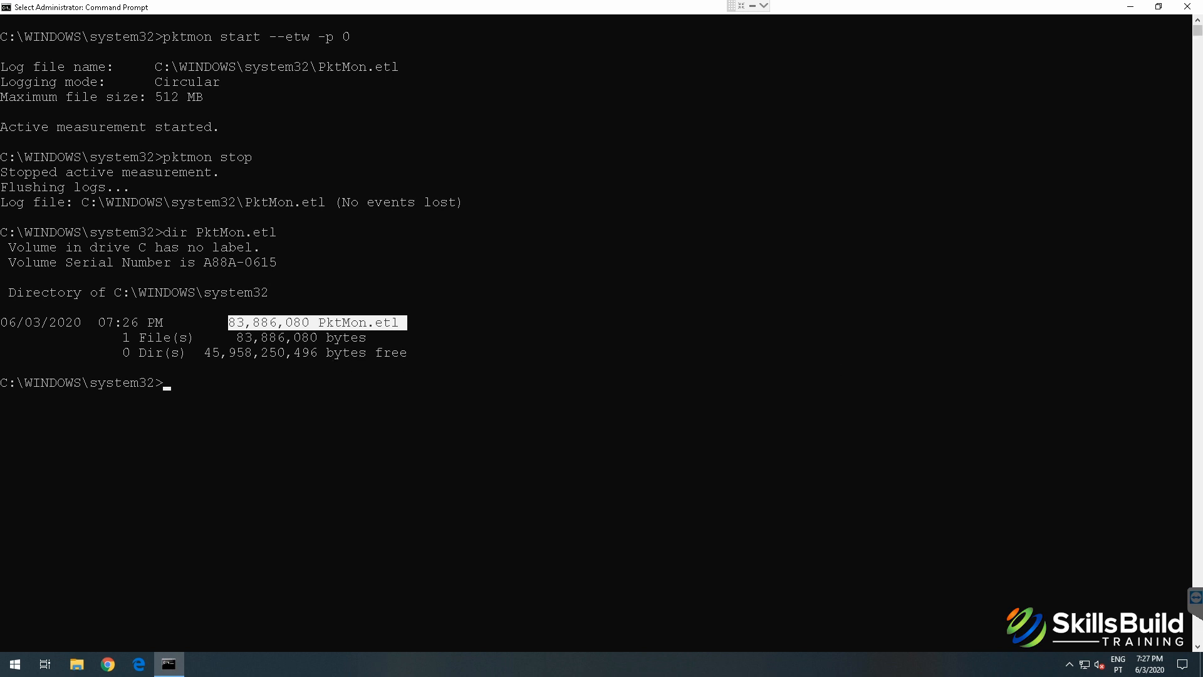
Step: Run pktmon pcapng help to display the syntax for converting the capture log
click(856, 372)
text(pk)
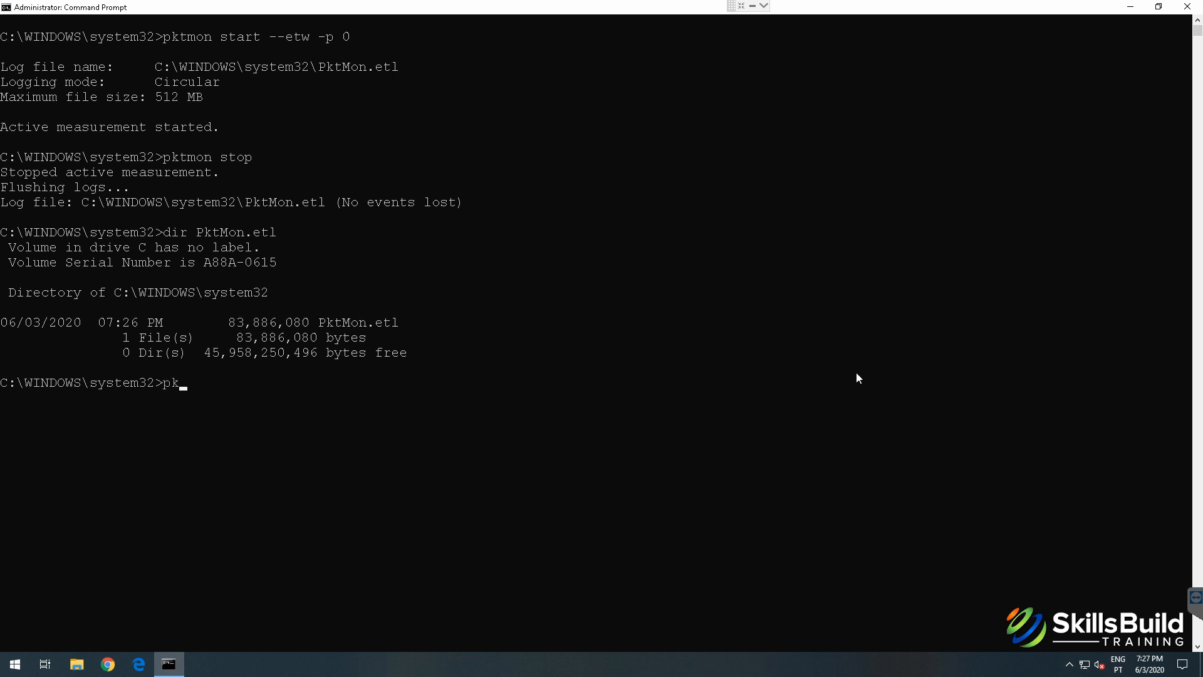
text(tmon pcapng help)
key(Return)
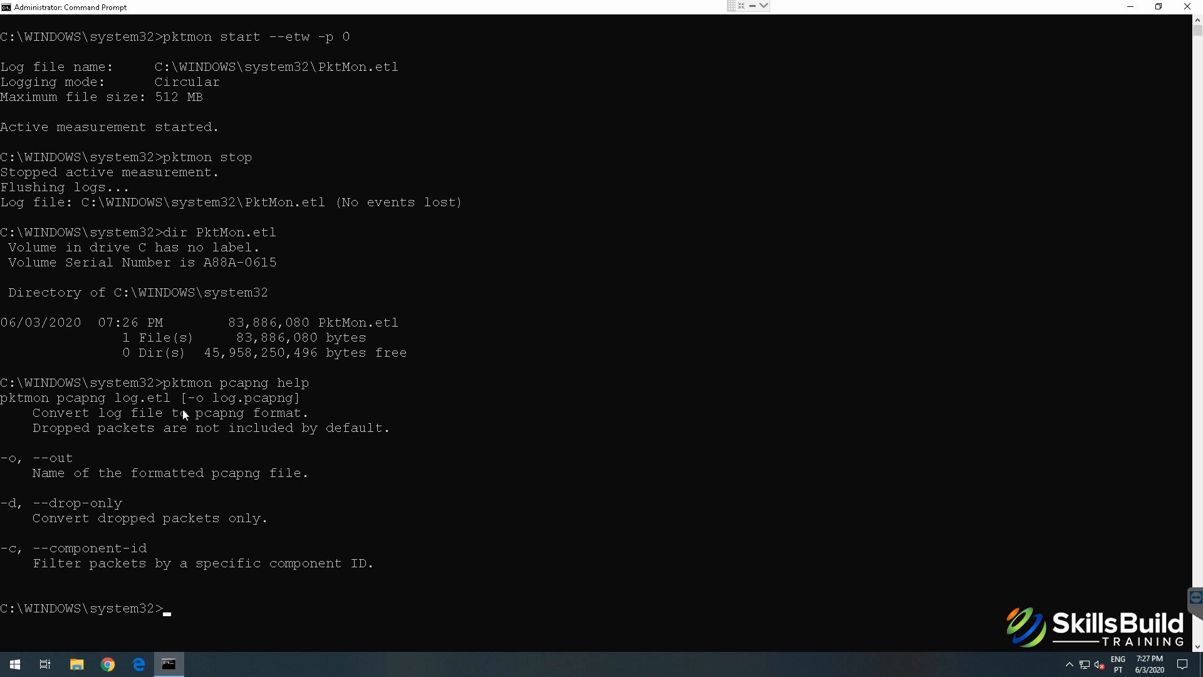
Step: Convert the capture log to pcapng format by running pktmon pcapng PktMon.etl
drag(164, 382, 276, 385)
right_click(290, 447)
right_click(291, 447)
drag(119, 397, 149, 397)
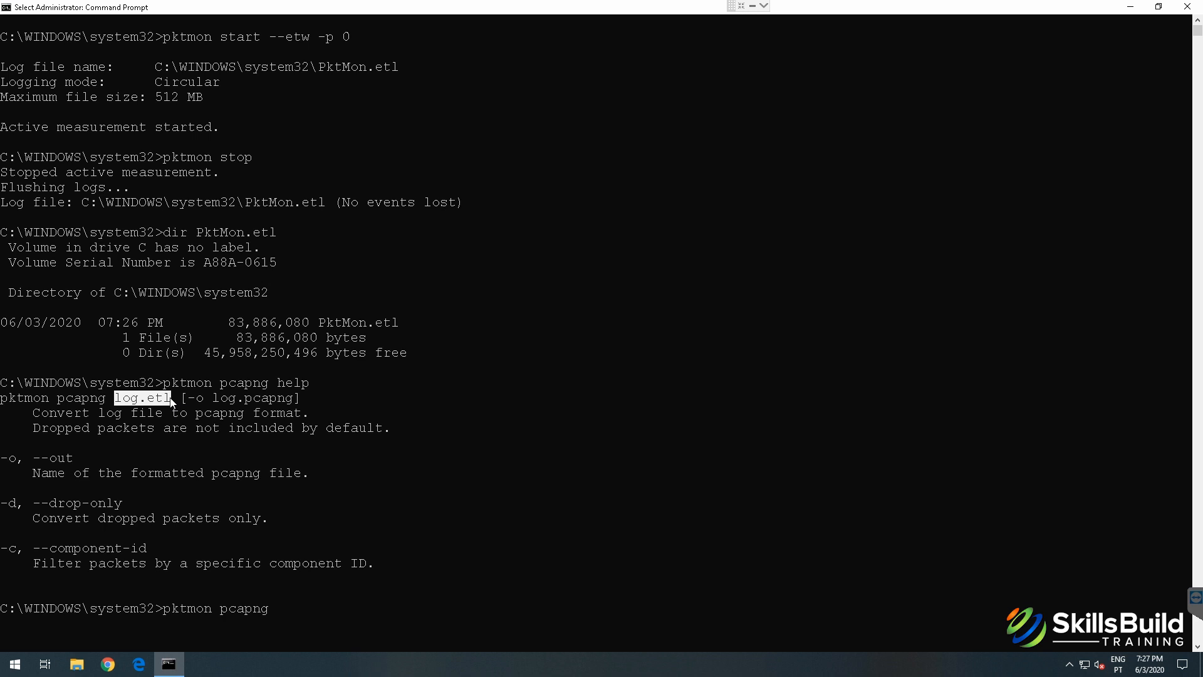
drag(247, 203, 323, 205)
key(ctrl+c)
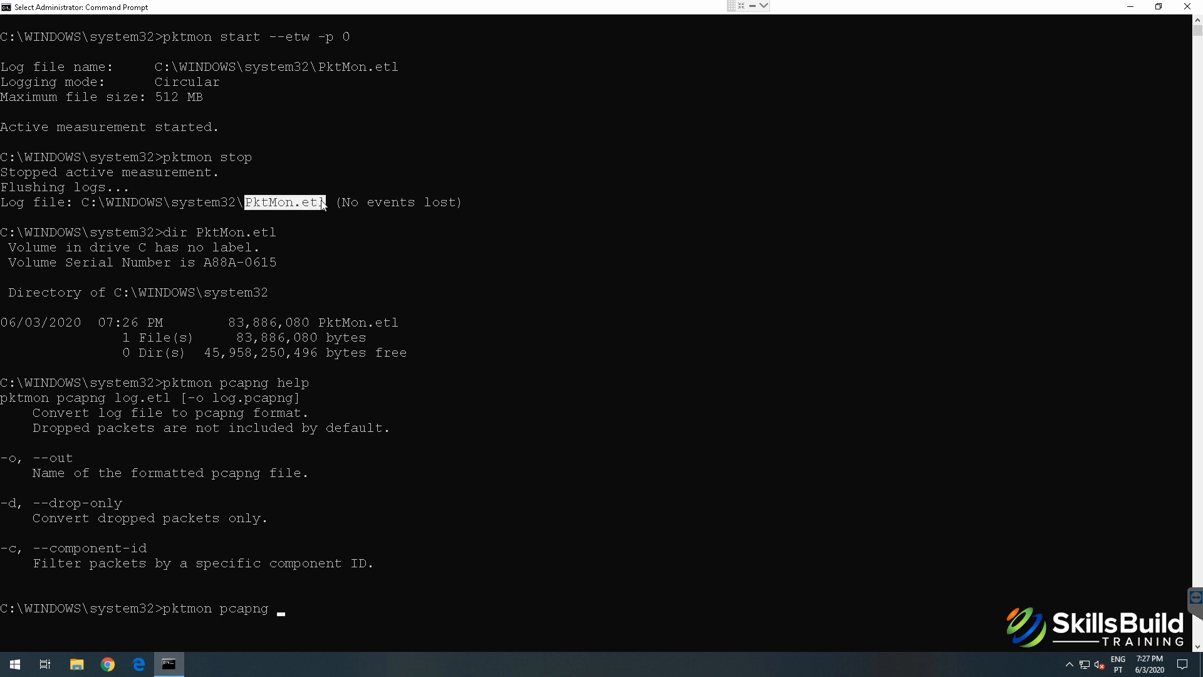
right_click(433, 306)
right_click(434, 305)
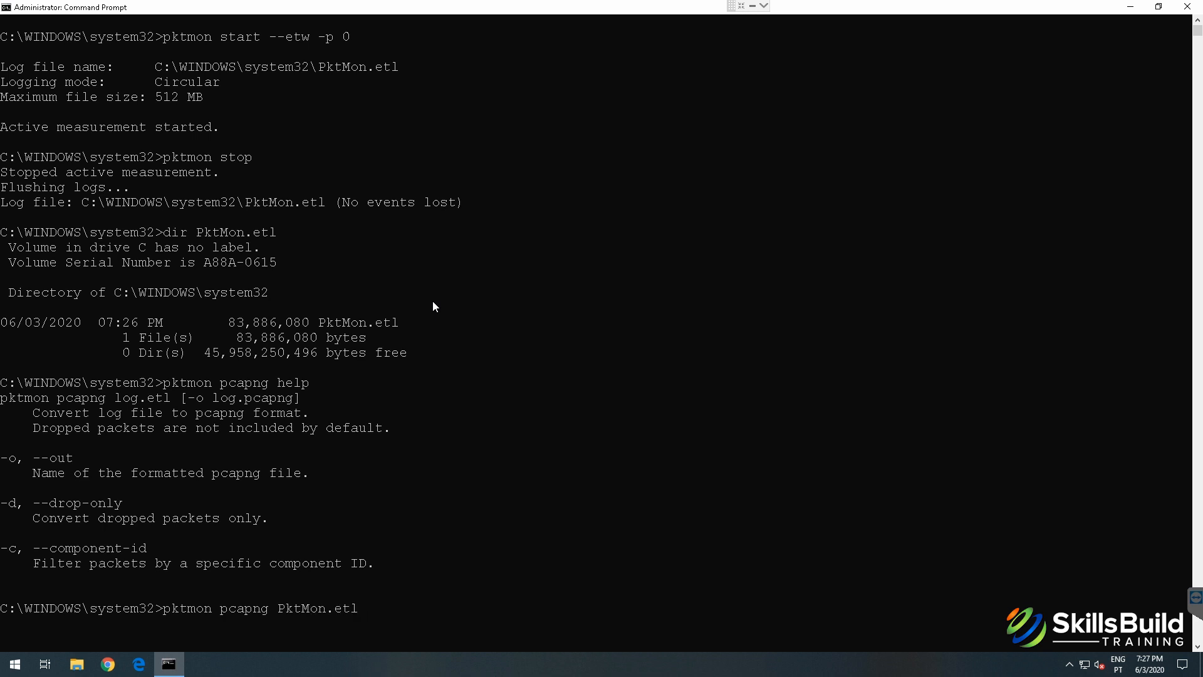
key(Return)
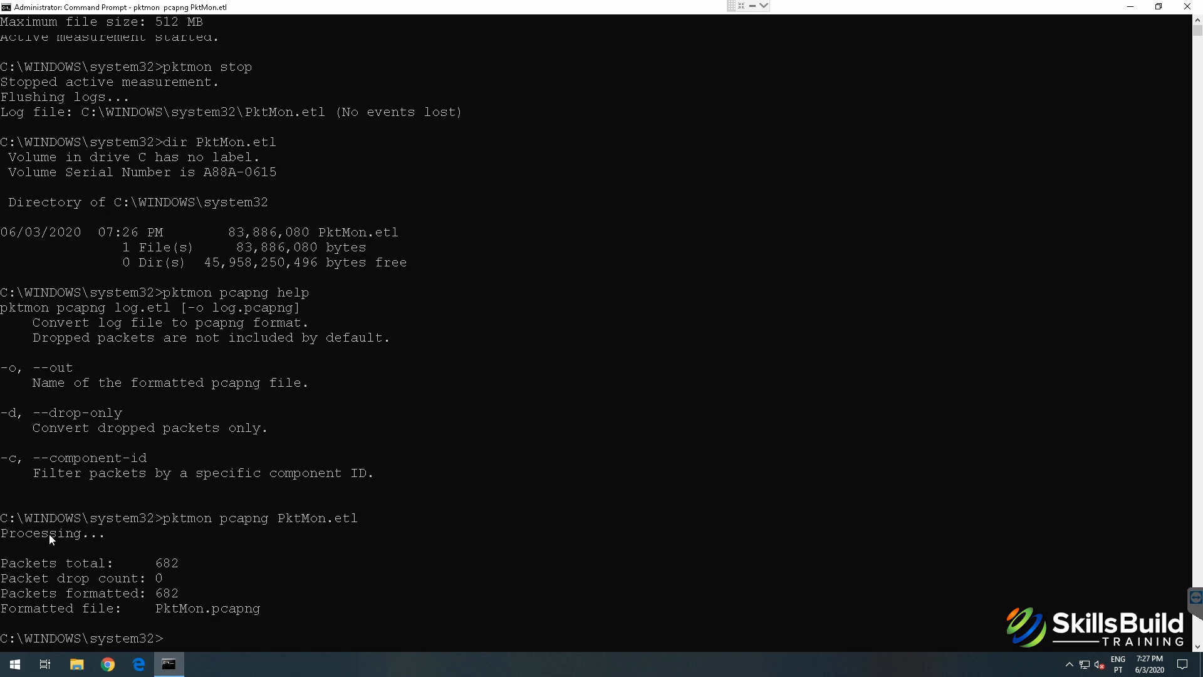
Step: Examine the conversion summary for the packet total and the formatted file name
drag(2, 533, 271, 608)
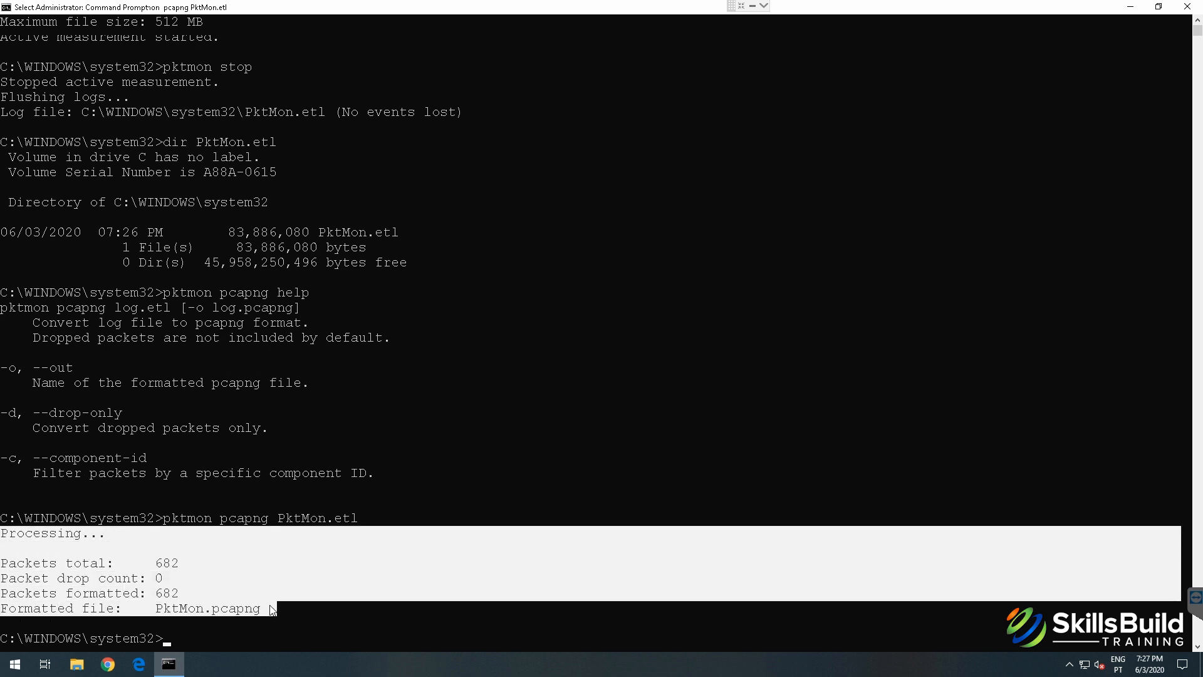
drag(157, 607, 257, 611)
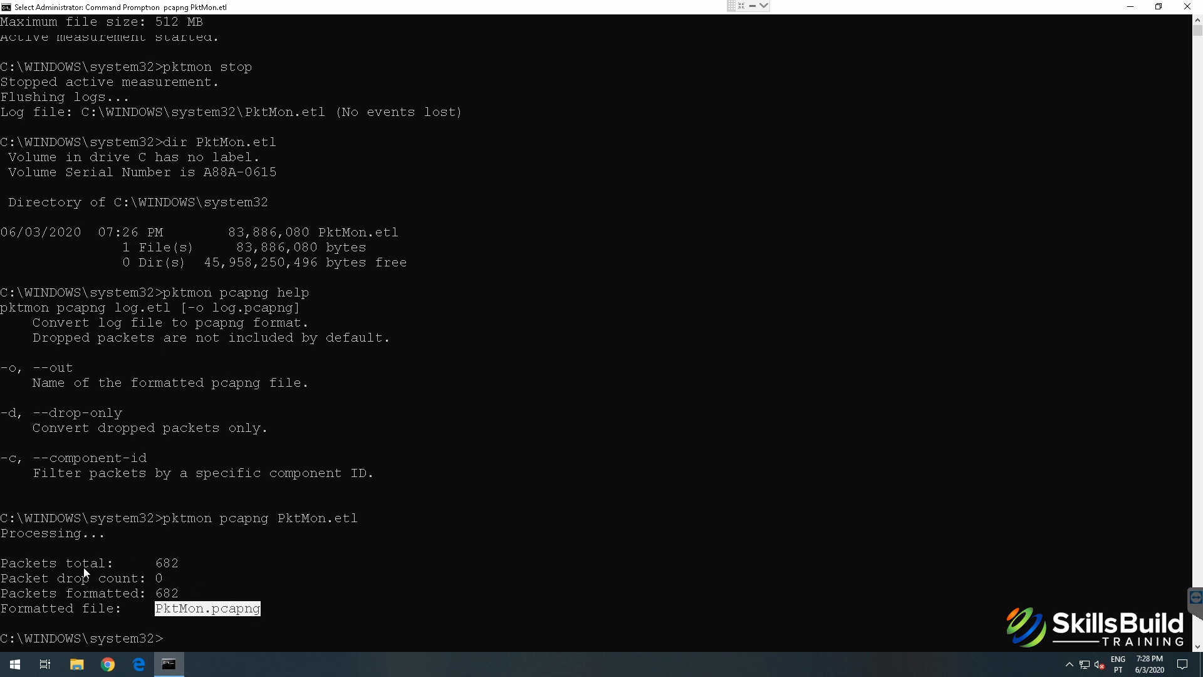
drag(5, 564, 178, 571)
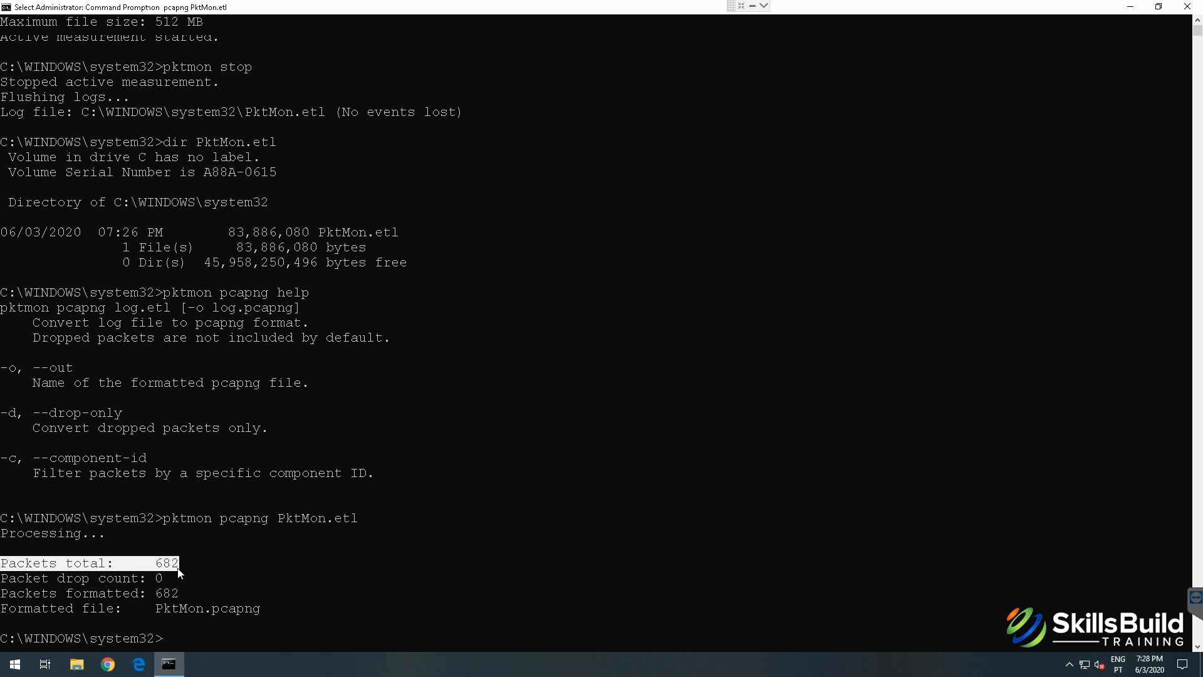
click(255, 564)
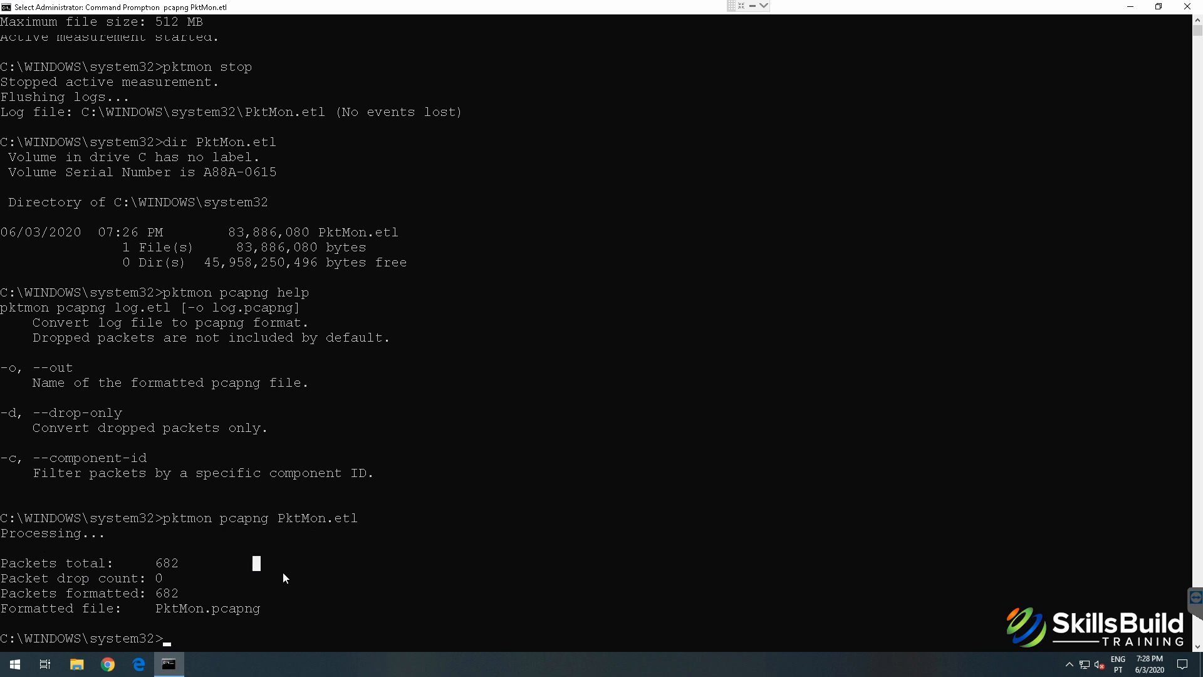
Step: Run dir PktMon.pcapng to list the converted capture file
click(159, 608)
drag(185, 613, 258, 609)
right_click(257, 608)
text(dir)
right_click(310, 600)
key(Return)
Step: Run dir PktMon.* and compare the sizes of the pcapng and etl files
key(Up)
key(BackSpace)
key(BackSpace)
key(BackSpace)
key(BackSpace)
key(BackSpace)
key(BackSpace)
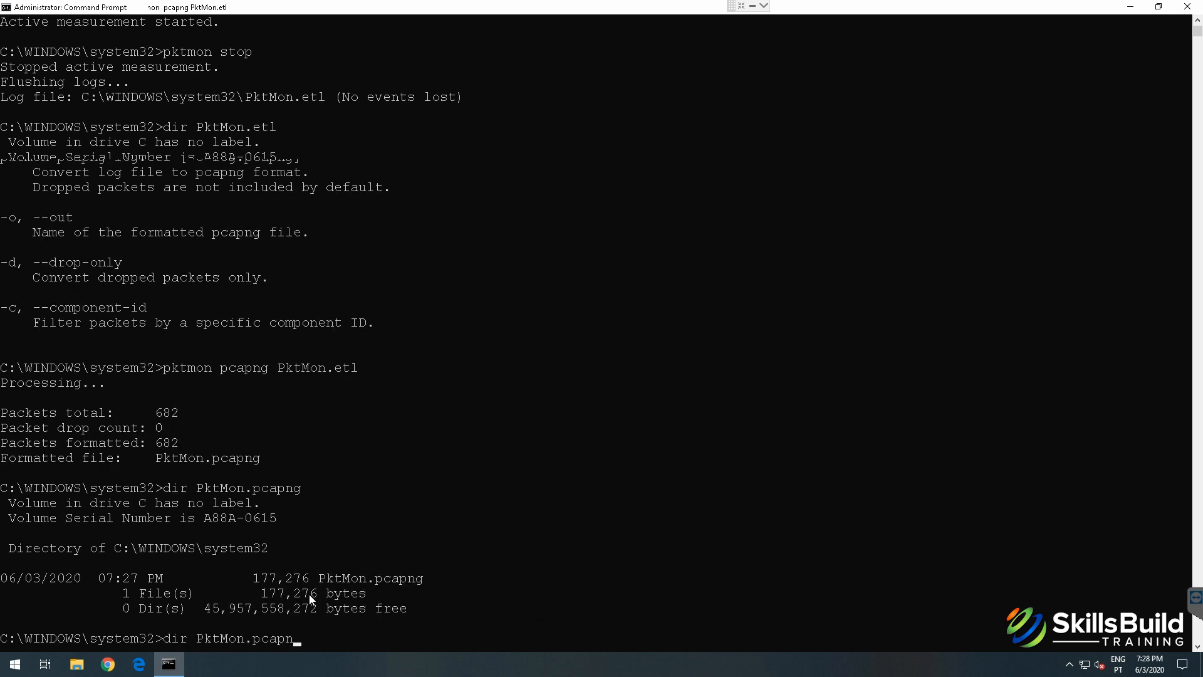
text(*)
key(Return)
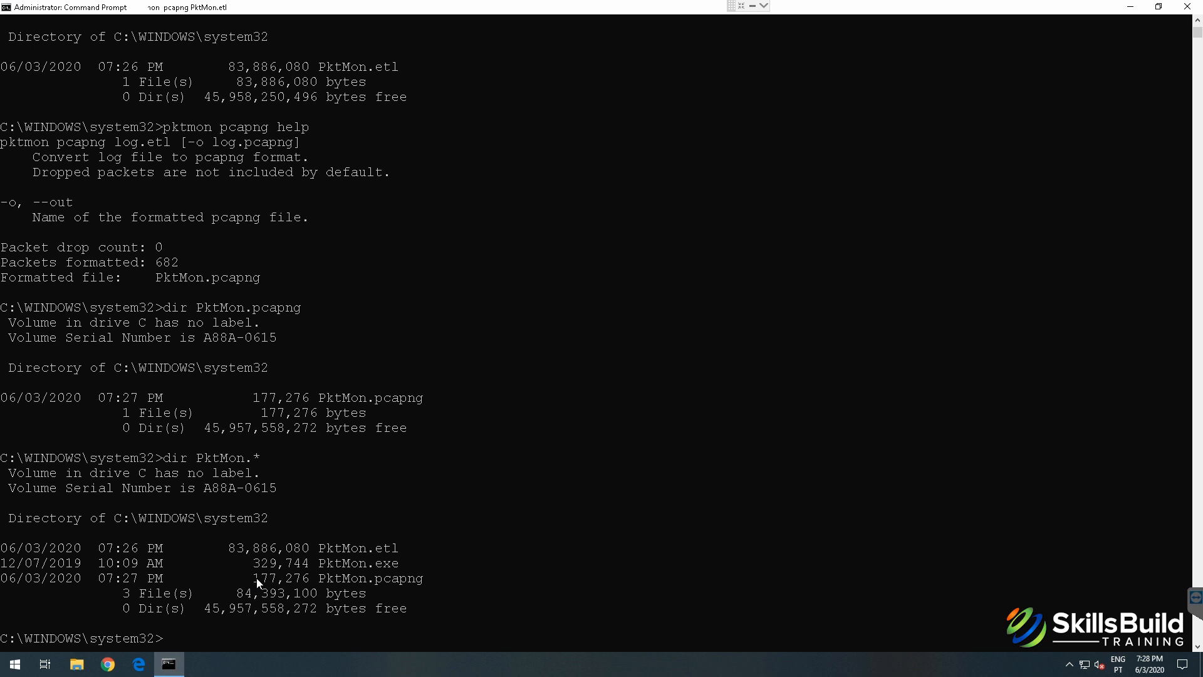
drag(254, 578, 425, 579)
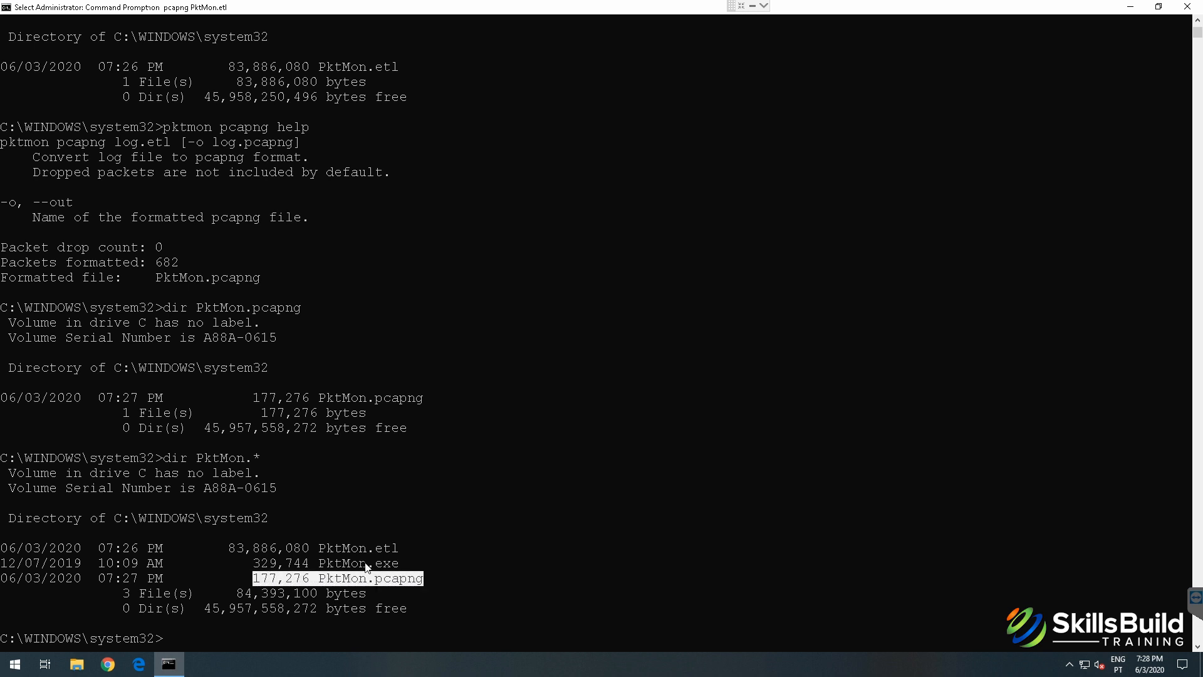
drag(230, 548, 399, 550)
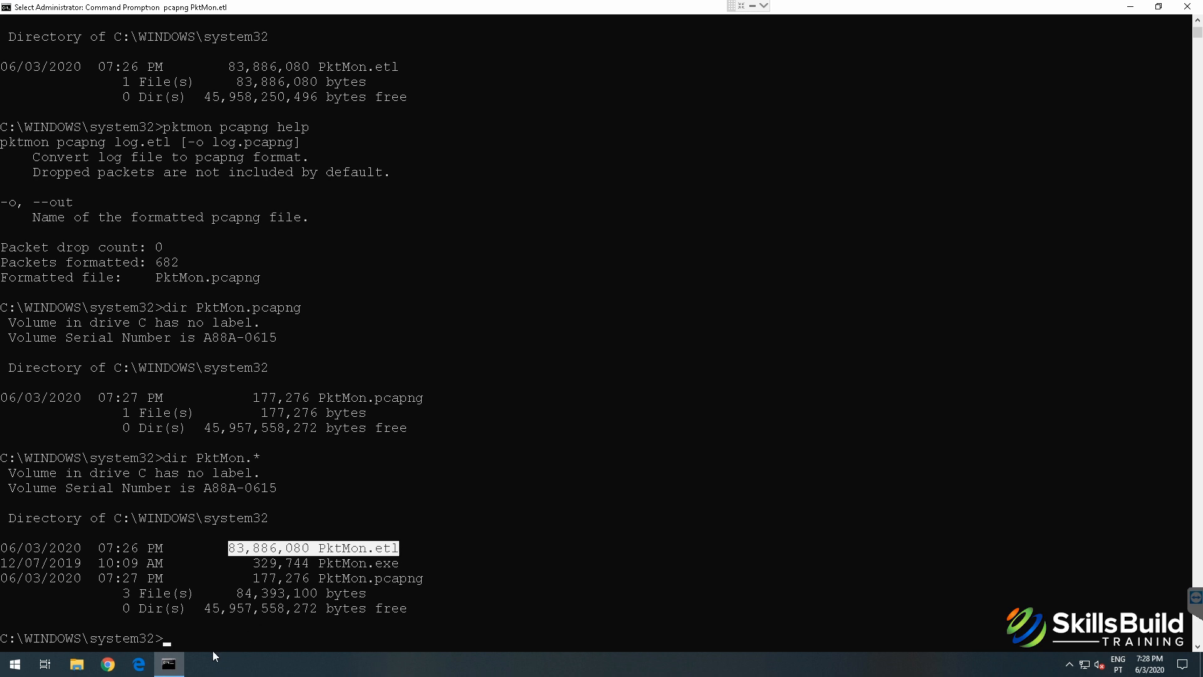
Step: Switch to Google Chrome and load wireshark.org
click(173, 665)
click(110, 665)
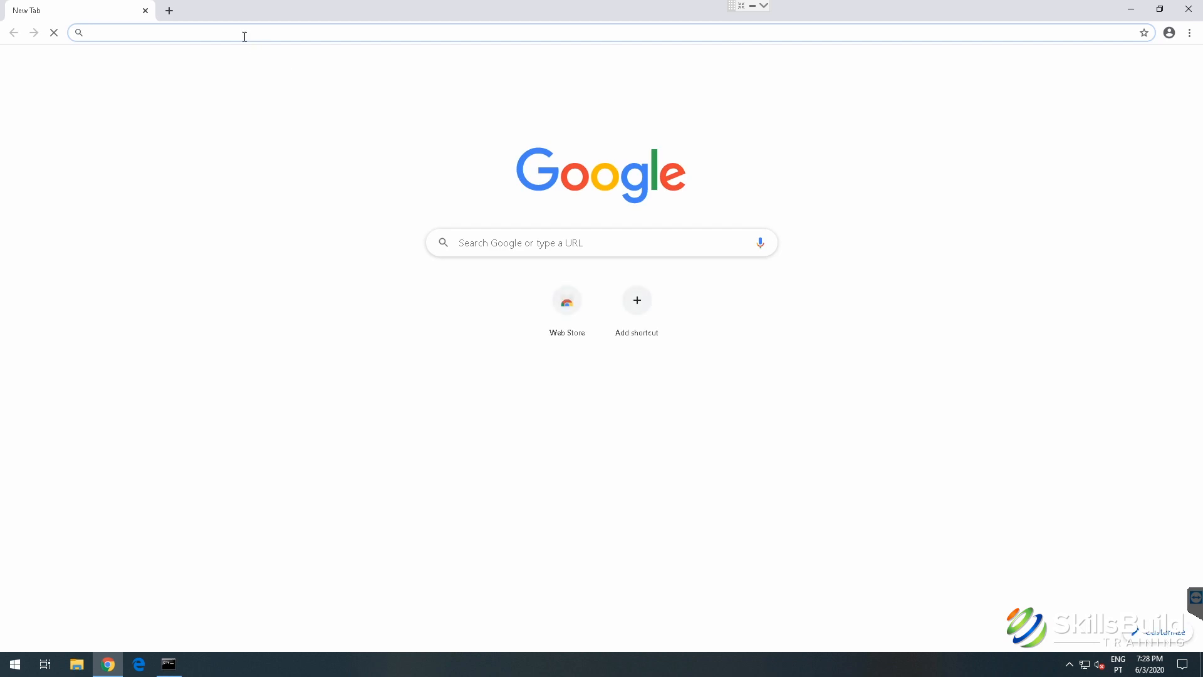
text(wireshark)
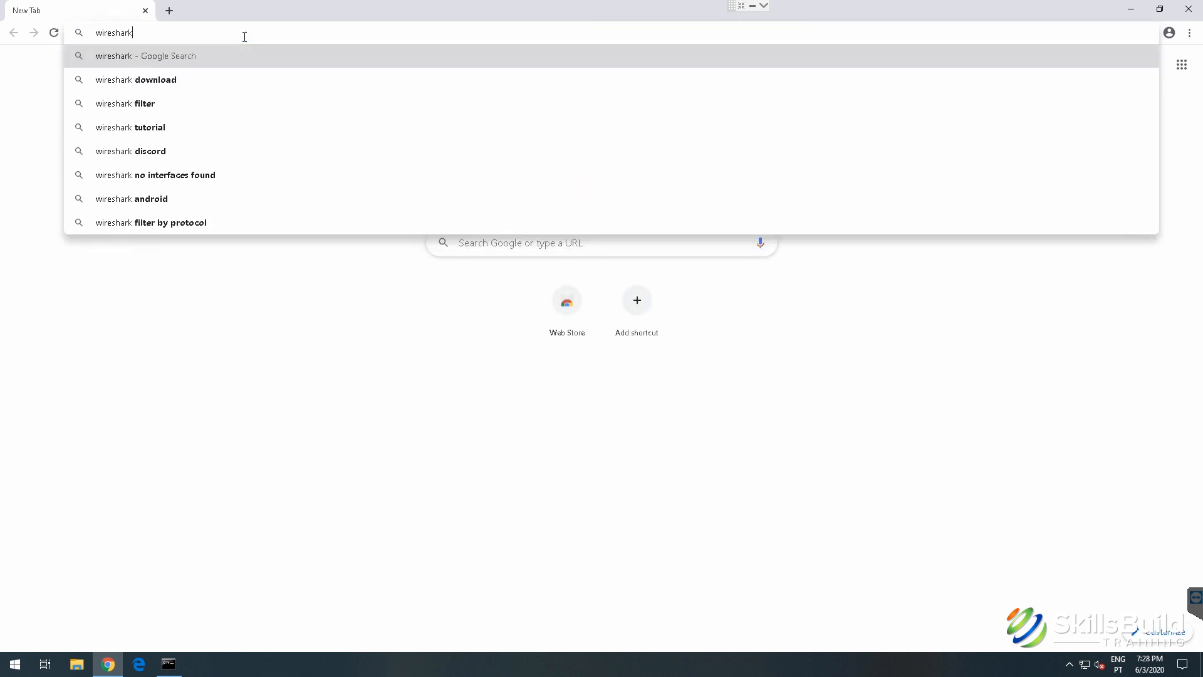
text(.org)
key(Return)
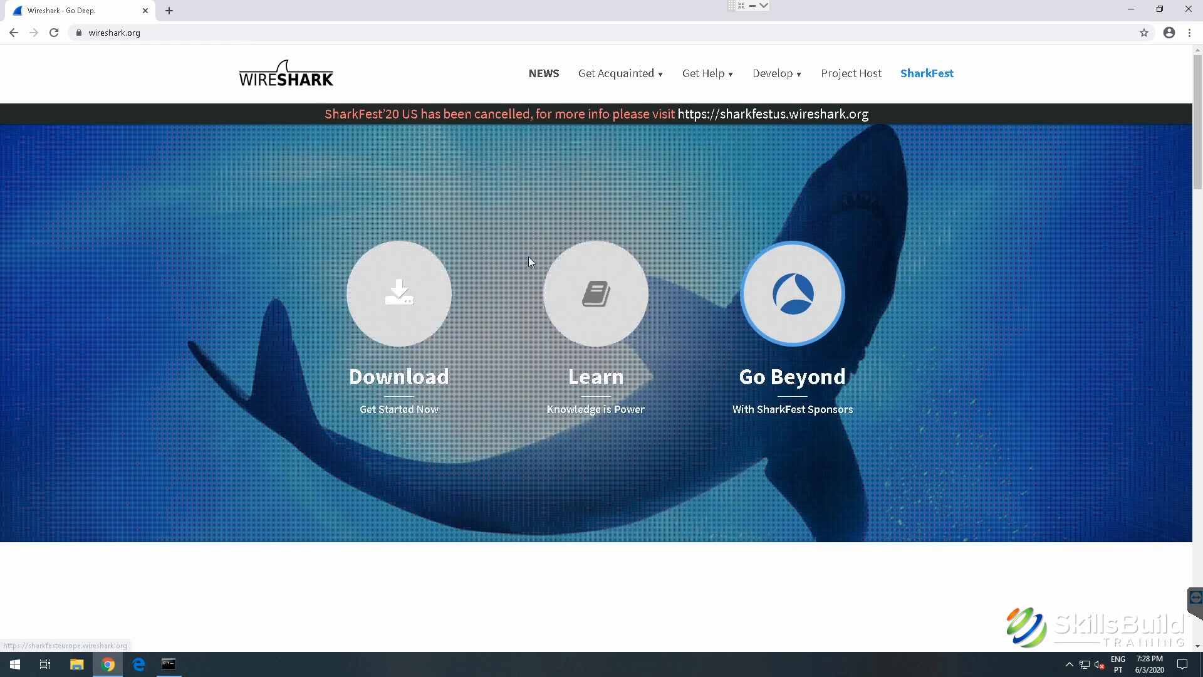
Step: Download the 64-bit Windows installer of stable release 3.2.4 and try to launch it from the browser, then close the Wireshark tab
click(404, 299)
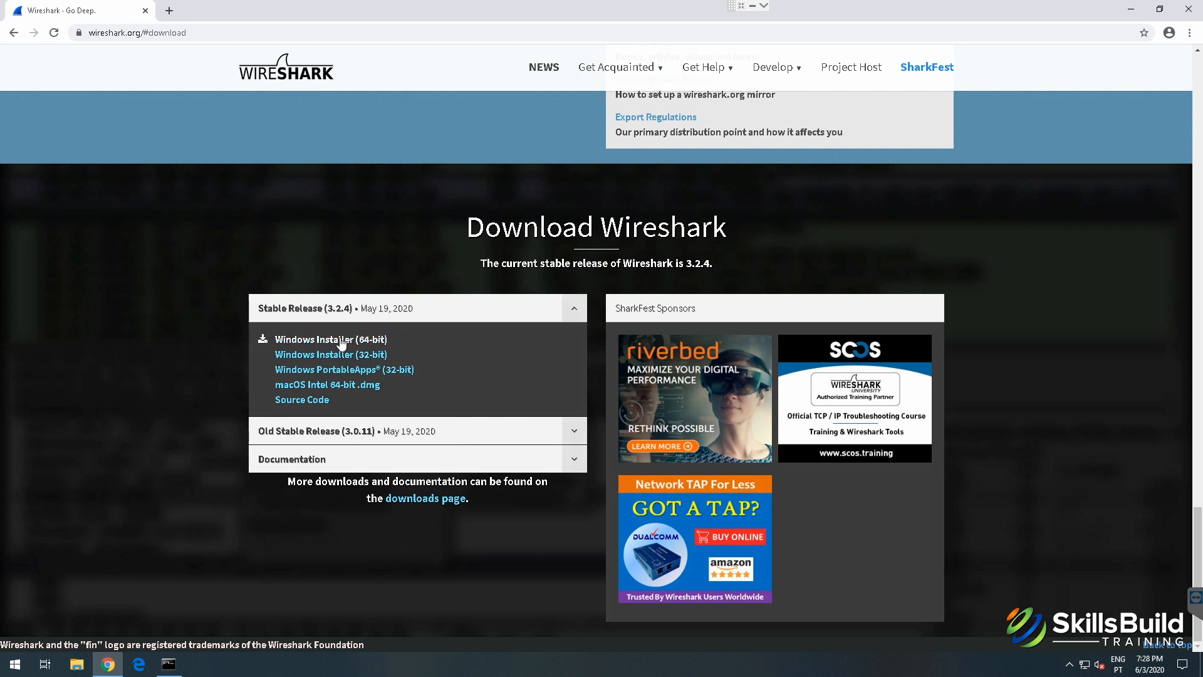
click(359, 341)
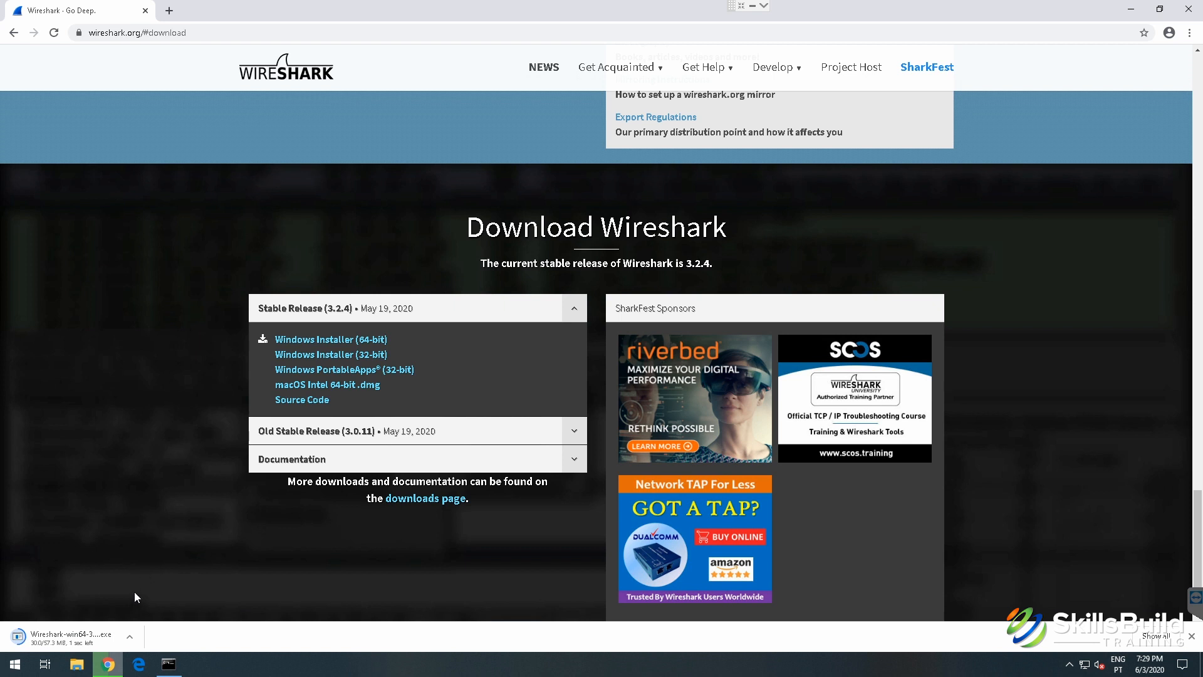
click(87, 633)
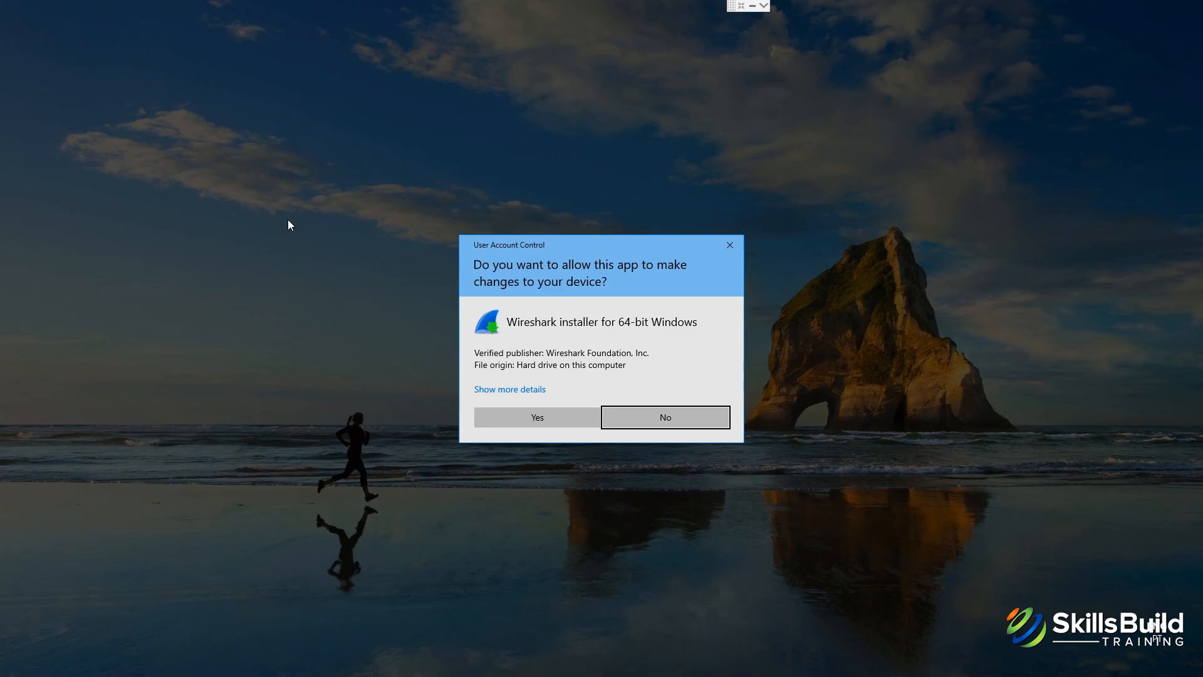
click(562, 419)
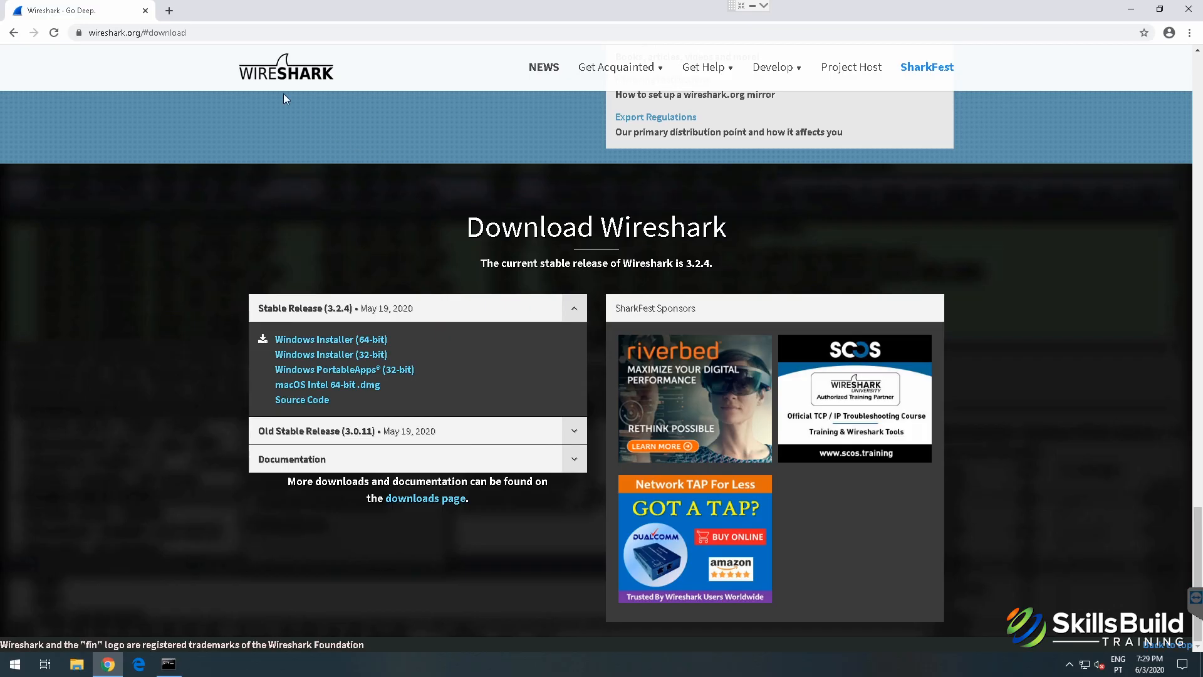
click(145, 11)
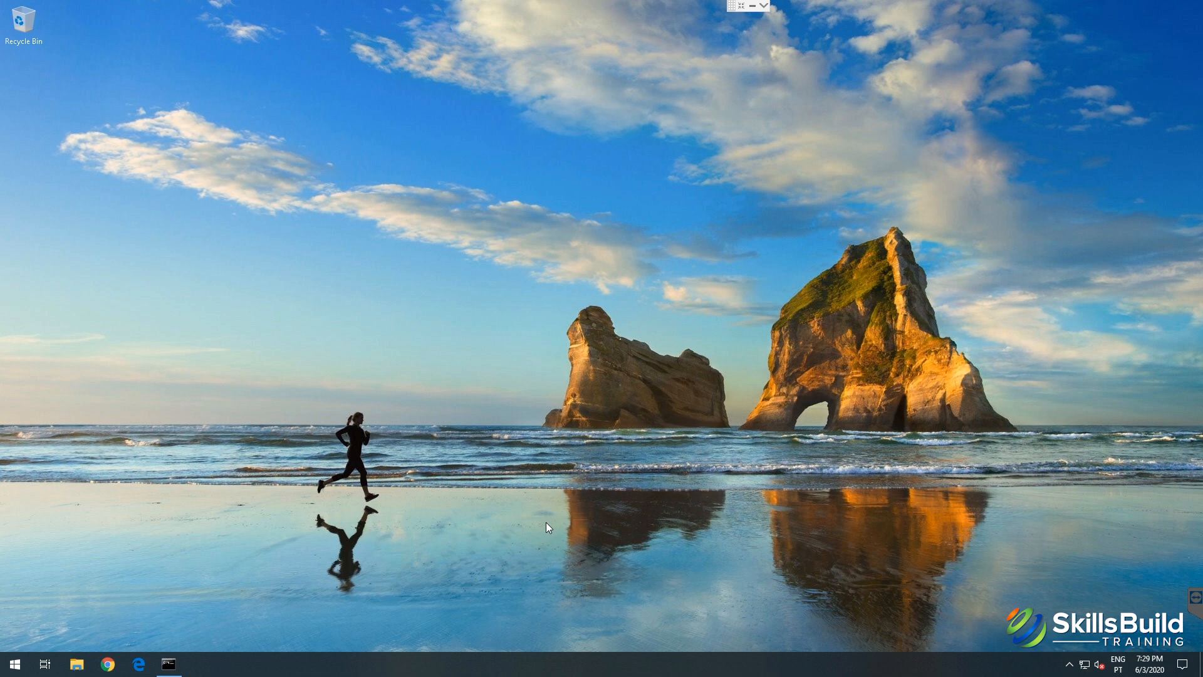
Step: Switch to File Explorer and run Wireshark-win64-3.2.4 from the Downloads folder, allowing it to make changes to the device
click(76, 664)
click(308, 239)
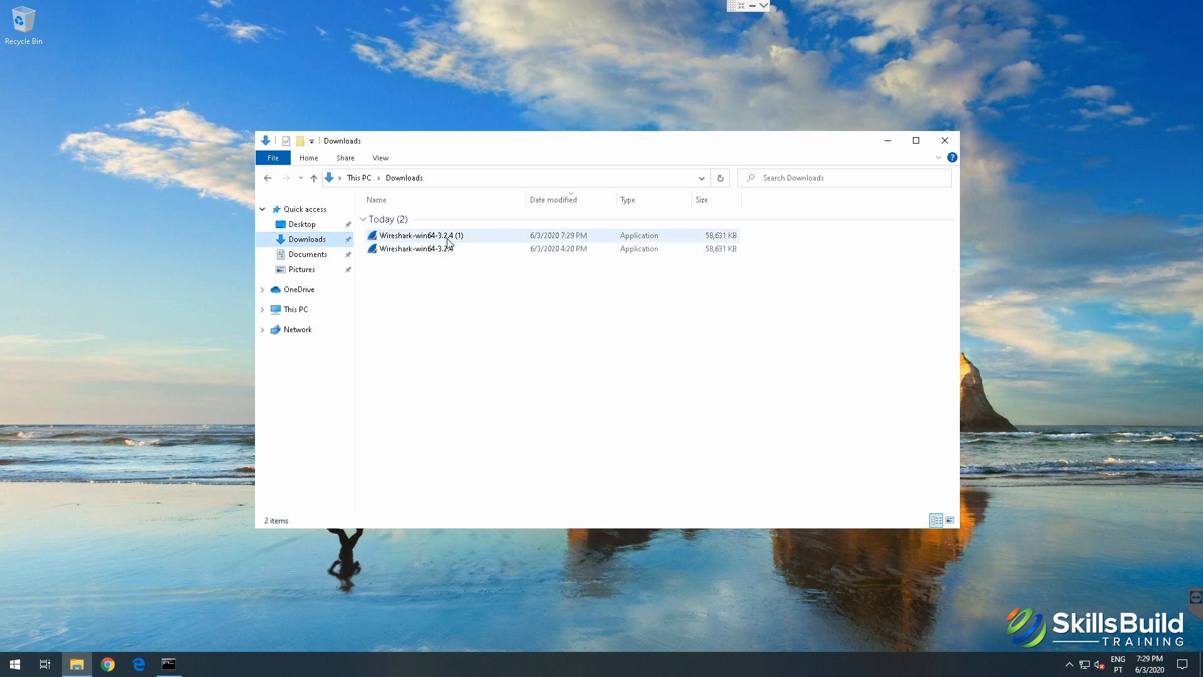
drag(497, 376, 511, 420)
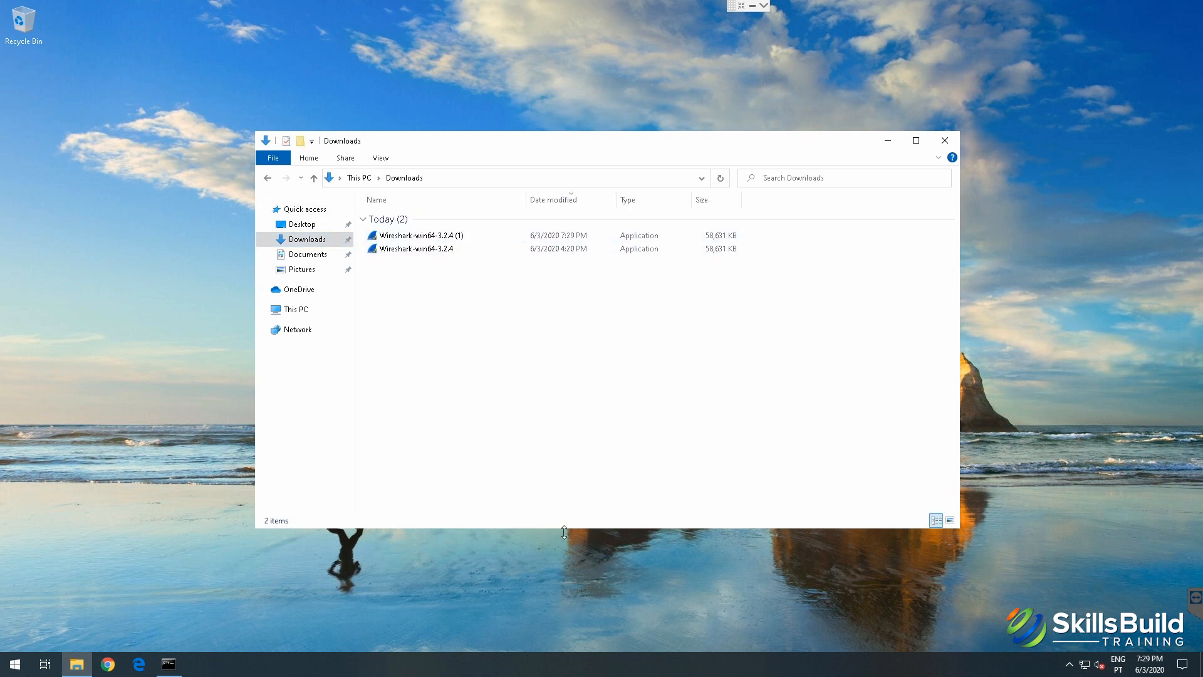
double_click(446, 249)
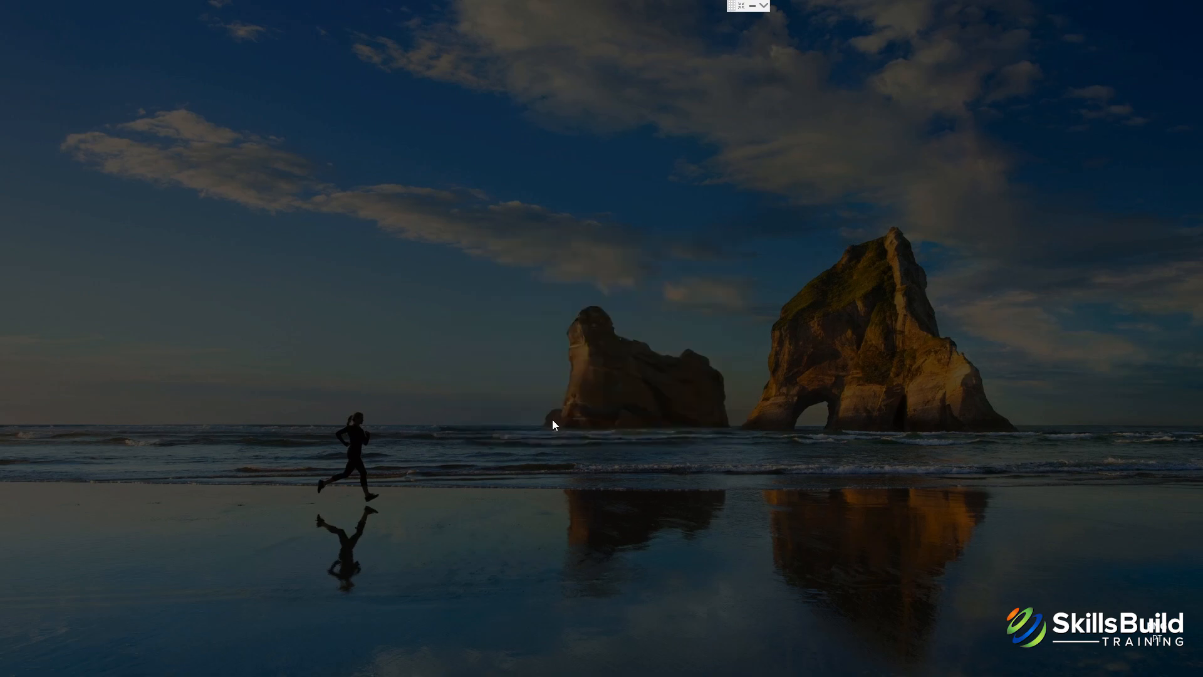
click(553, 424)
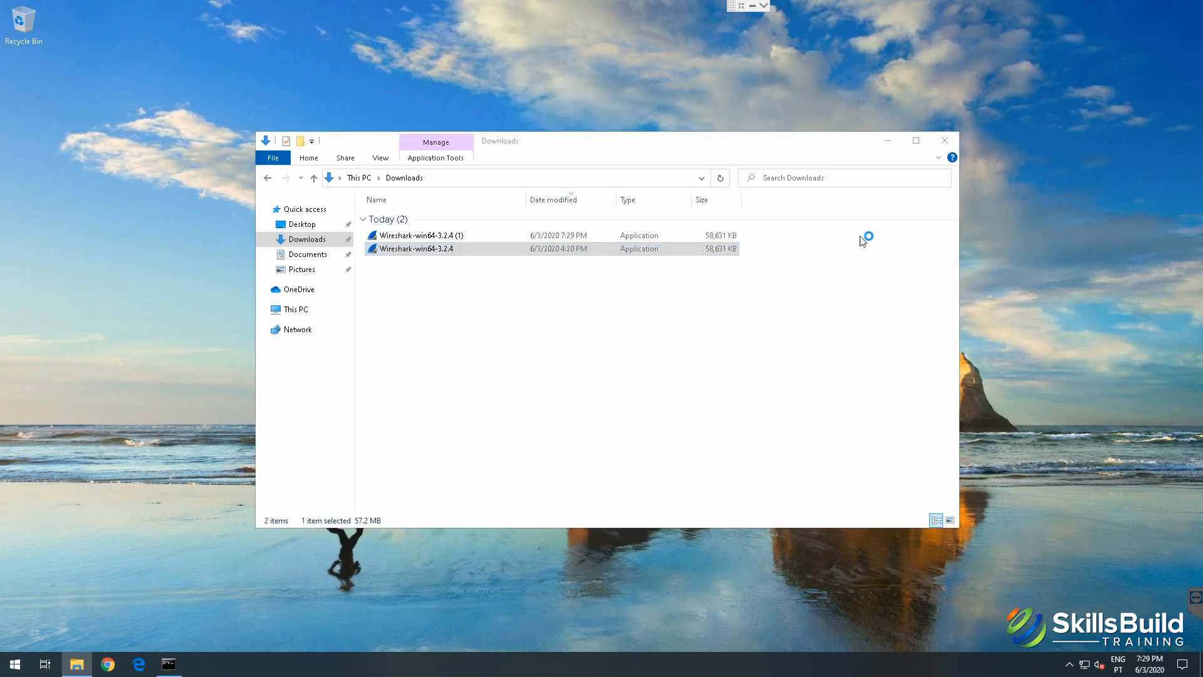
drag(611, 210, 539, 167)
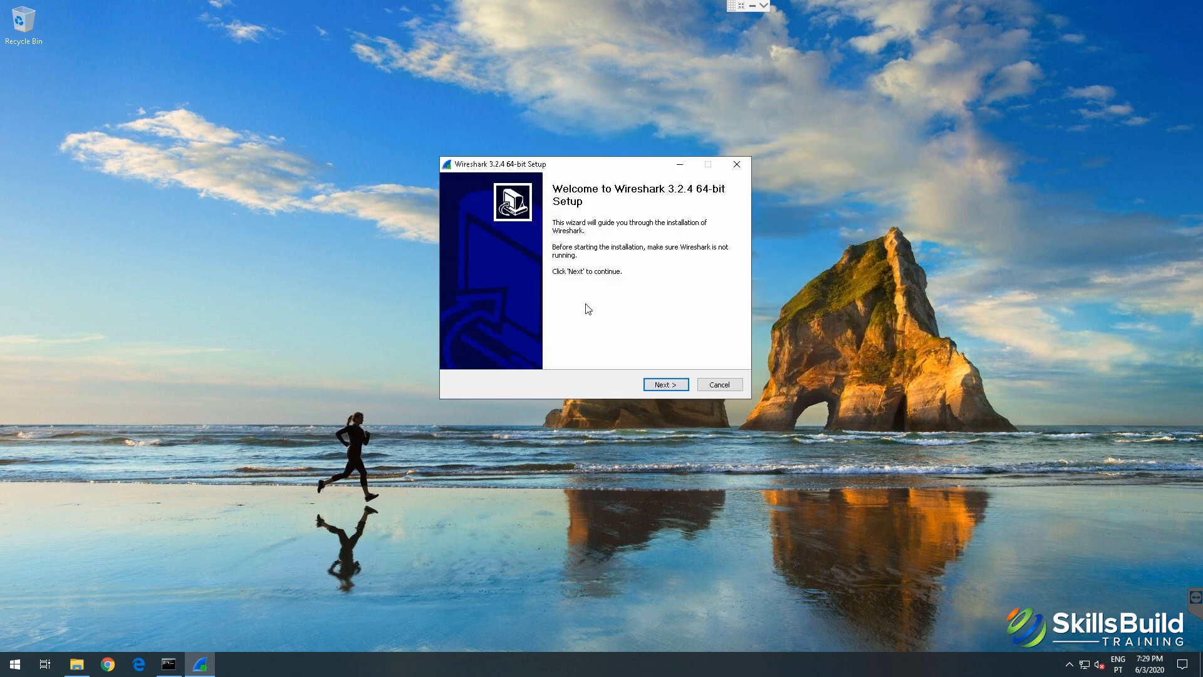
Step: Accept the Wireshark license agreement and review the installable components under Plugins & Extensions and Tools
click(665, 384)
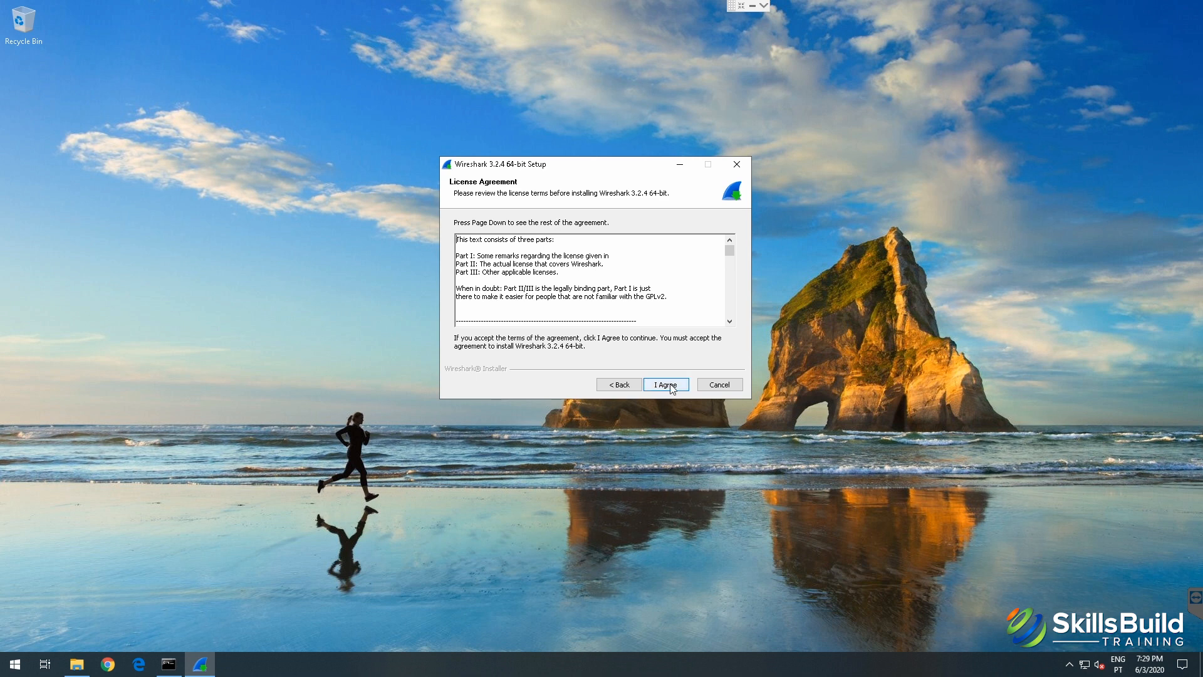
click(672, 385)
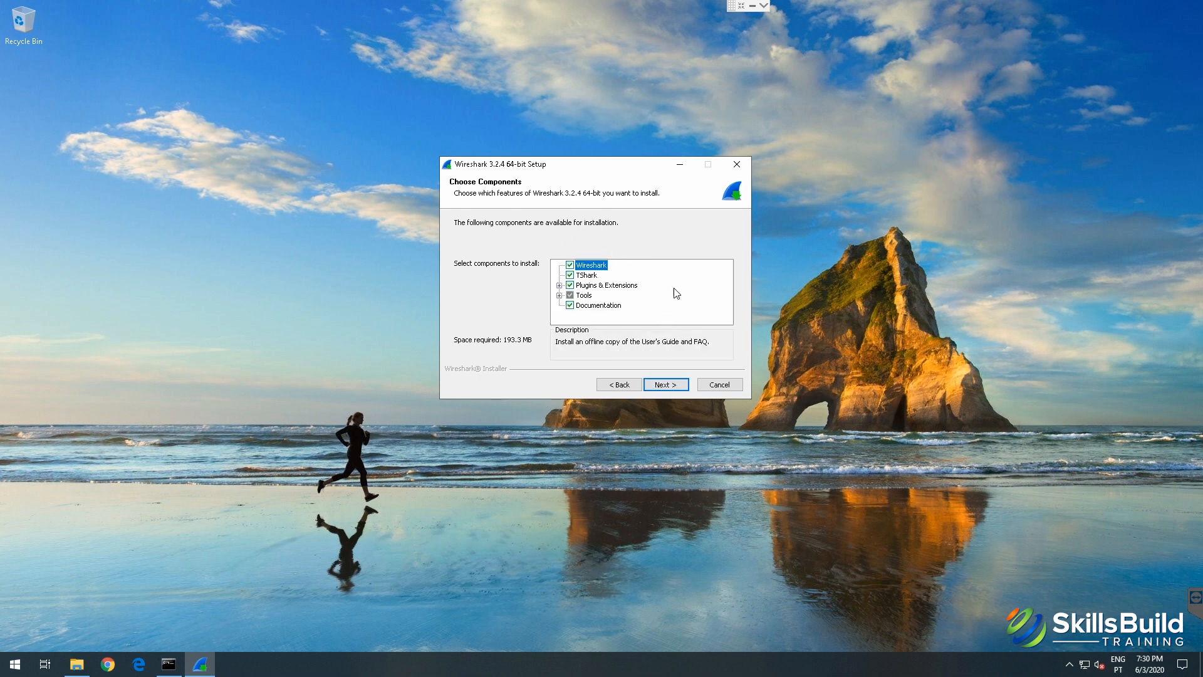
click(559, 287)
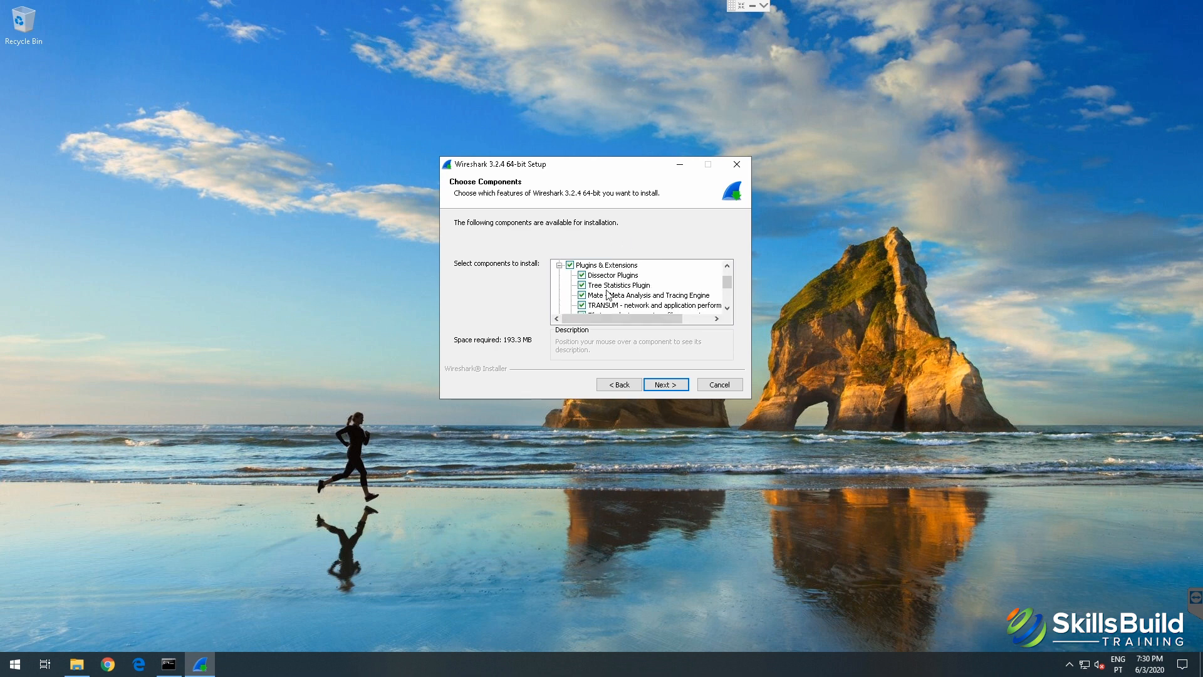
scroll(561, 295, down, 4)
click(560, 295)
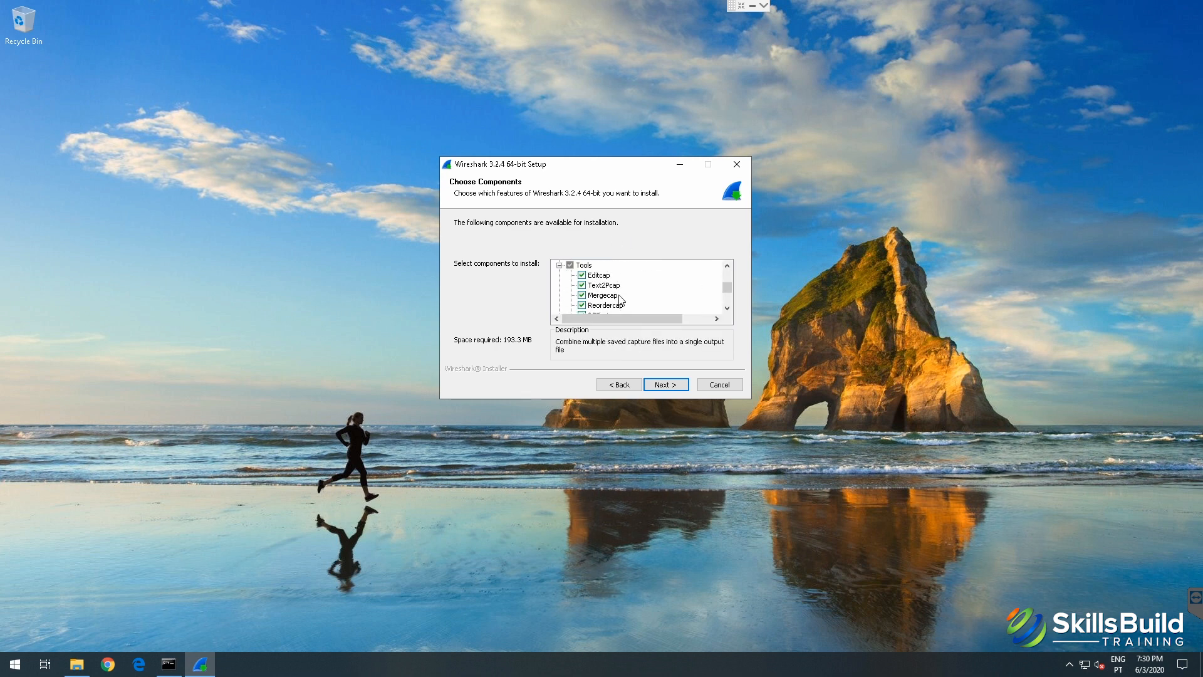
scroll(626, 301, down, 3)
scroll(630, 308, up, 6)
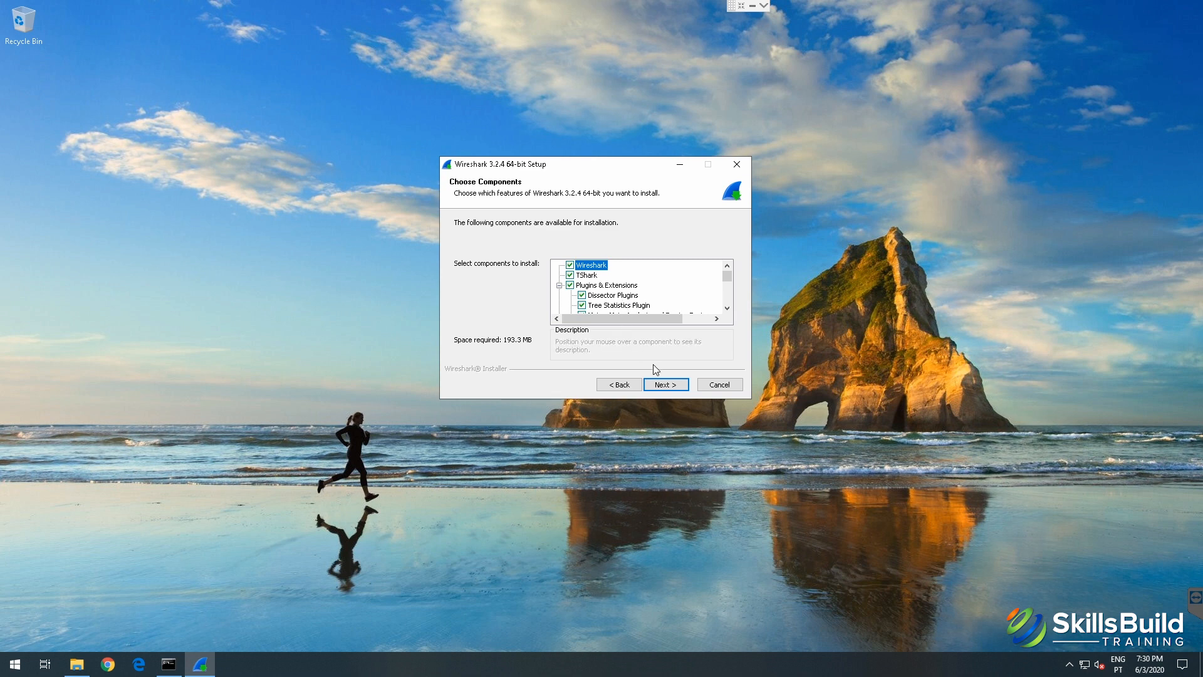
Step: Accept the default components, shortcuts and file associations, and keep C:\Program Files\Wireshark as the destination folder
click(664, 385)
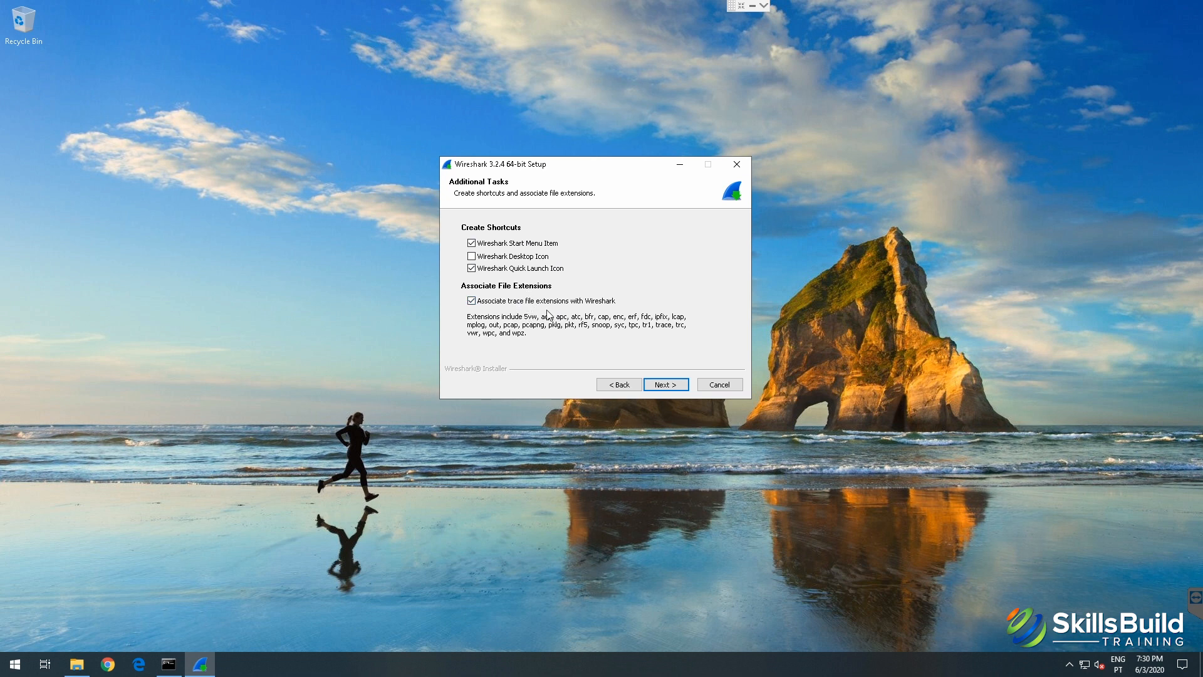
click(666, 389)
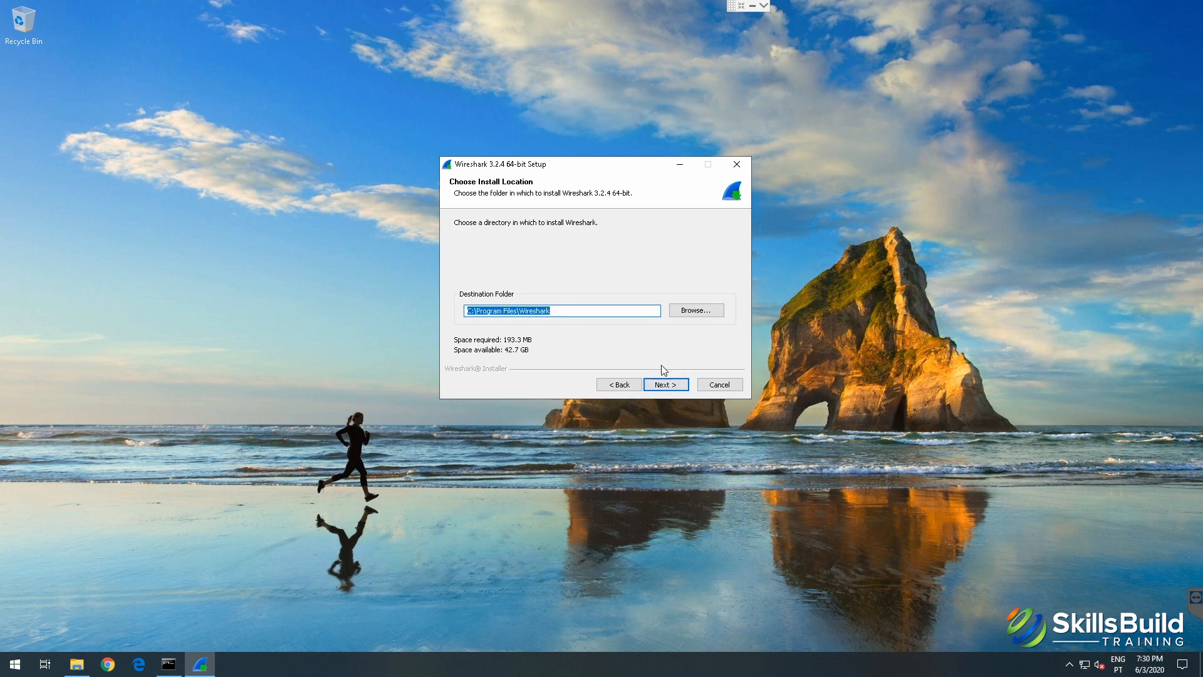
click(674, 384)
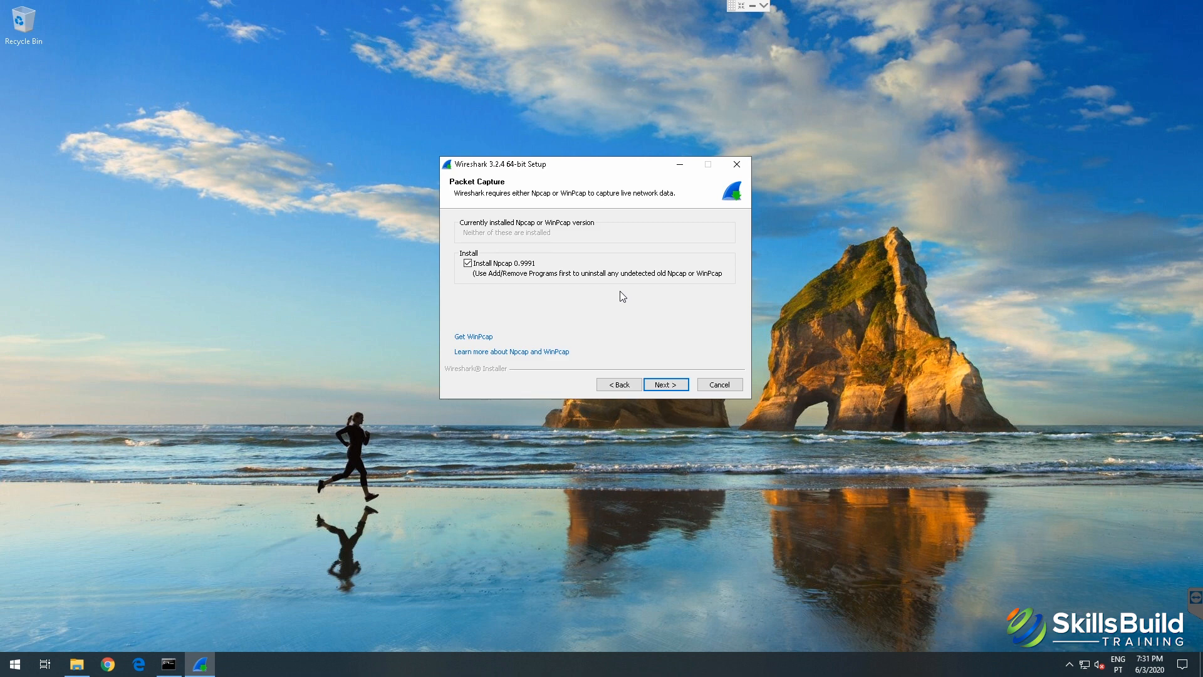
Step: Install Wireshark with Npcap 0.9991 and without USBPcap, accepting the Npcap license agreement and its default installation options
click(674, 386)
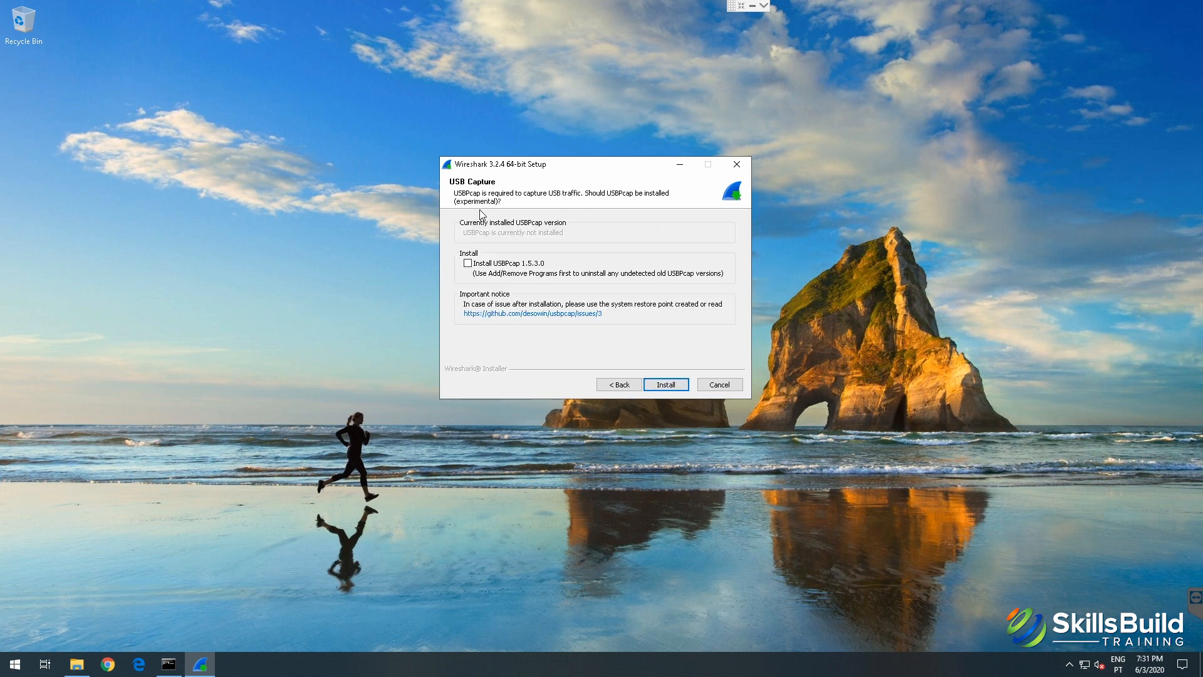
click(682, 383)
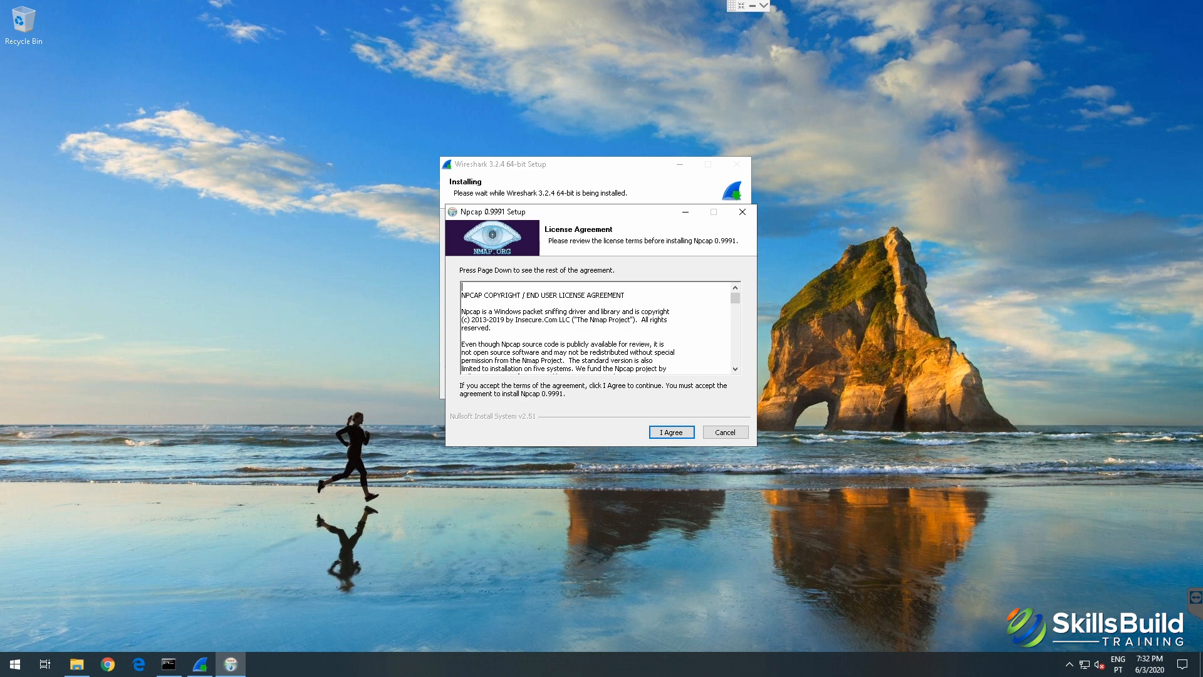
key(Return)
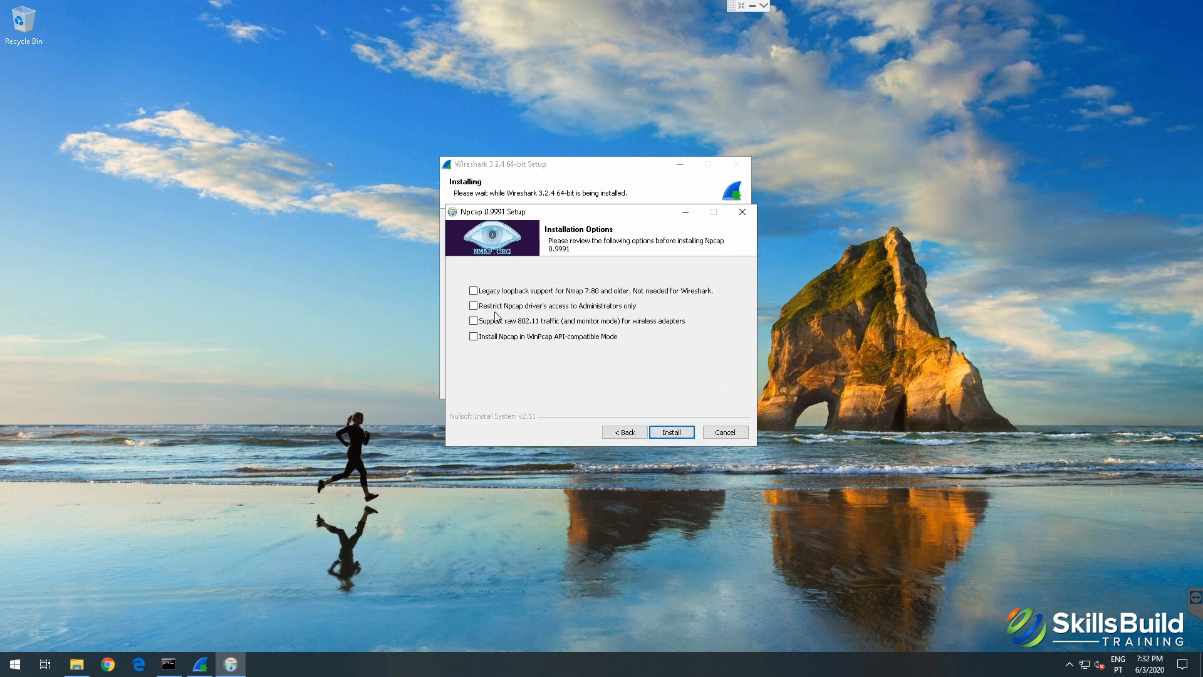
click(672, 433)
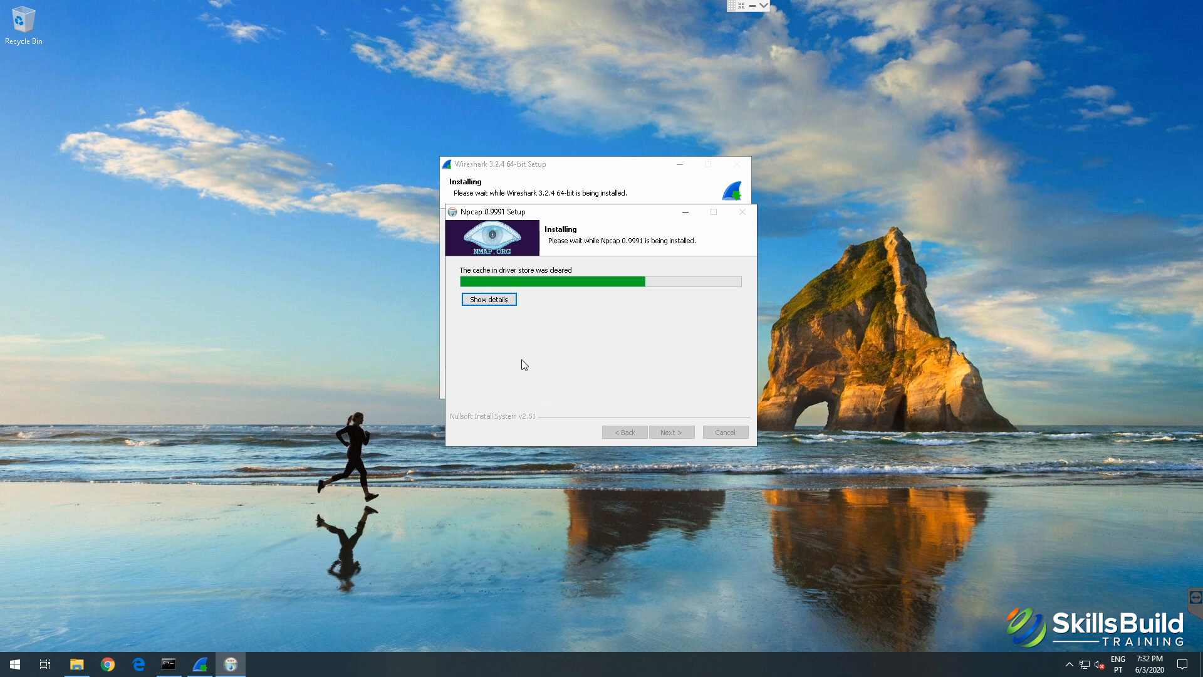
click(108, 664)
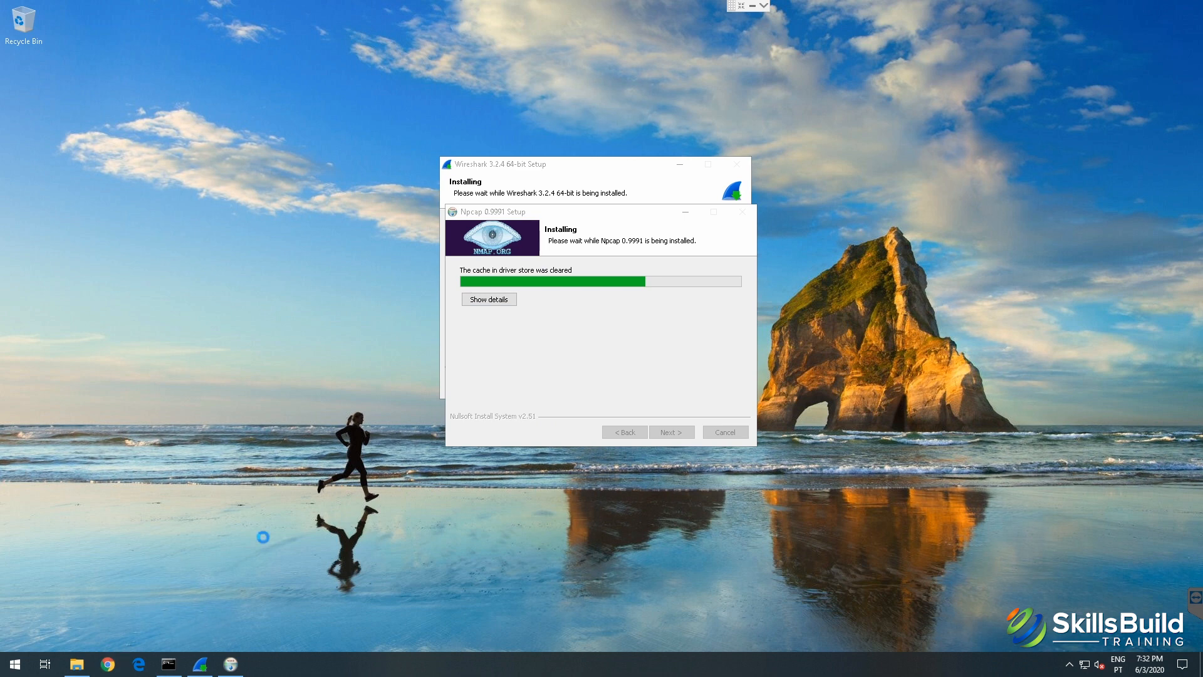
text(https://wiki.wireshark.org/SampleCaptures)
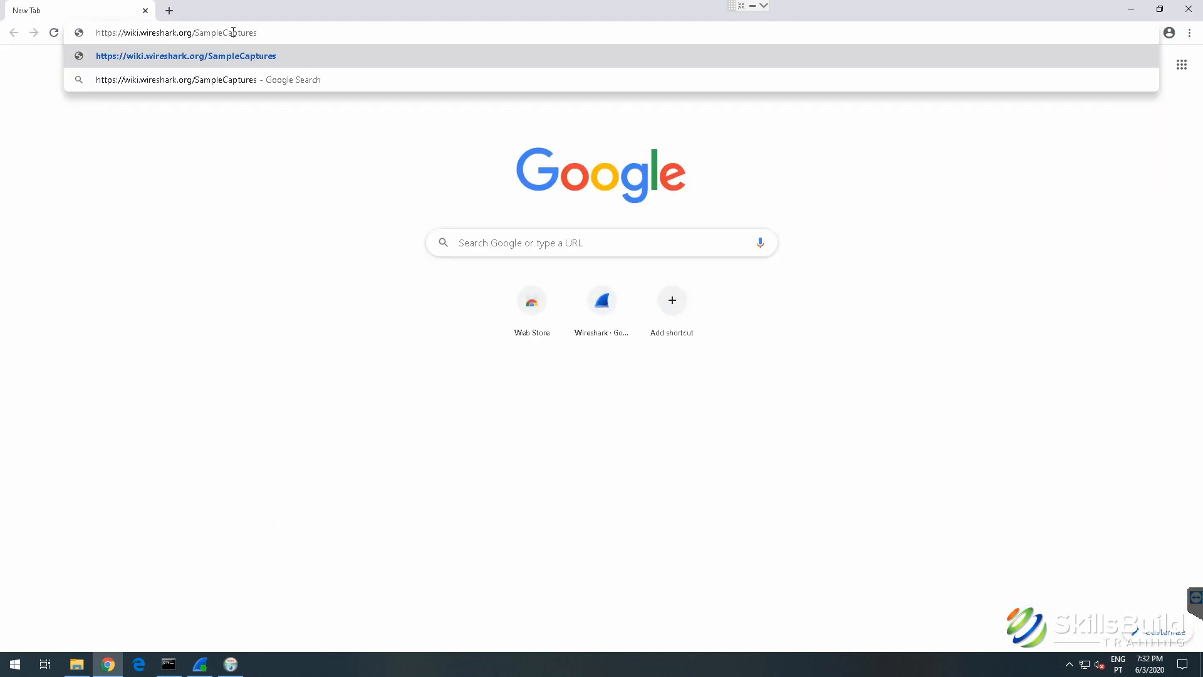
drag(198, 32, 294, 29)
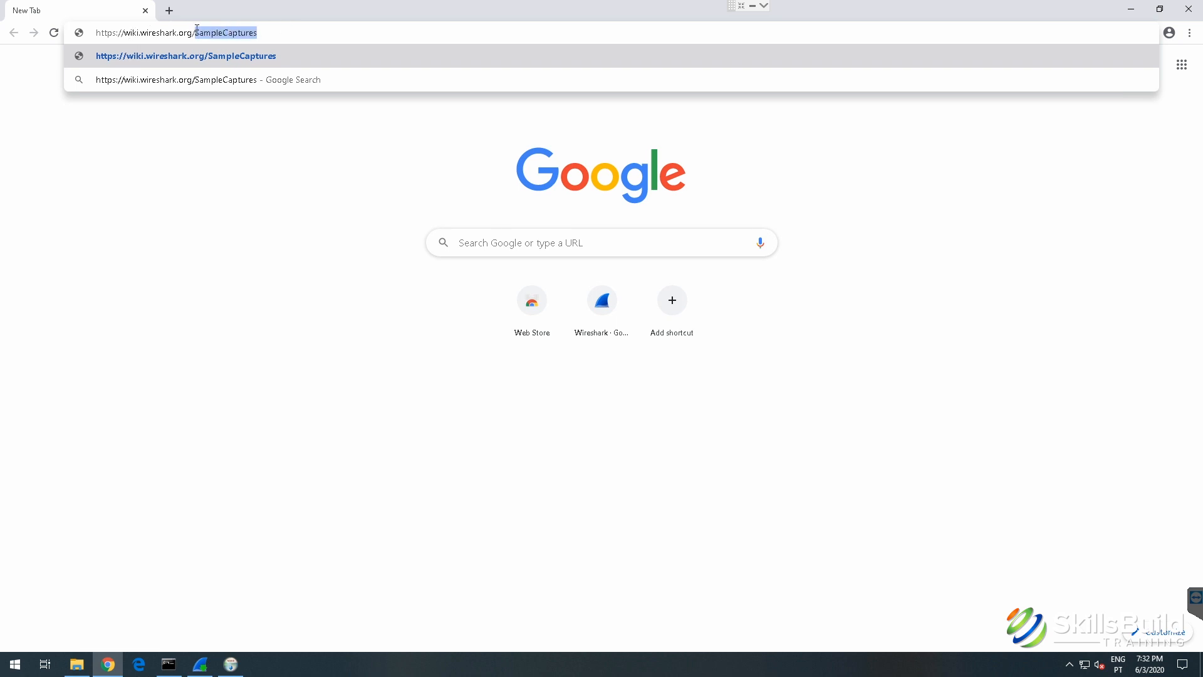
key(Return)
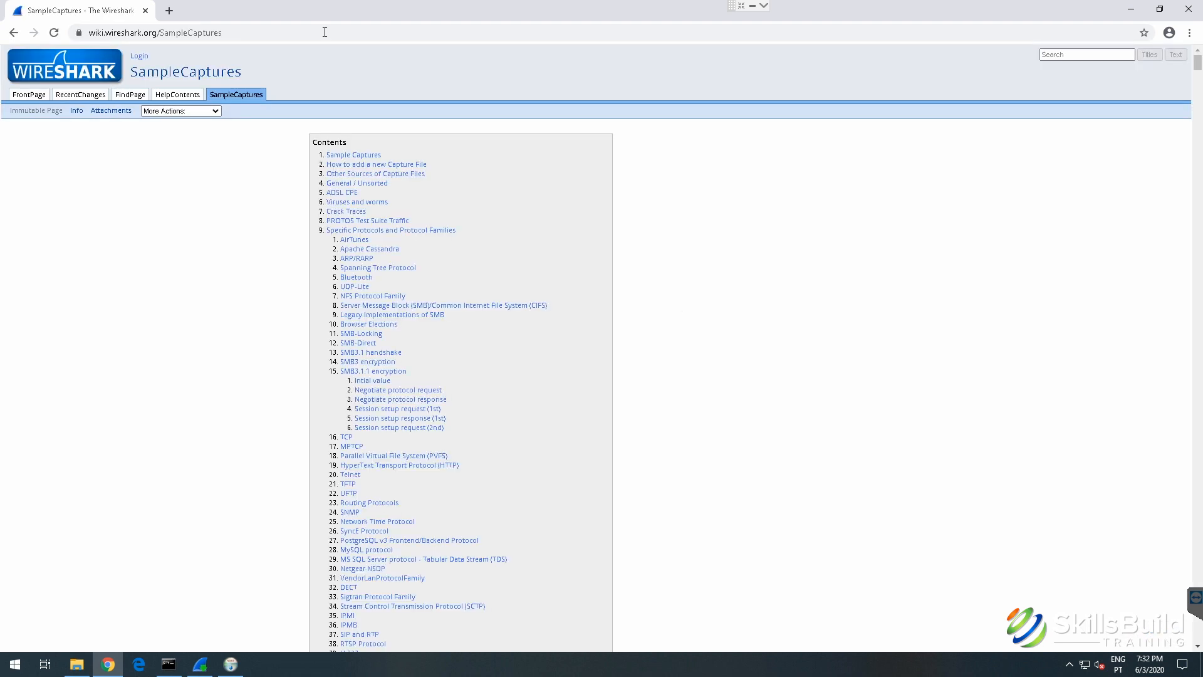
Step: Browse the sample capture contents, search the page for "http" and go to the HyperText Transport Protocol (HTTP) section
scroll(514, 406, down, 3)
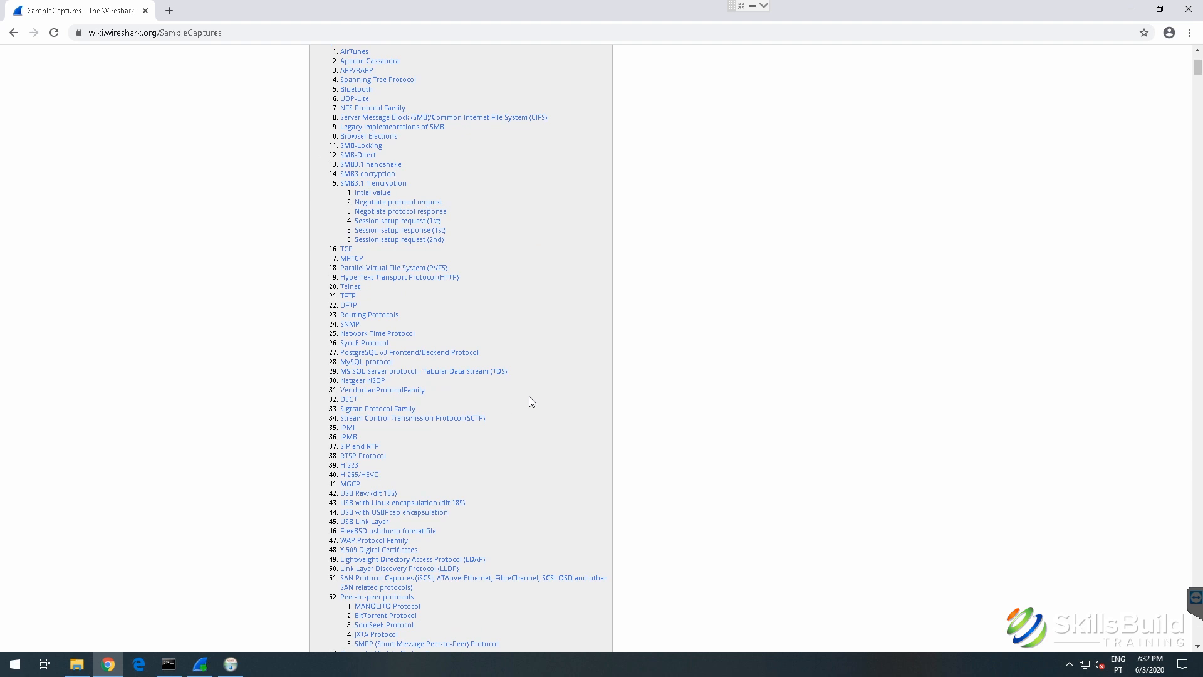
scroll(528, 396, down, 2)
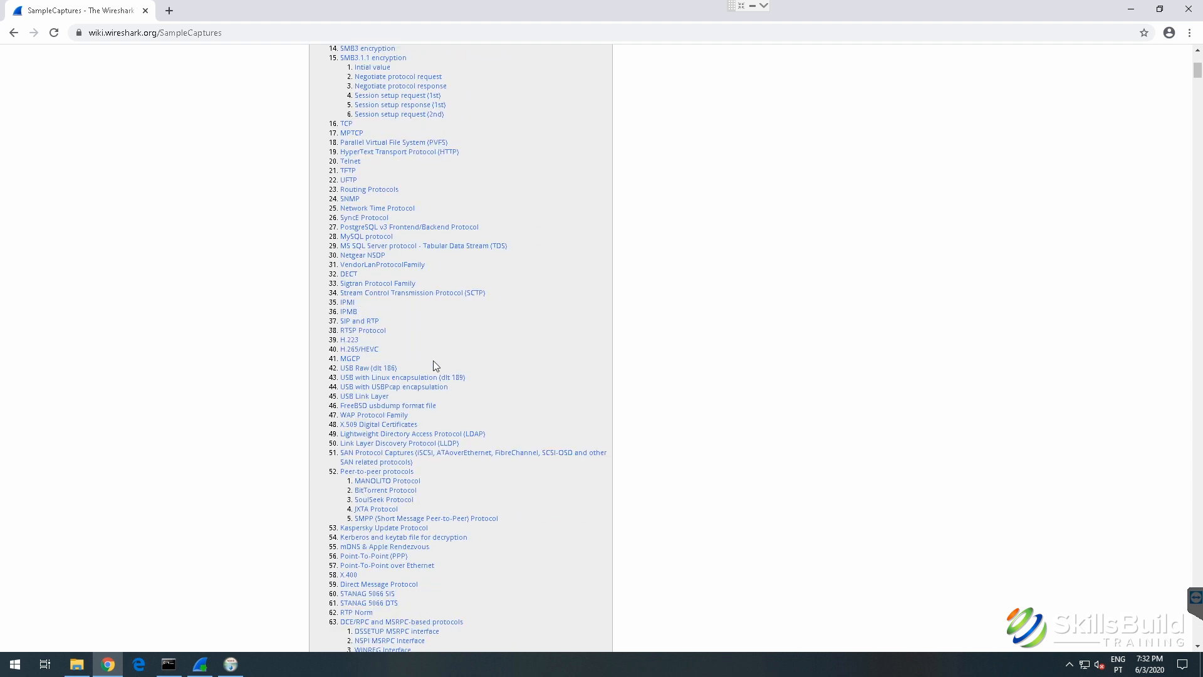
scroll(434, 366, down, 1)
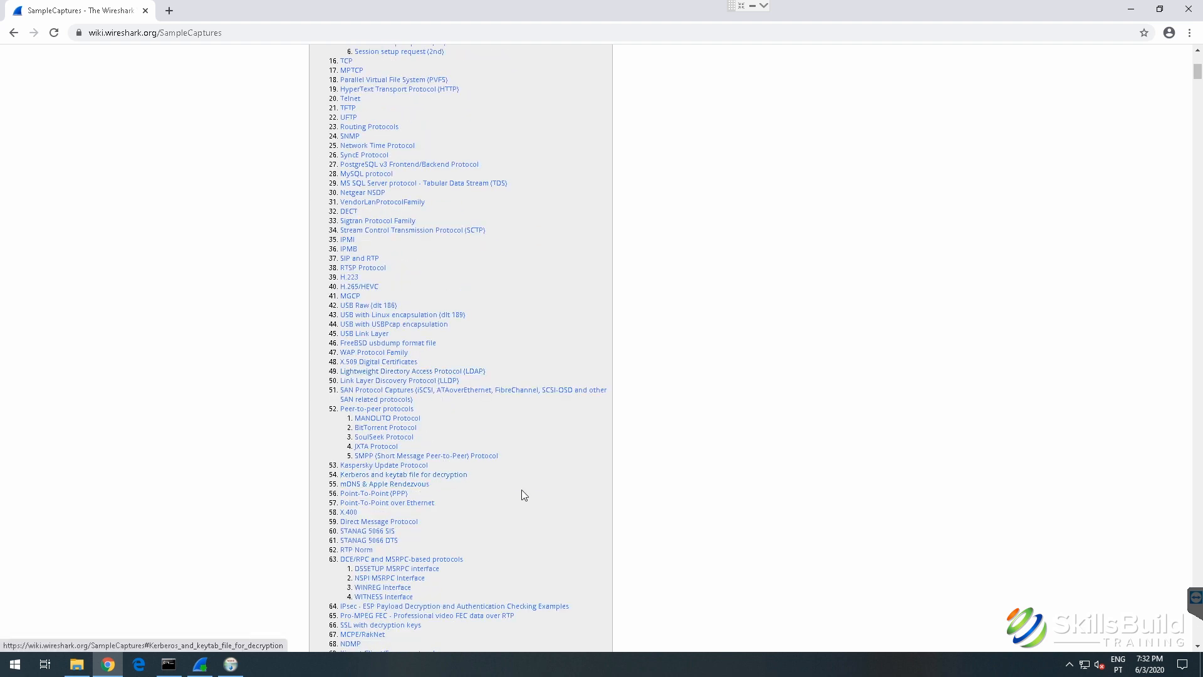
scroll(513, 487, down, 2)
scroll(509, 488, down, 3)
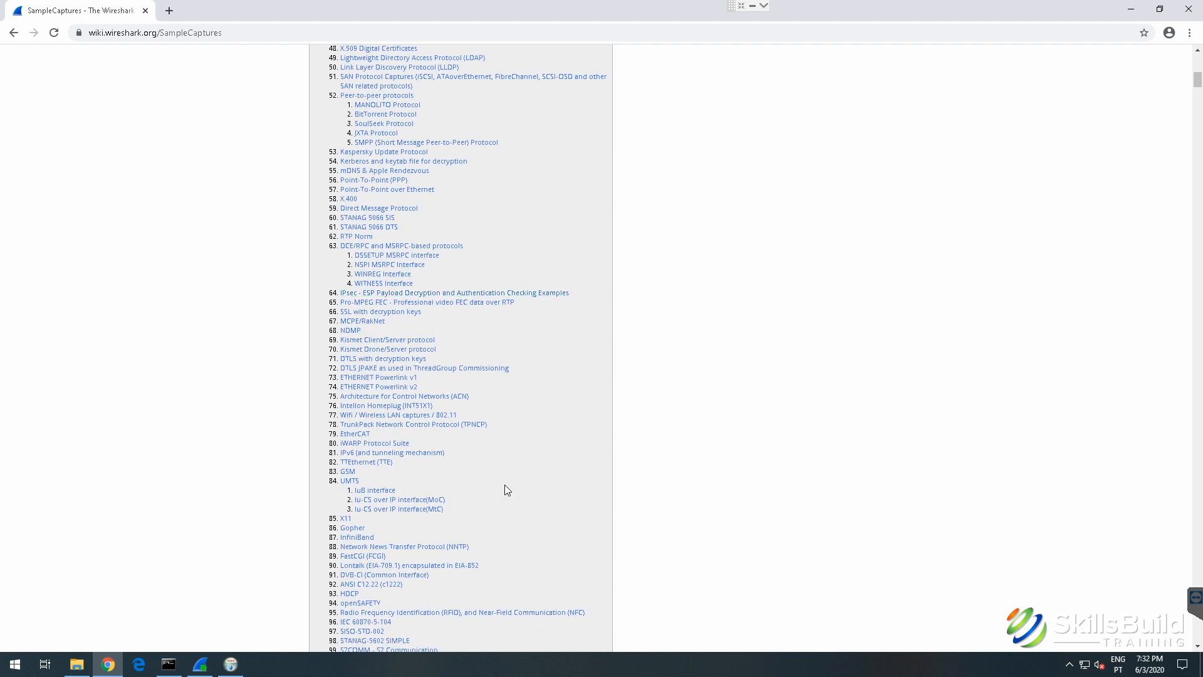
key(ctrl+f)
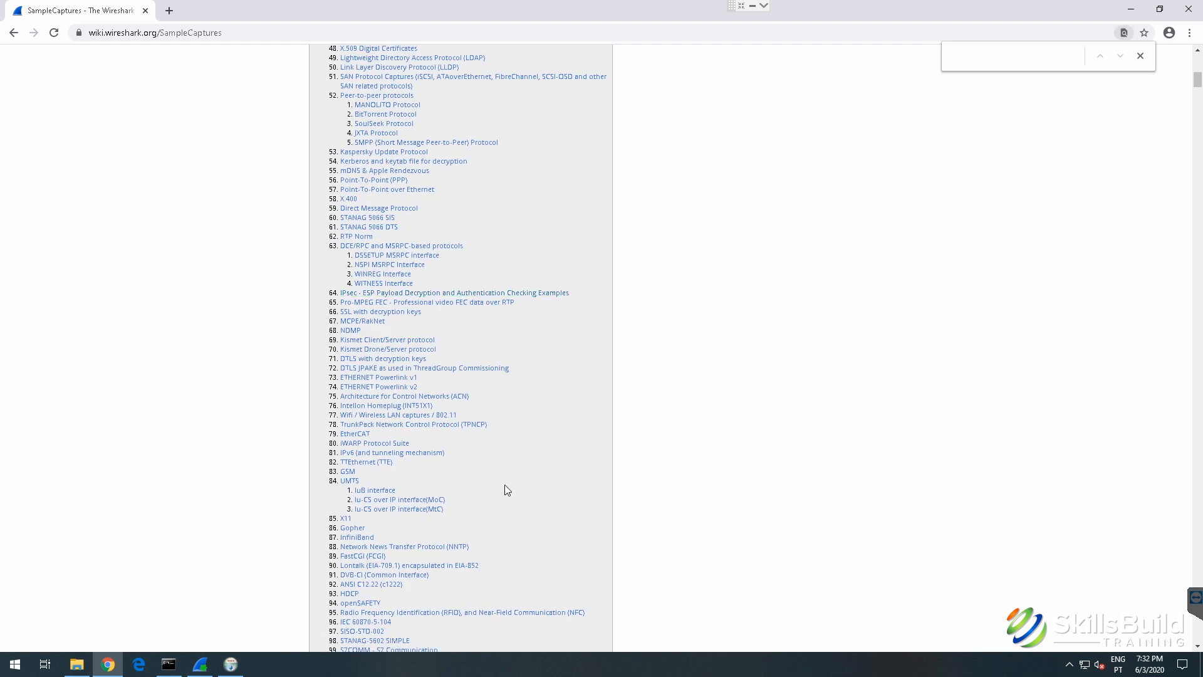
text(http)
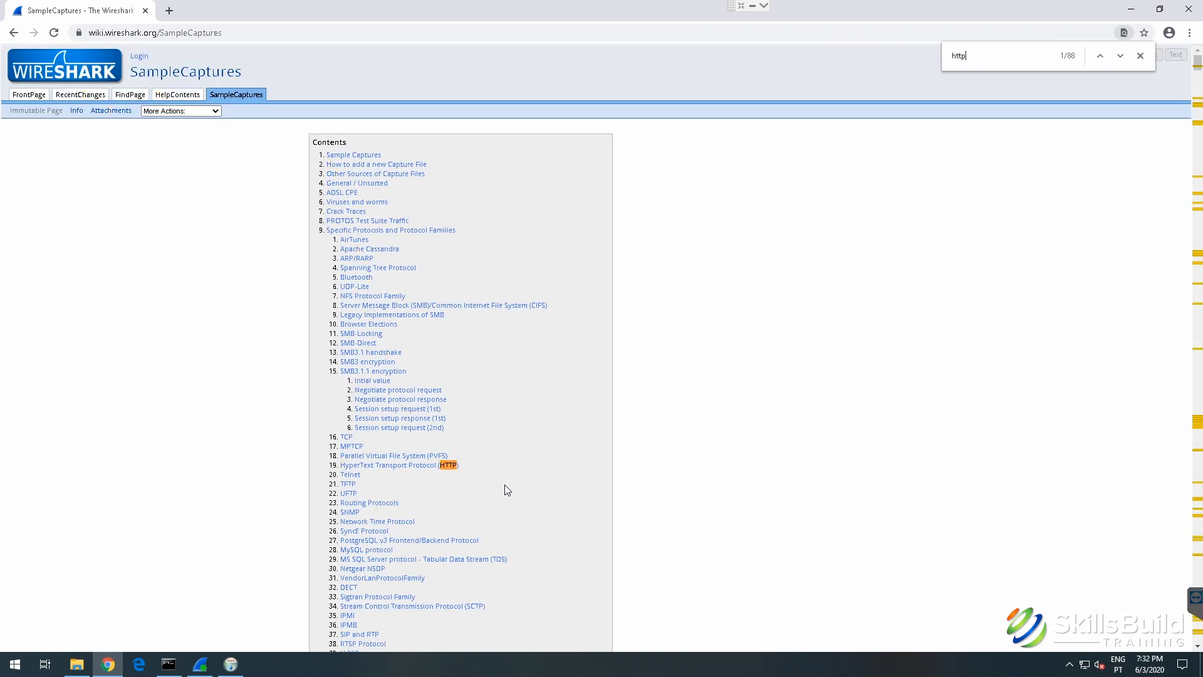
click(423, 466)
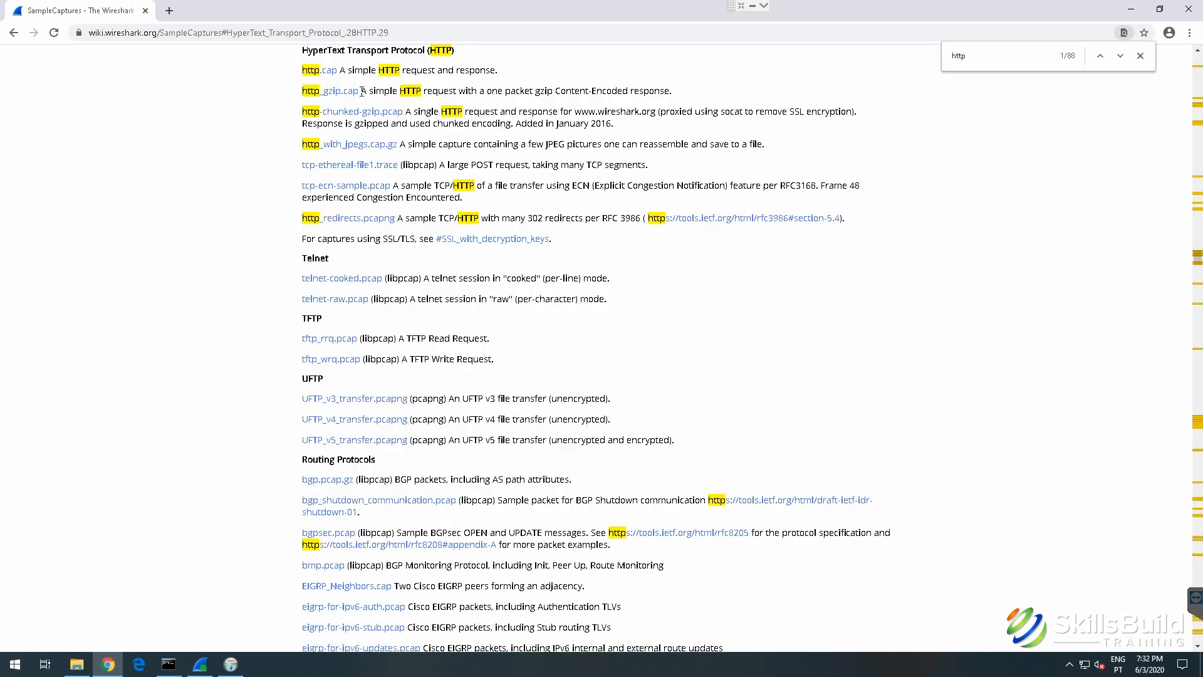
Step: Download the sample captures http.cap and http_with_jpegs.cap.gz, reading their descriptions
drag(349, 70, 507, 75)
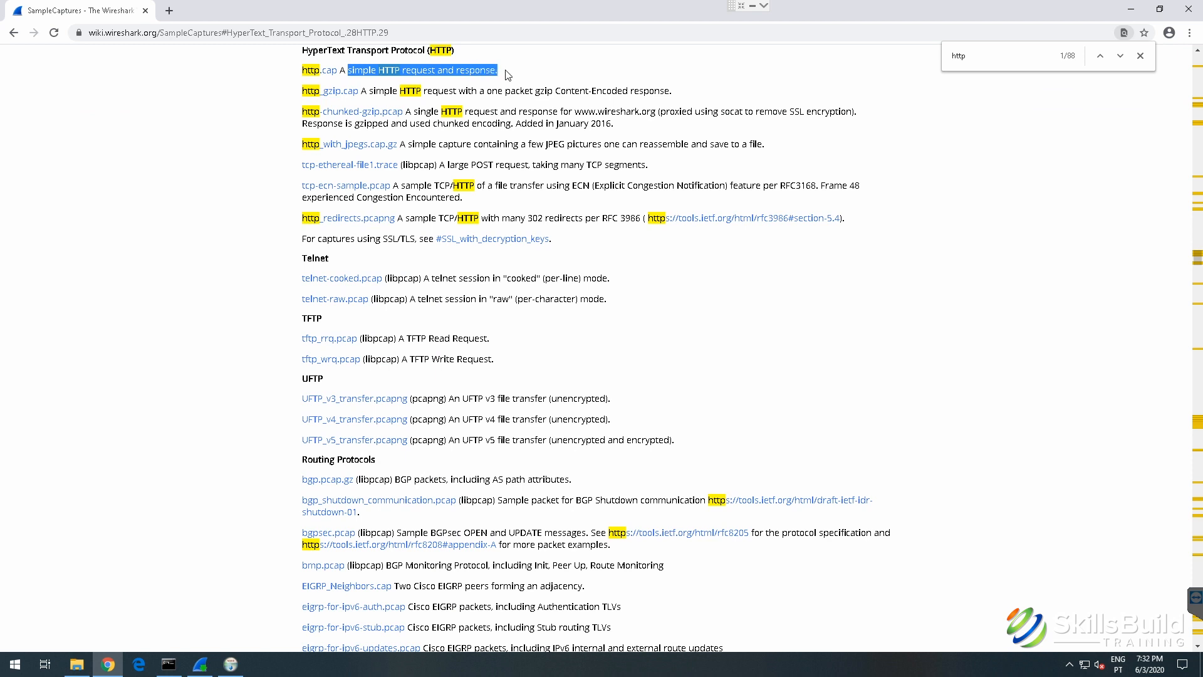
click(310, 71)
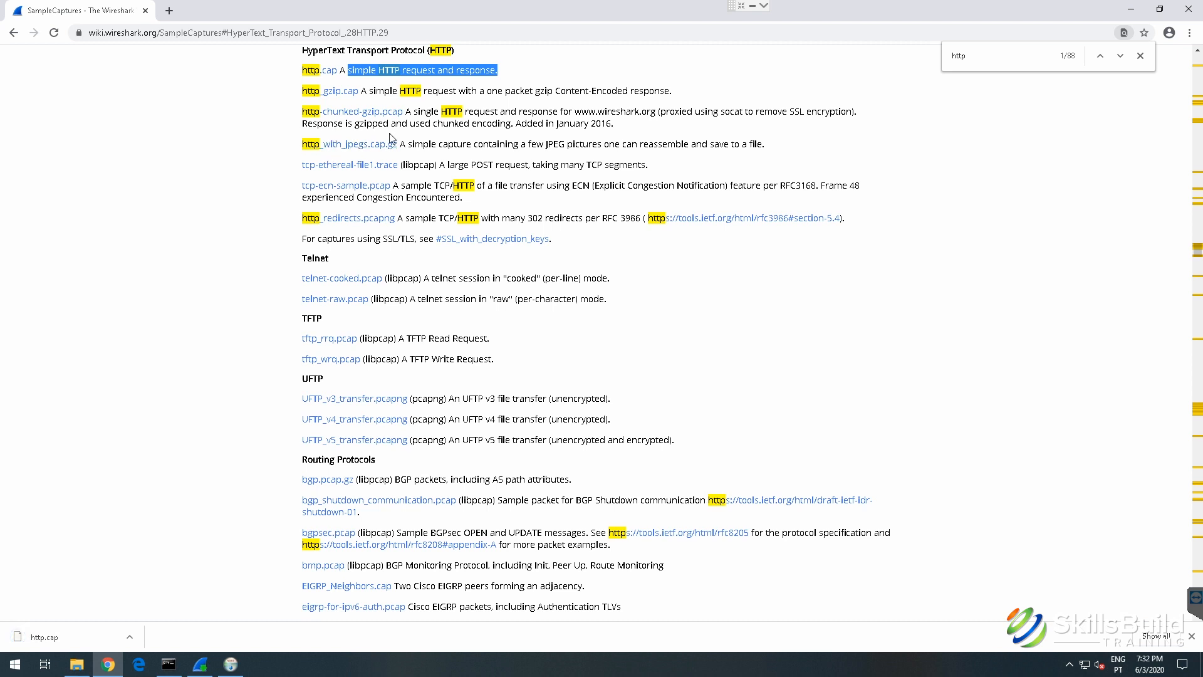
click(351, 147)
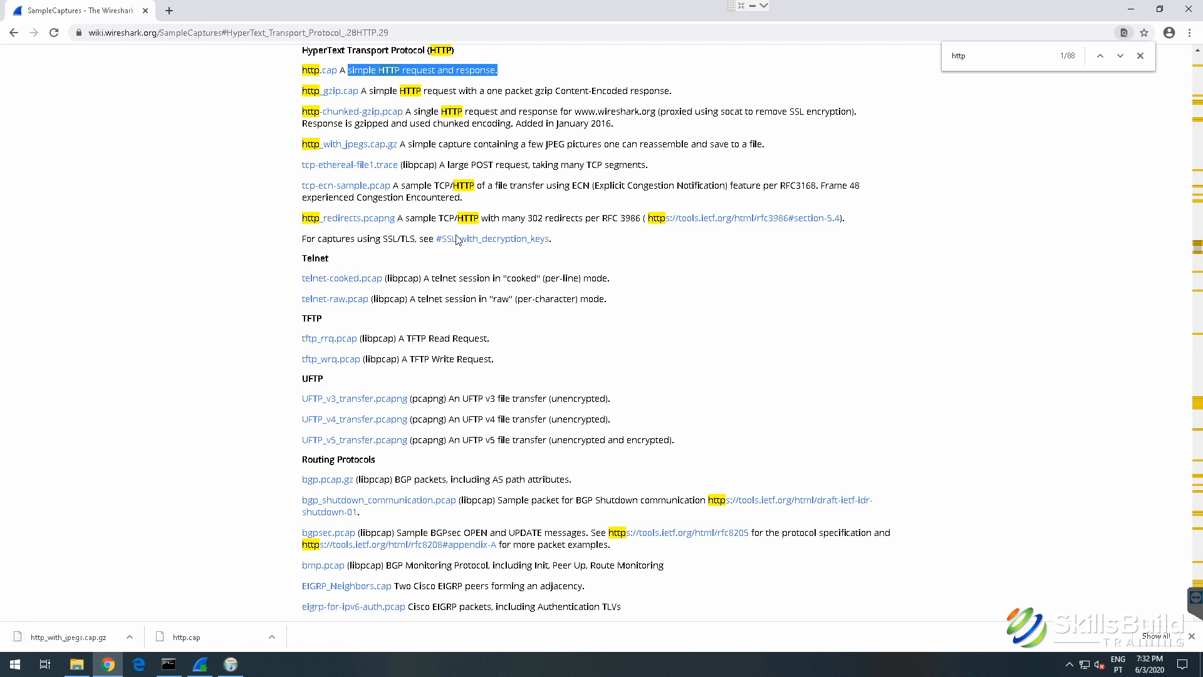
drag(607, 144, 755, 145)
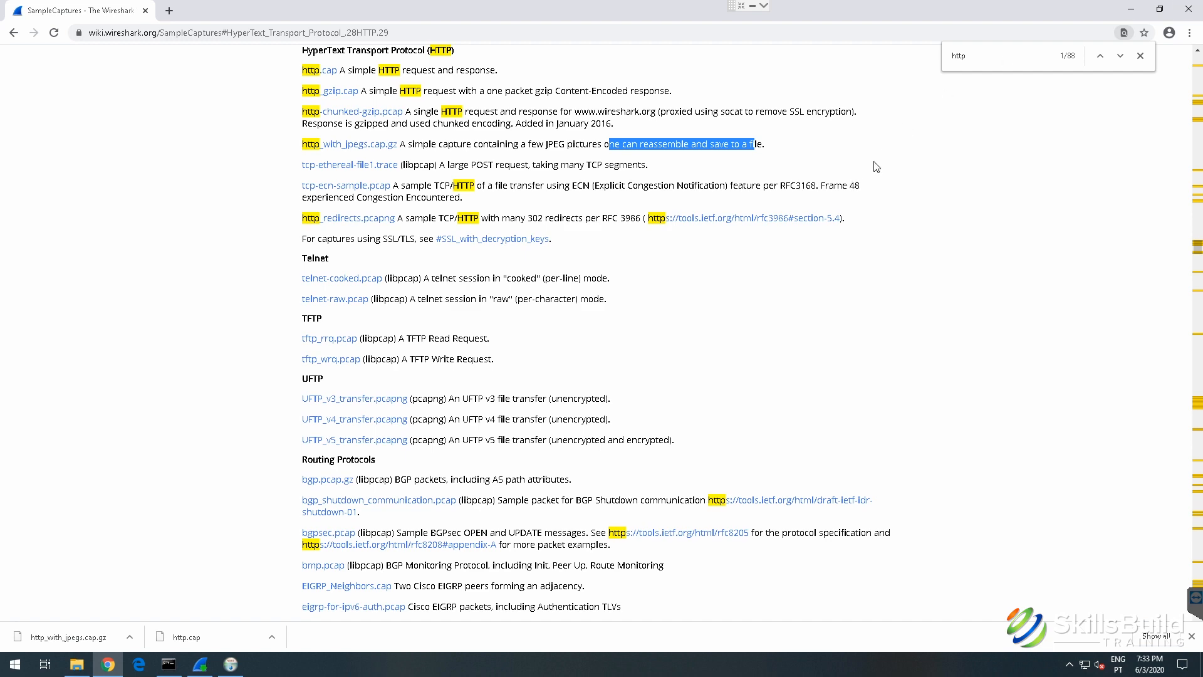
click(919, 139)
Step: Search the page for "ssl" up to the "SSL with decryption keys" section and download snakeoil2_070531.tgz
key(ctrl+f)
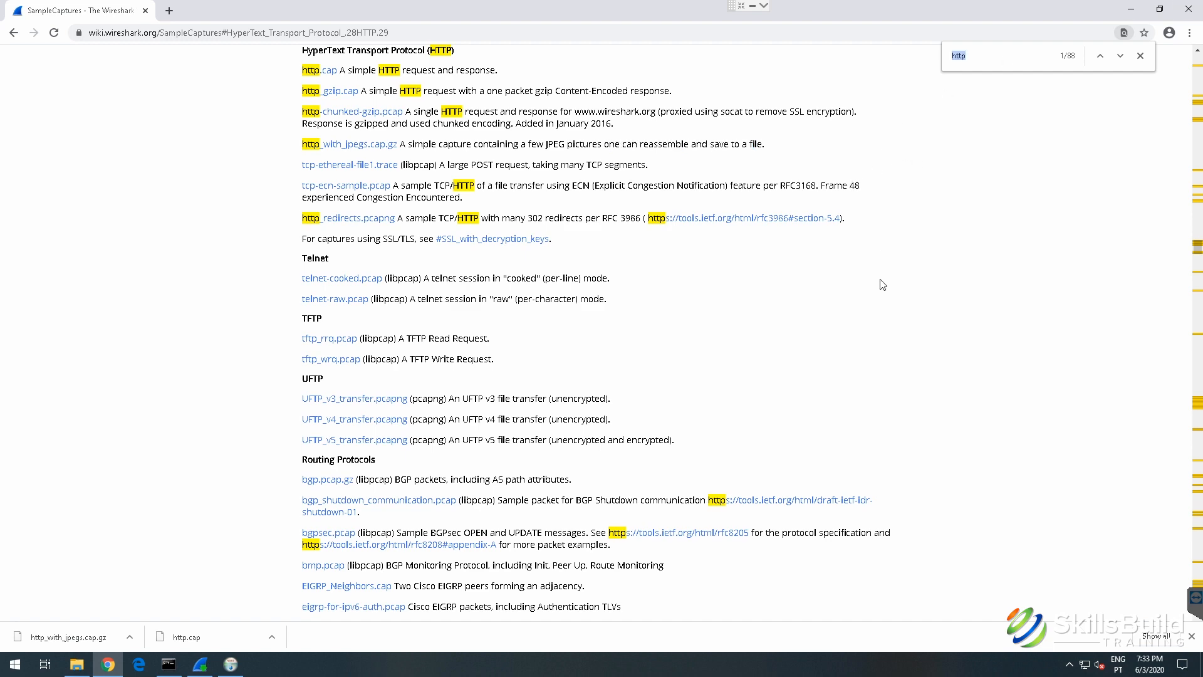
scroll(878, 282, down, 4)
scroll(921, 300, up, 4)
scroll(940, 308, up, 2)
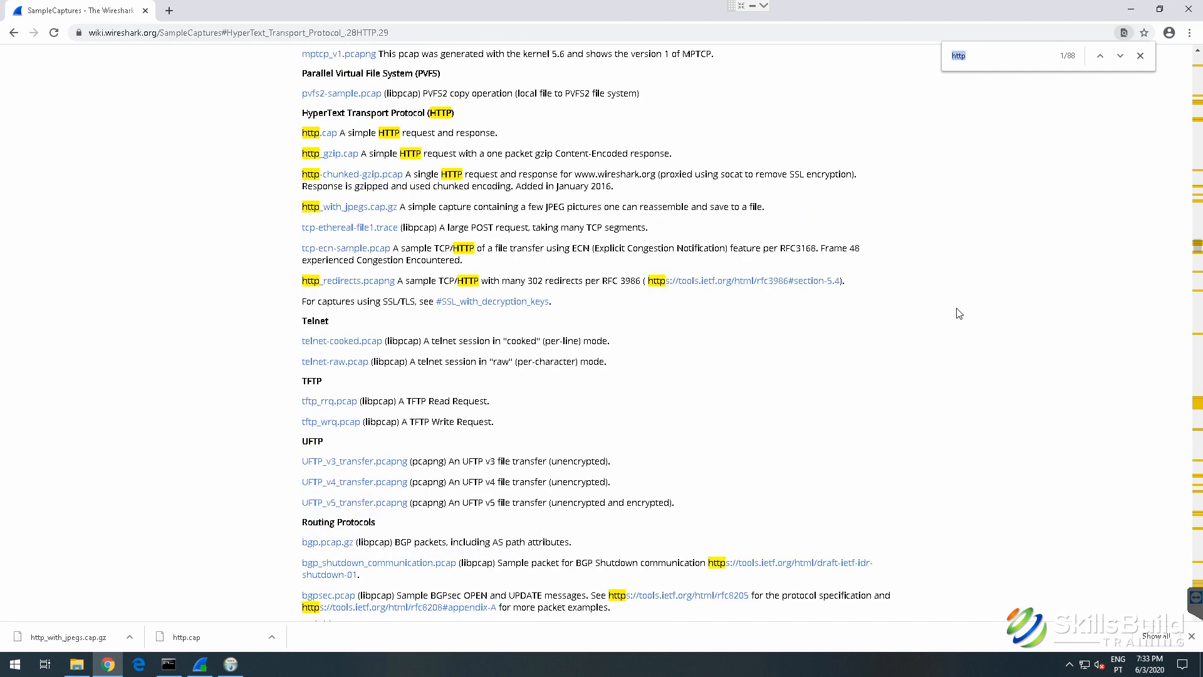
scroll(990, 313, up, 1)
drag(1196, 244, 1196, 54)
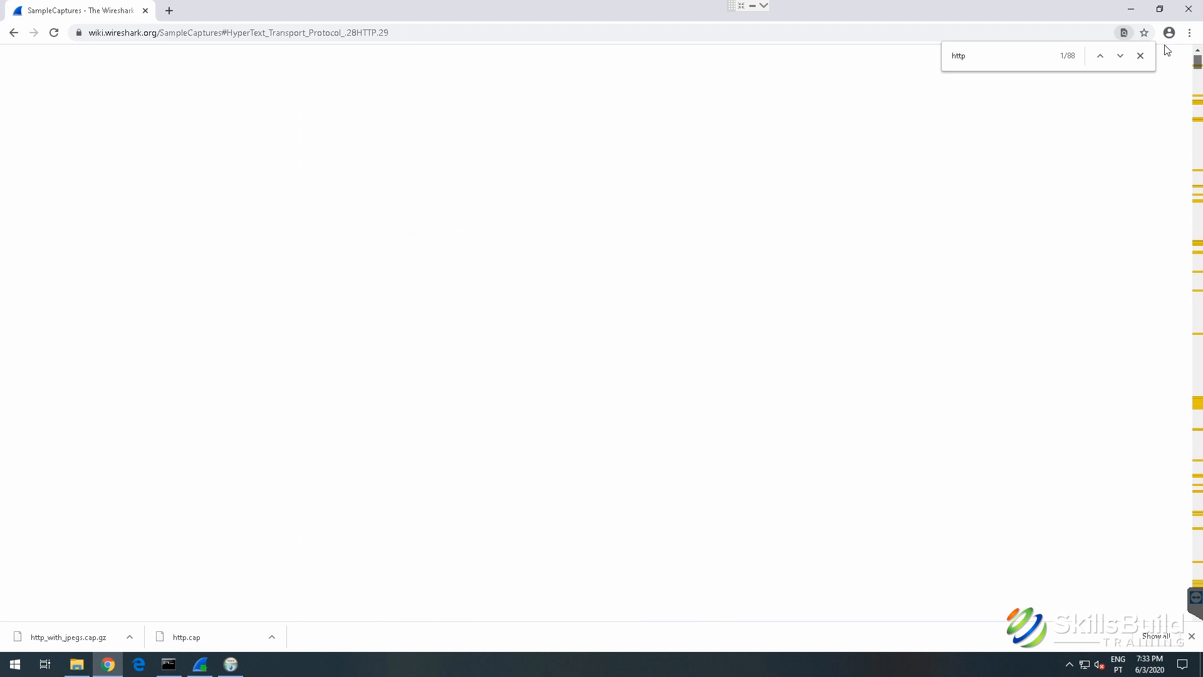
text(ssl)
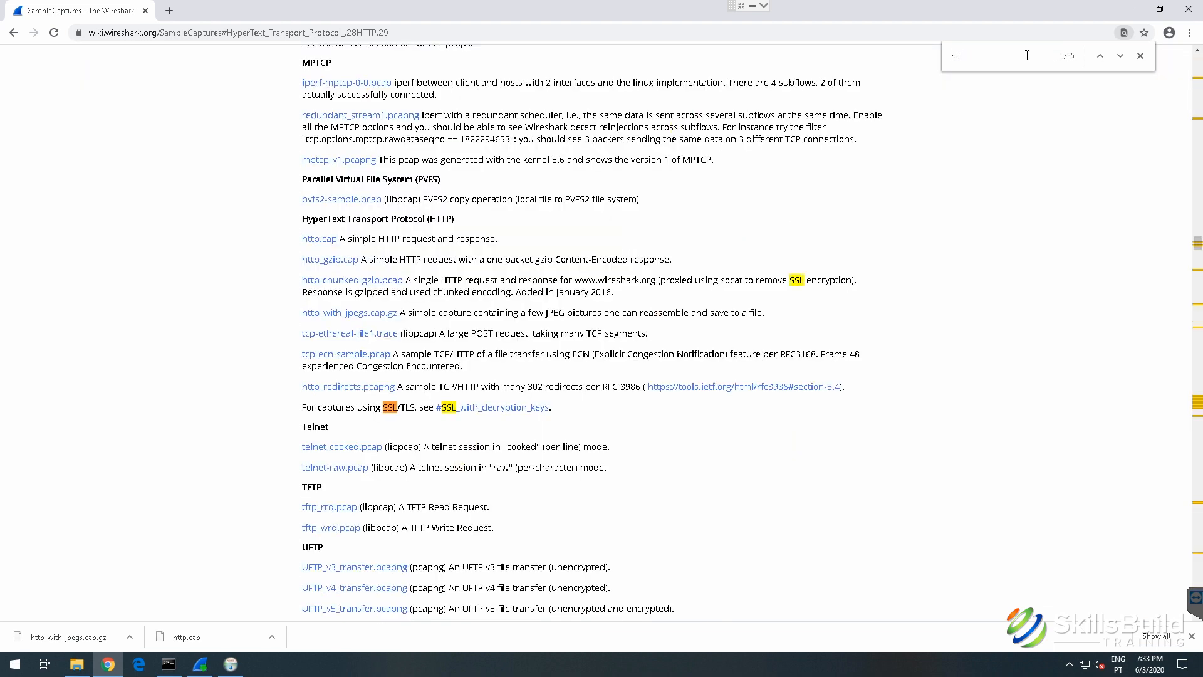
key(Return)
key(Return)
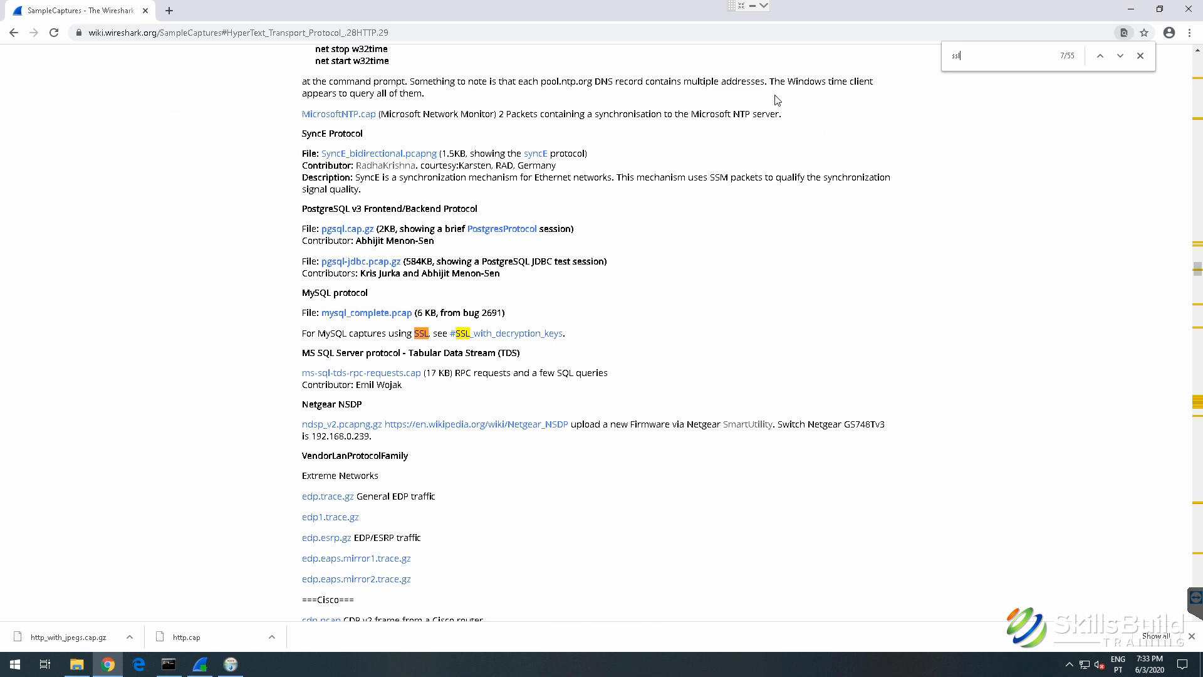
key(Return)
key(Return)
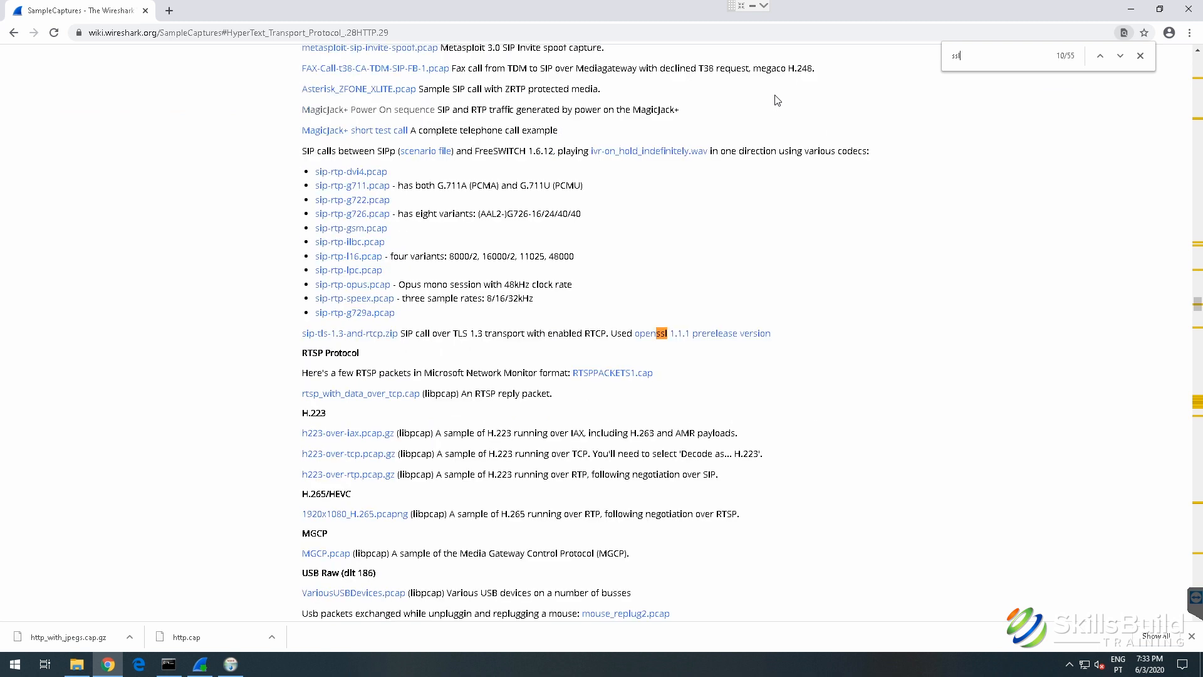
key(Return)
key(Return)
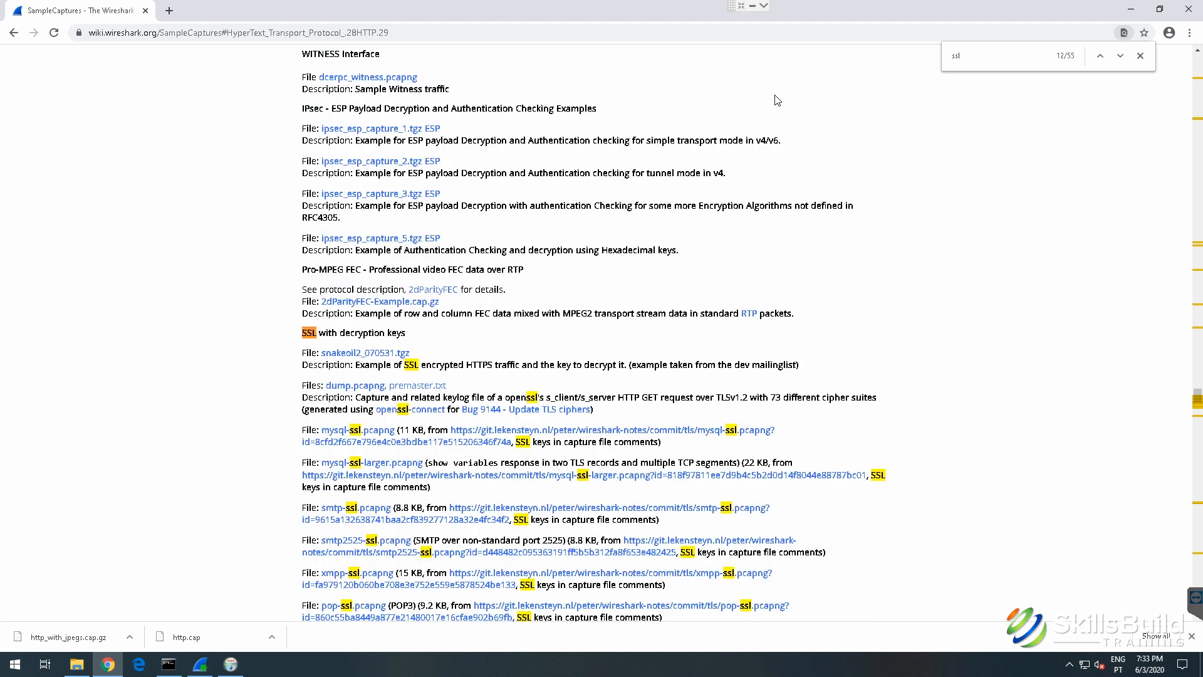
click(354, 356)
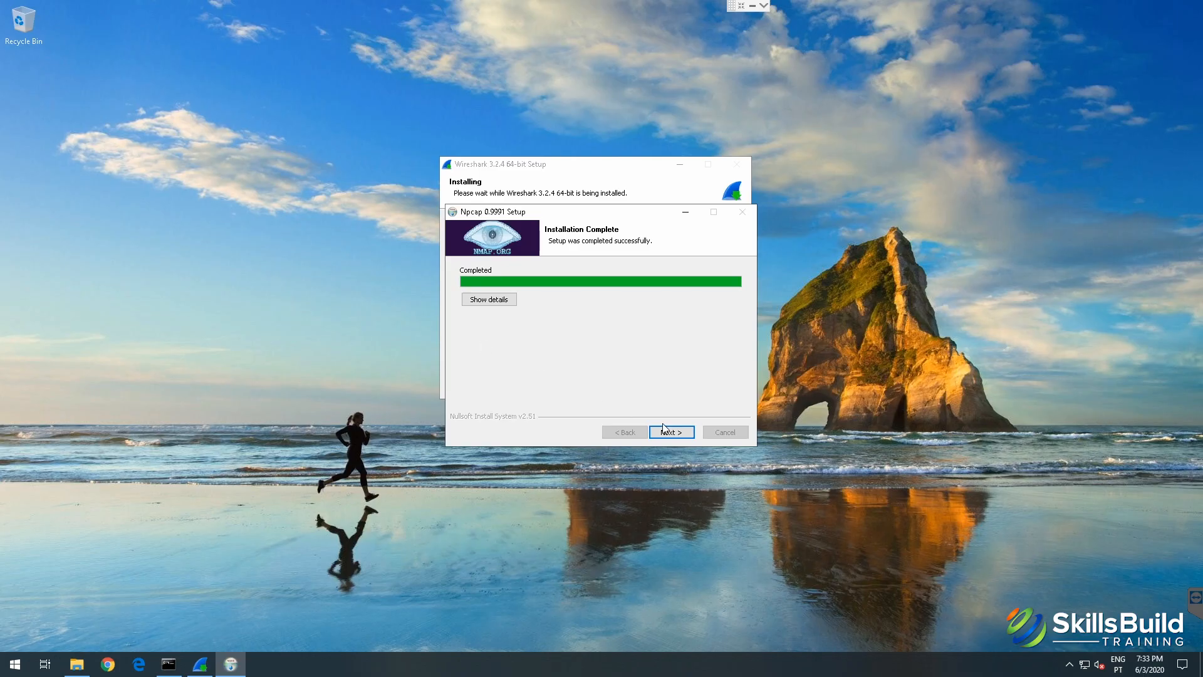
Step: Finish the Npcap setup so that the Wireshark installation continues
click(664, 429)
click(679, 434)
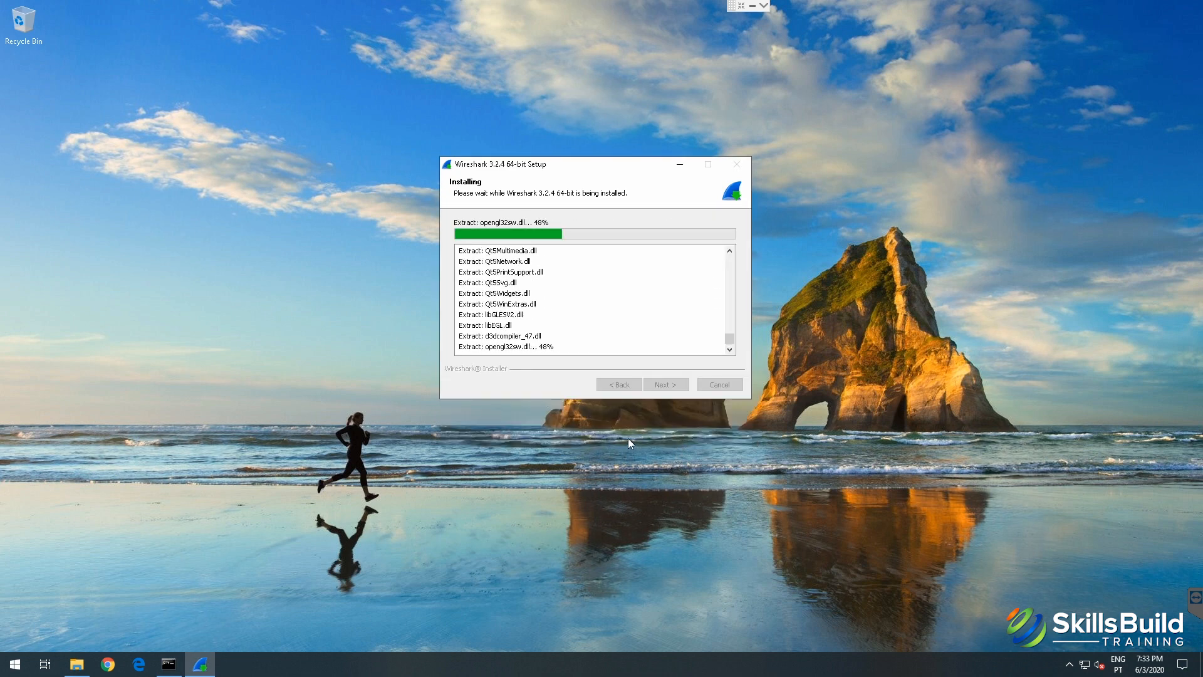
Step: Switch to File Explorer and check the downloaded http_with_jpegs.cap.gz and snakeoil2_070531.tgz archives for extraction options
click(77, 666)
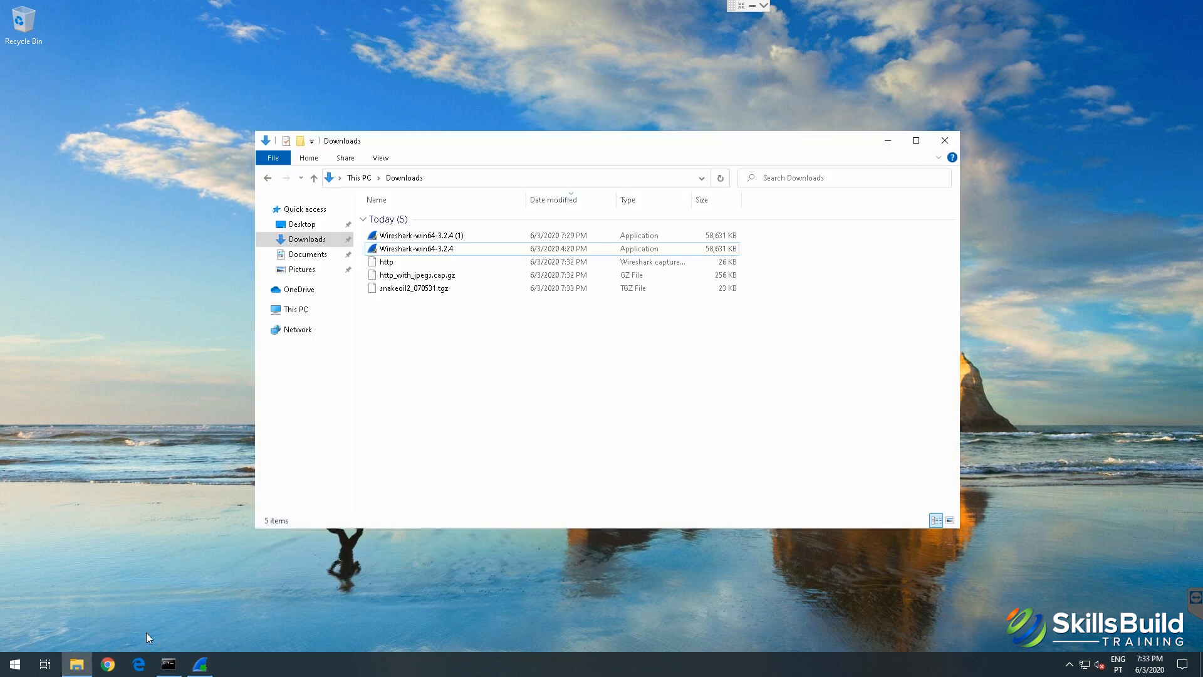
click(432, 289)
click(445, 276)
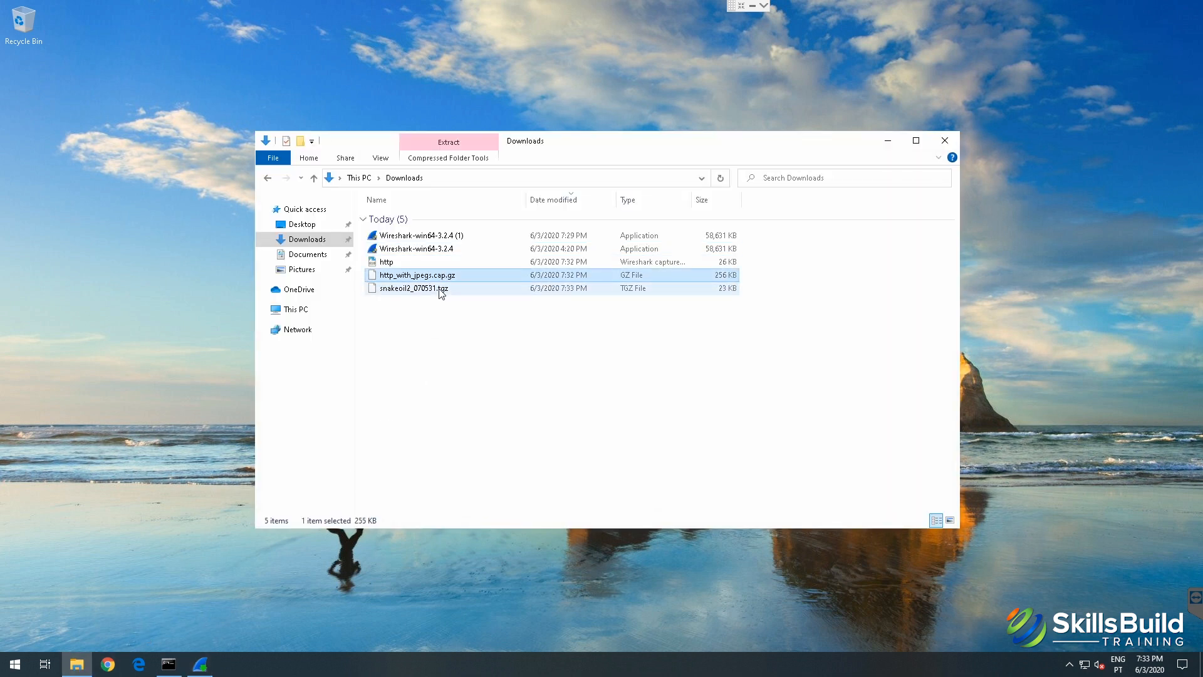
right_click(442, 292)
click(698, 373)
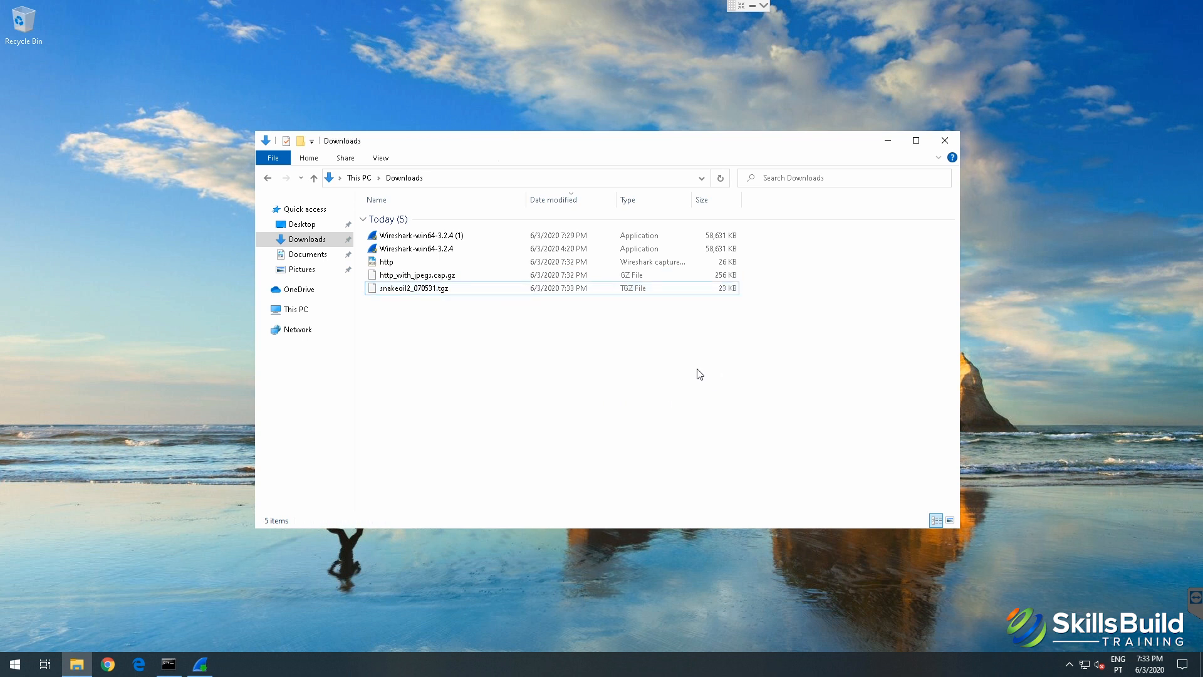
Step: Switch to Chrome and search the web for "7zip download"
click(77, 664)
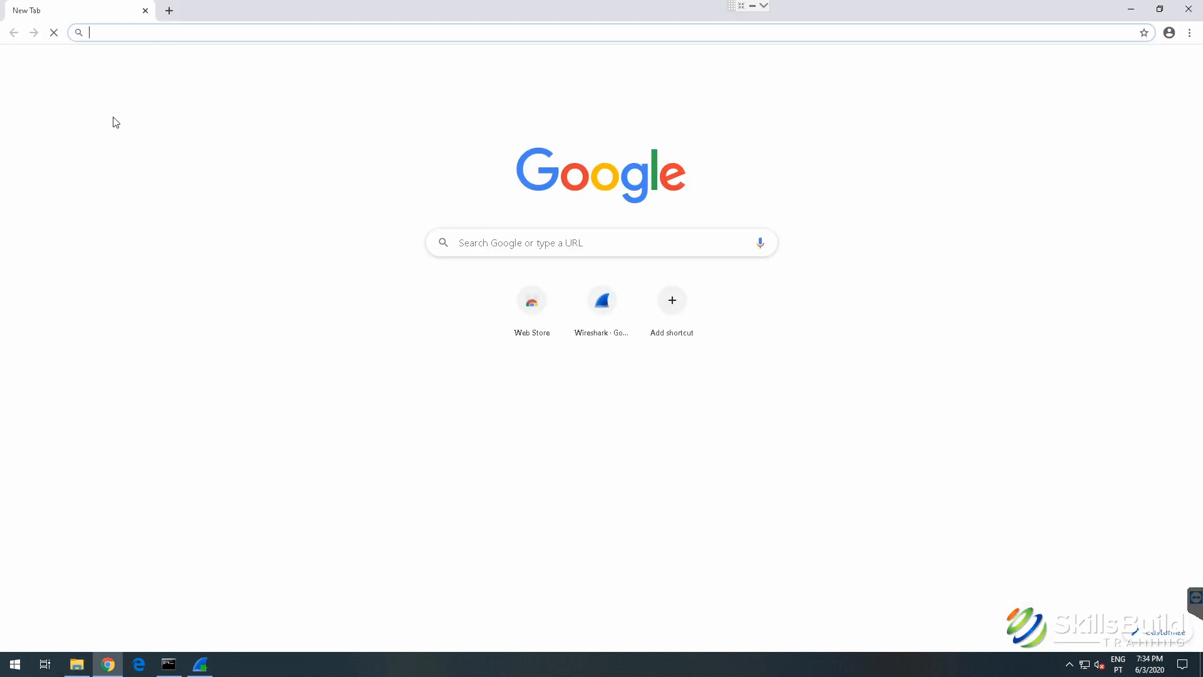
click(77, 662)
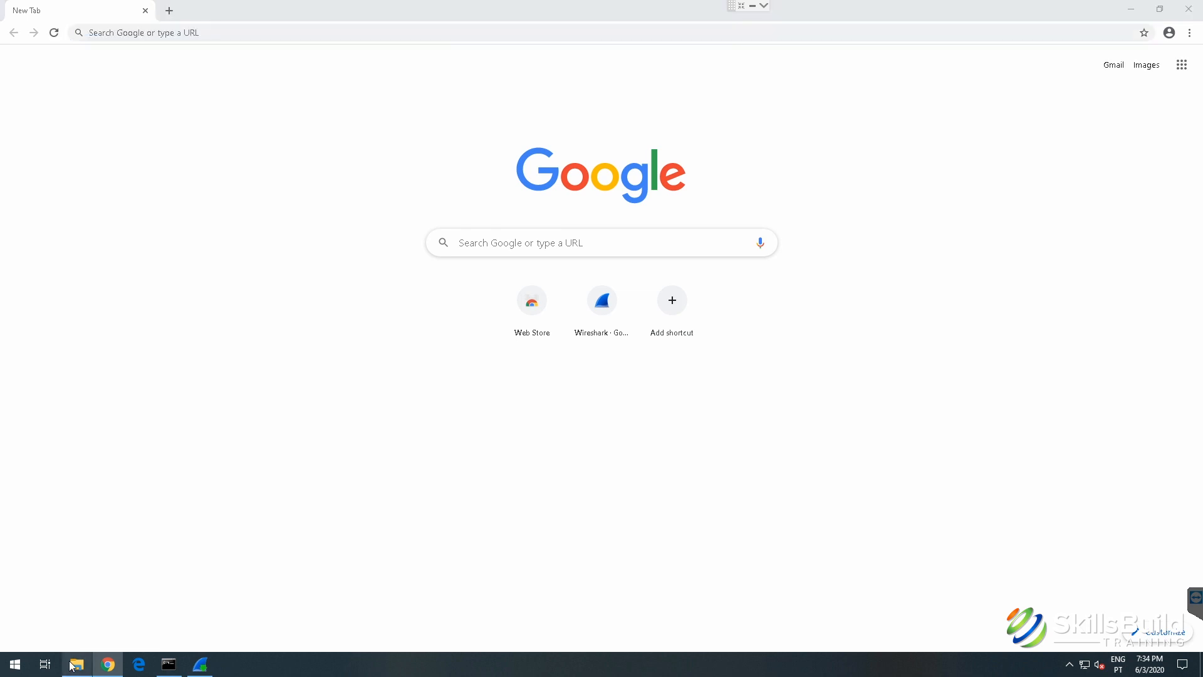
click(193, 231)
click(181, 32)
text(7zip)
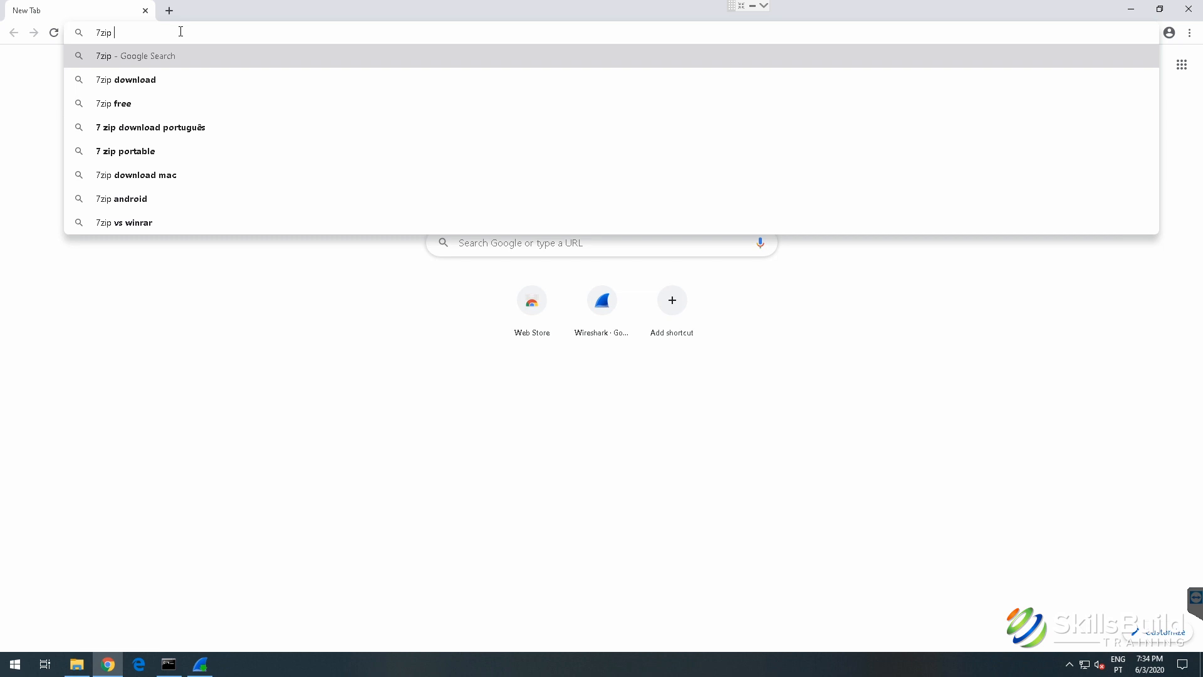
key(Down)
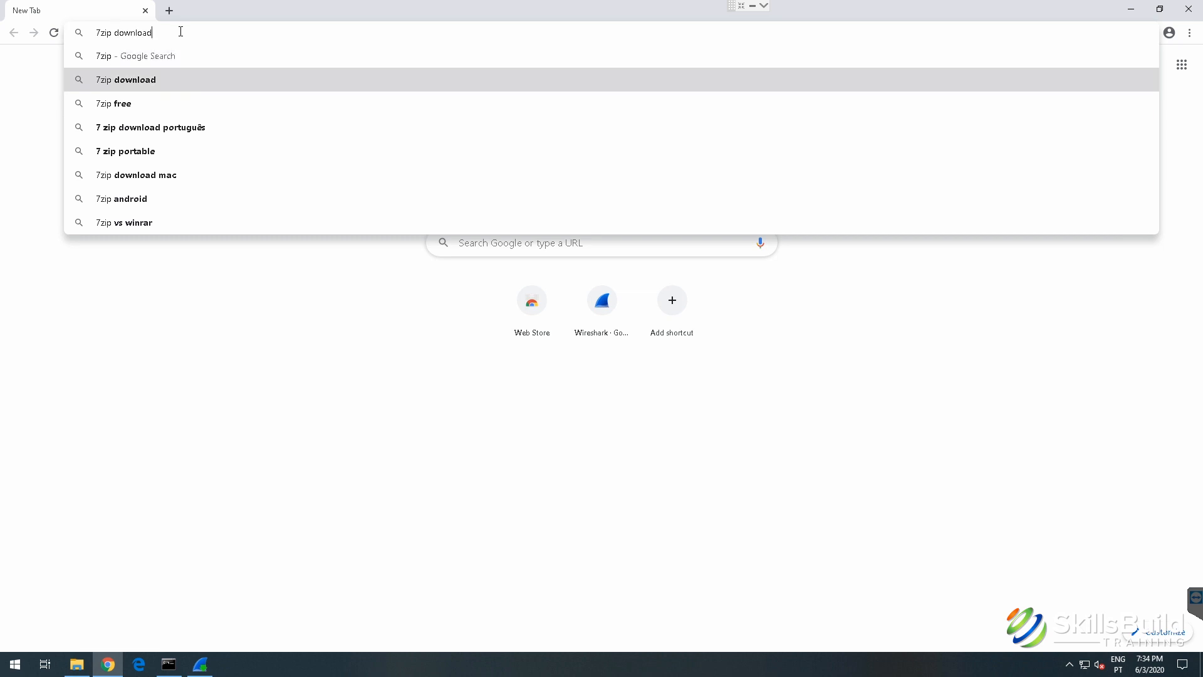
key(Return)
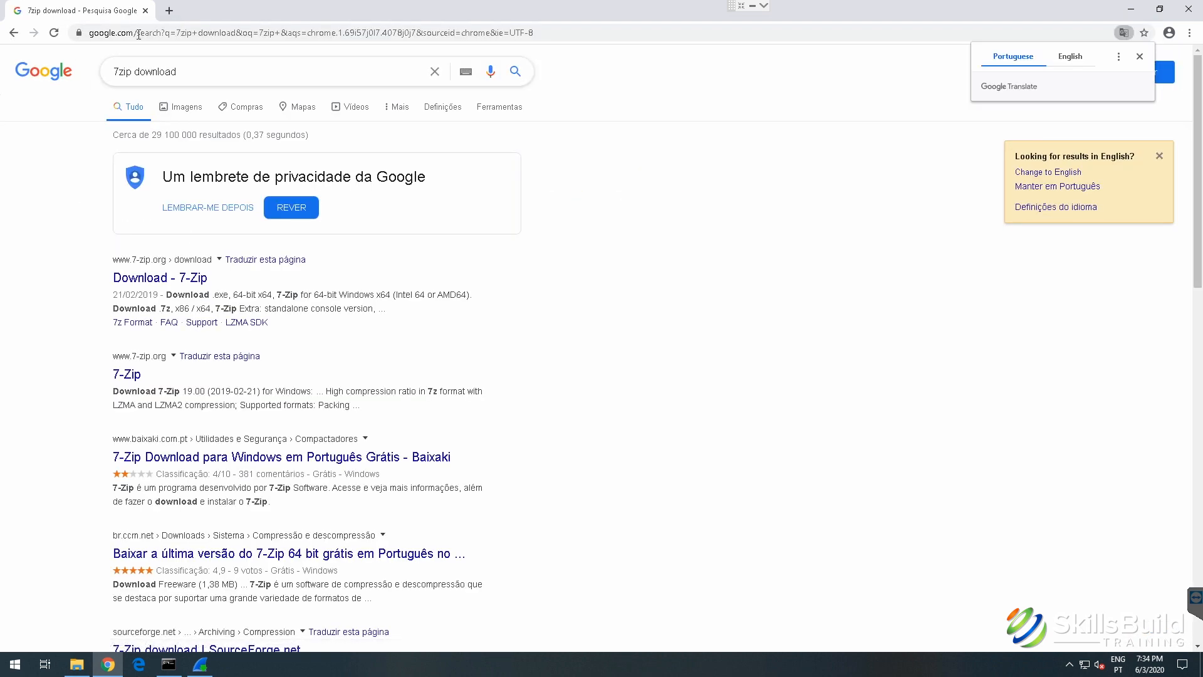
Step: Open the official 7-Zip download page and download the 64-bit x64 .exe installer of 7-Zip 19.00
click(149, 279)
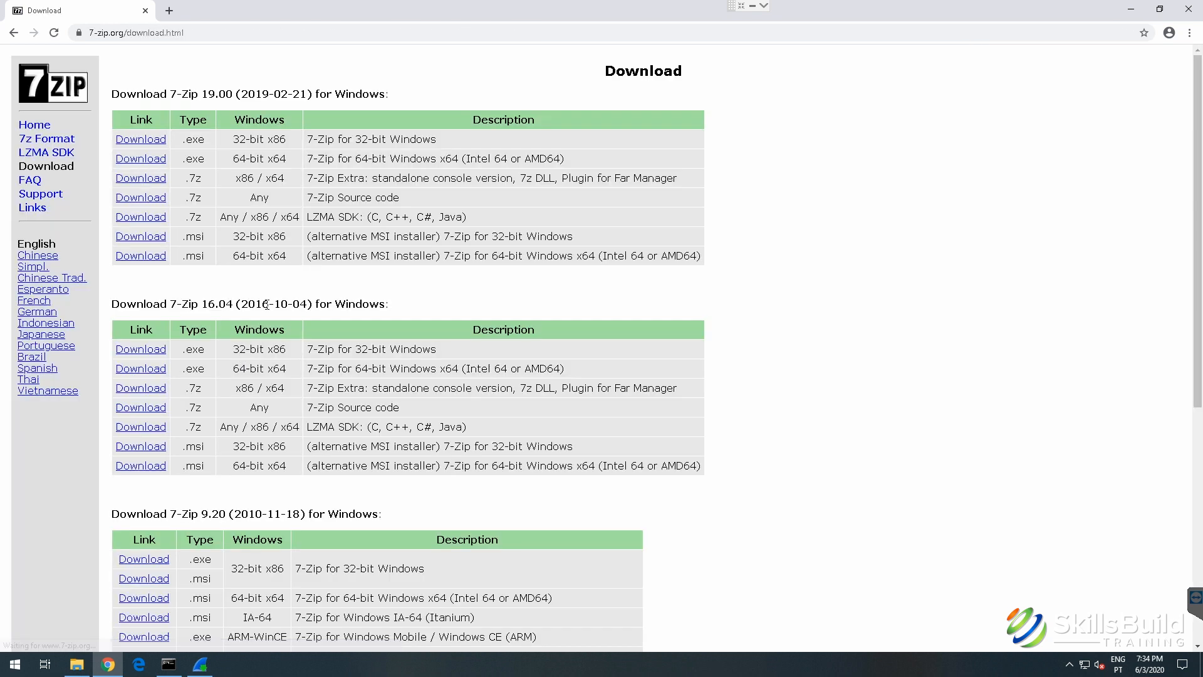
click(141, 161)
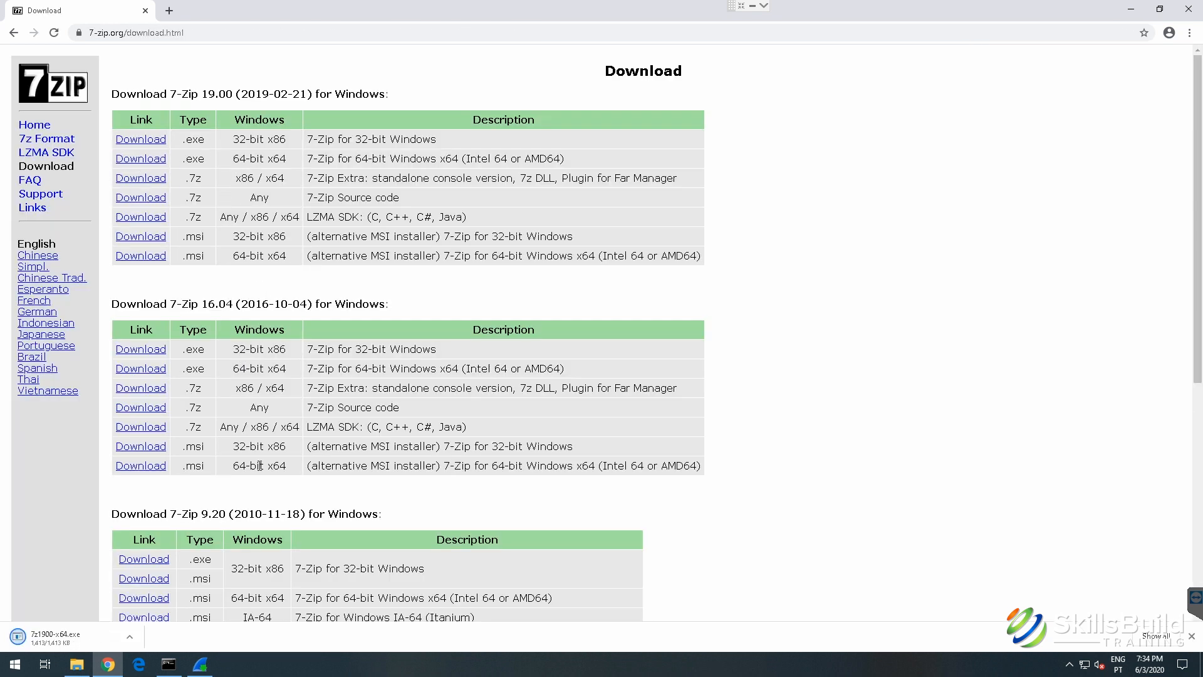
click(58, 632)
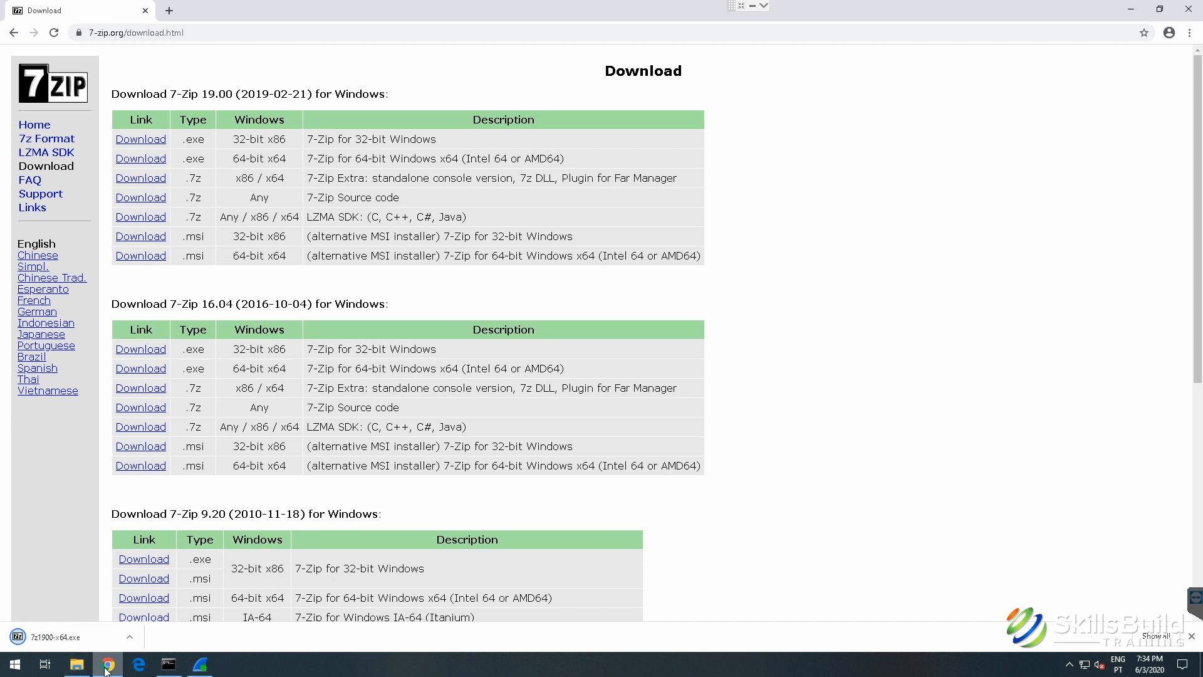
Step: Return to the Wireshark 3.2.4 64-bit setup and finish the installation
click(106, 667)
click(200, 664)
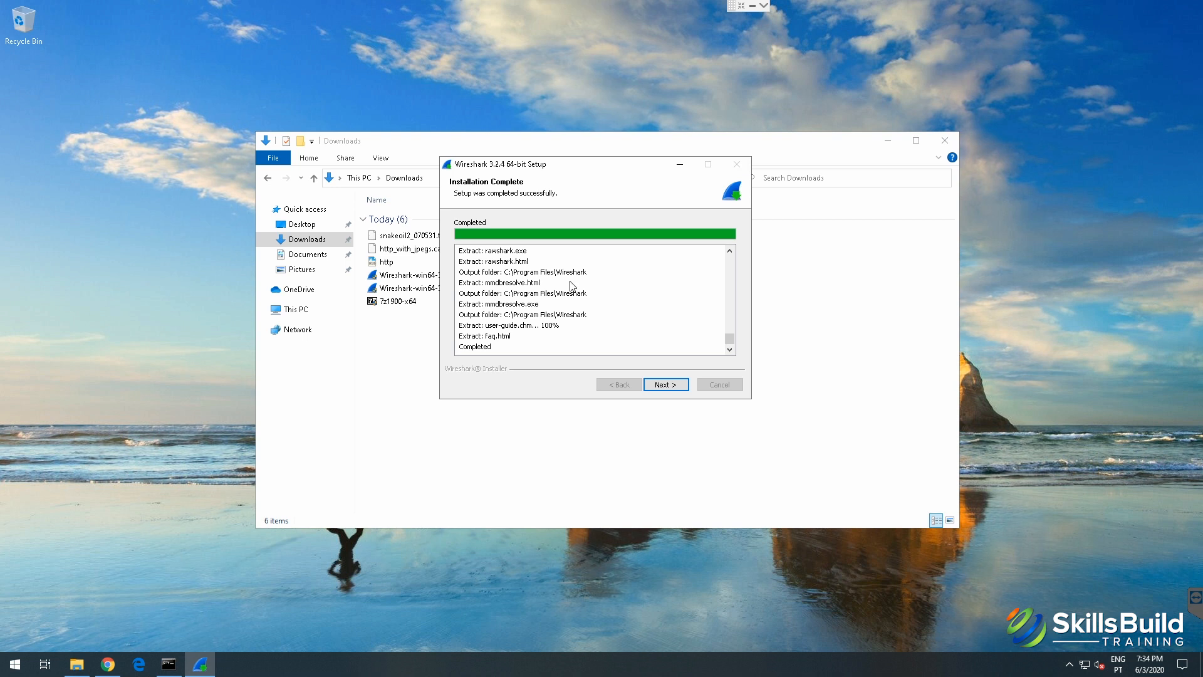
click(661, 387)
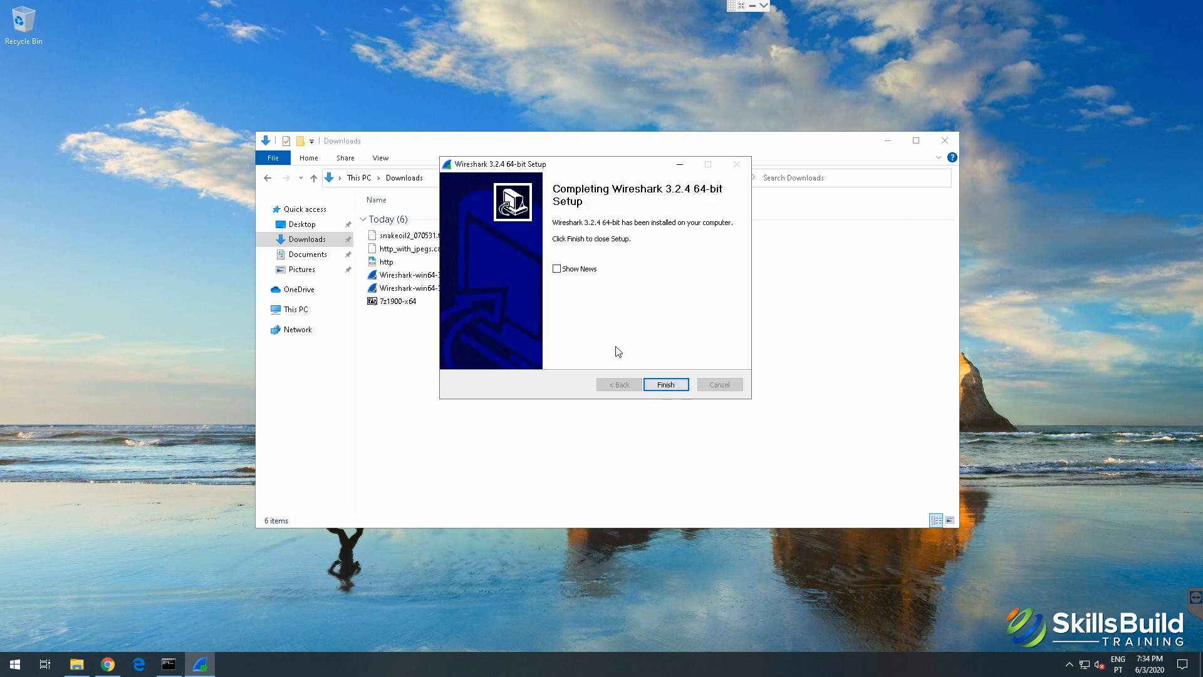
click(666, 385)
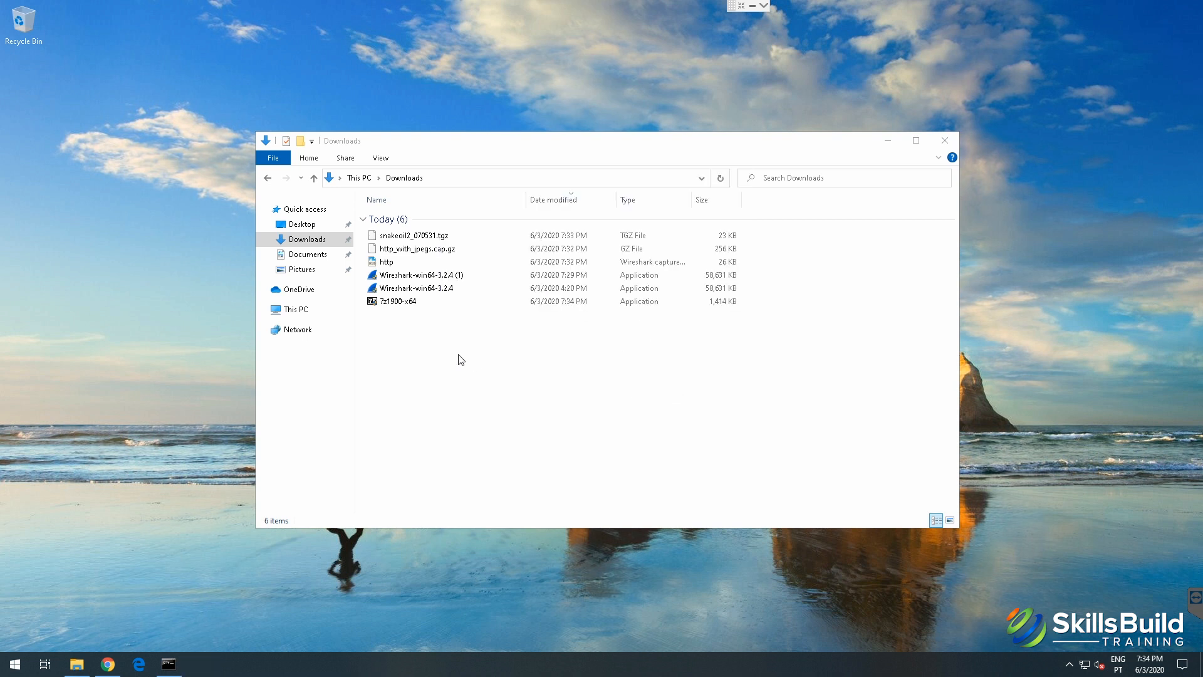
Step: Run the downloaded 7z1900-x64 installer with administrator approval and install 7-Zip into C:\Program Files\7-Zip\
click(385, 262)
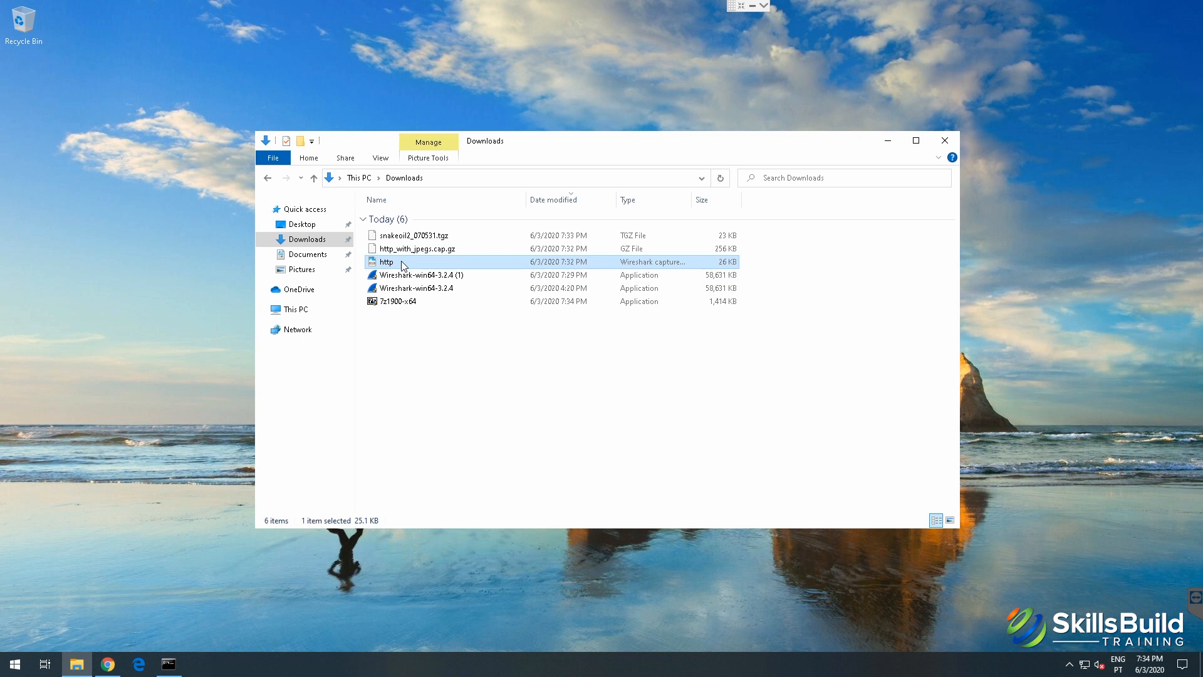
click(421, 324)
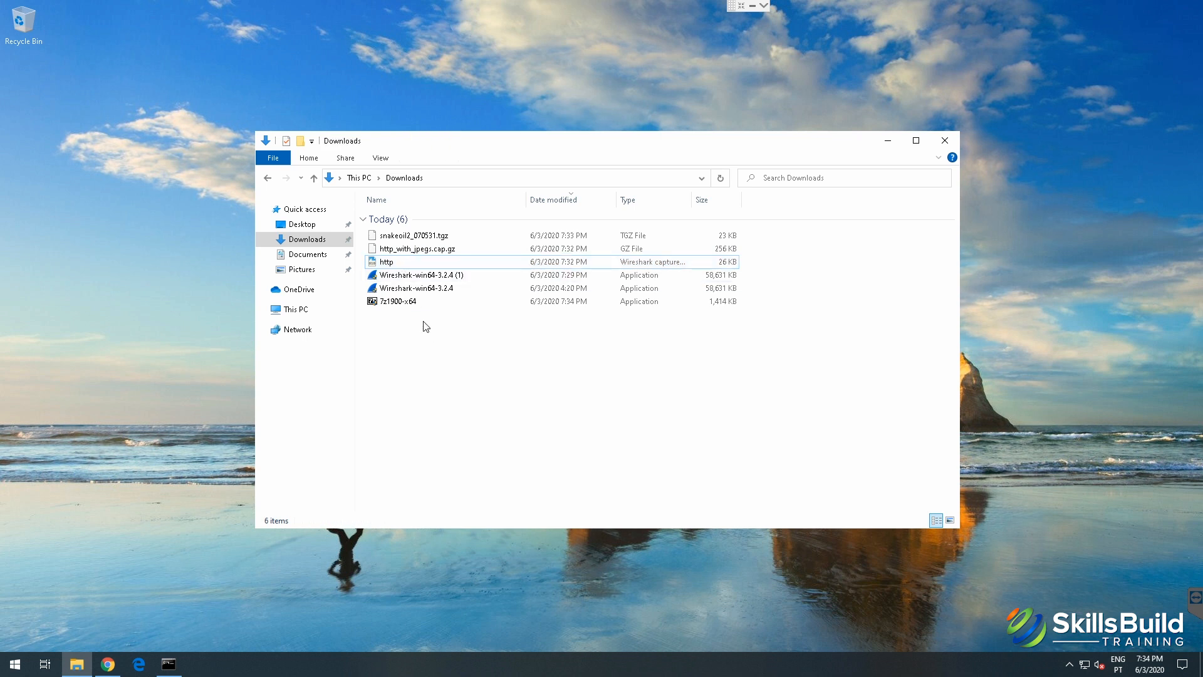
double_click(421, 302)
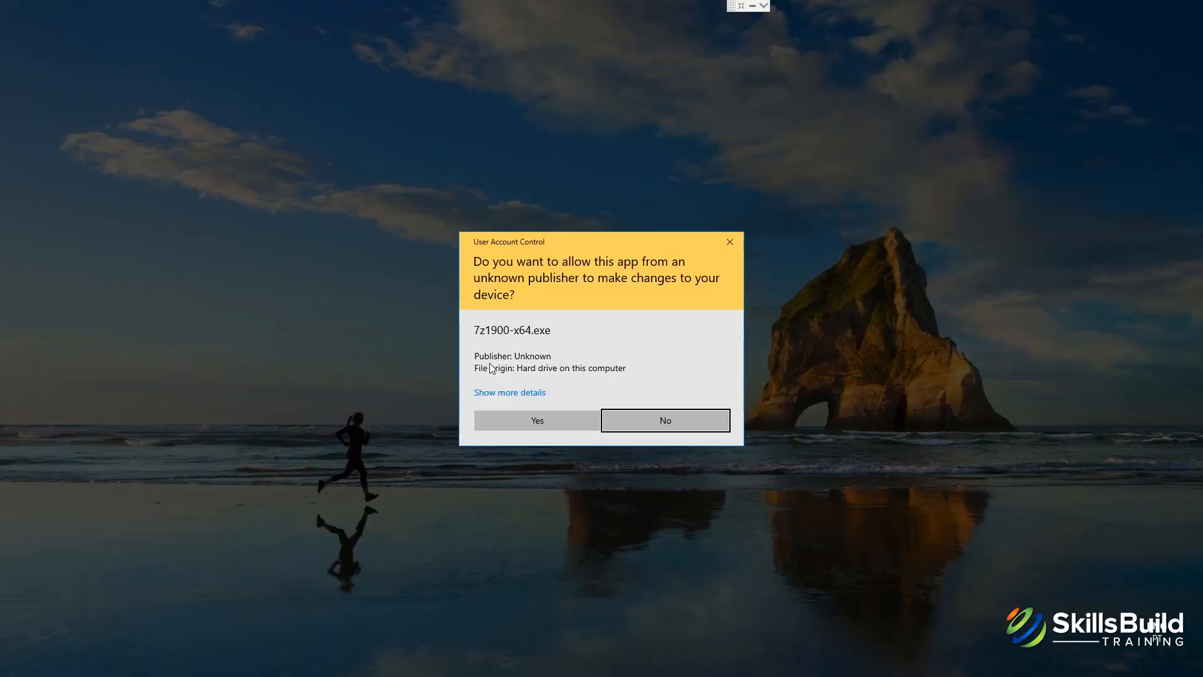
click(535, 419)
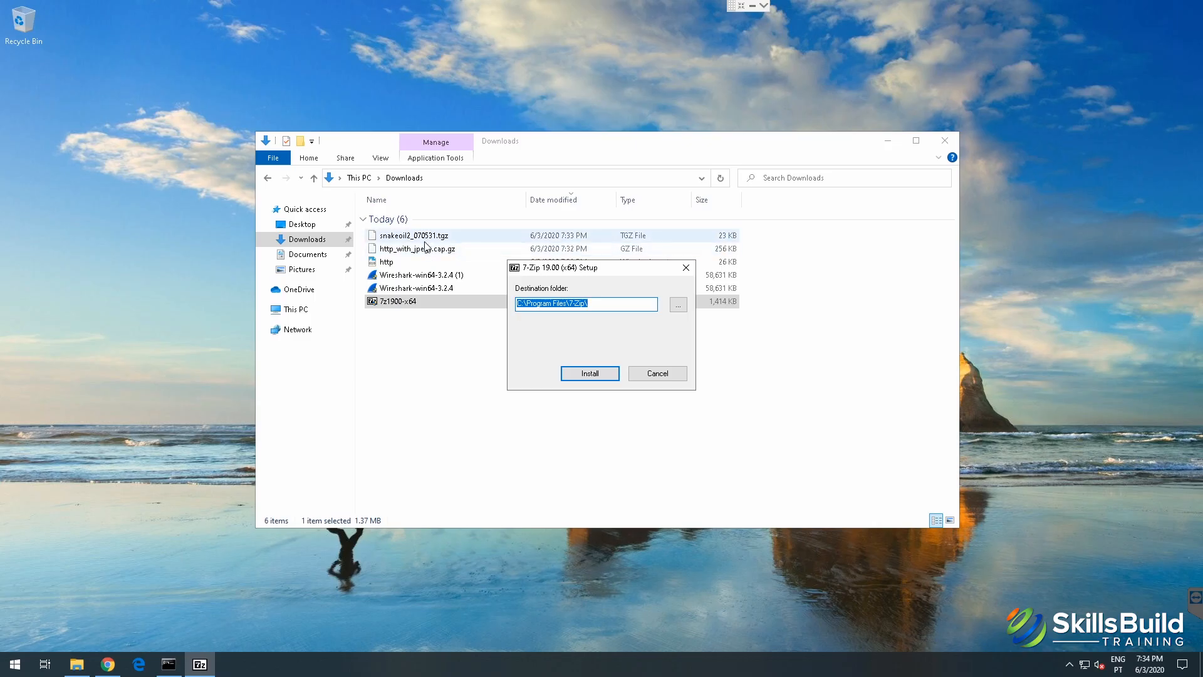
click(580, 374)
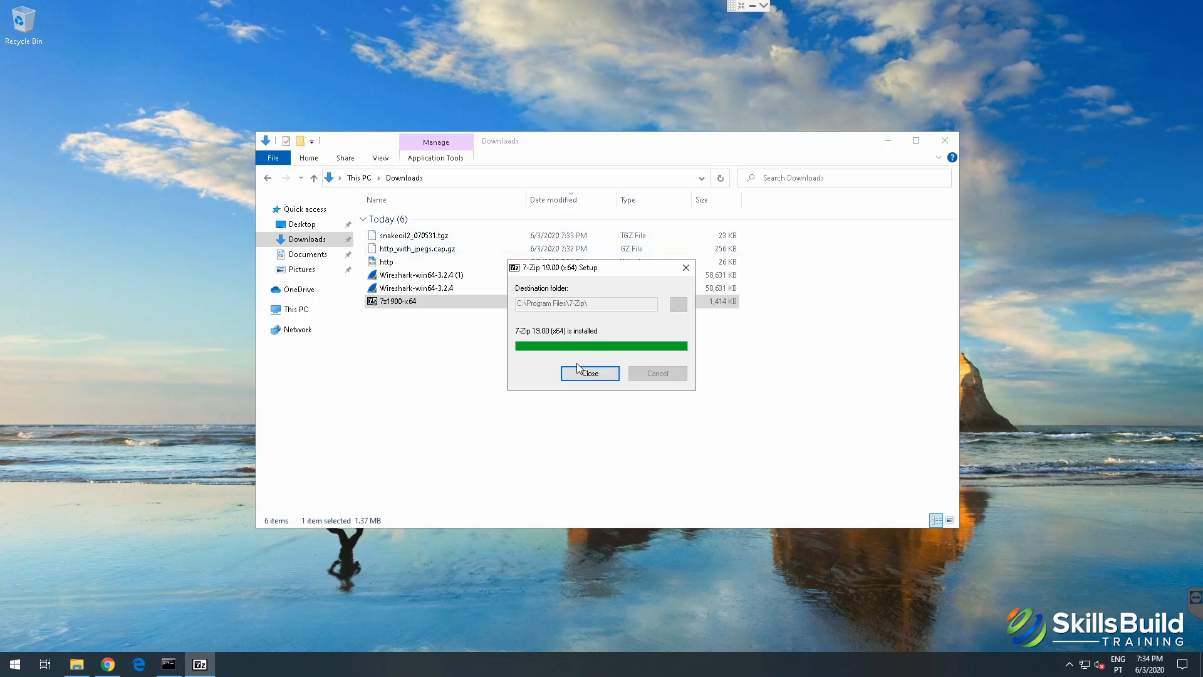
click(576, 373)
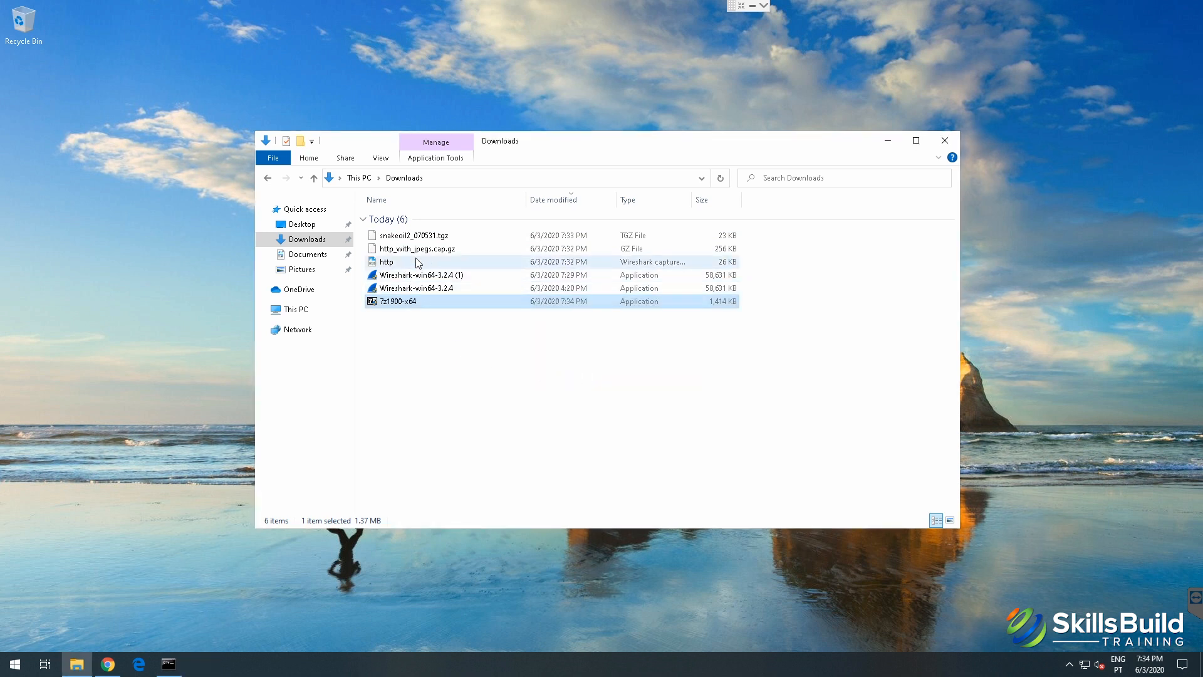
Step: Open the downloaded http capture with Wireshark, make Wireshark the default app for .cap files, and maximize its window
click(384, 263)
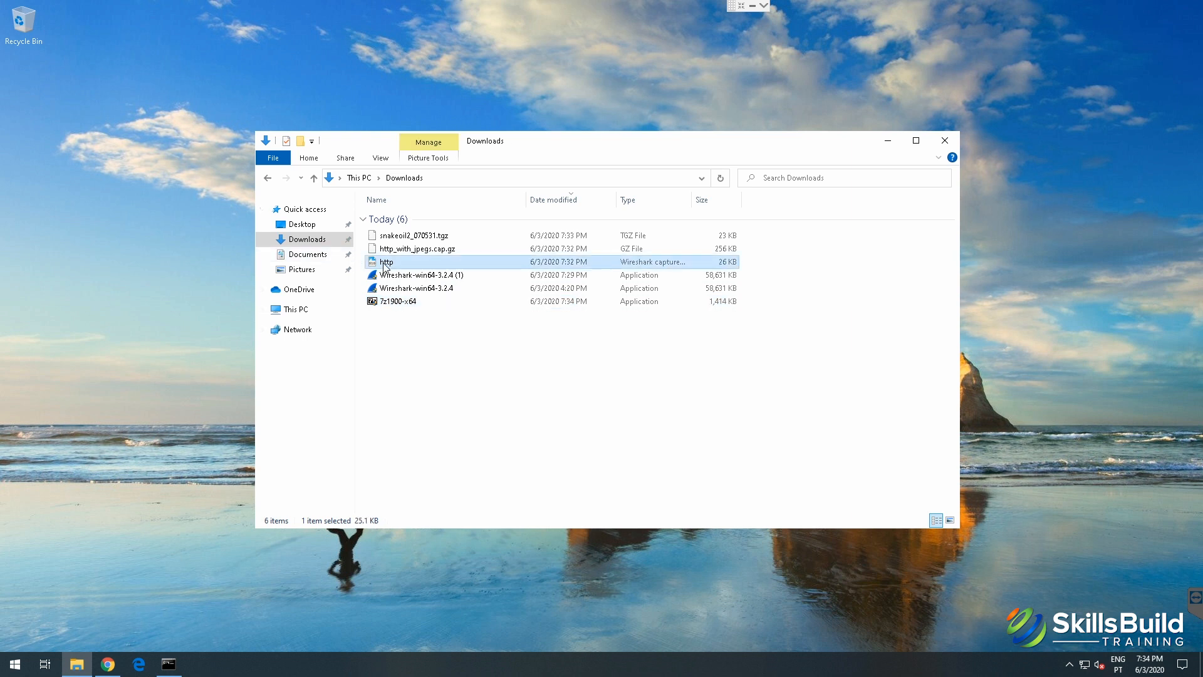
double_click(385, 263)
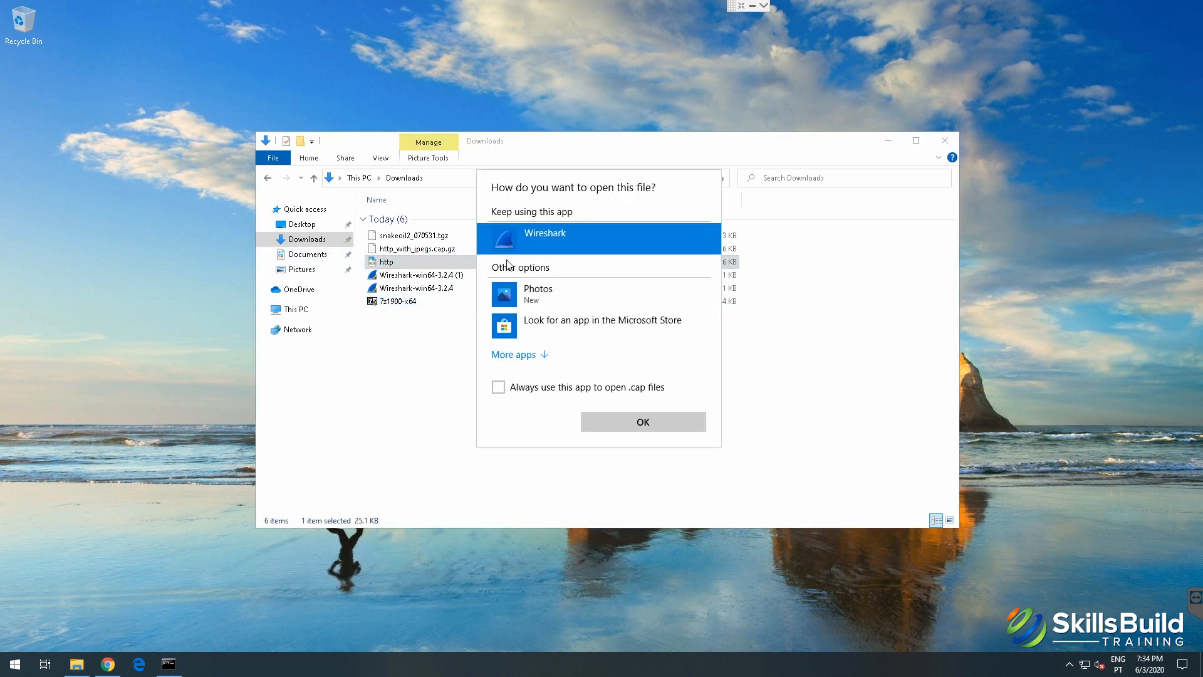
click(536, 389)
click(645, 418)
click(889, 140)
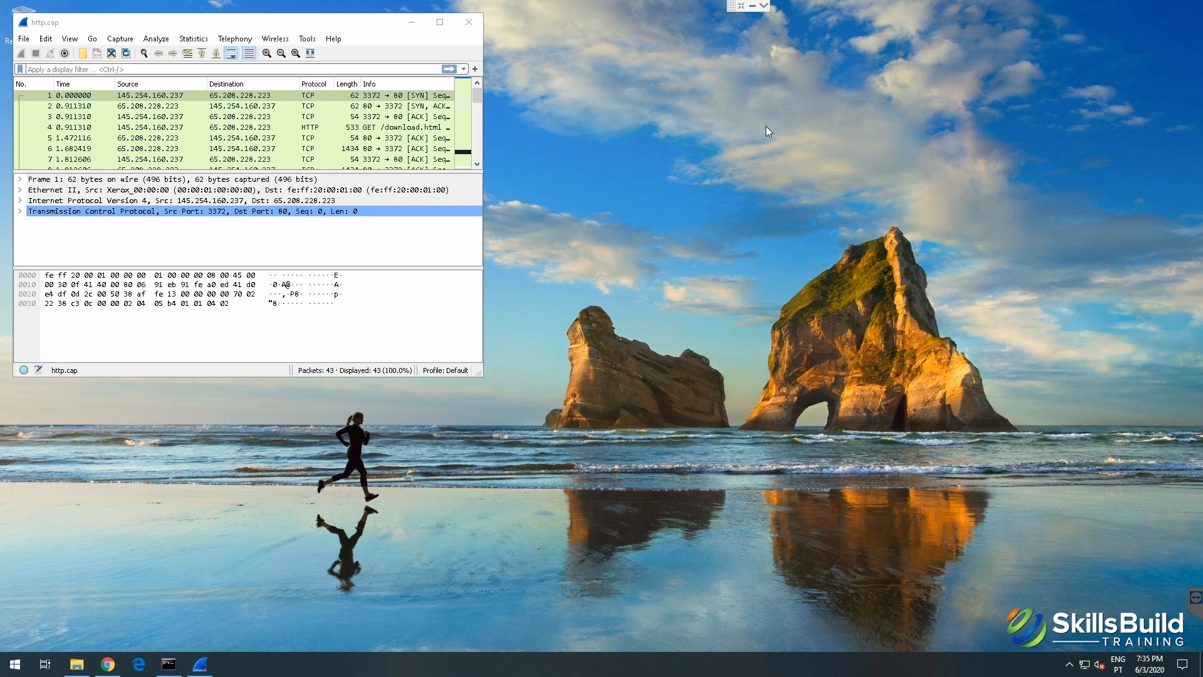
click(440, 21)
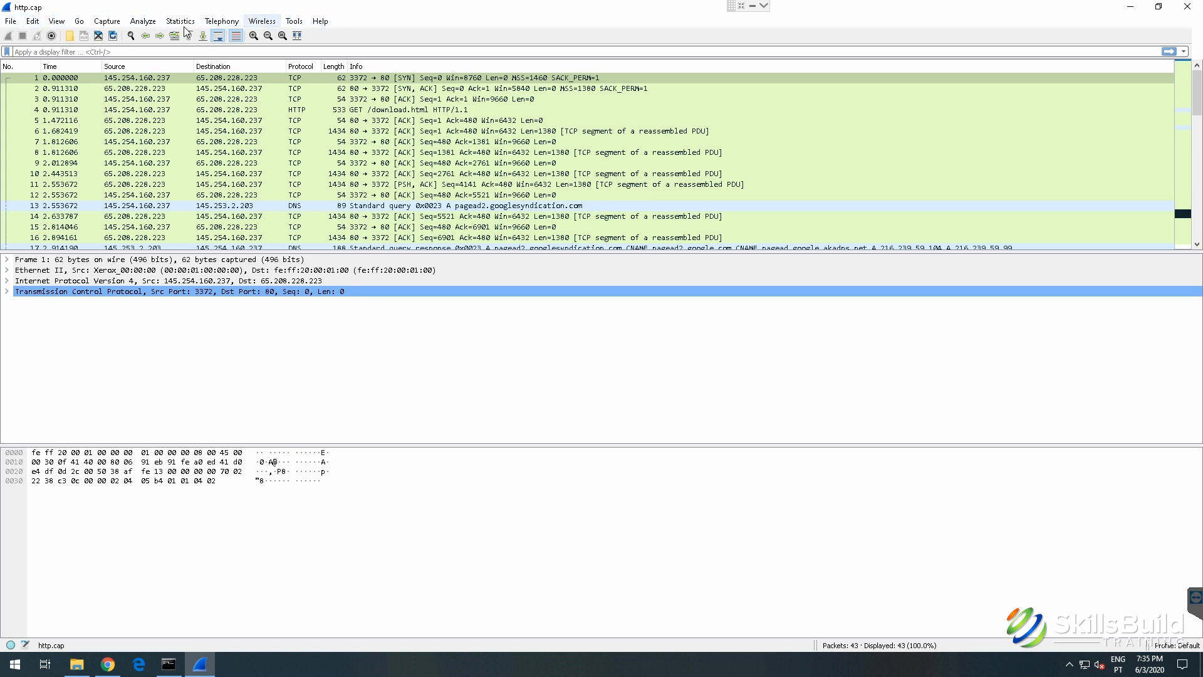
click(5, 21)
click(143, 22)
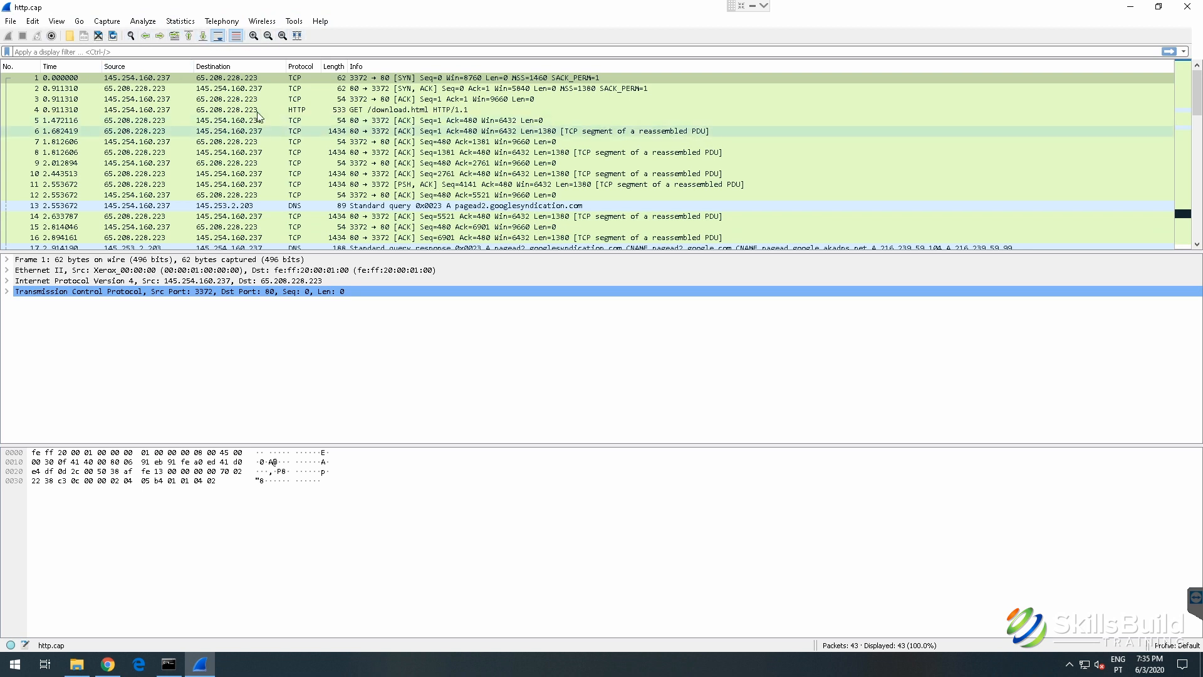
Step: Apply the display filter "http" to the packet list of http.cap
click(70, 52)
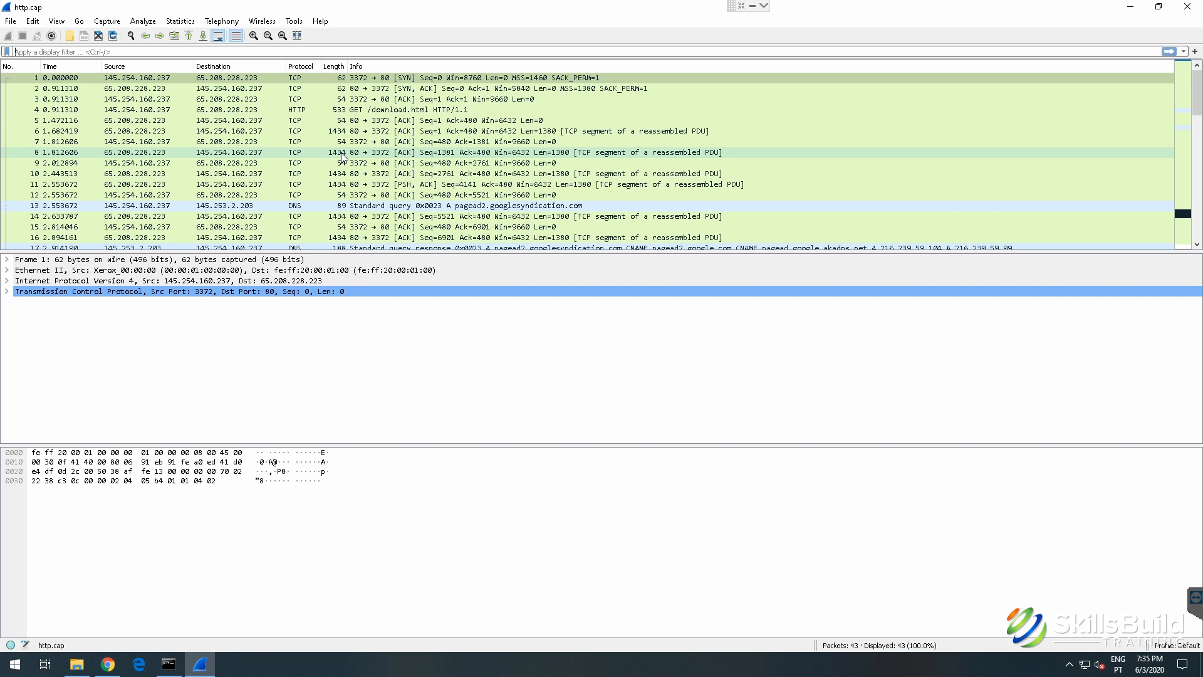
text(htt)
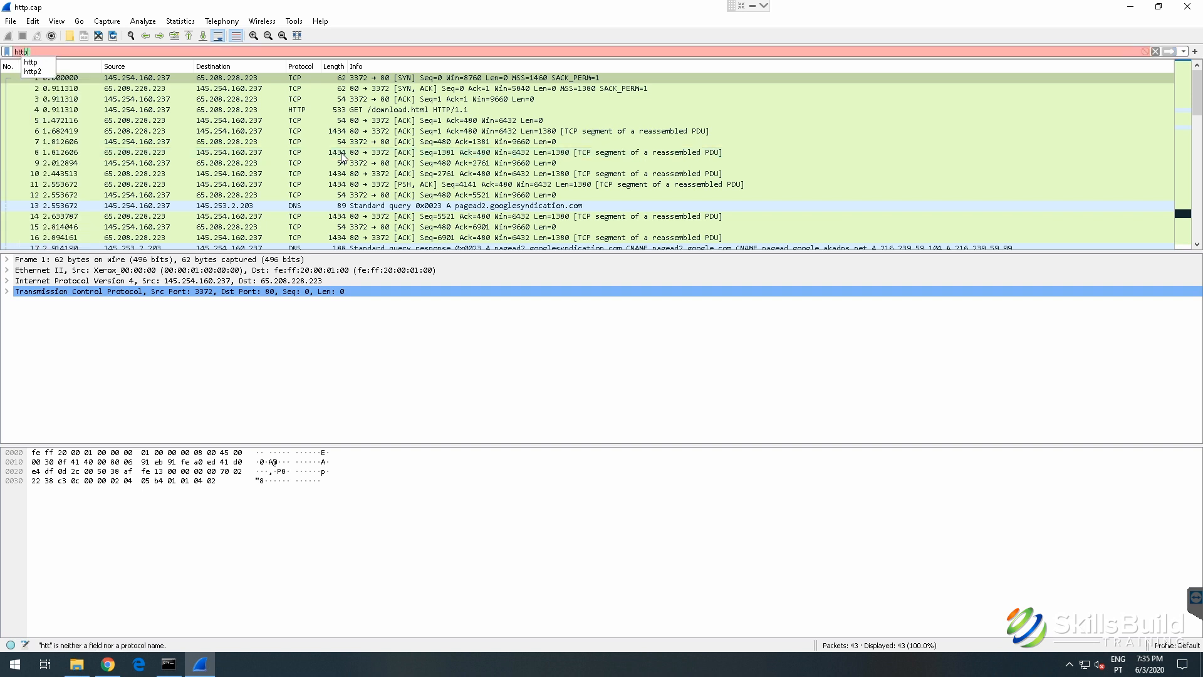
key(Return)
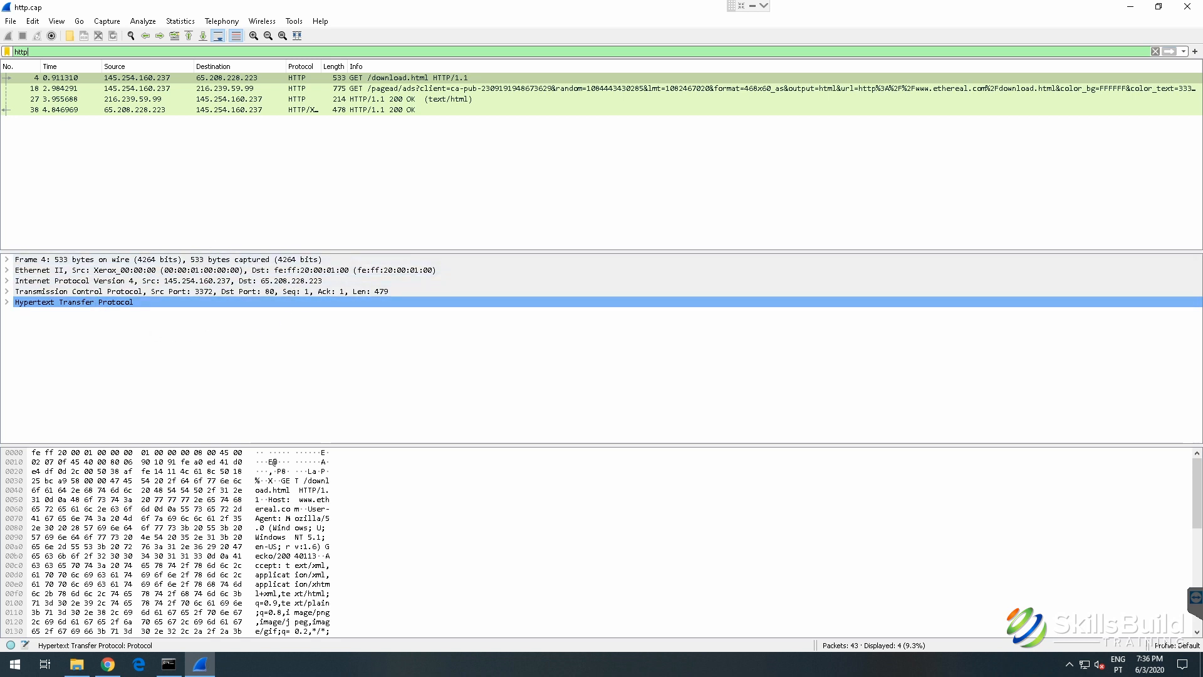
Step: Examine the Hypertext Transfer Protocol, Frame and Transmission Control Protocol details of the GET /download.html packet, along with its raw bytes
click(8, 301)
scroll(134, 334, down, 1)
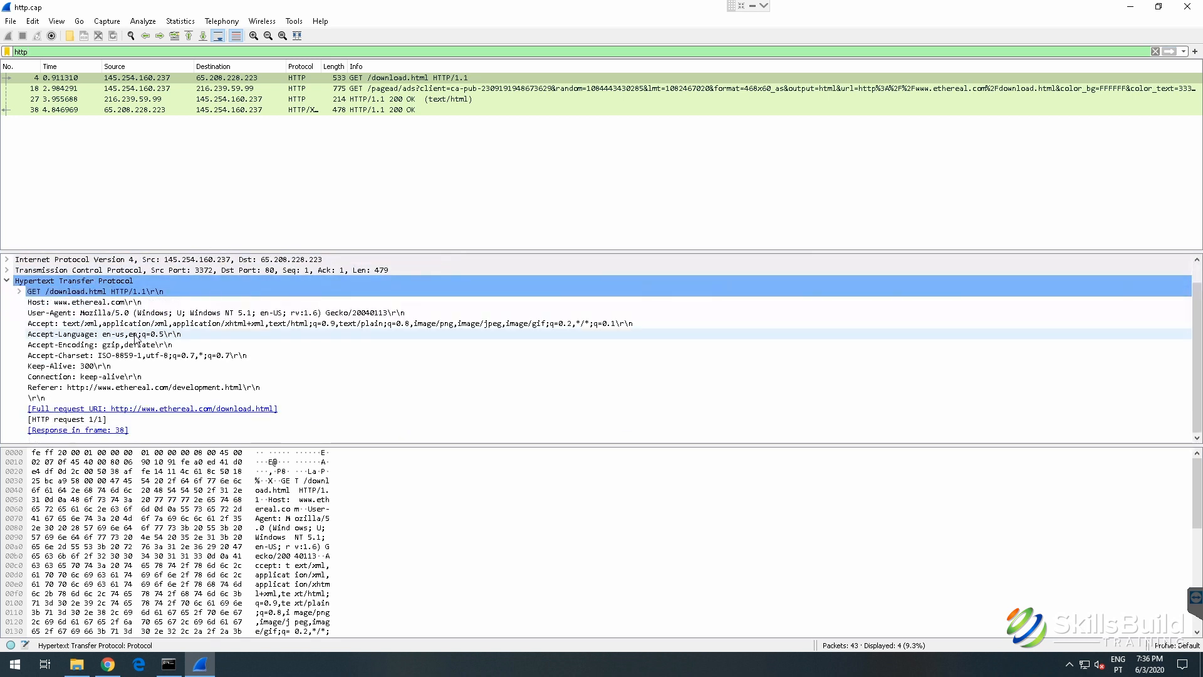
scroll(135, 334, up, 1)
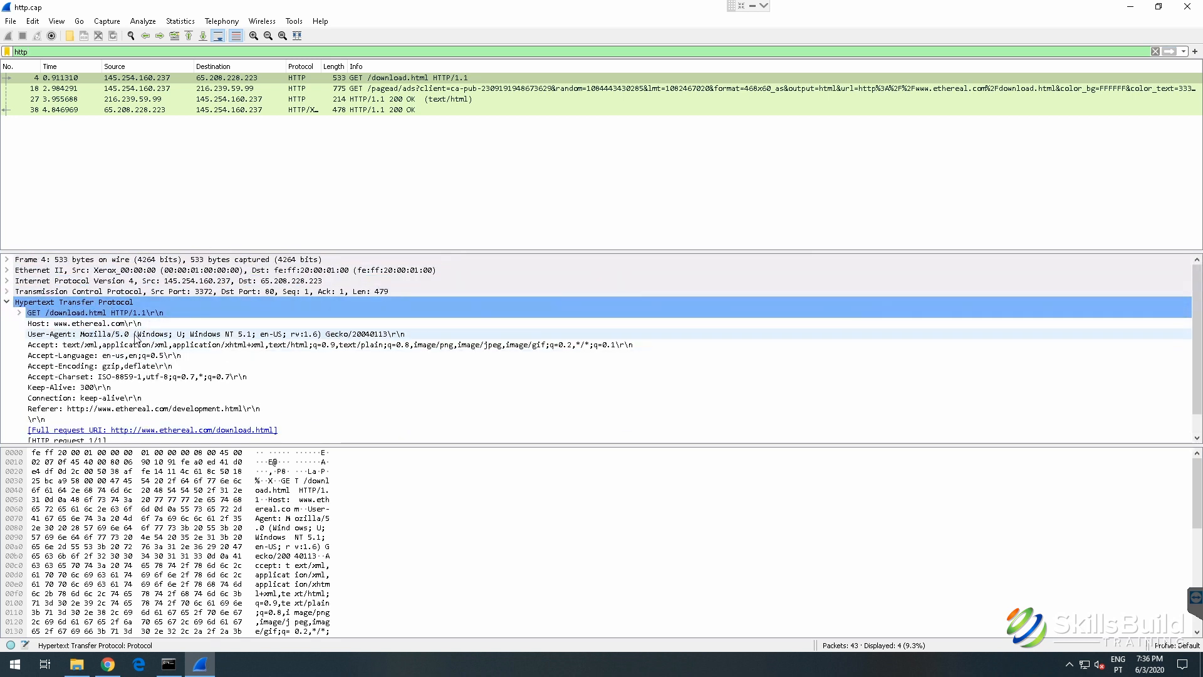
click(8, 302)
click(6, 259)
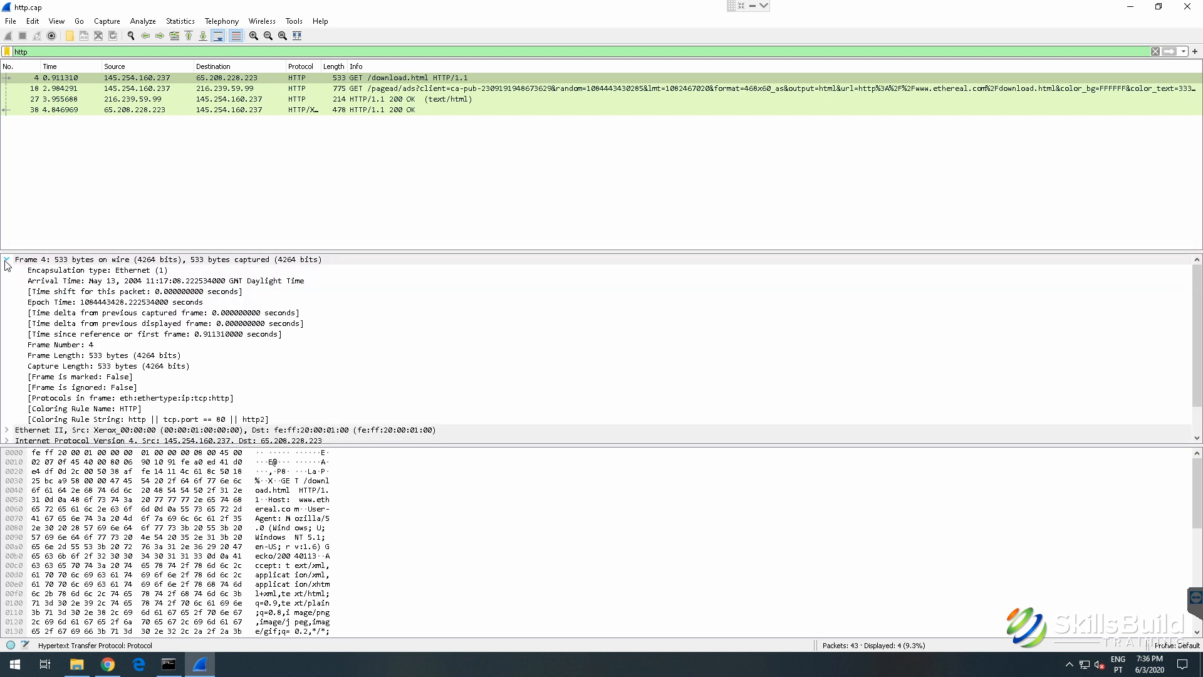
click(6, 259)
click(7, 292)
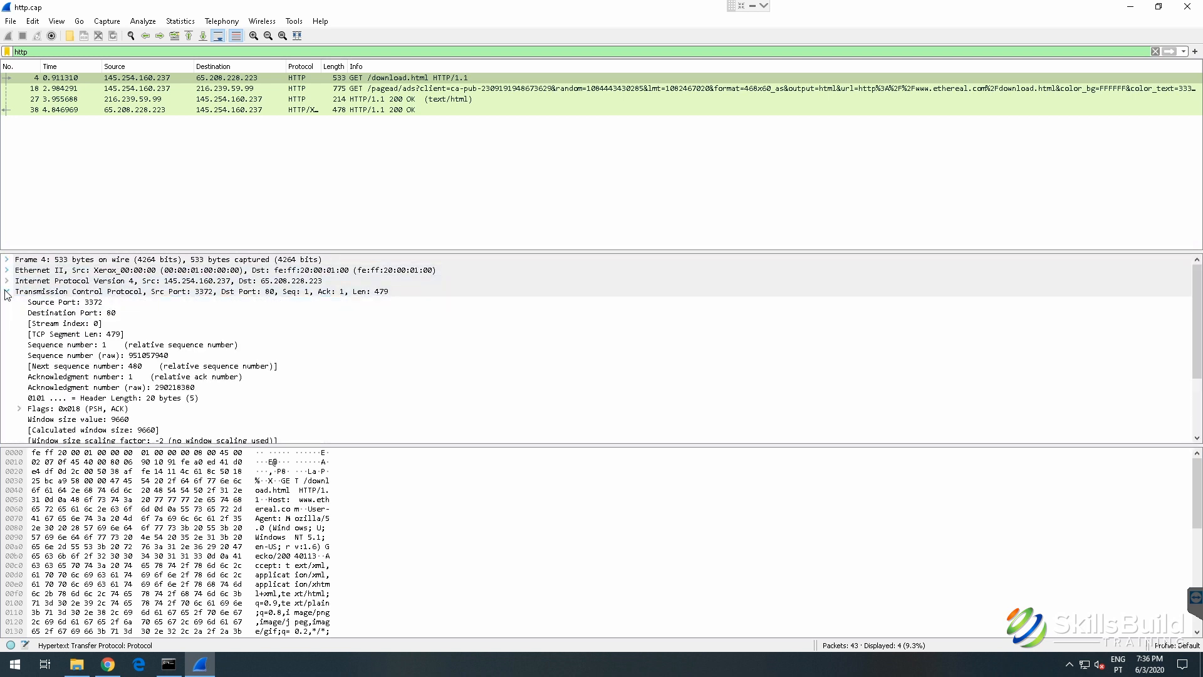
click(6, 292)
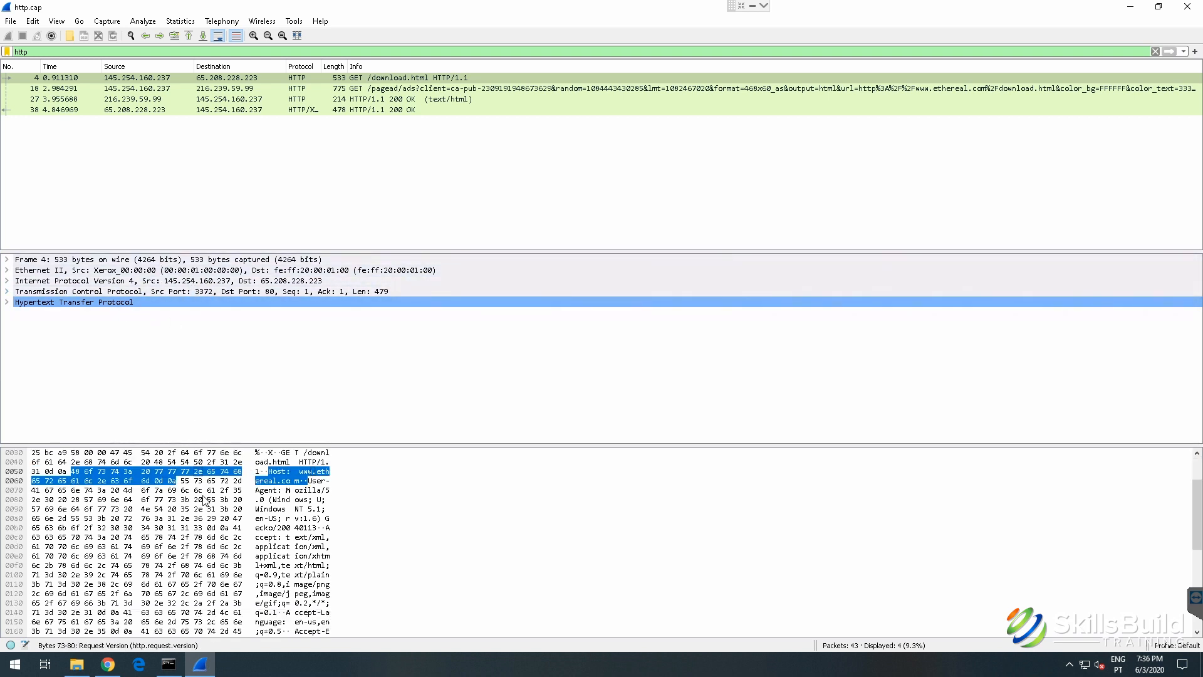
scroll(200, 503, down, 5)
scroll(199, 503, up, 5)
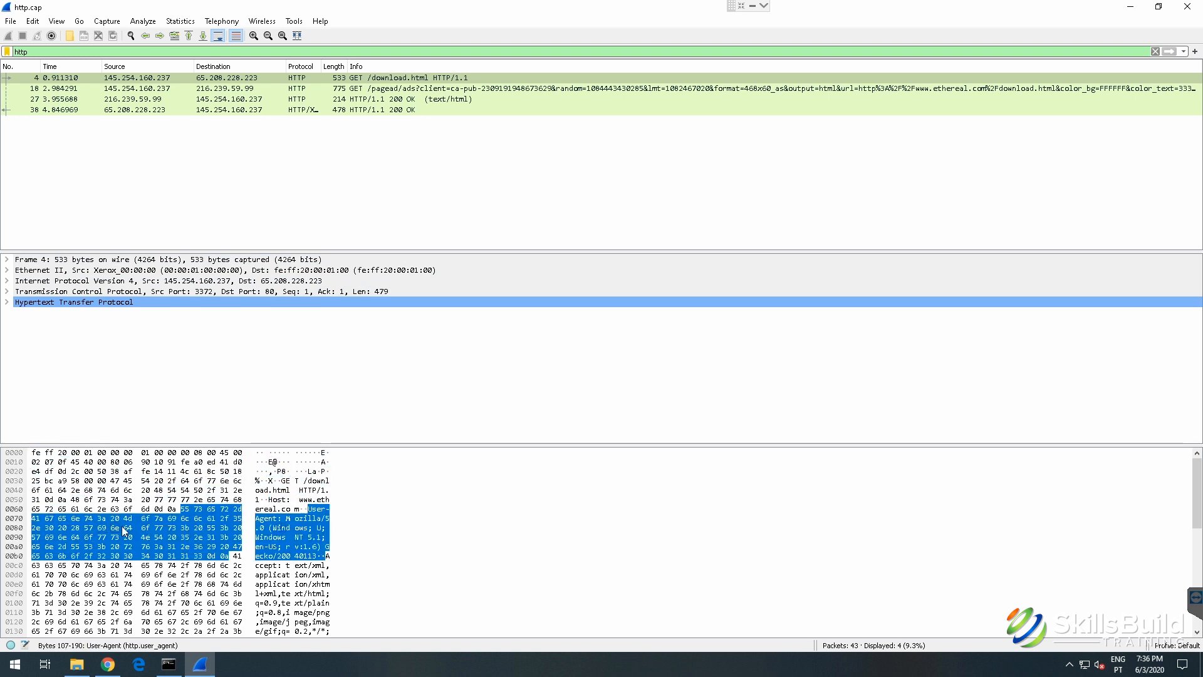
scroll(132, 526, down, 2)
scroll(132, 527, down, 3)
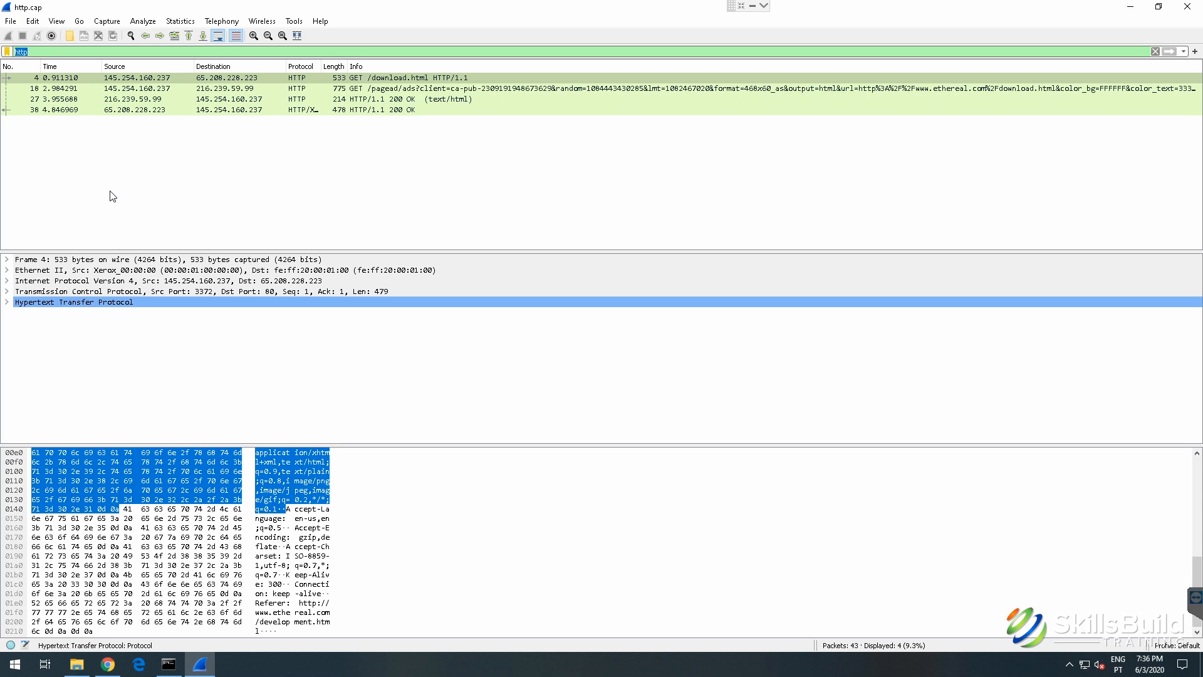
Step: Replace the display filter with "ip" and look through the packet list
text(ip)
key(Return)
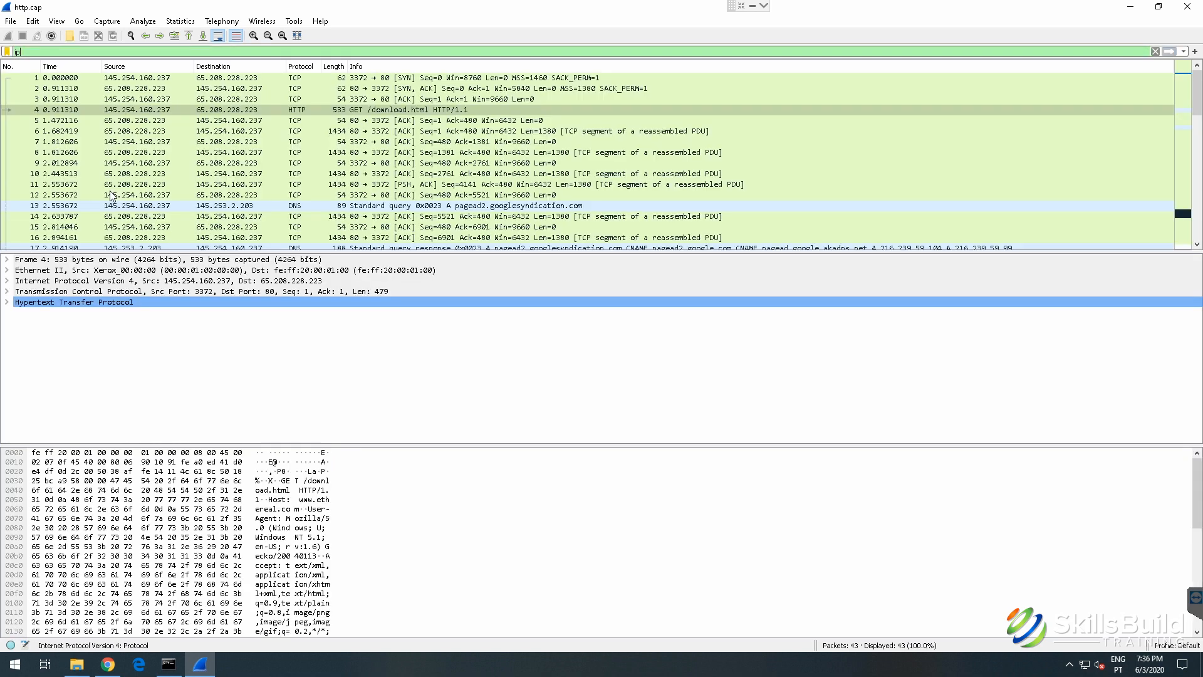
scroll(188, 231, down, 3)
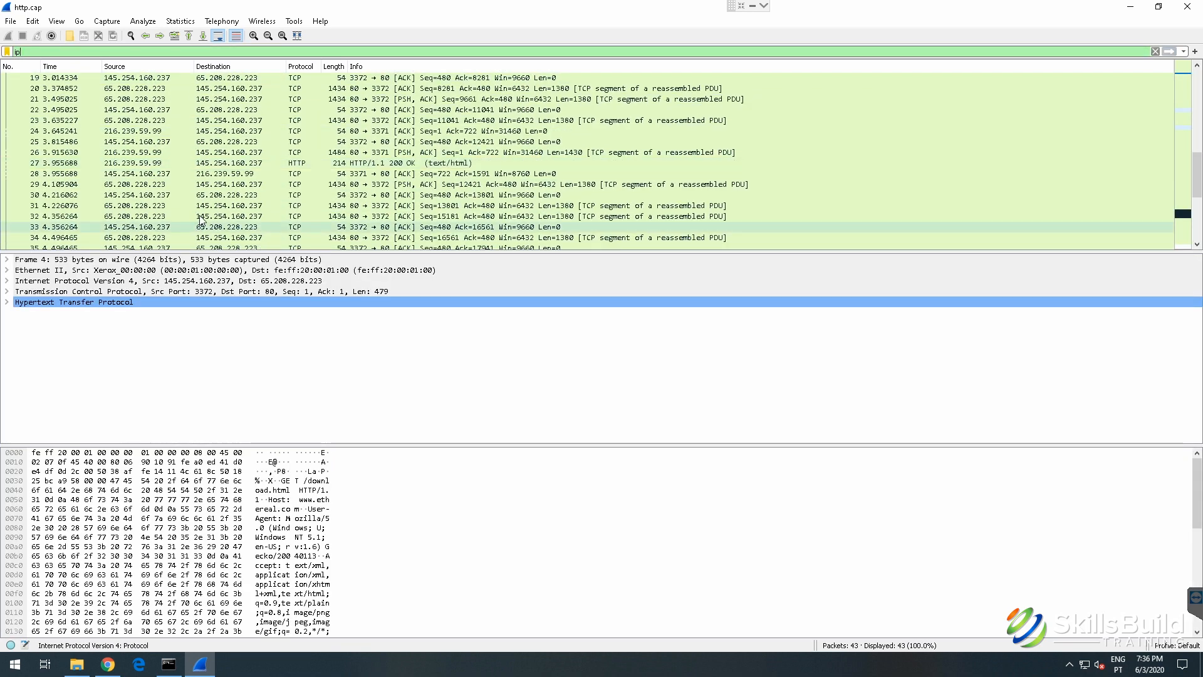
scroll(201, 220, up, 3)
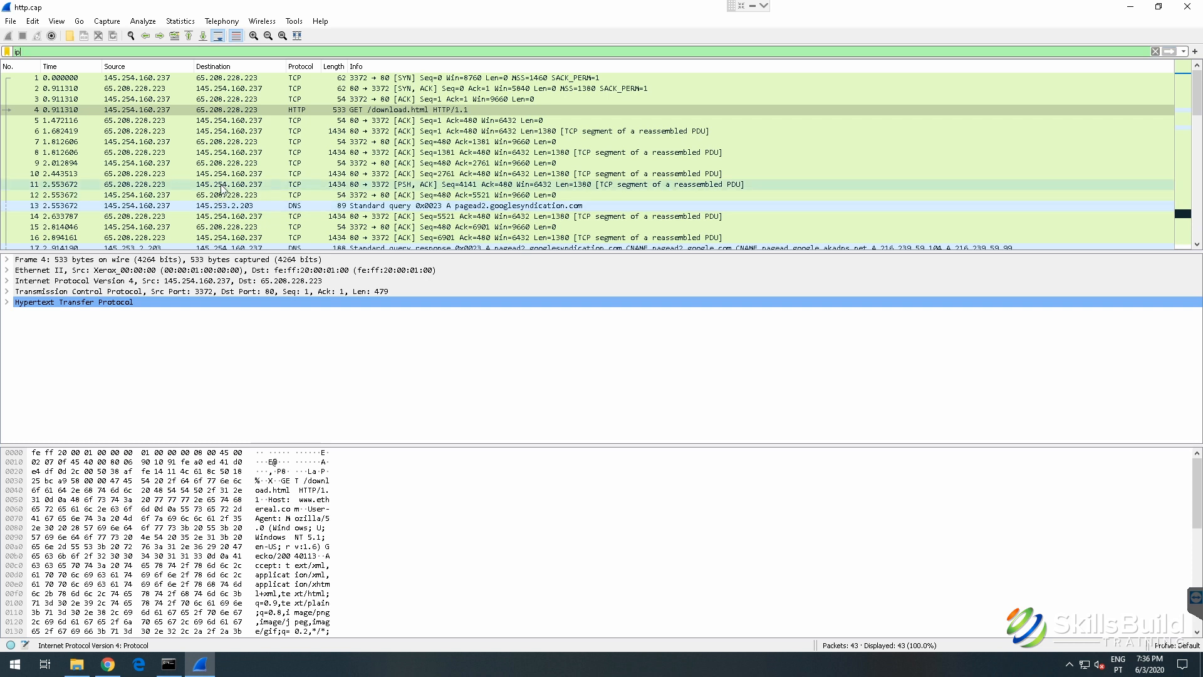
Step: Apply the display filter "ip.addr==145.254.160.237" and look through the filtered packet list
text(.ad)
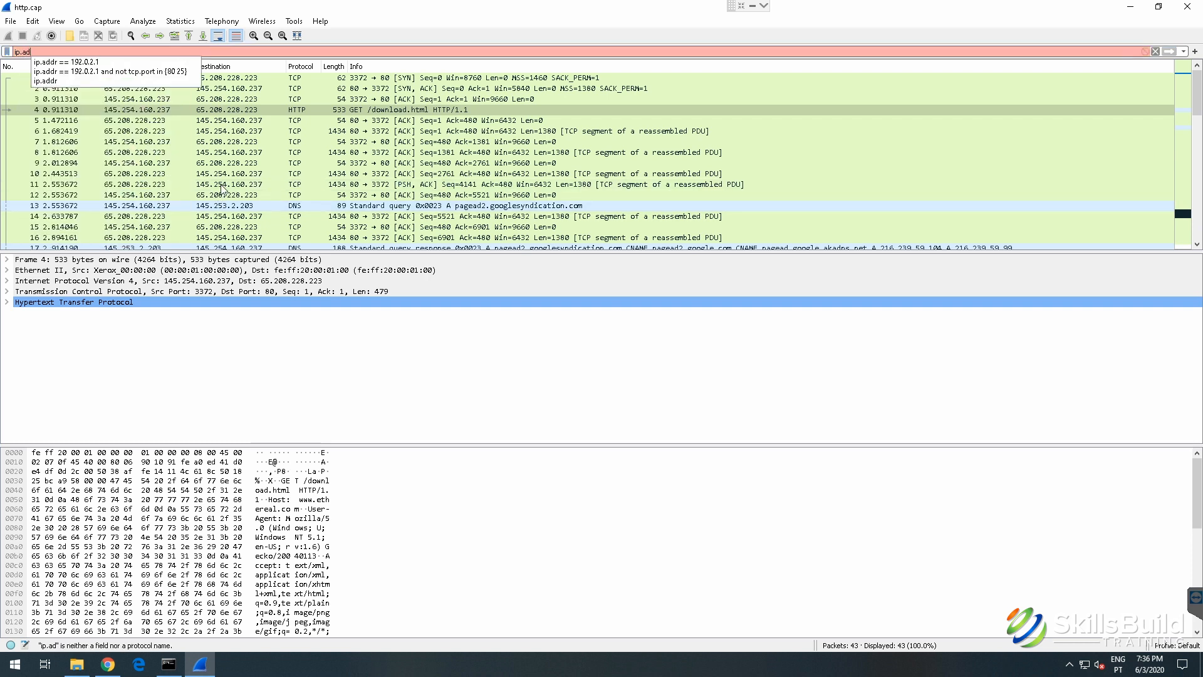
text(dr==)
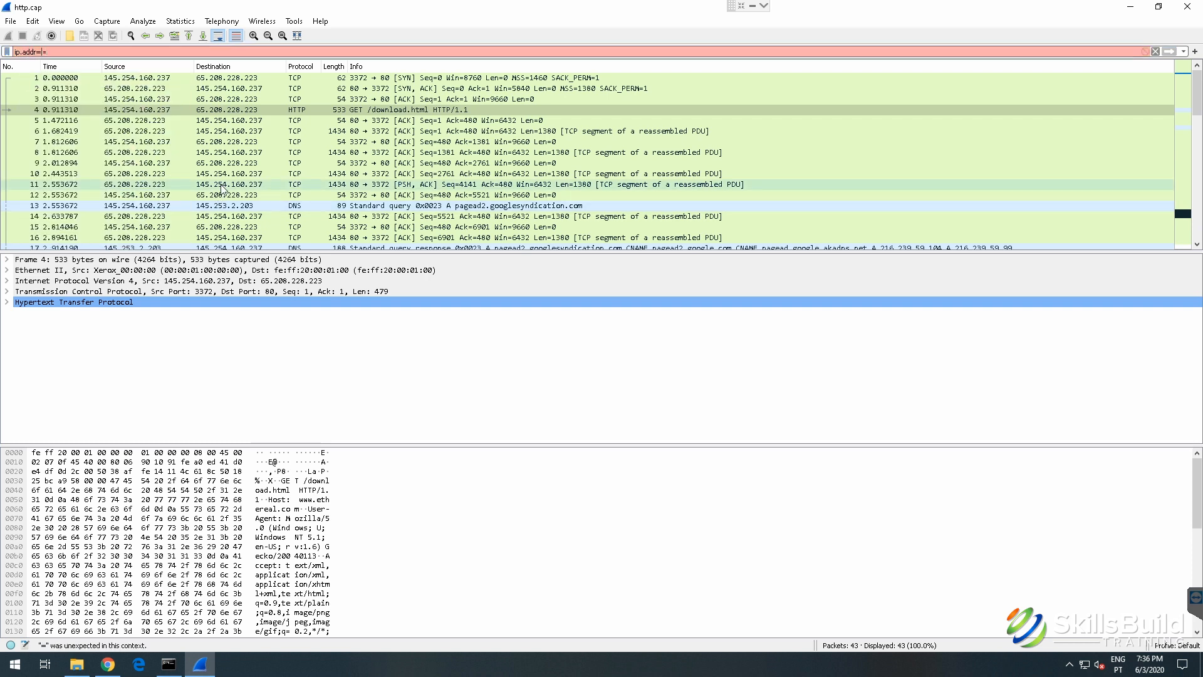
drag(47, 52, 3, 48)
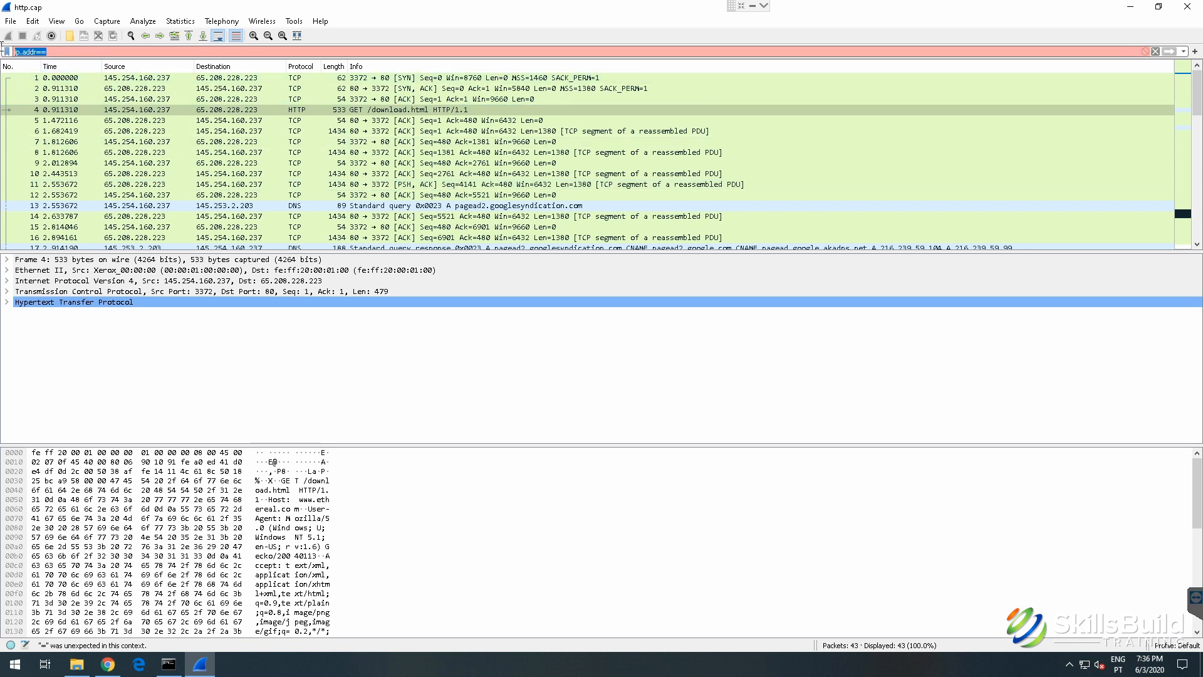
click(61, 51)
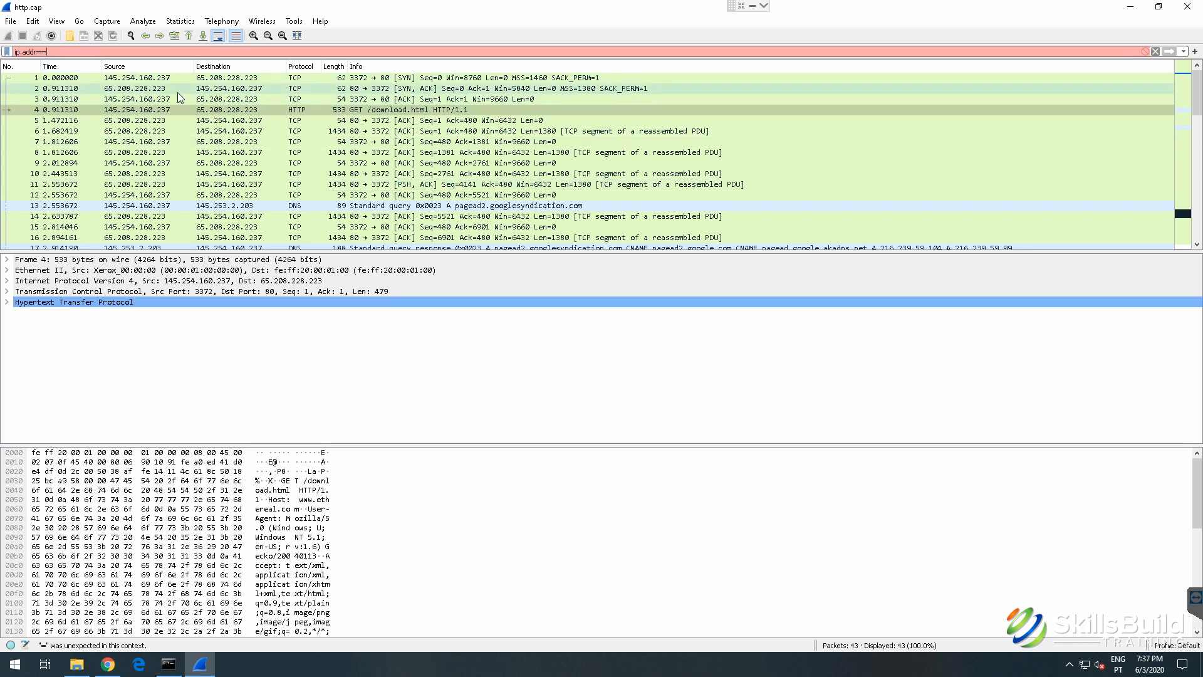
text(145)
text(.)
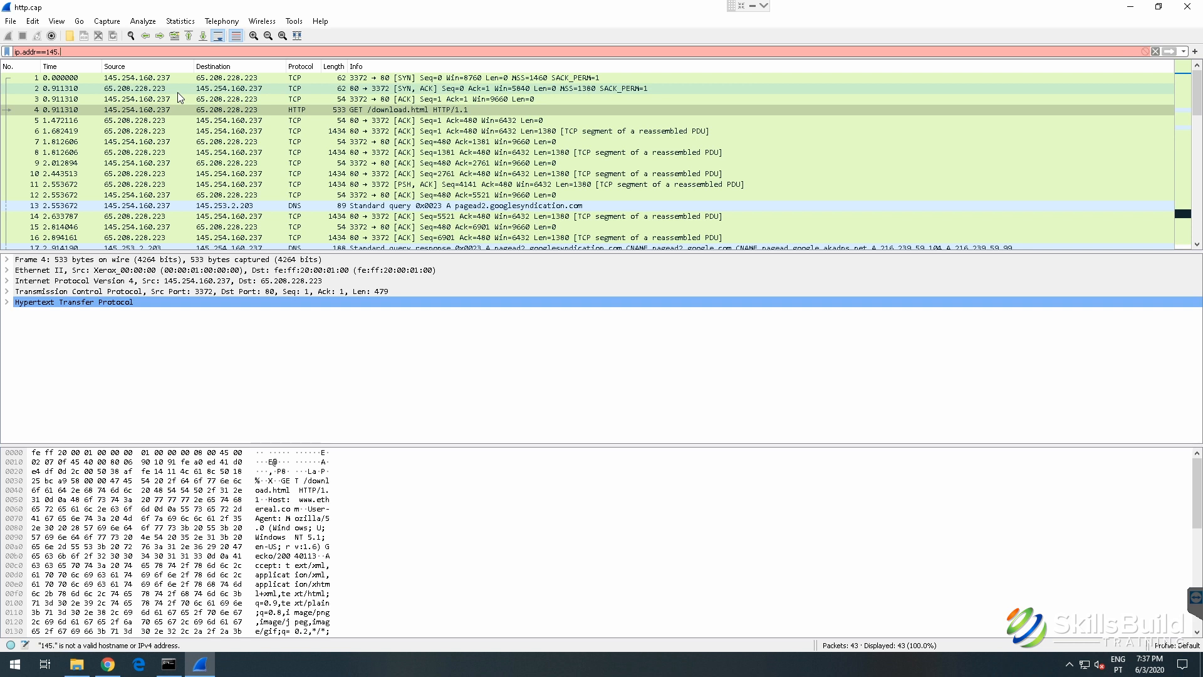
text(254.160.237)
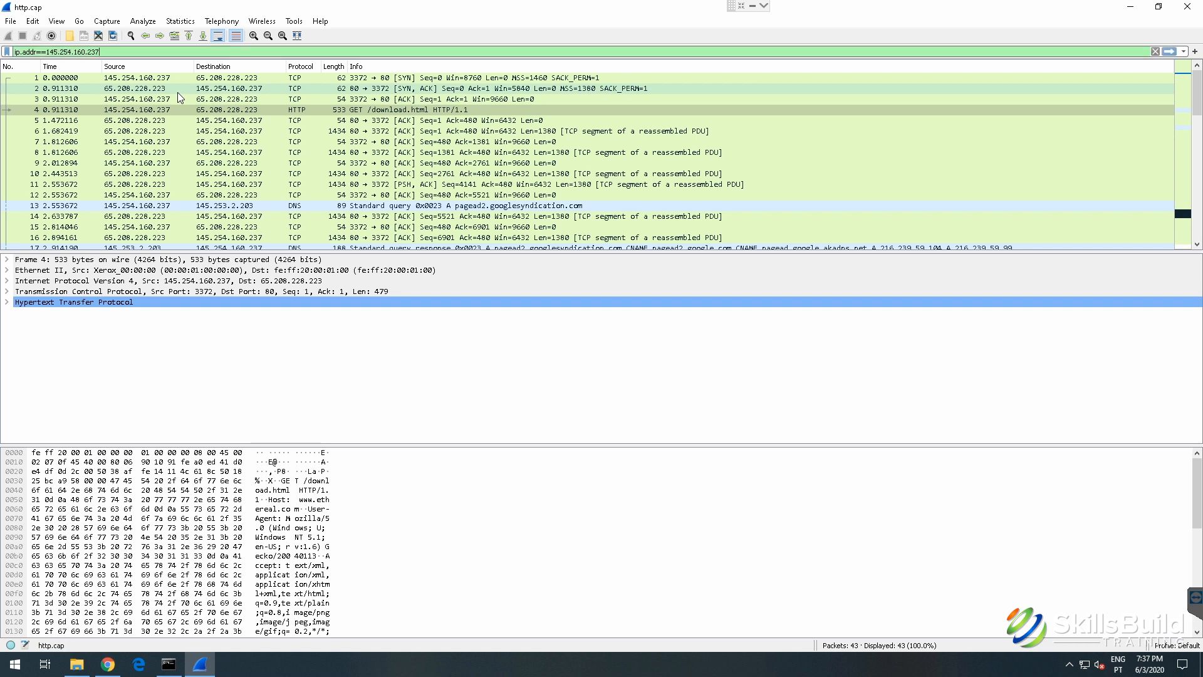
key(Return)
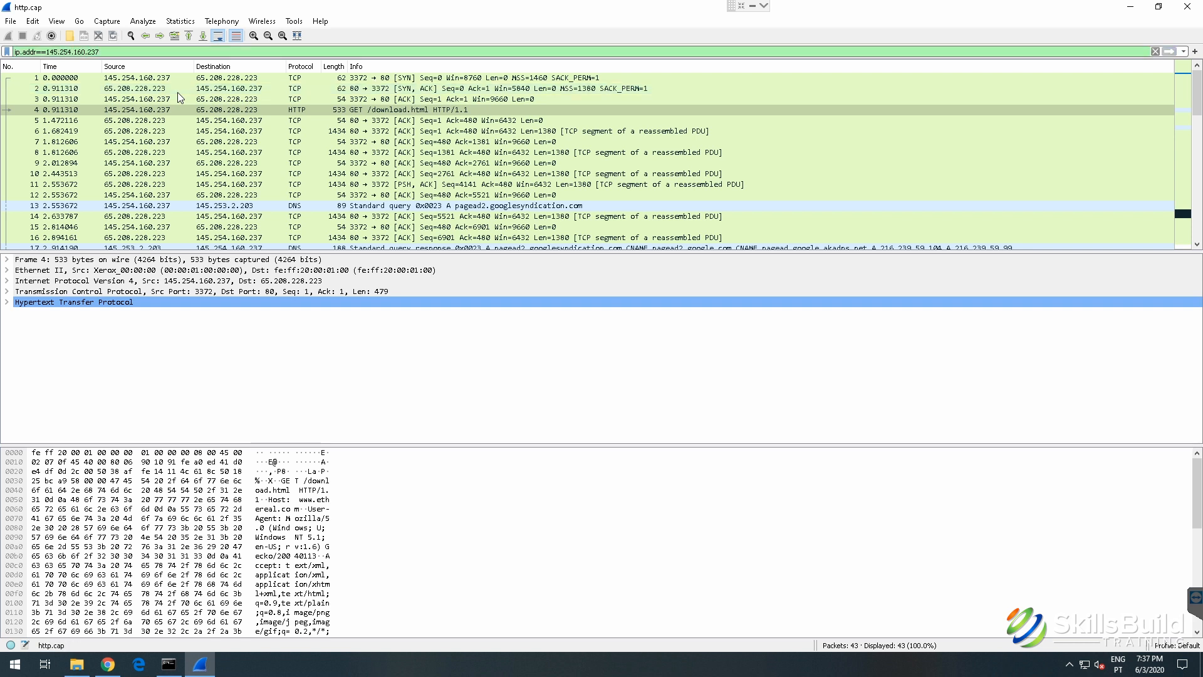
scroll(318, 153, down, 9)
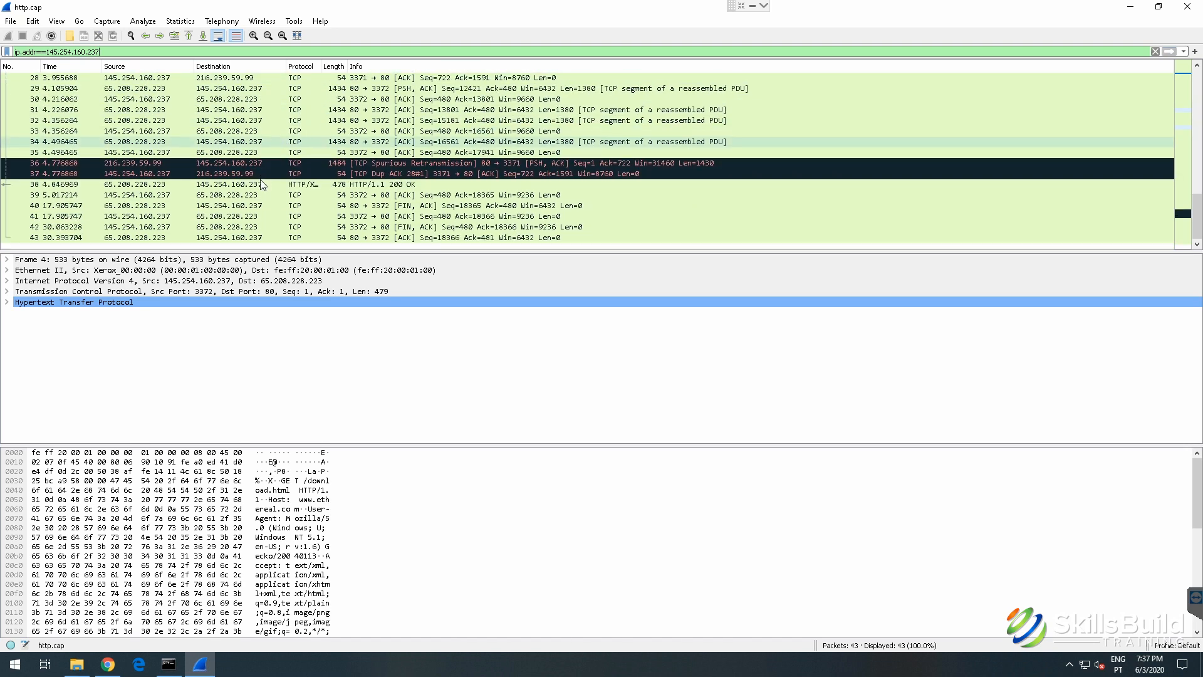
scroll(264, 178, up, 9)
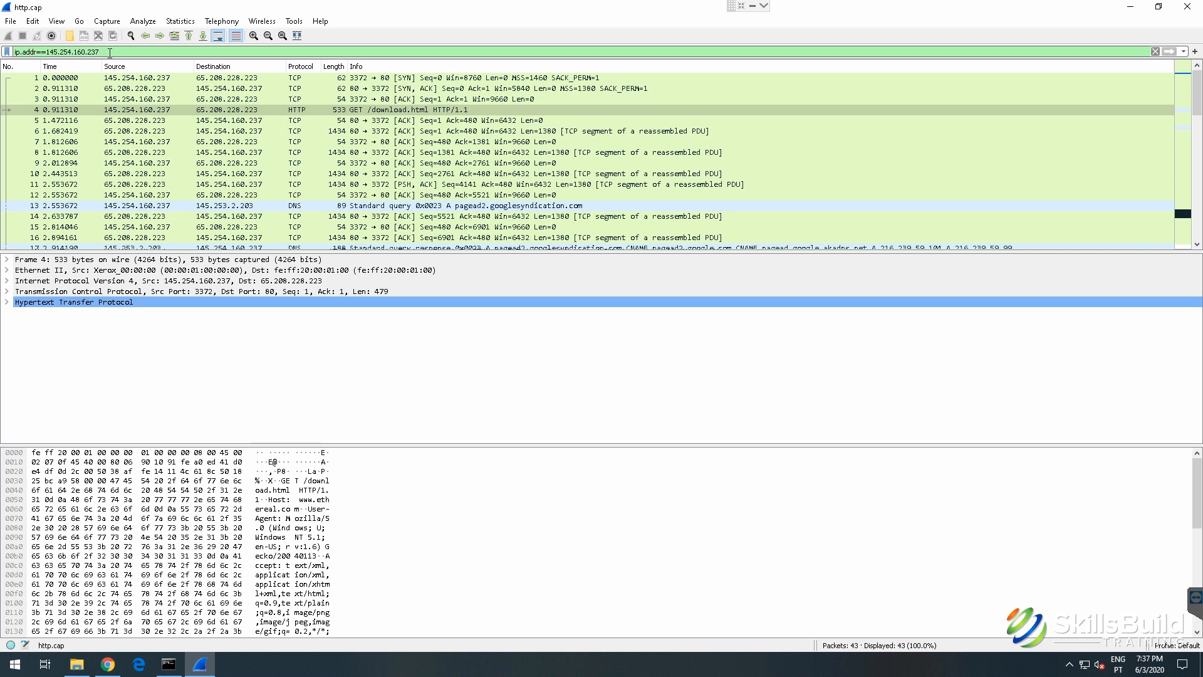
Step: Negate the address filter so that it reads "!(ip.addr==145.254.160.237)" and apply it
text())
text(i)
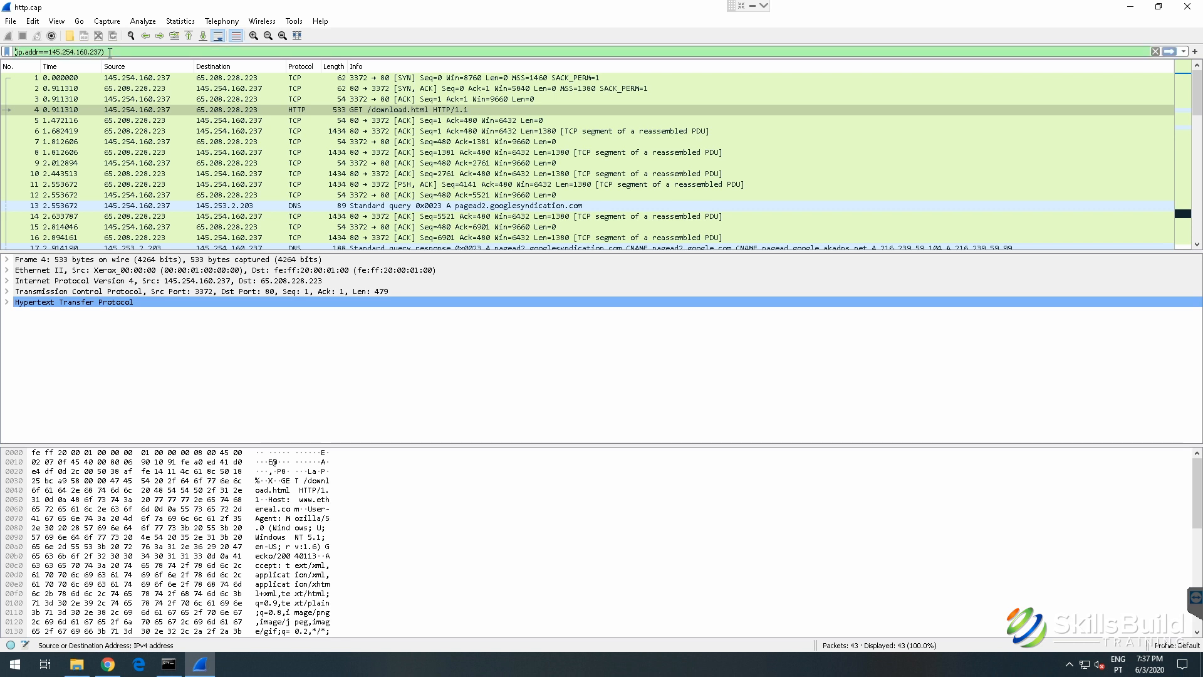
text(()
text(!)
key(Return)
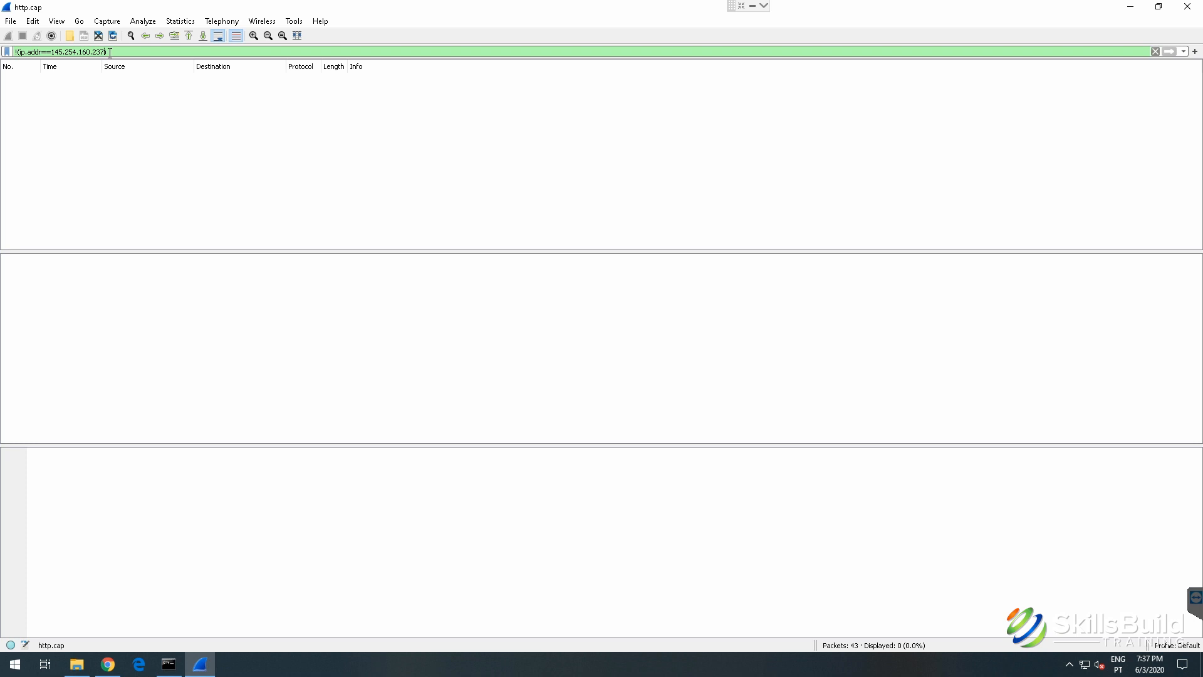
Step: Change the excluded address in the negated display filter to 145.254.160.238 and apply it
key(BackSpace)
text(8)
key(Return)
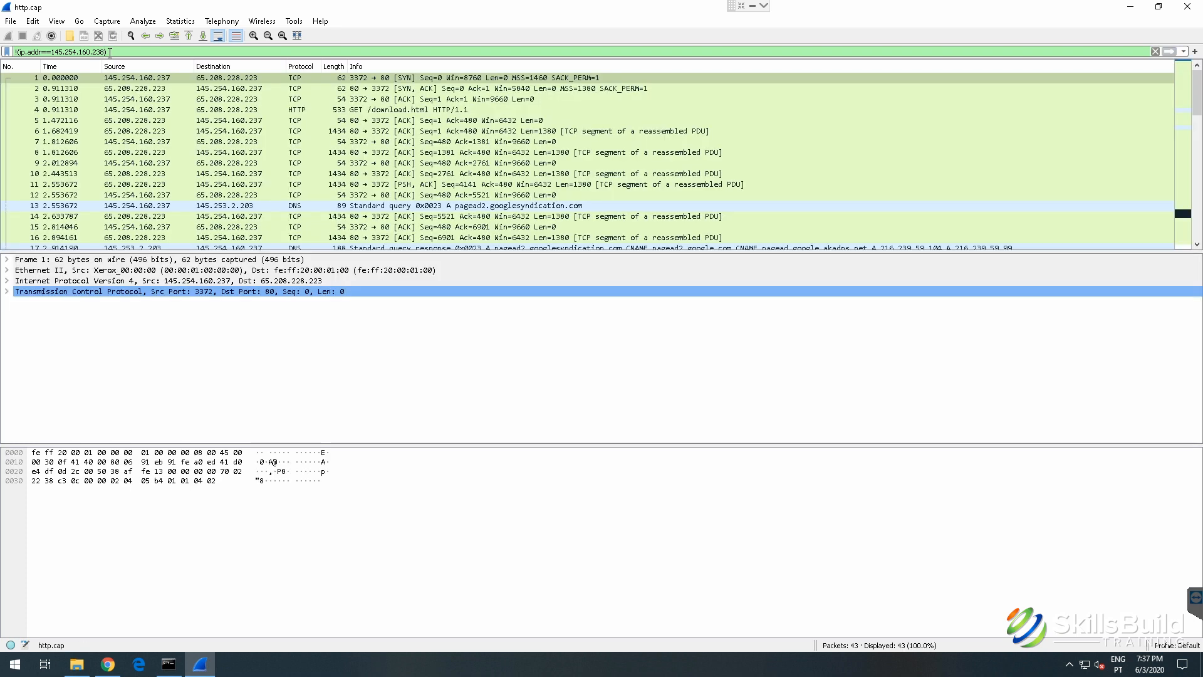
Step: Replace the display filter with "tcp.port == 80" and apply it
triple_click(109, 53)
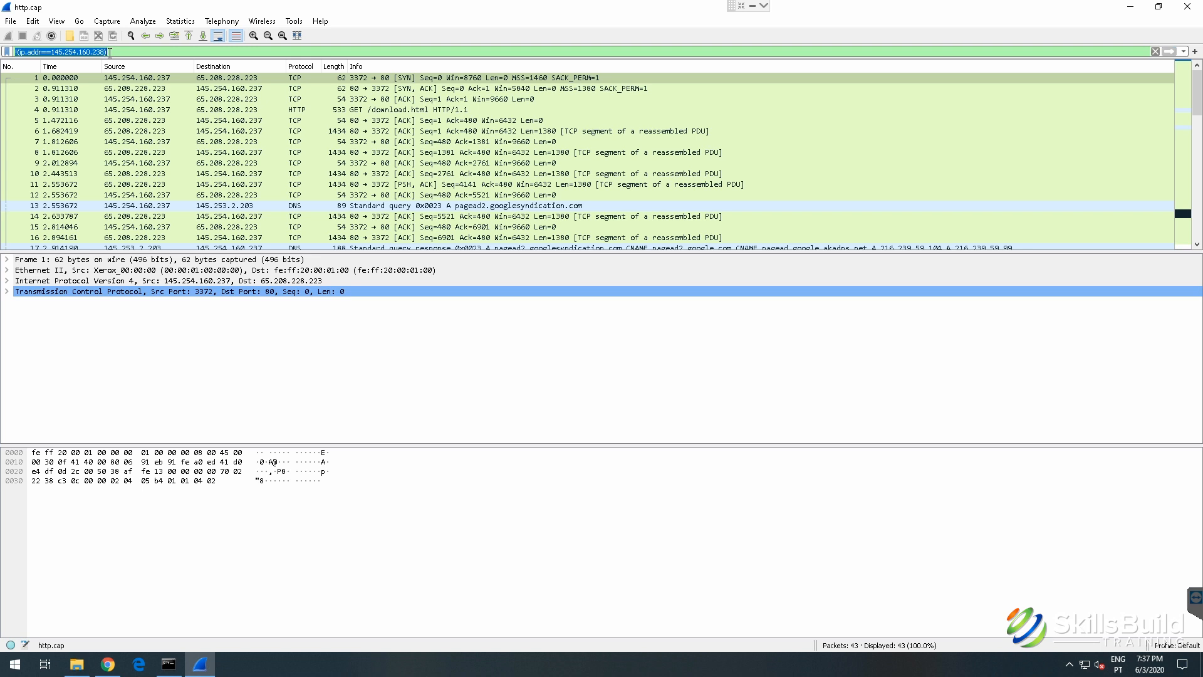
text(tcp.)
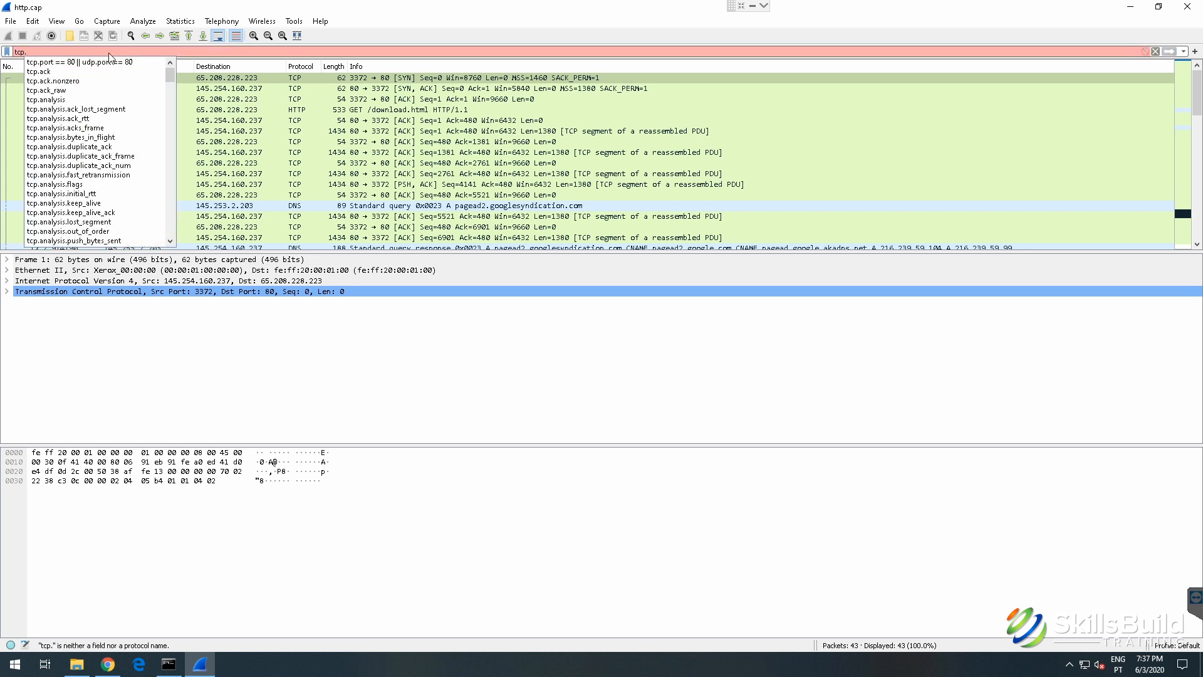
text(port ==)
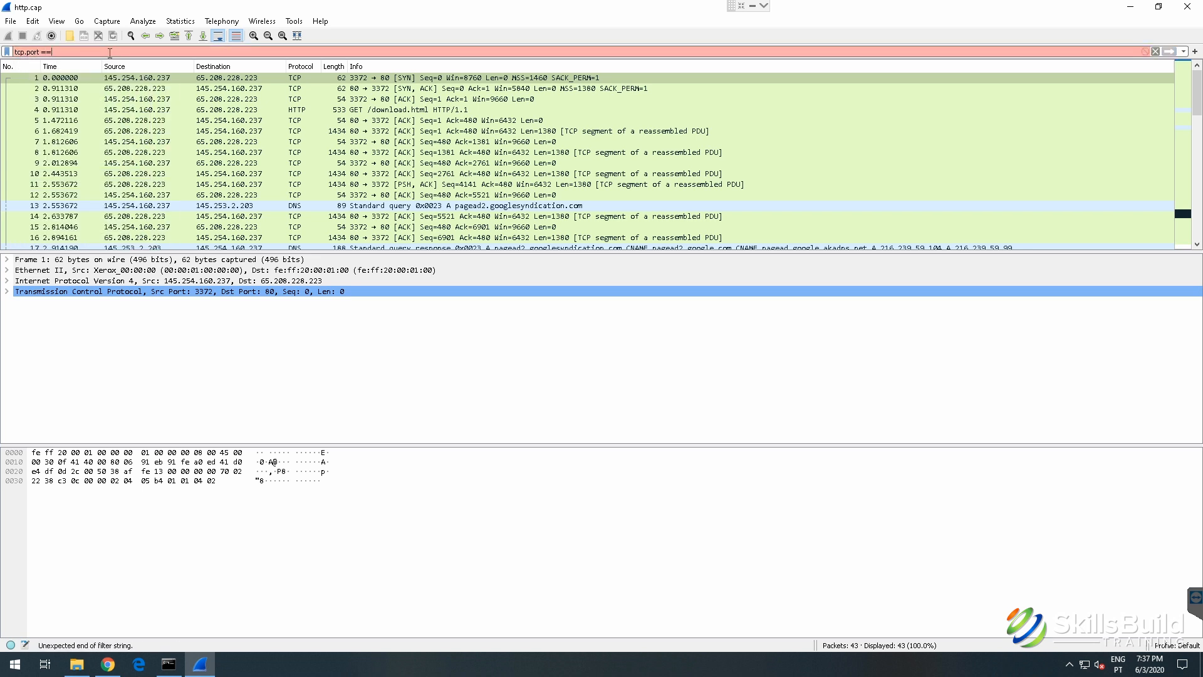
text( 80)
key(Return)
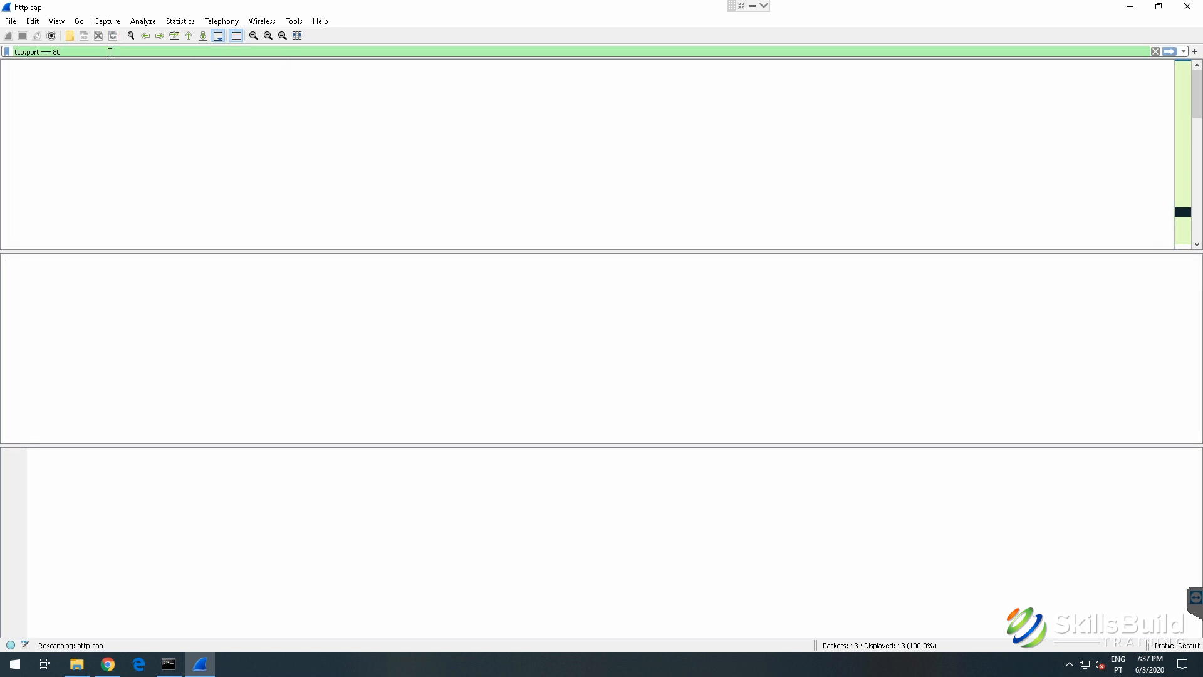
Step: Remove the spaces so the port filter reads "tcp.port==80", reapply it, and look through the packet list
key(Left)
key(Left)
key(BackSpace)
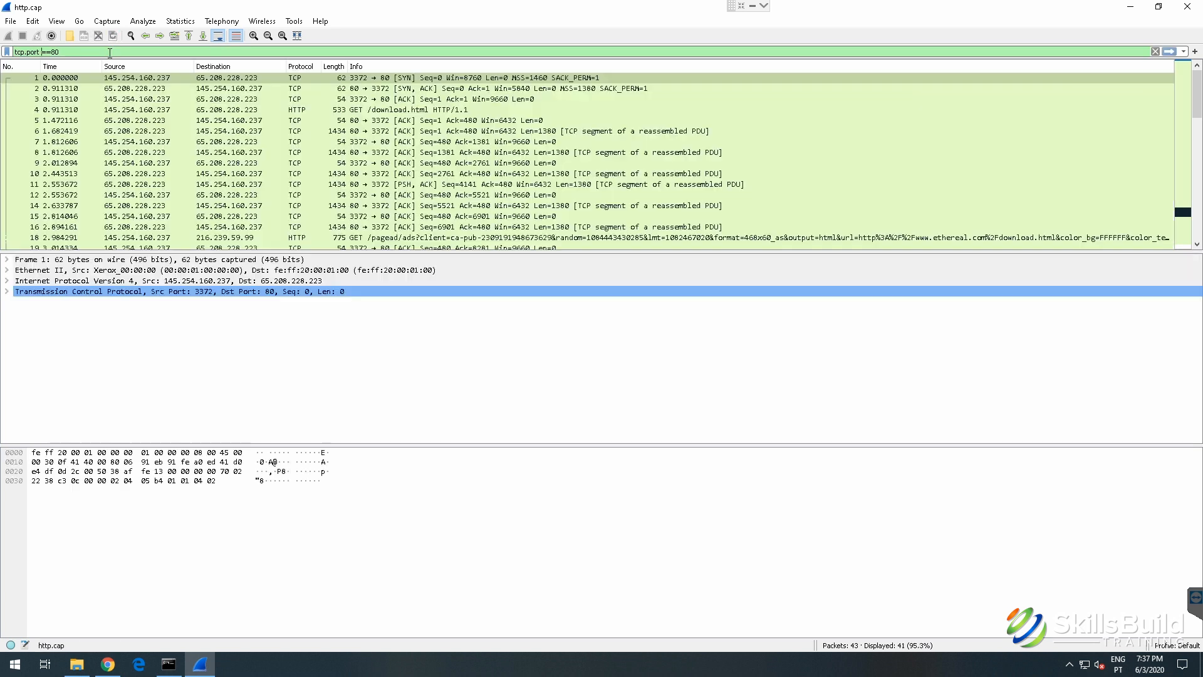
key(Left)
key(Left)
key(BackSpace)
key(BackSpace)
text(t)
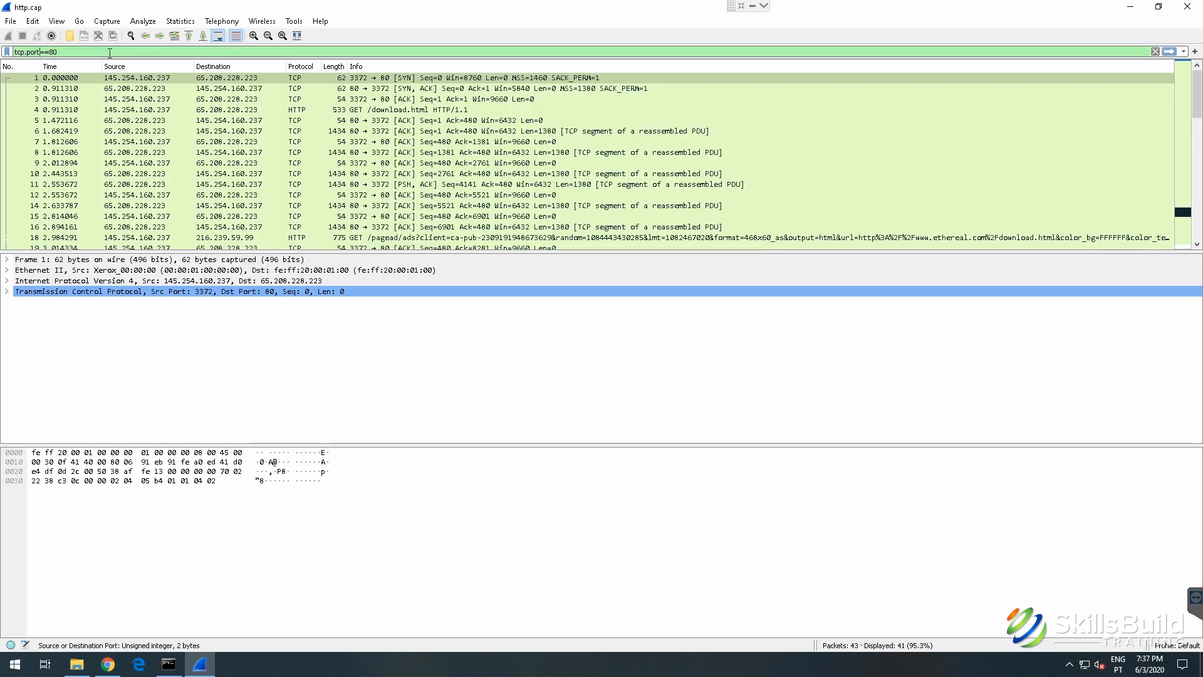
key(Return)
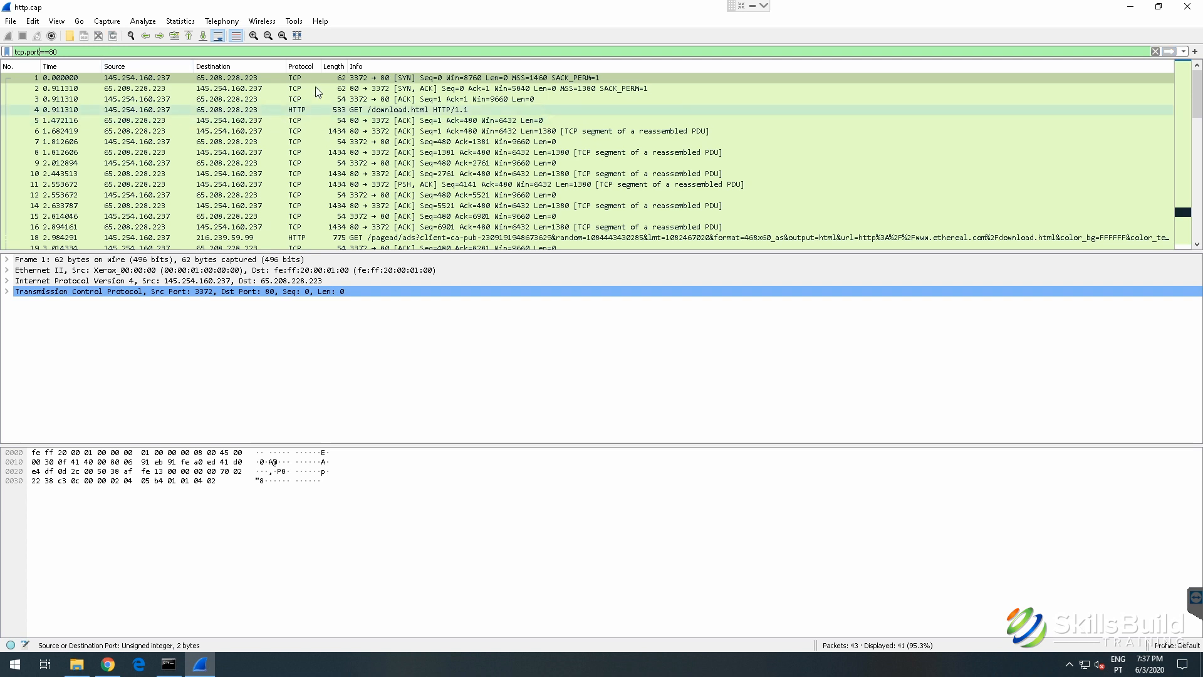
scroll(306, 114, down, 3)
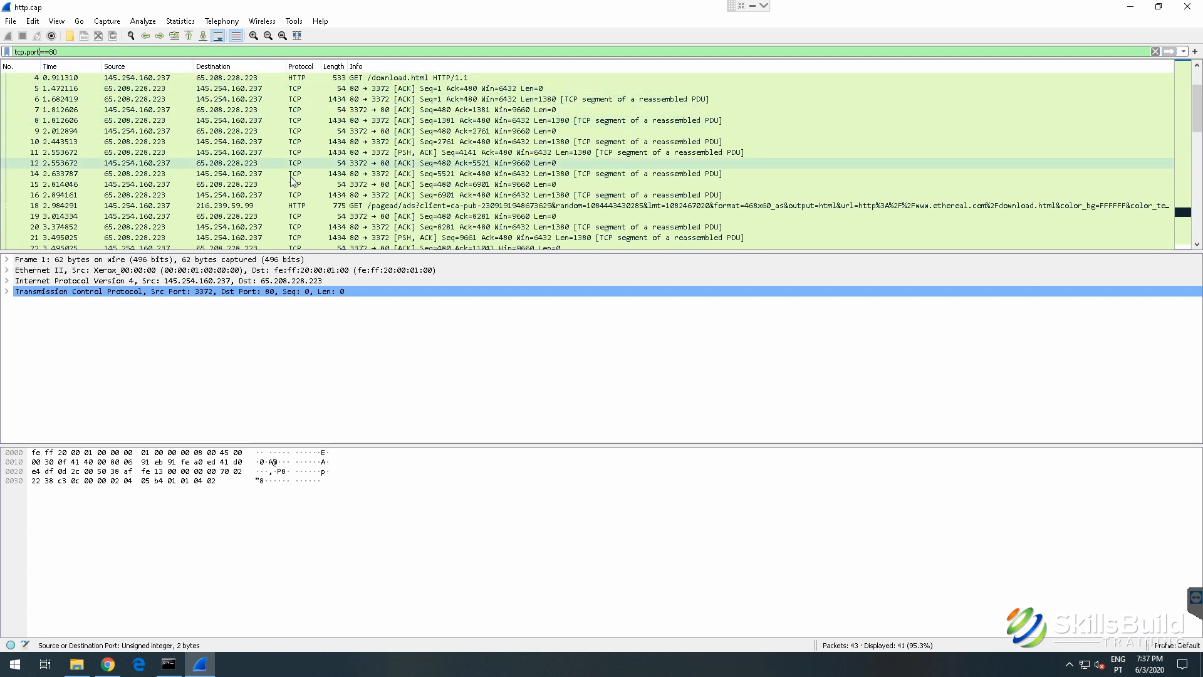
scroll(292, 128, up, 3)
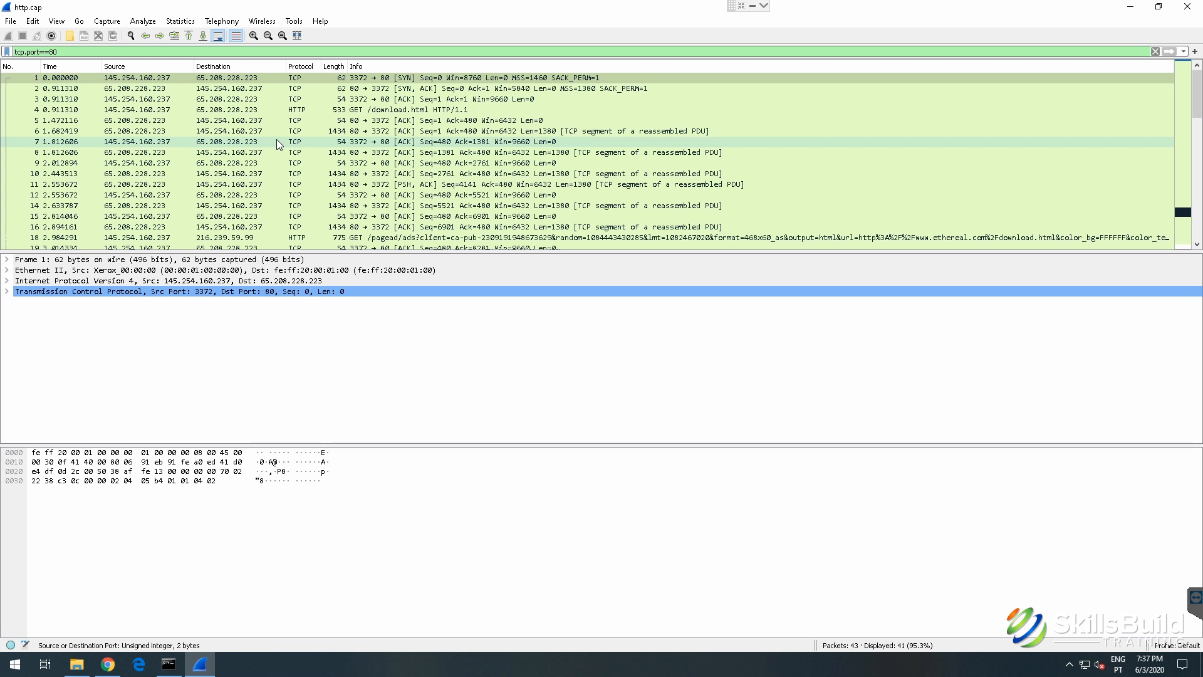
Step: Extend the port filter with an address condition, "tcp.port==80 and ip.addr==145.254.160.237", and apply it
text(and )
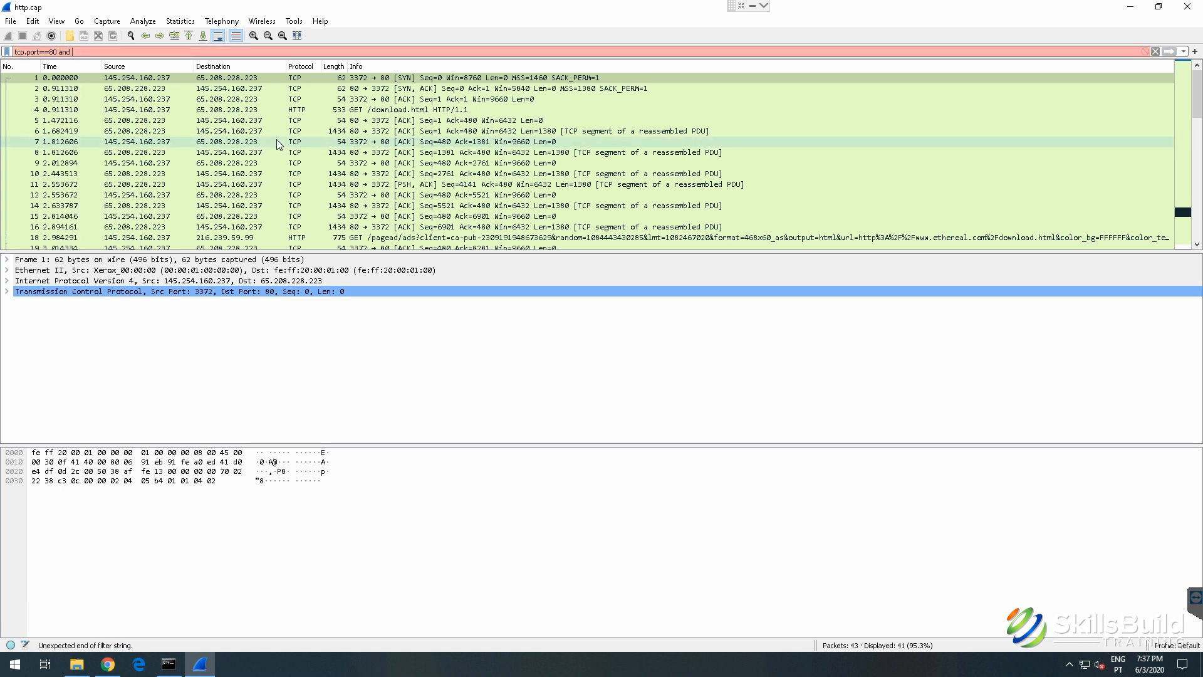
text(ip.addr)
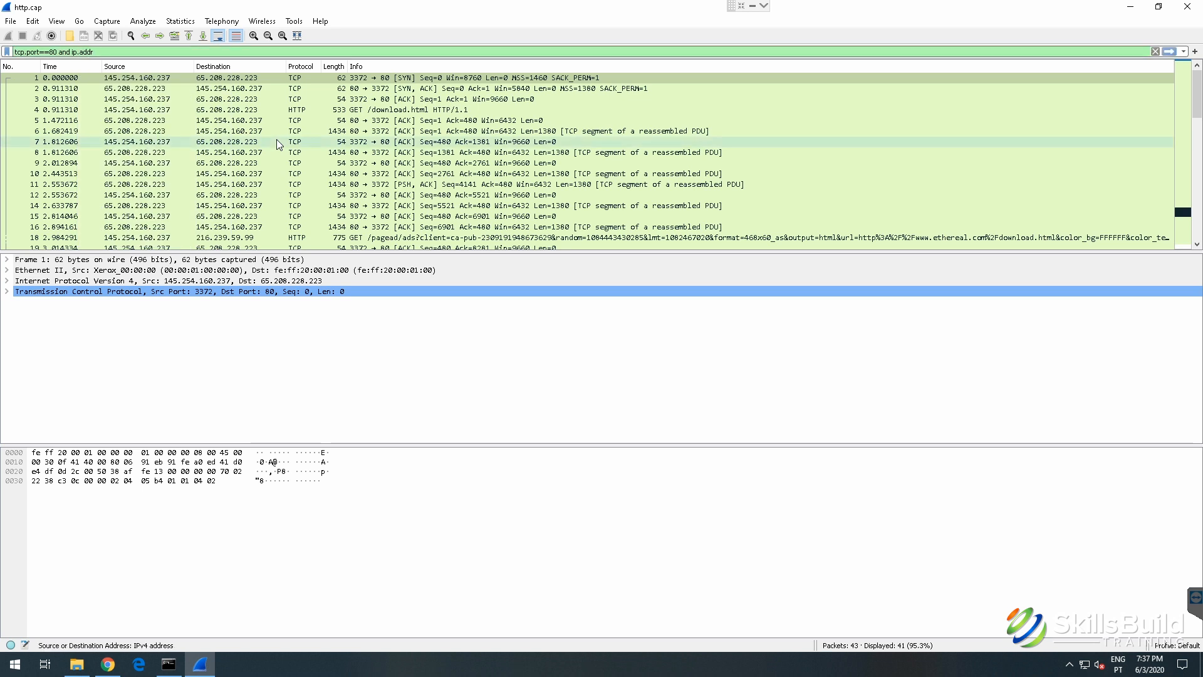
text(=145.254.)
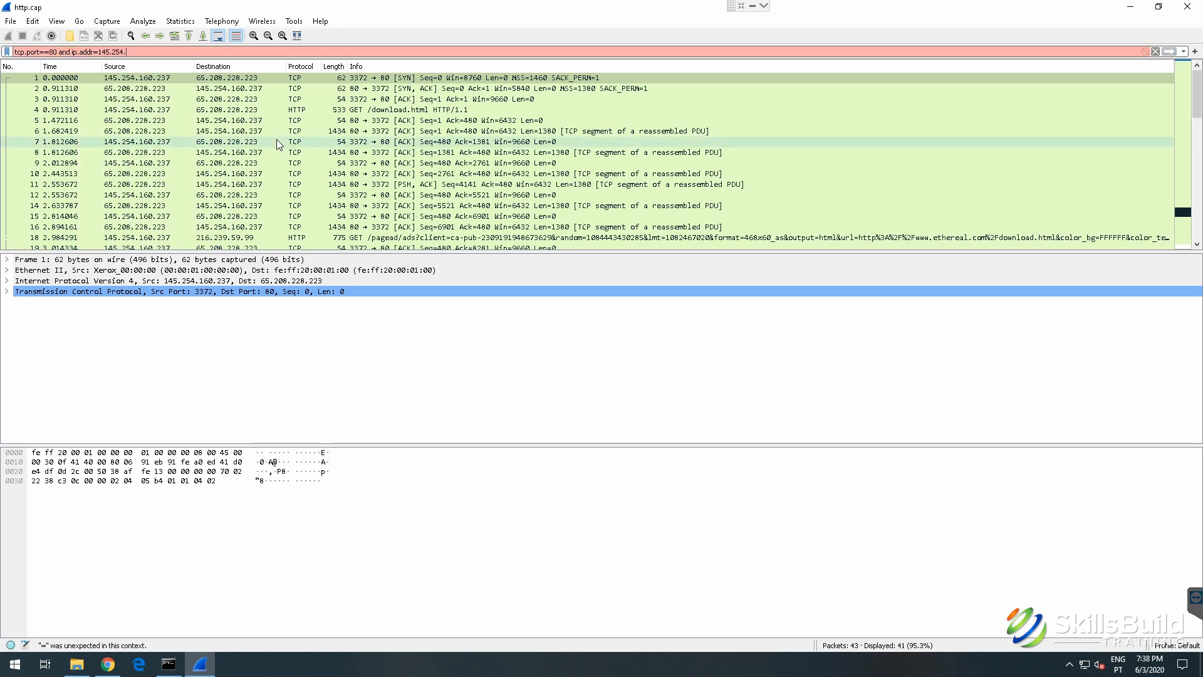
text(160.237)
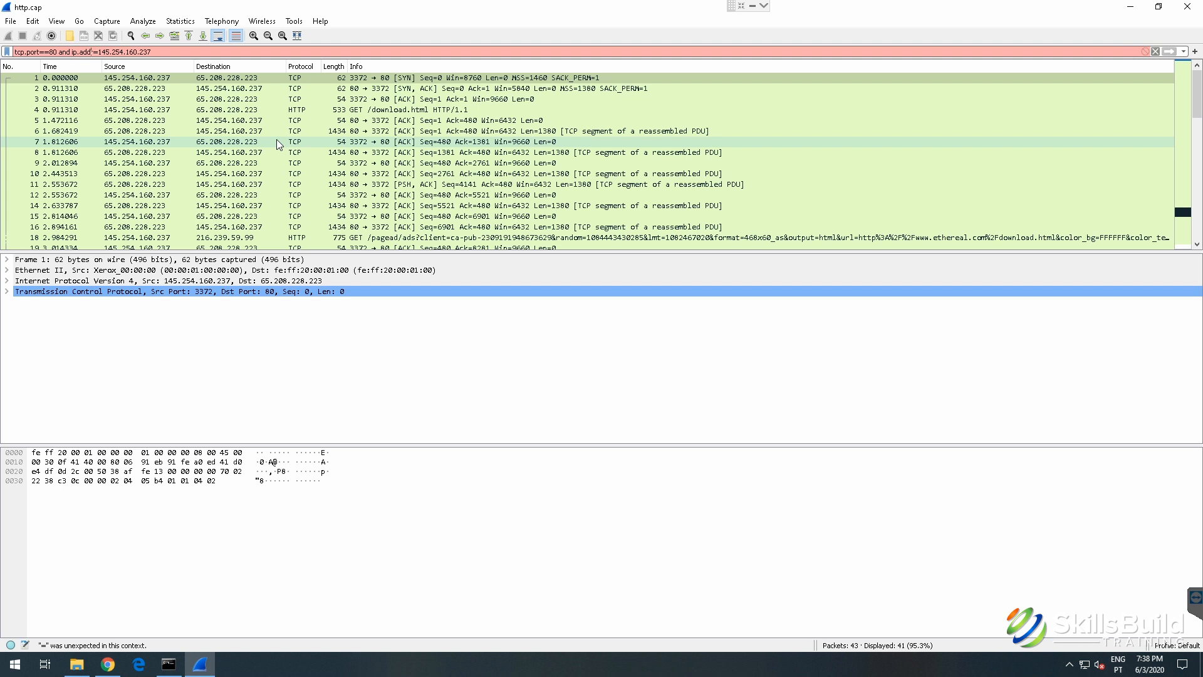
text(r=)
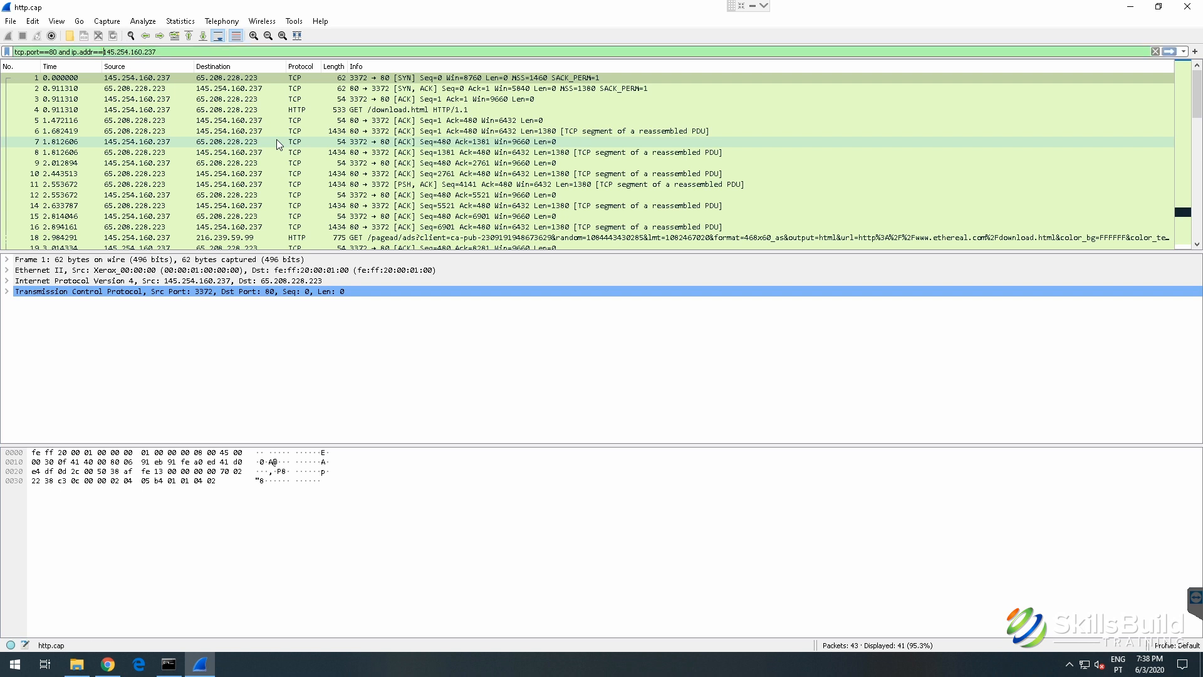
key(Return)
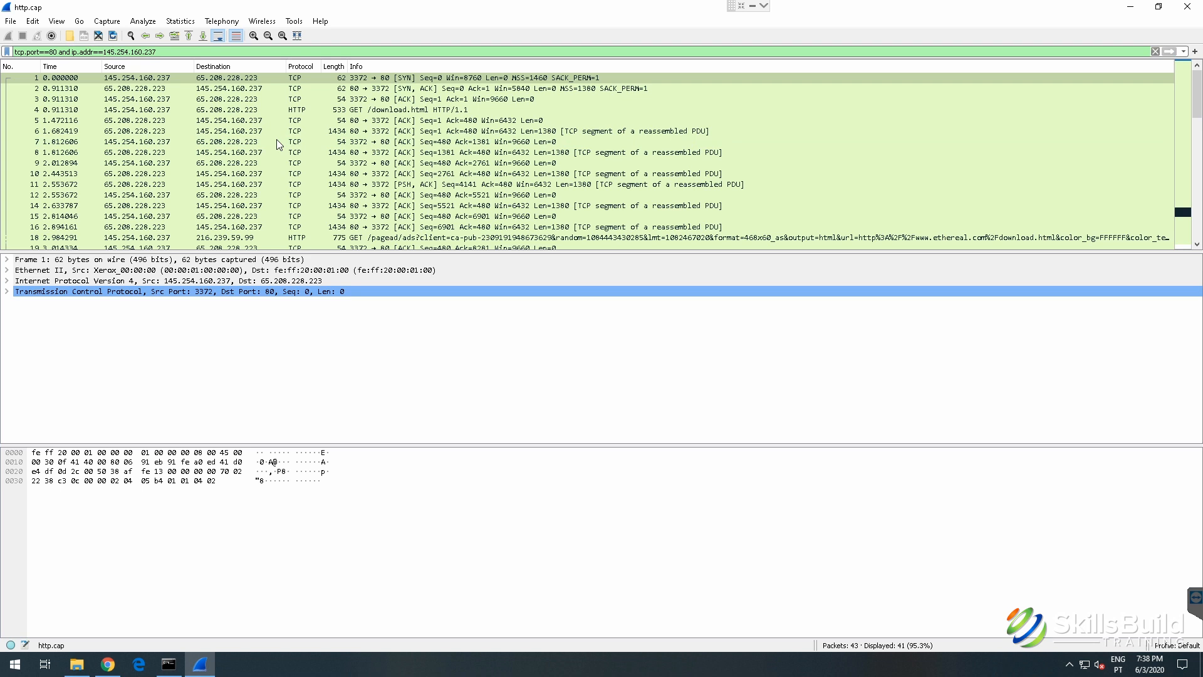
Step: Change the port in the combined display filter to 81 and apply it
click(55, 51)
key(BackSpace)
text(1)
key(Return)
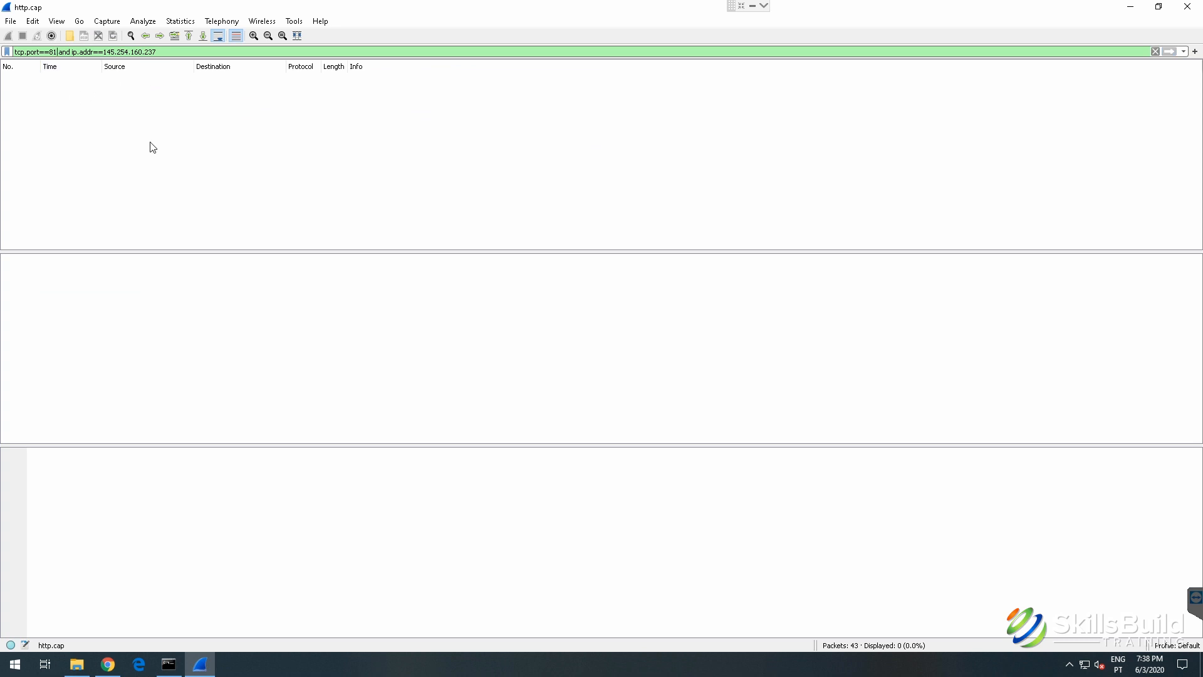
Step: Clear the combined display filter to list all packets in the capture
key(ctrl+a)
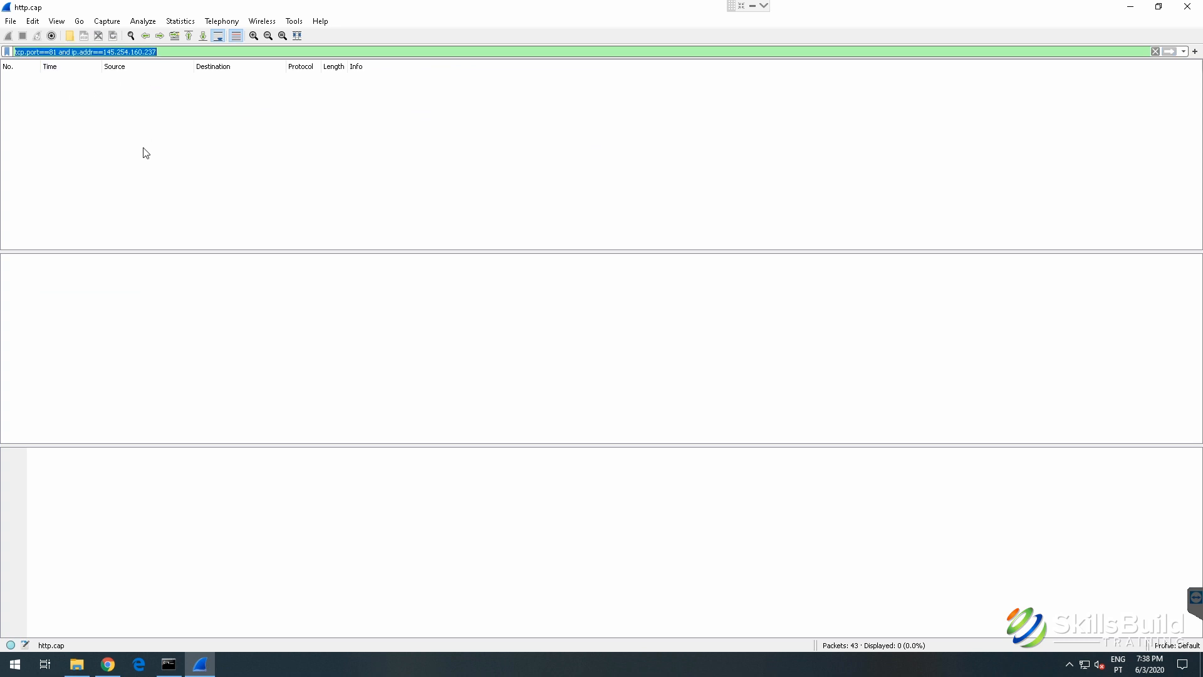
key(BackSpace)
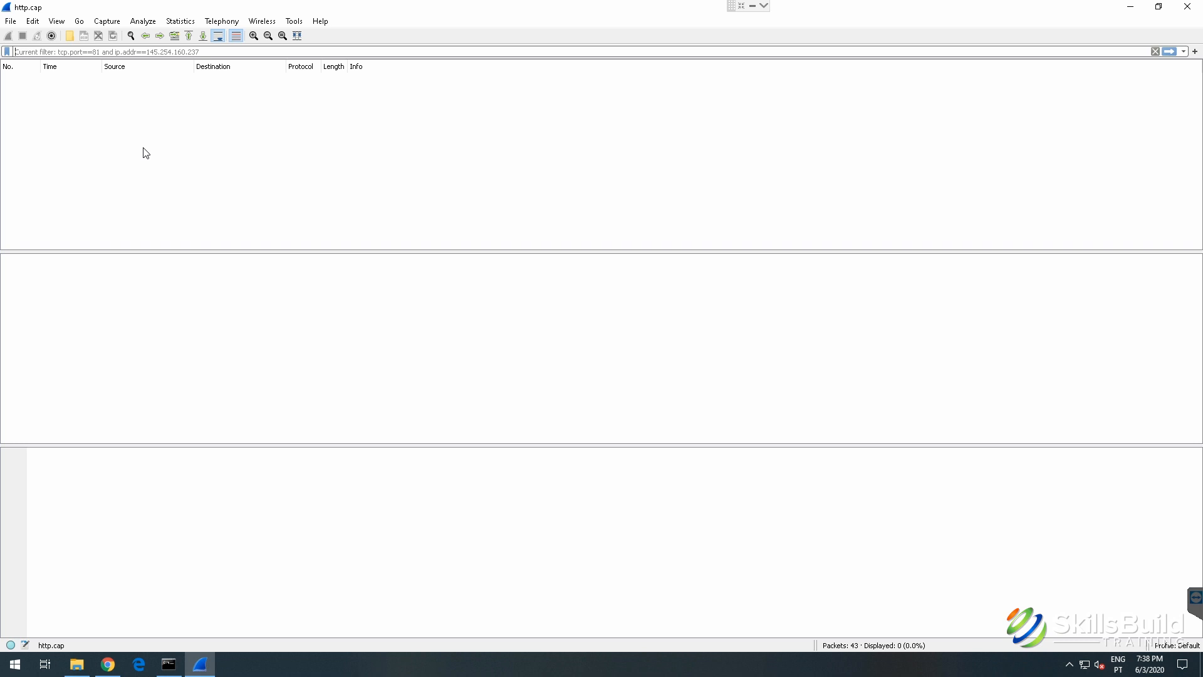
key(Return)
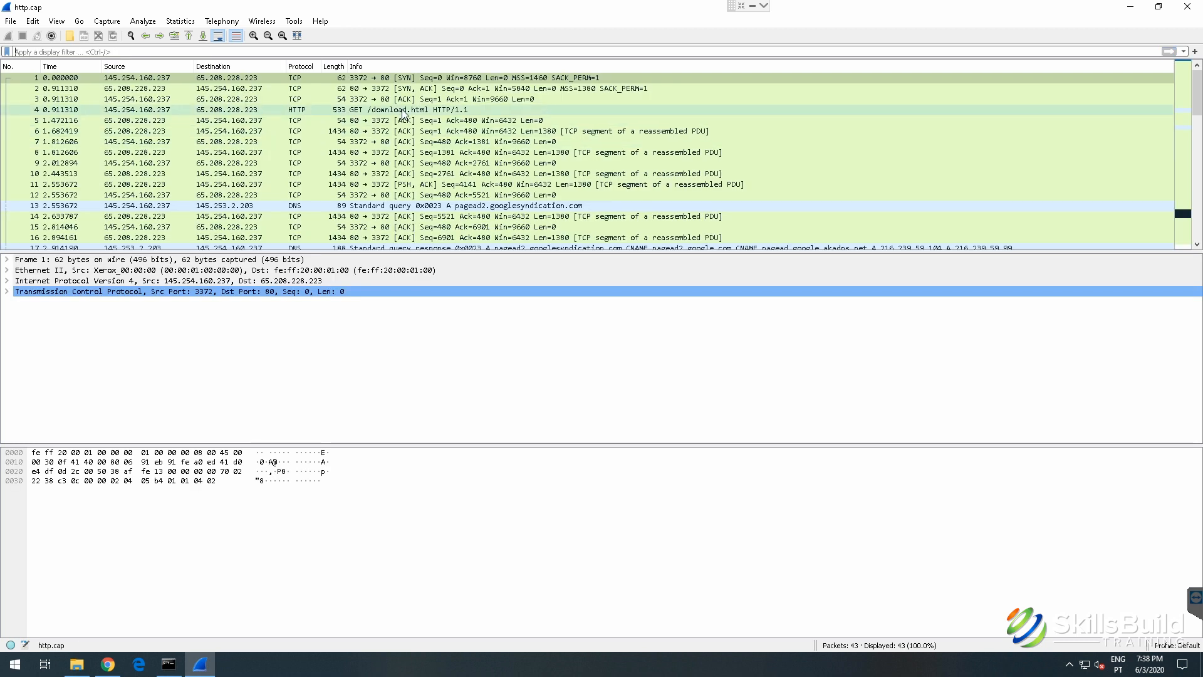
Step: Apply the display filter "http" and select the GET /download.html packet to view its protocol details and bytes
text(http)
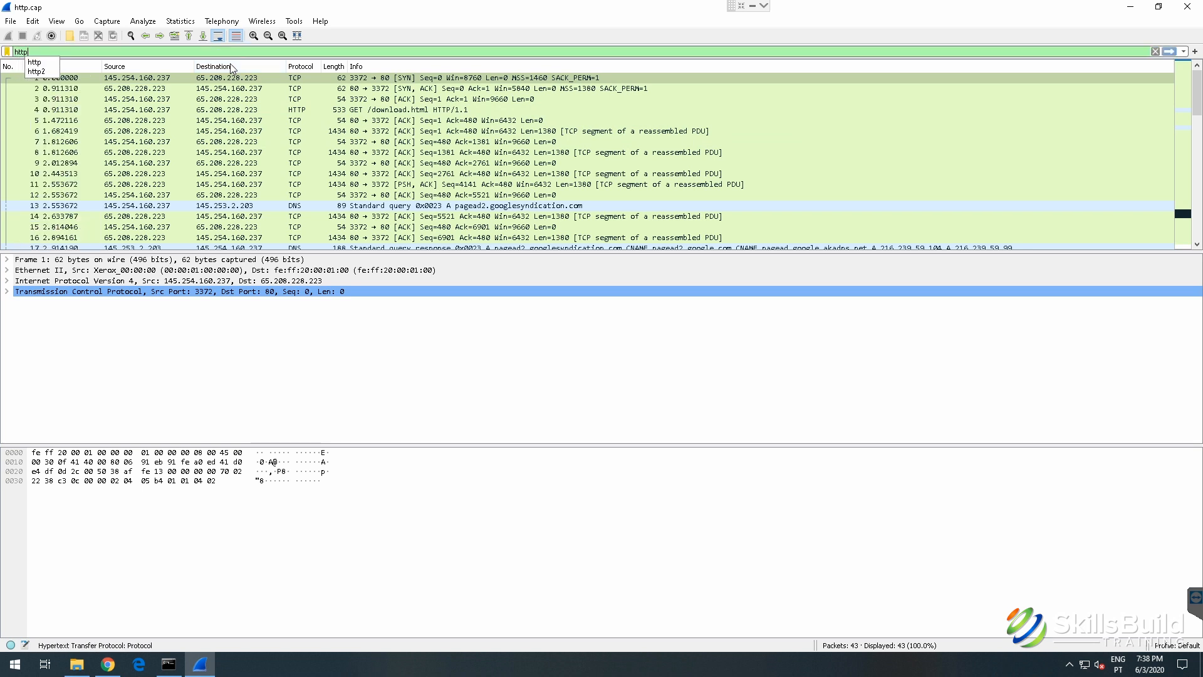
key(Return)
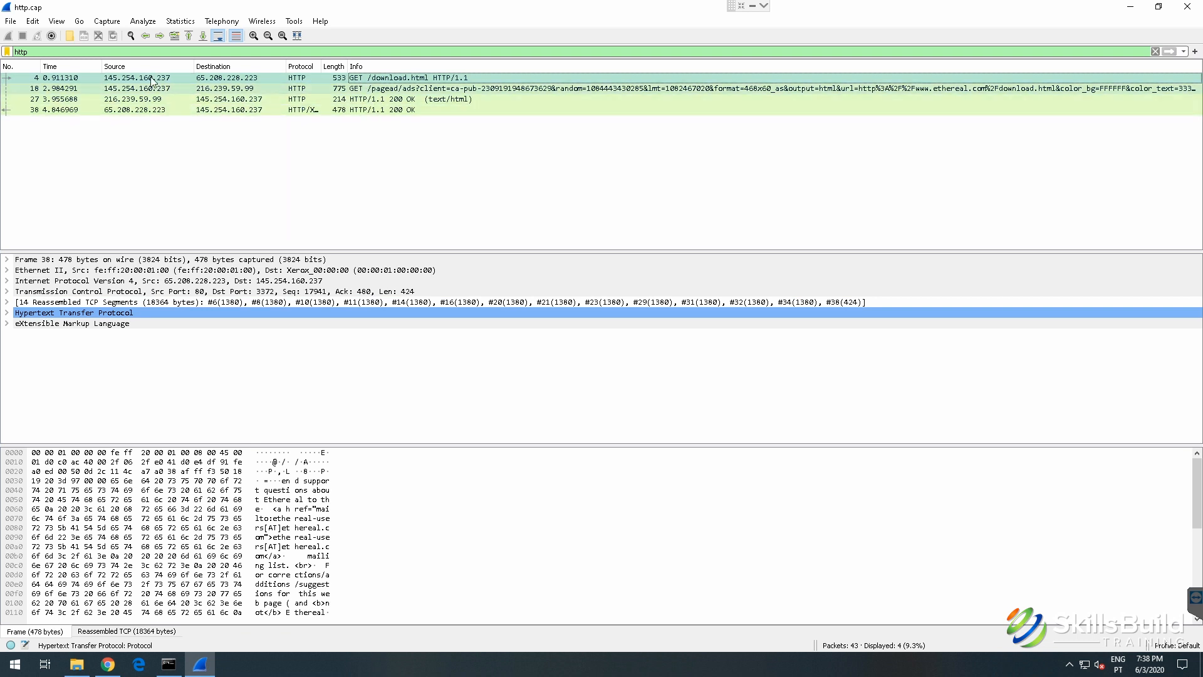
double_click(24, 52)
click(25, 52)
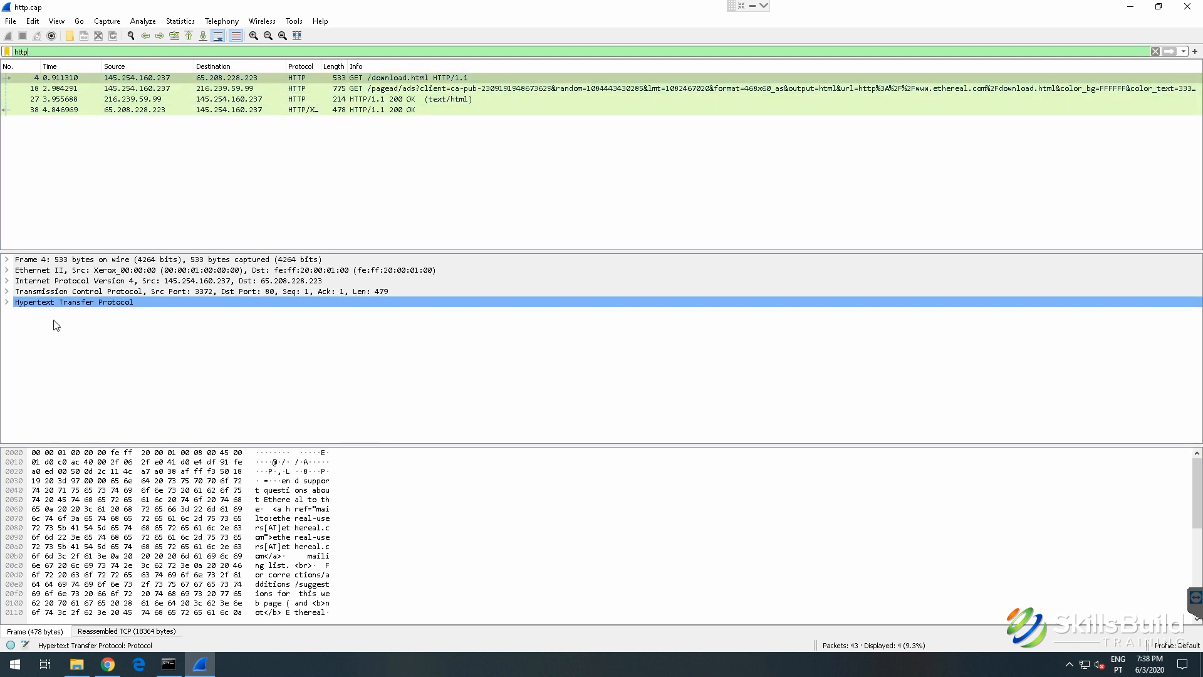
click(7, 302)
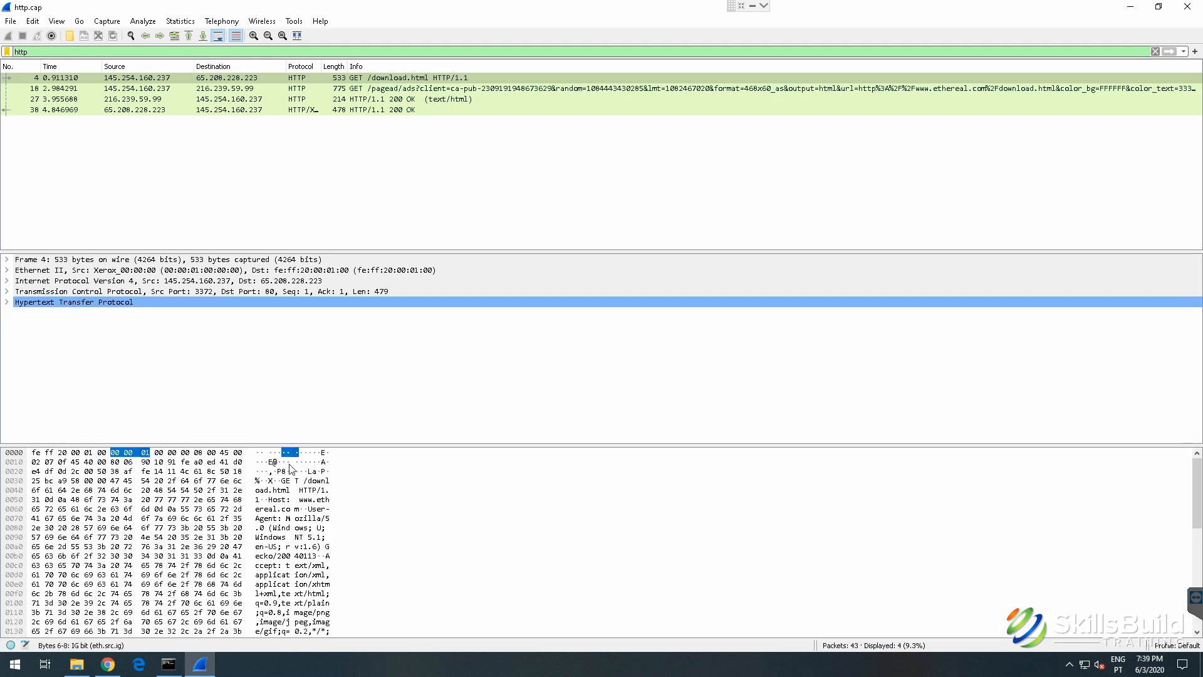
Step: Examine the TCP and HTTP details of the GET /download.html packet, including its request method, URI and version
click(8, 292)
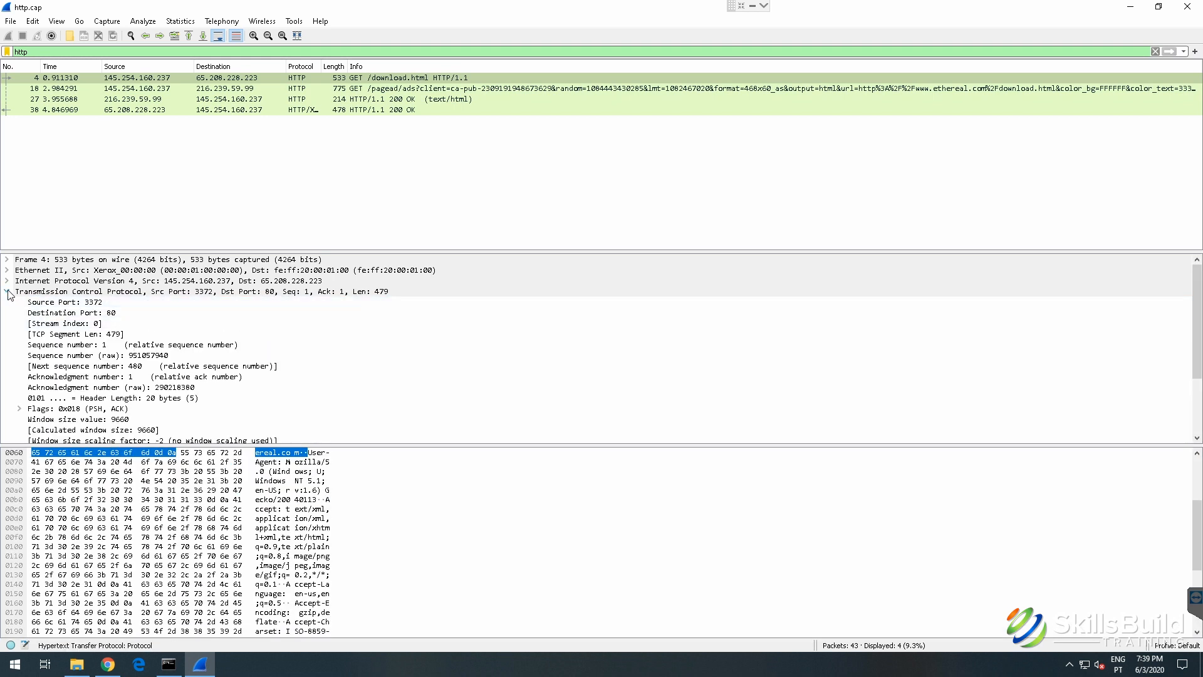
click(7, 292)
click(7, 302)
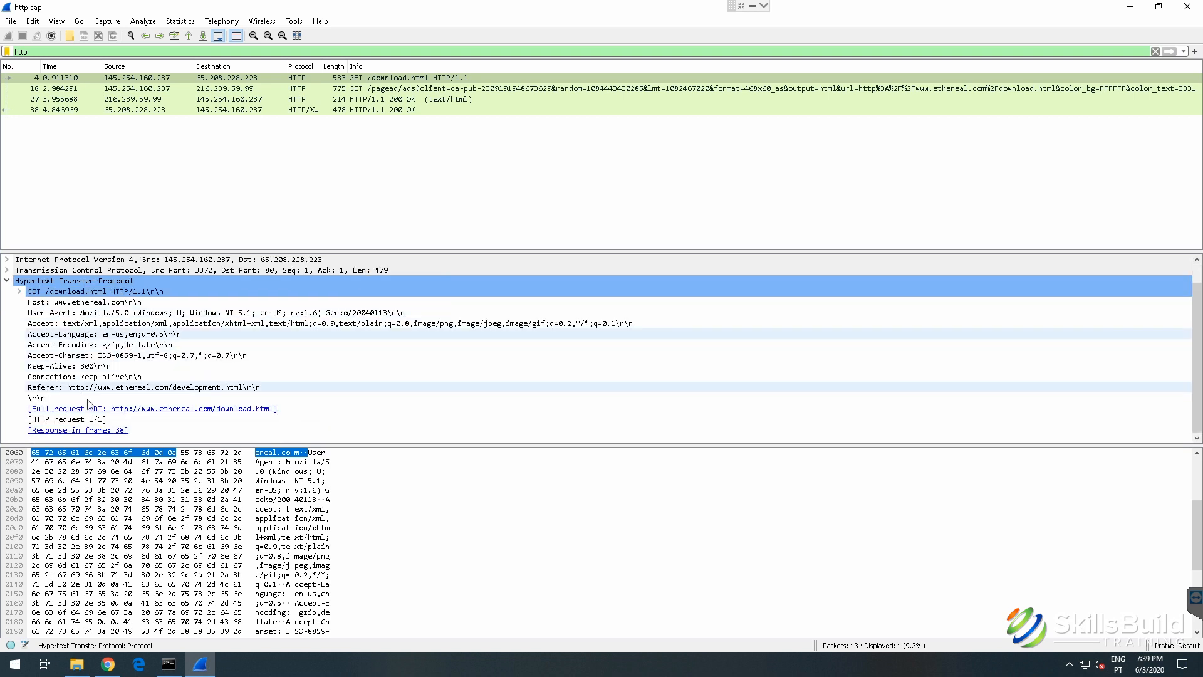
click(19, 291)
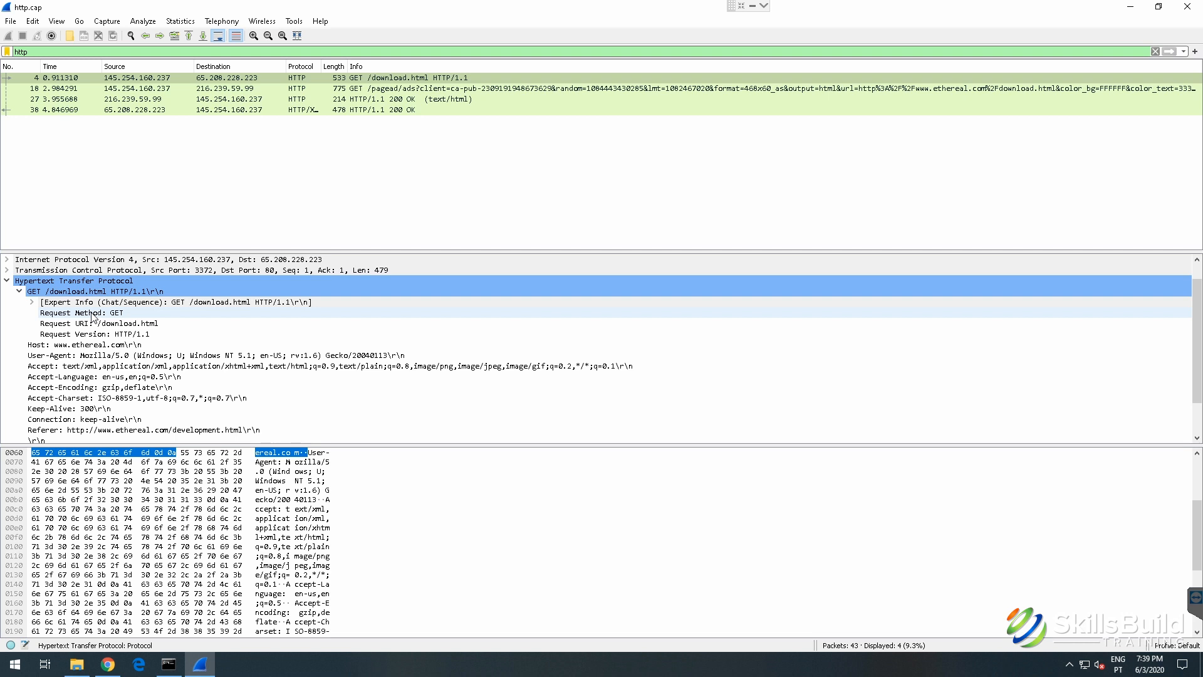
click(7, 282)
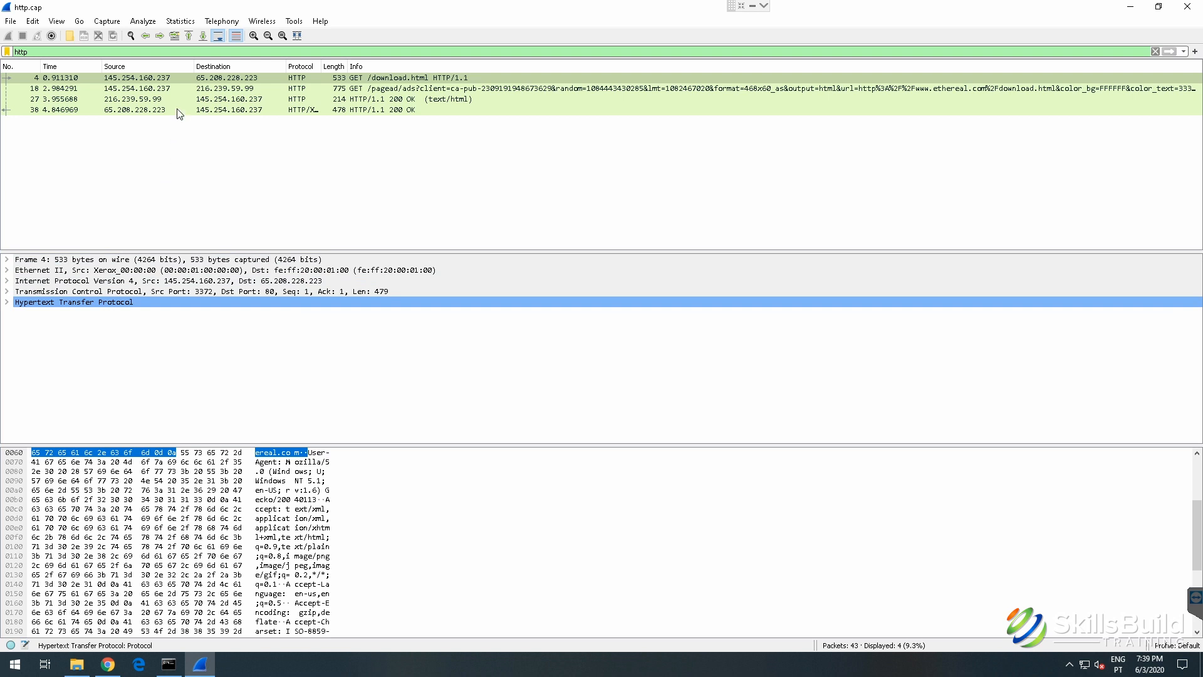
Step: Follow the HTTP stream of the GET /download.html packet
right_click(155, 81)
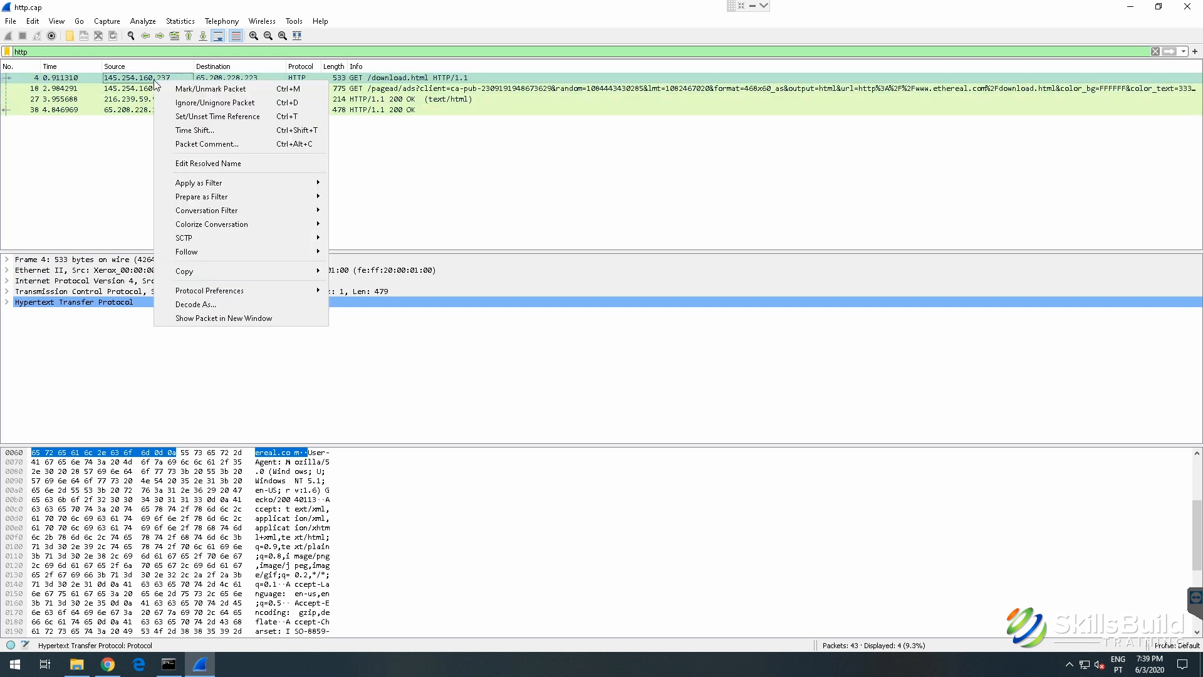
mouse_move(212, 255)
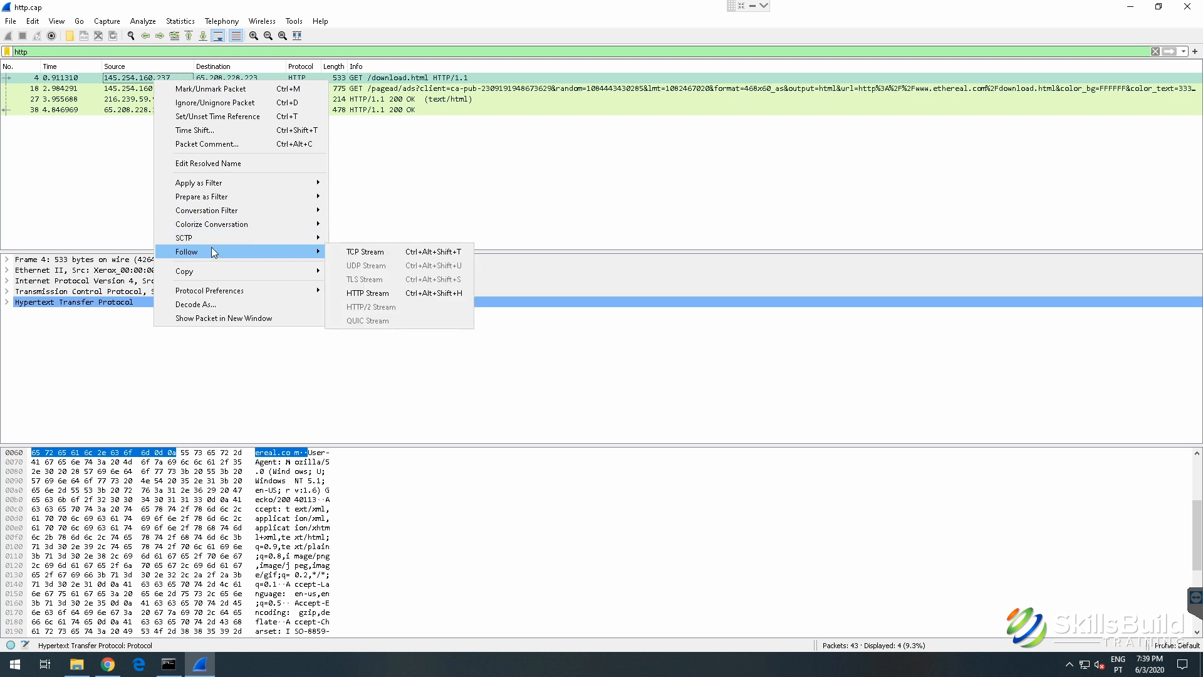
click(360, 293)
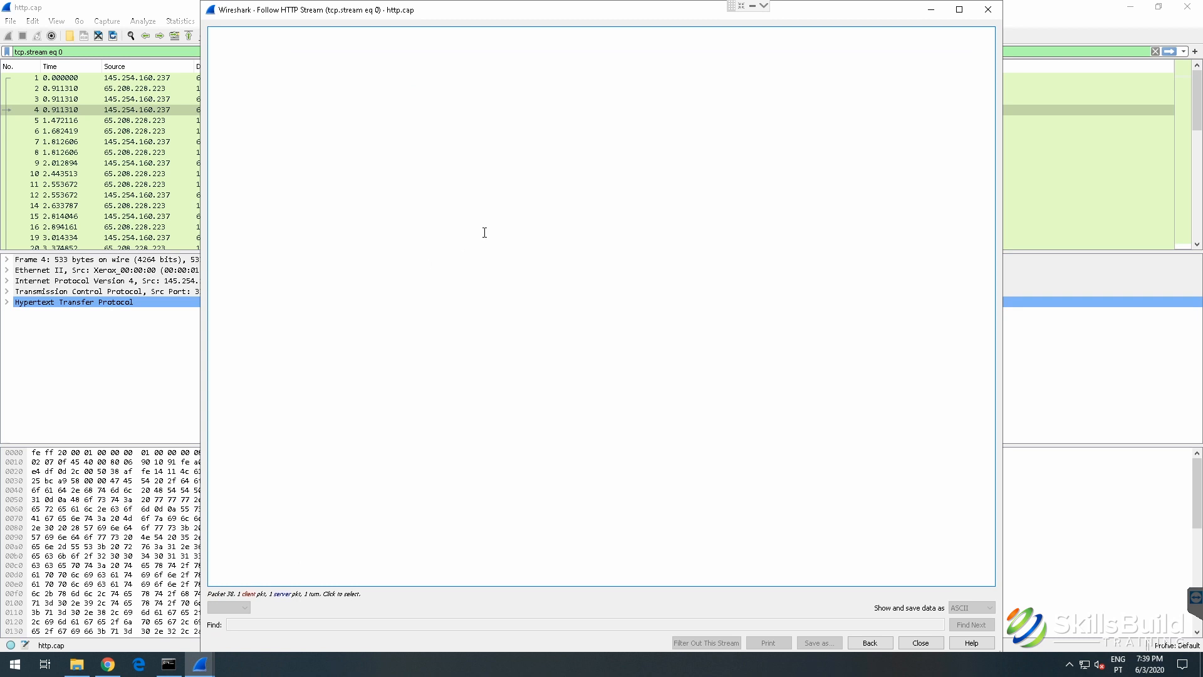
Step: Highlight the client's GET request headers in the followed HTTP stream, from the request line through the Referer line
click(213, 36)
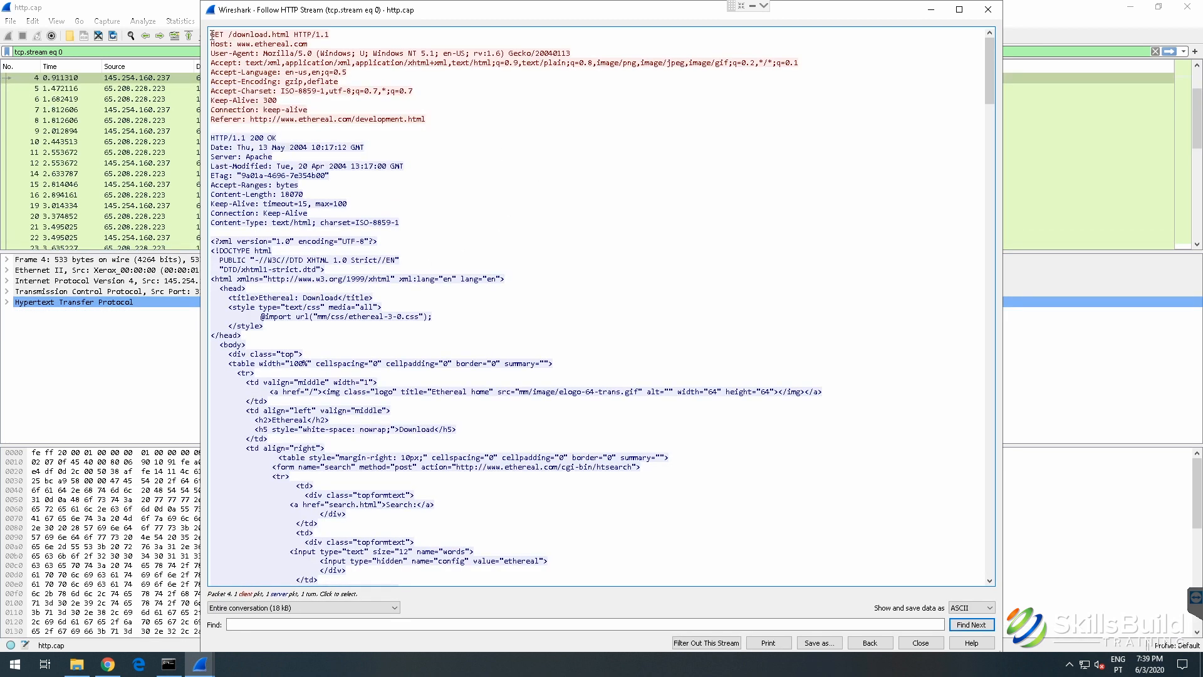
drag(212, 35, 320, 168)
click(413, 147)
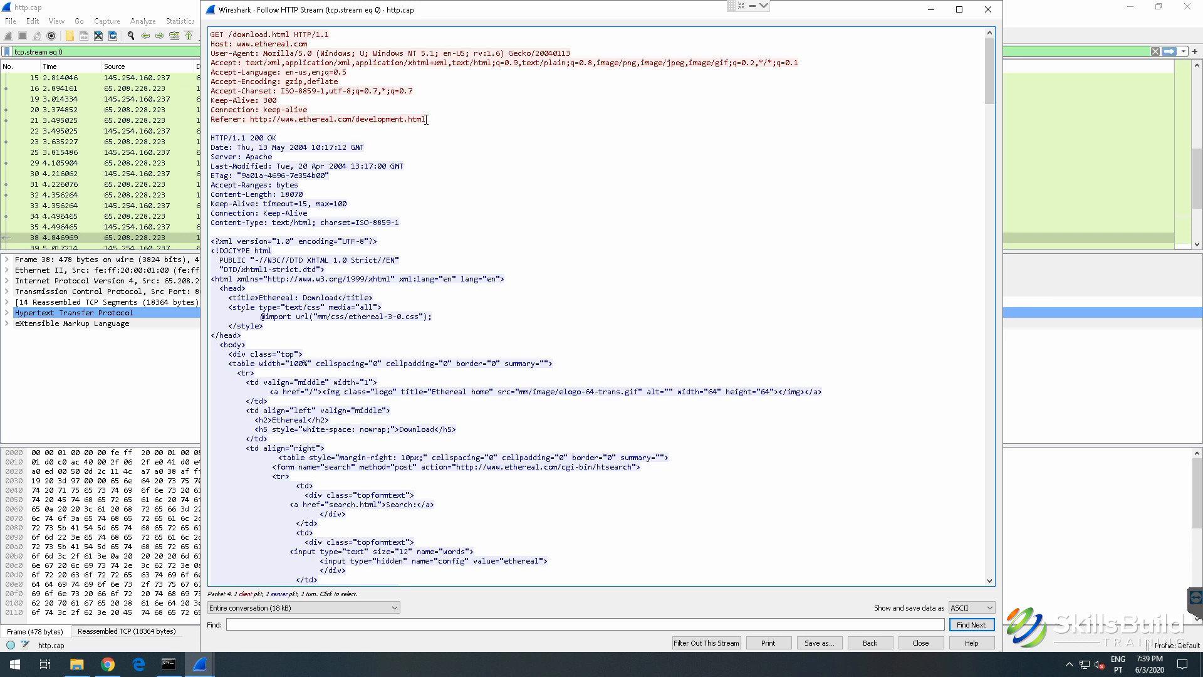
drag(428, 119, 198, 31)
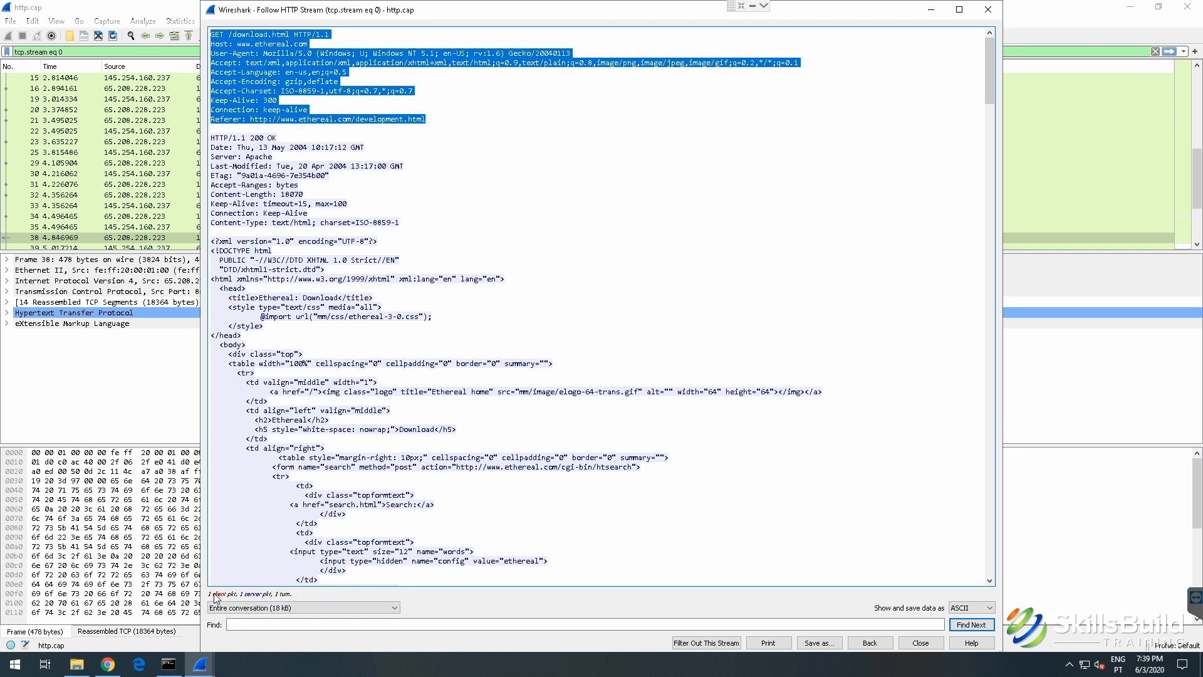
click(211, 143)
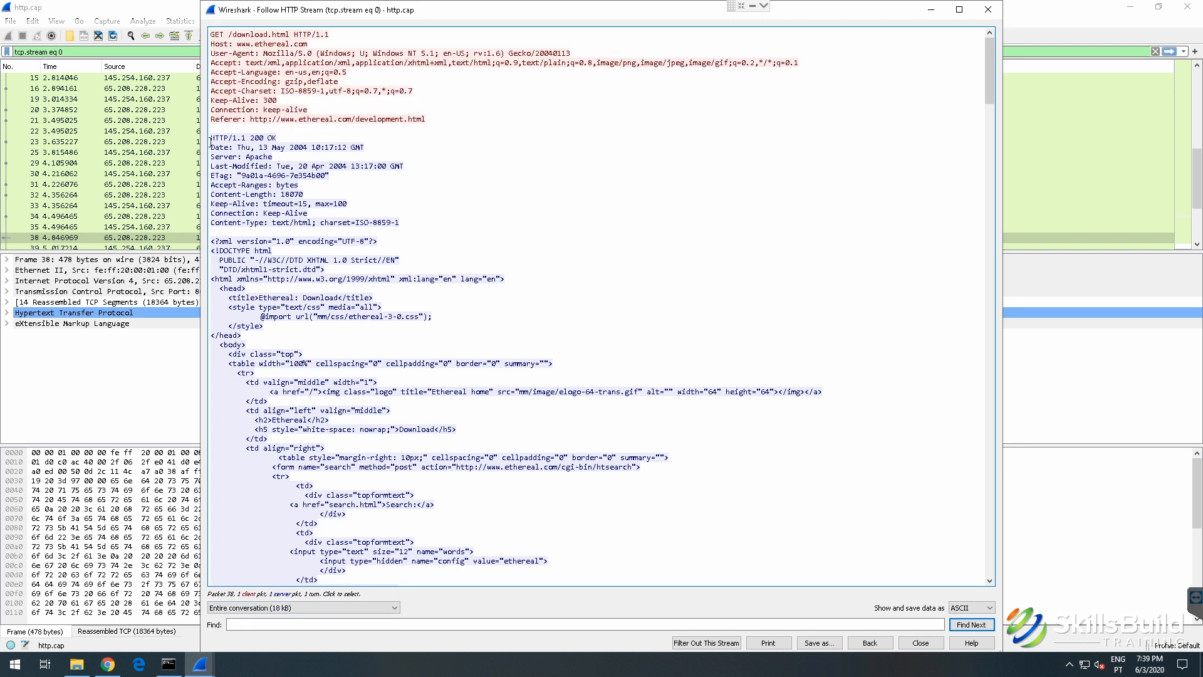
drag(426, 119, 204, 34)
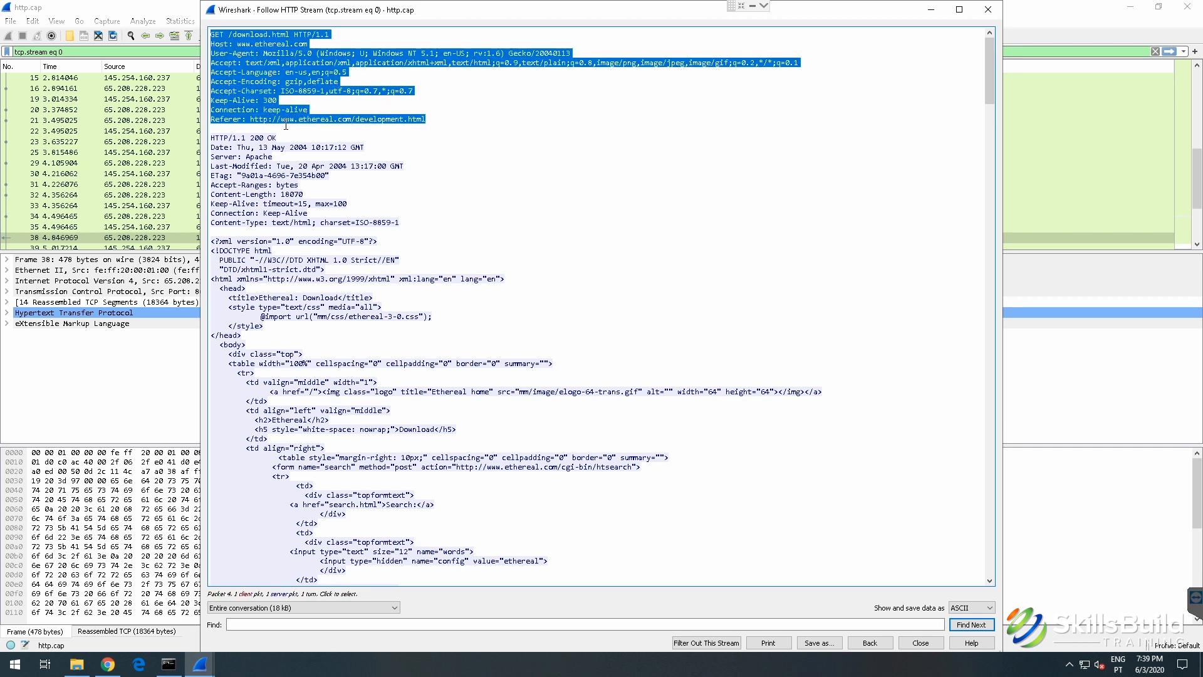
Step: Highlight the server's HTTP/1.1 200 OK response and its HTML content, review it, and close the HTTP stream
drag(211, 137, 376, 515)
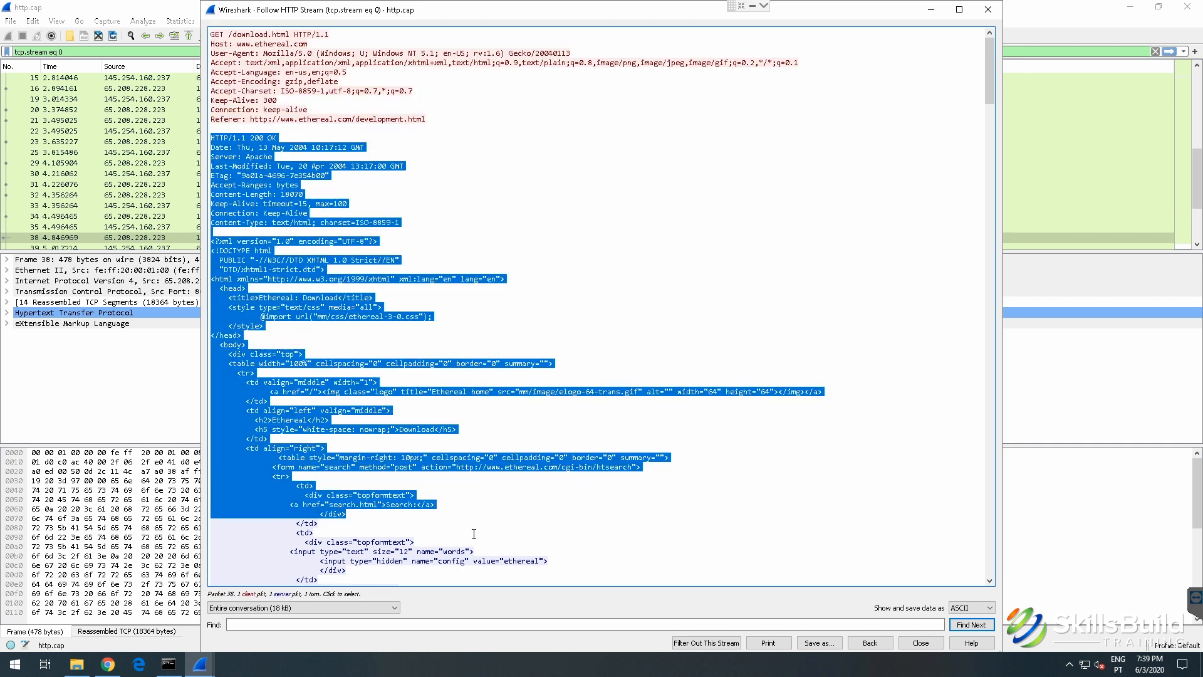
drag(474, 534, 523, 581)
scroll(493, 454, down, 6)
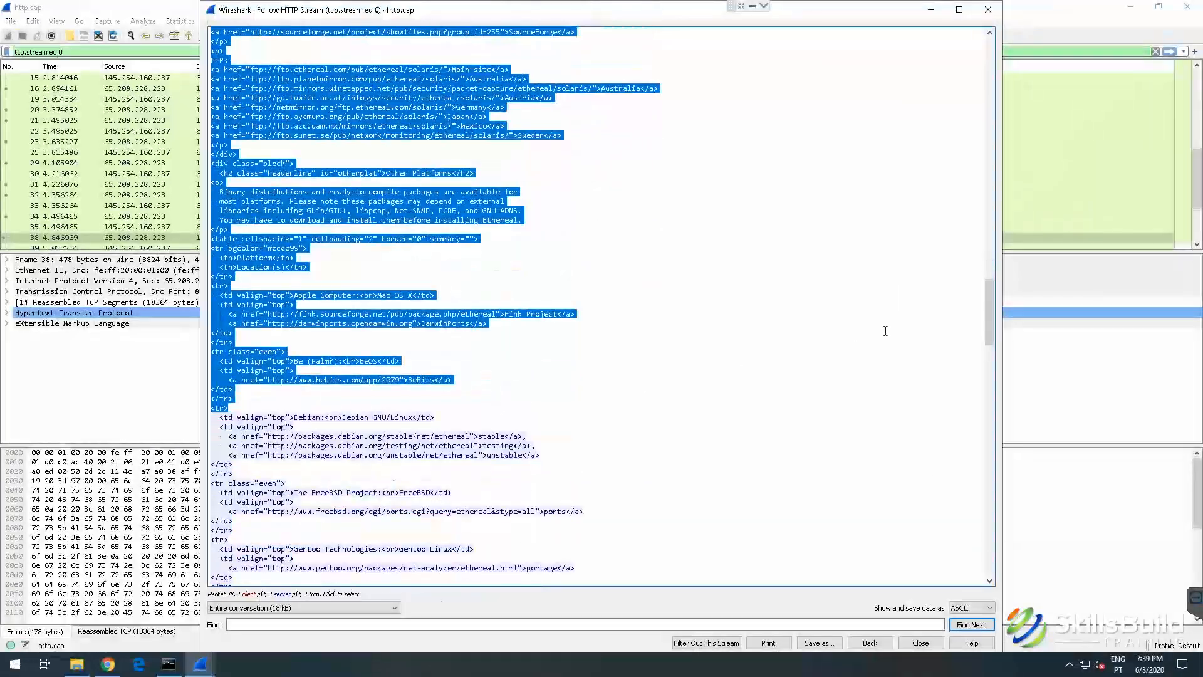
scroll(886, 331, down, 5)
drag(989, 352, 906, 46)
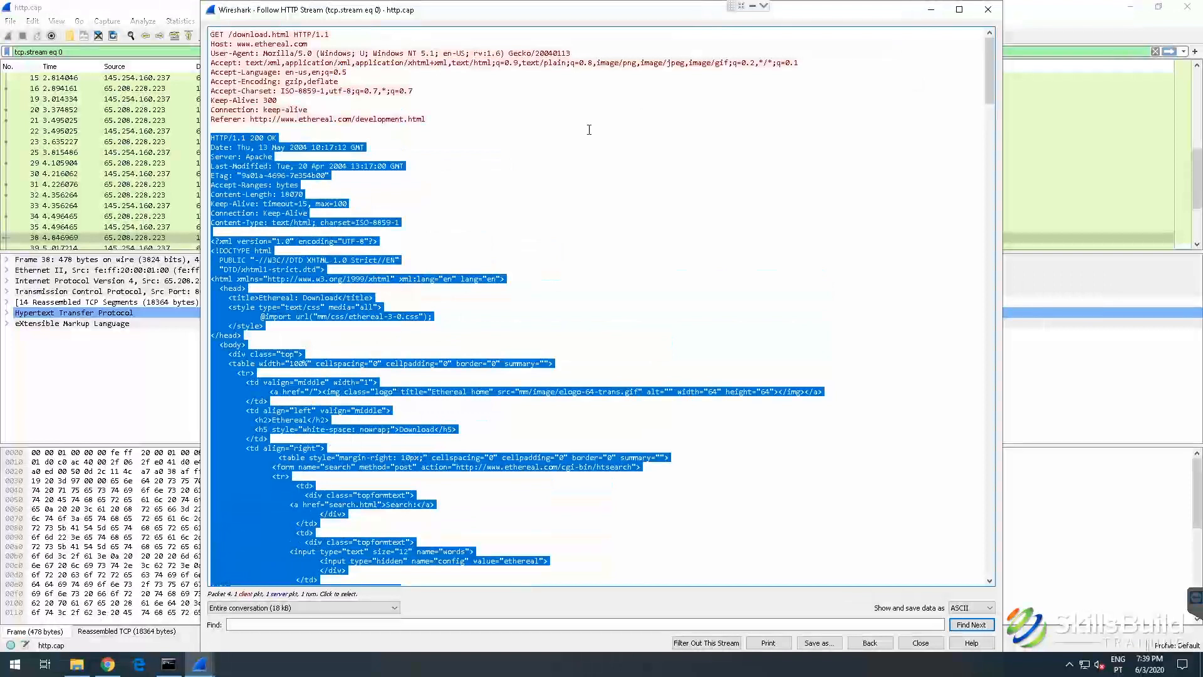
click(589, 129)
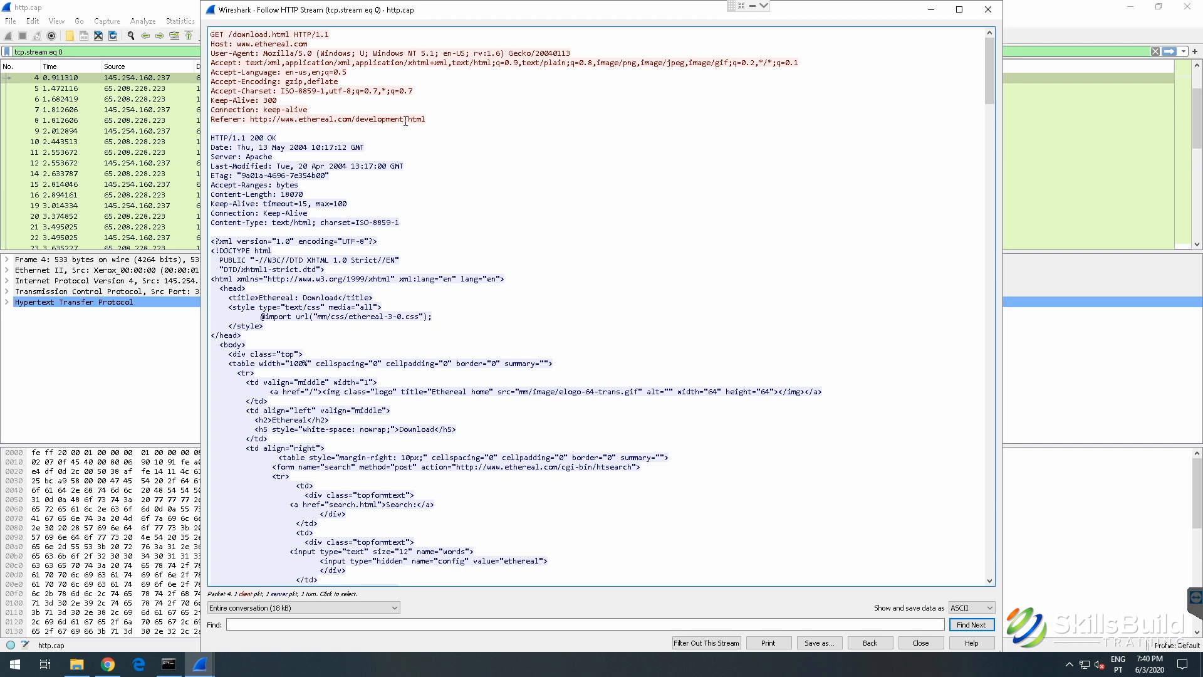
click(988, 9)
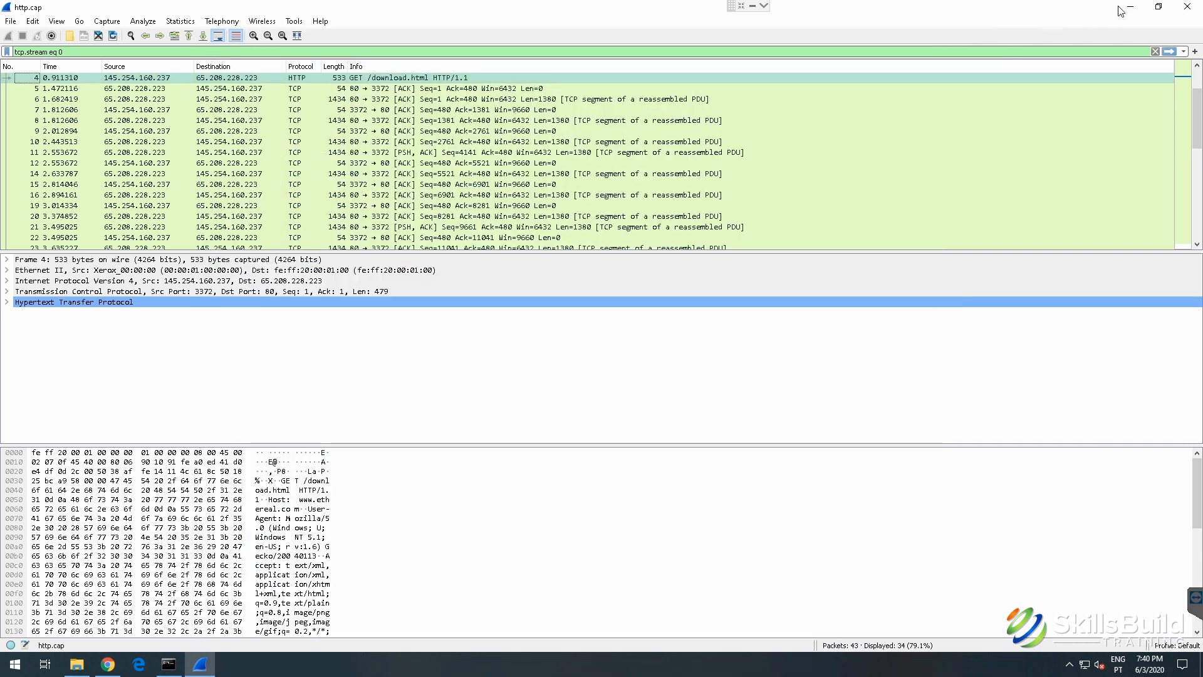
Step: Copy the path C:\WINDOWS\system32 from the Command Prompt output and open that folder in File Explorer
click(1123, 9)
click(168, 664)
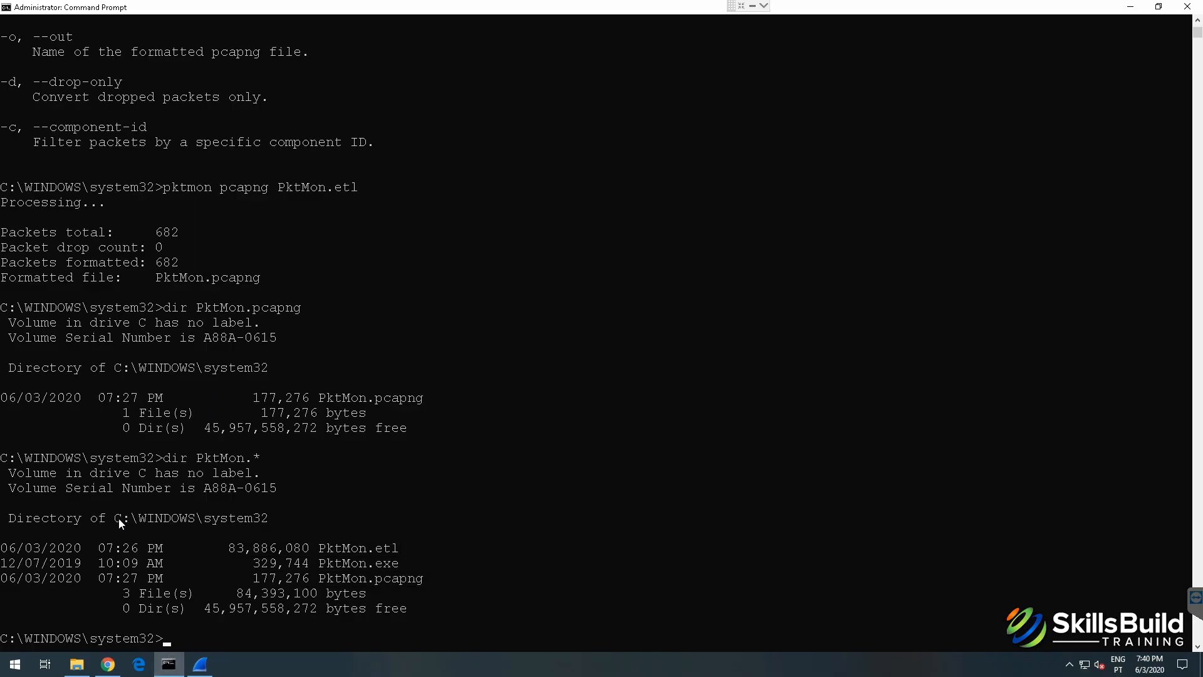
drag(118, 517, 268, 528)
right_click(268, 529)
click(76, 664)
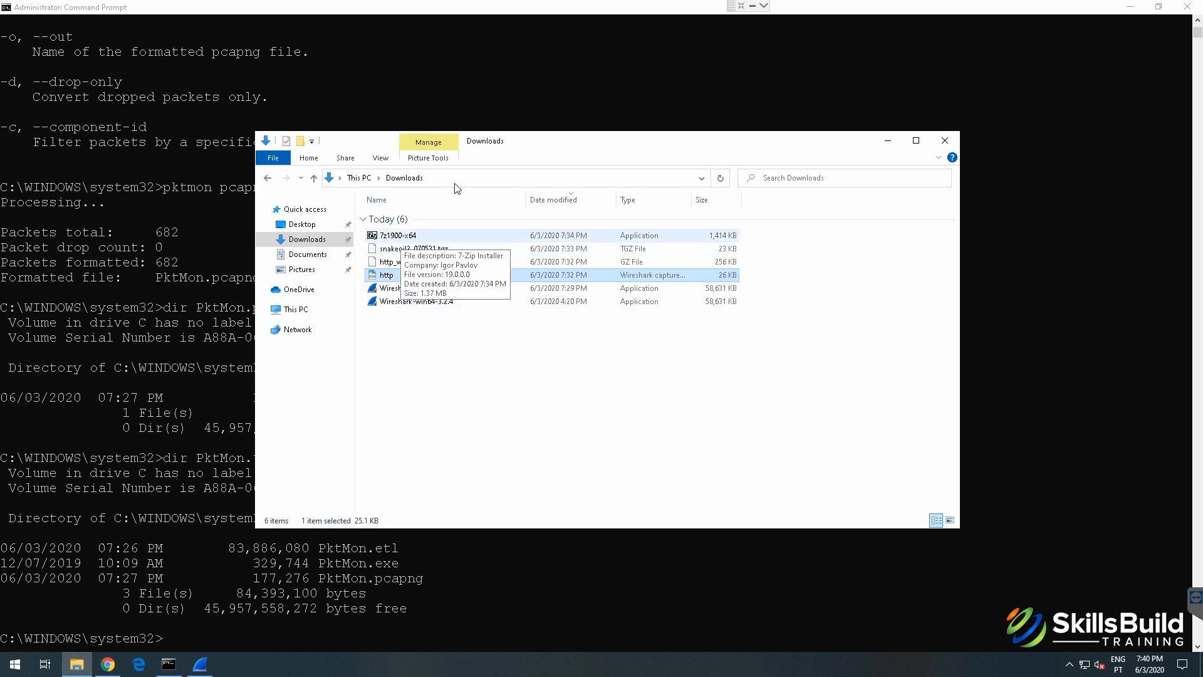
click(458, 178)
text(C:\WINDOWS\system32)
key(Return)
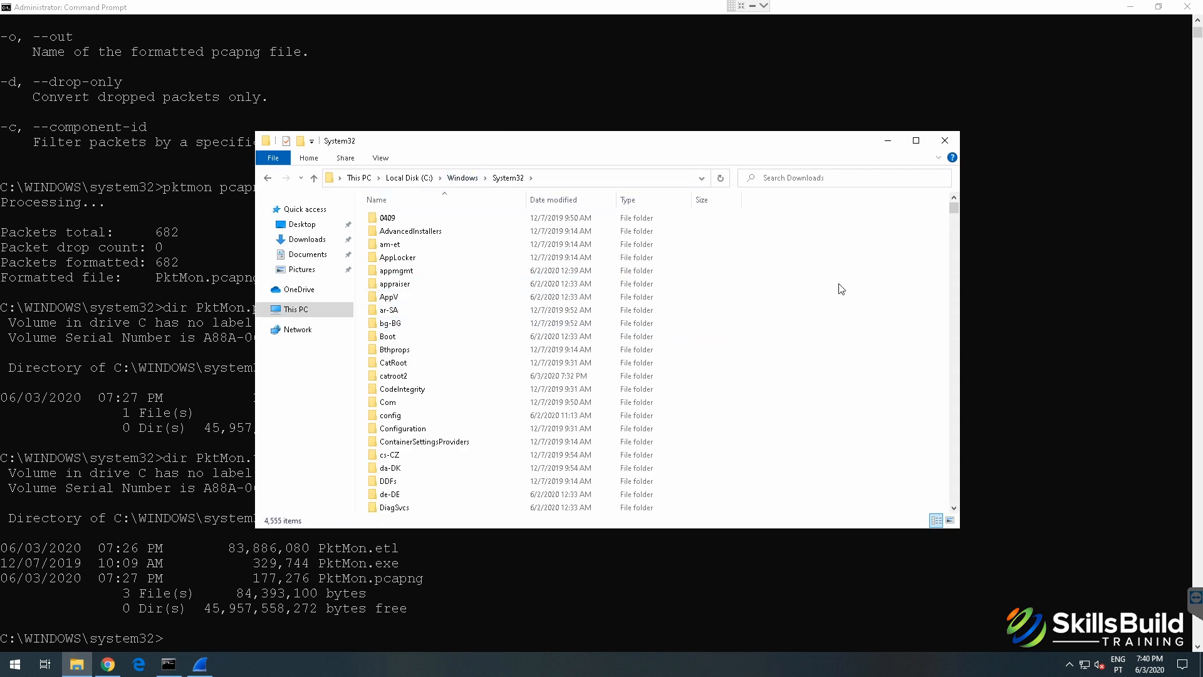
Step: Locate the PktMon files in System32 and open the PktMon Wireshark capture in a maximized window
text(pkt)
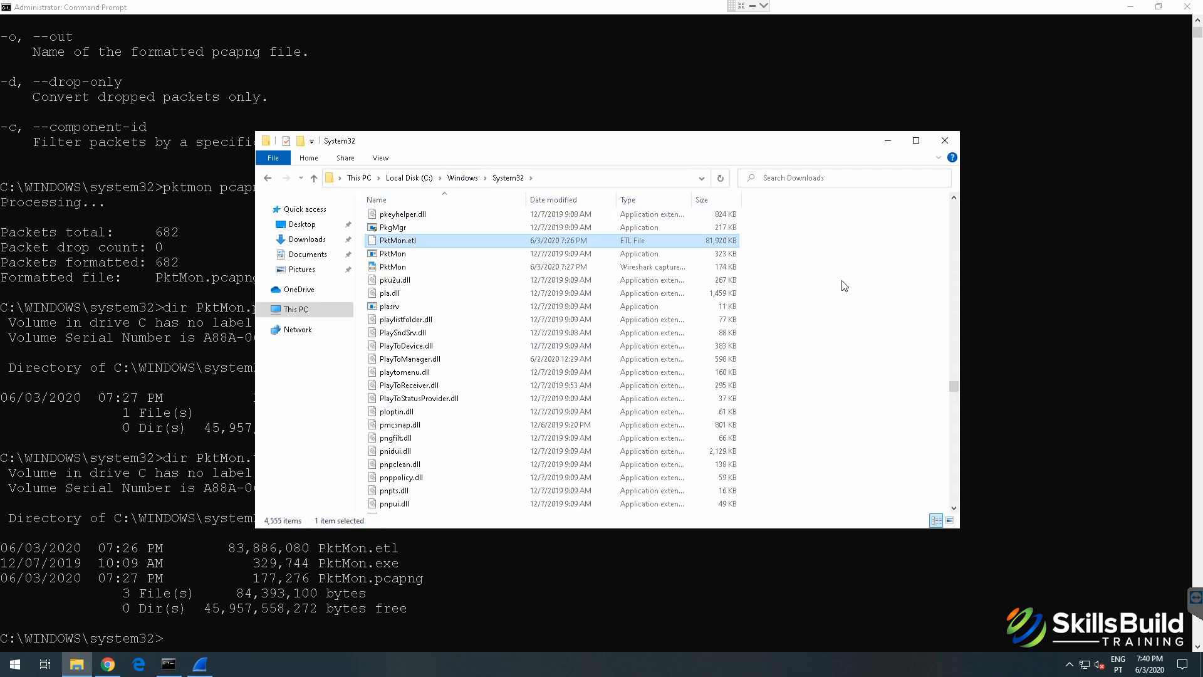
click(456, 266)
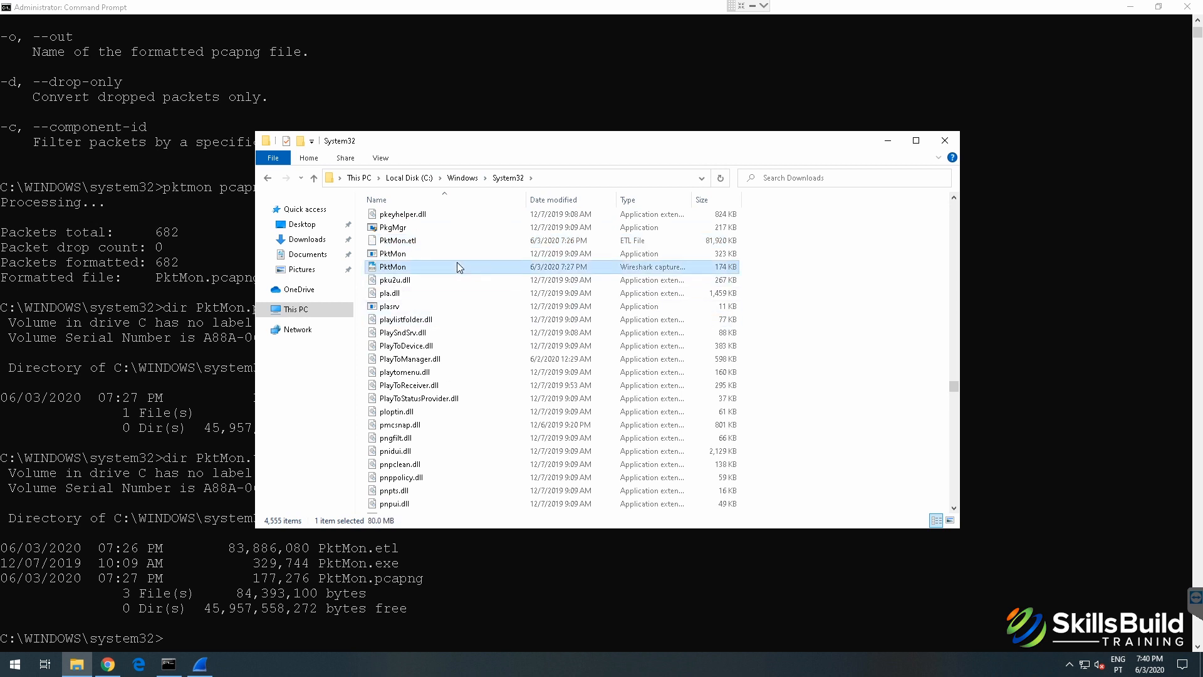
click(721, 243)
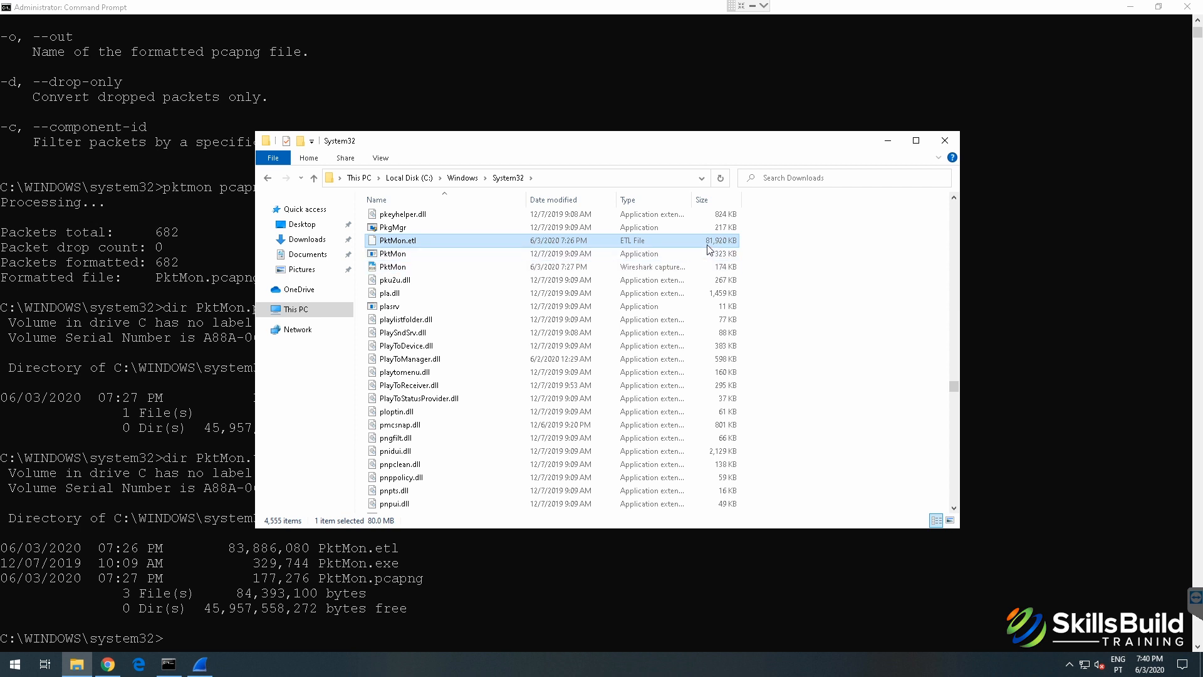
click(421, 268)
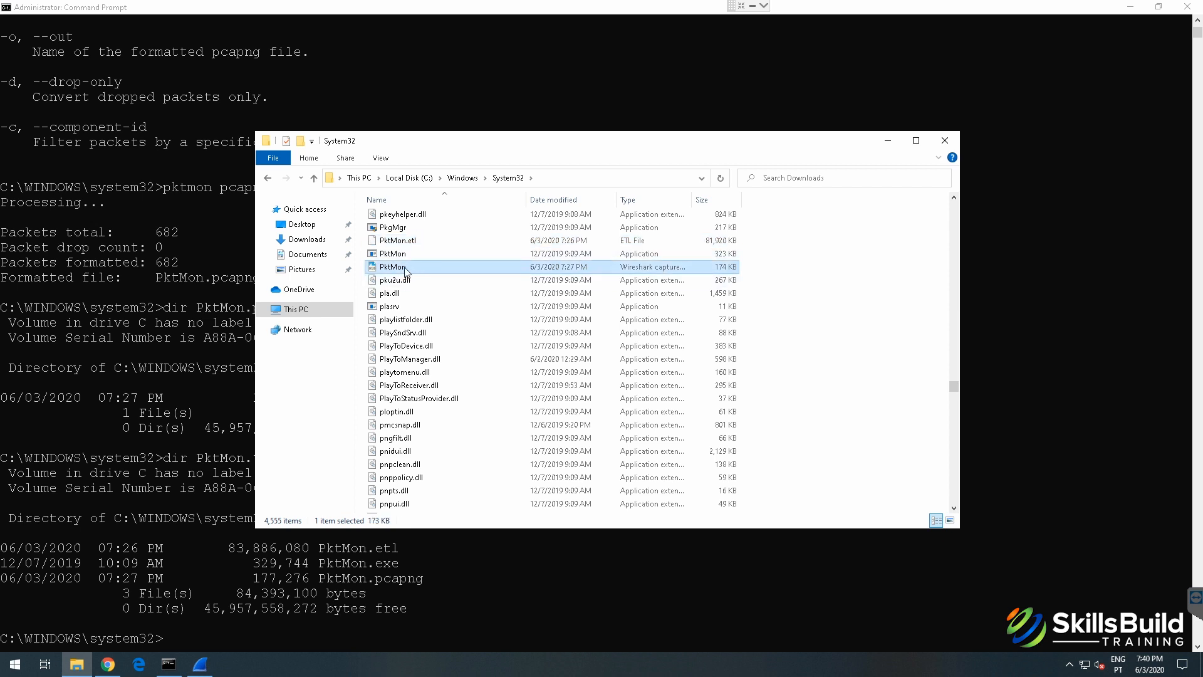
double_click(406, 269)
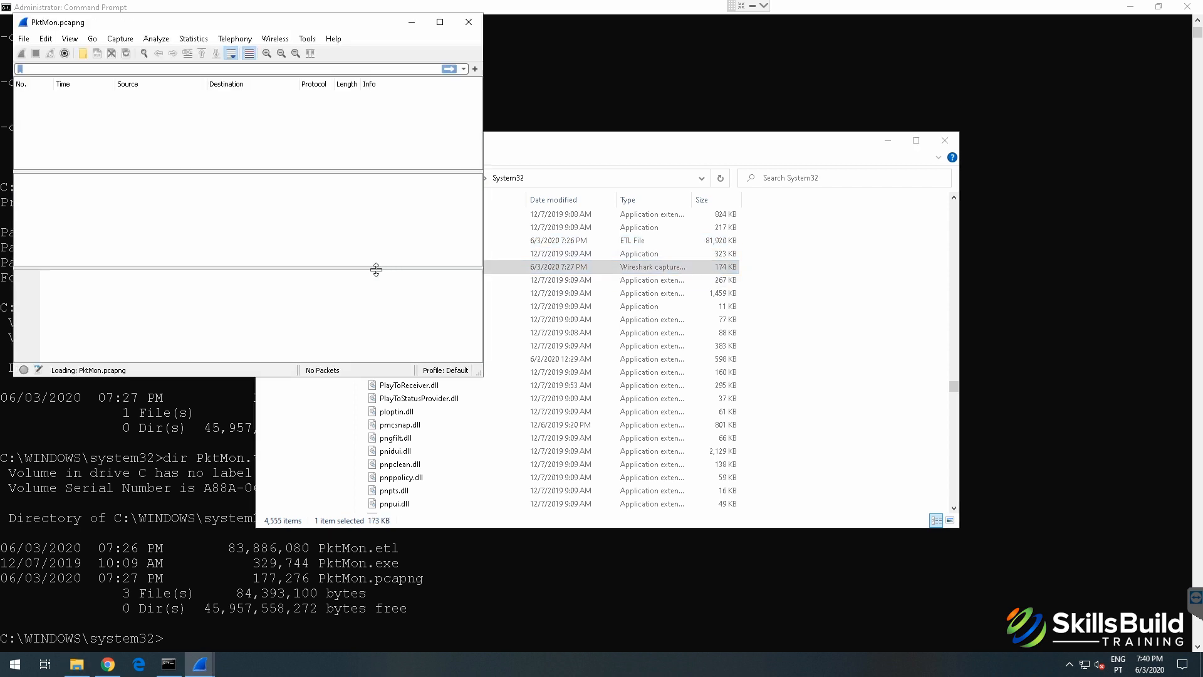
click(439, 22)
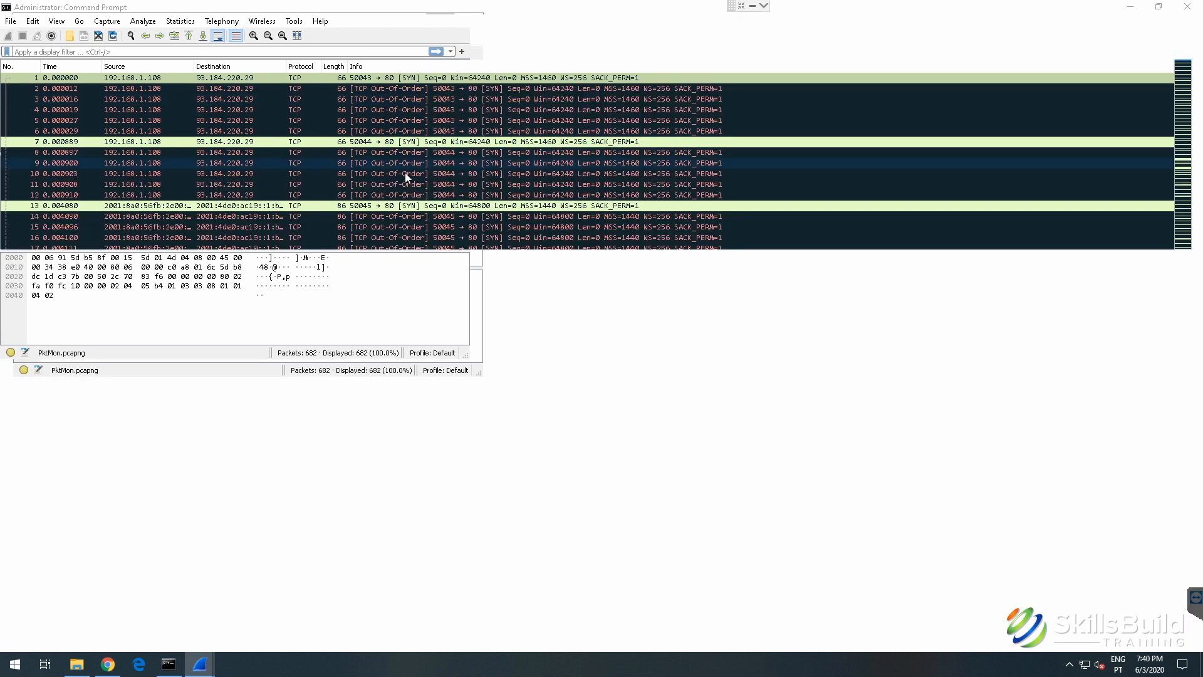
Step: Look through the PktMon.pcapng packet list and follow the TCP stream of the first packet
scroll(450, 182, down, 9)
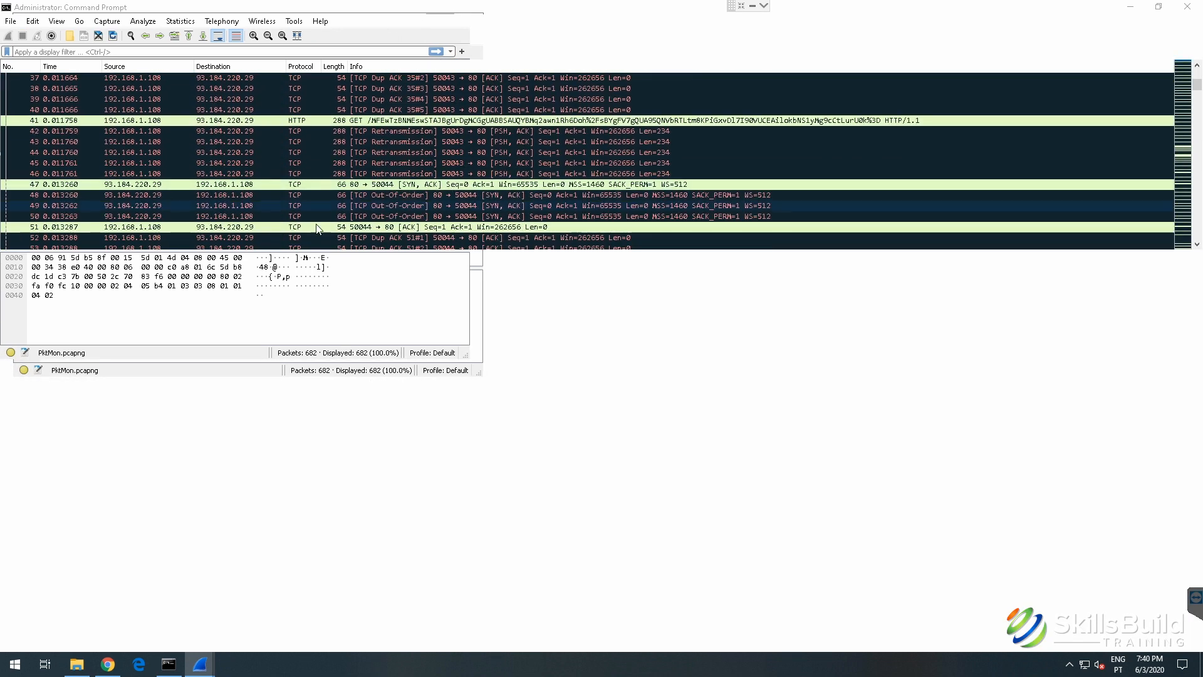
scroll(401, 121, up, 9)
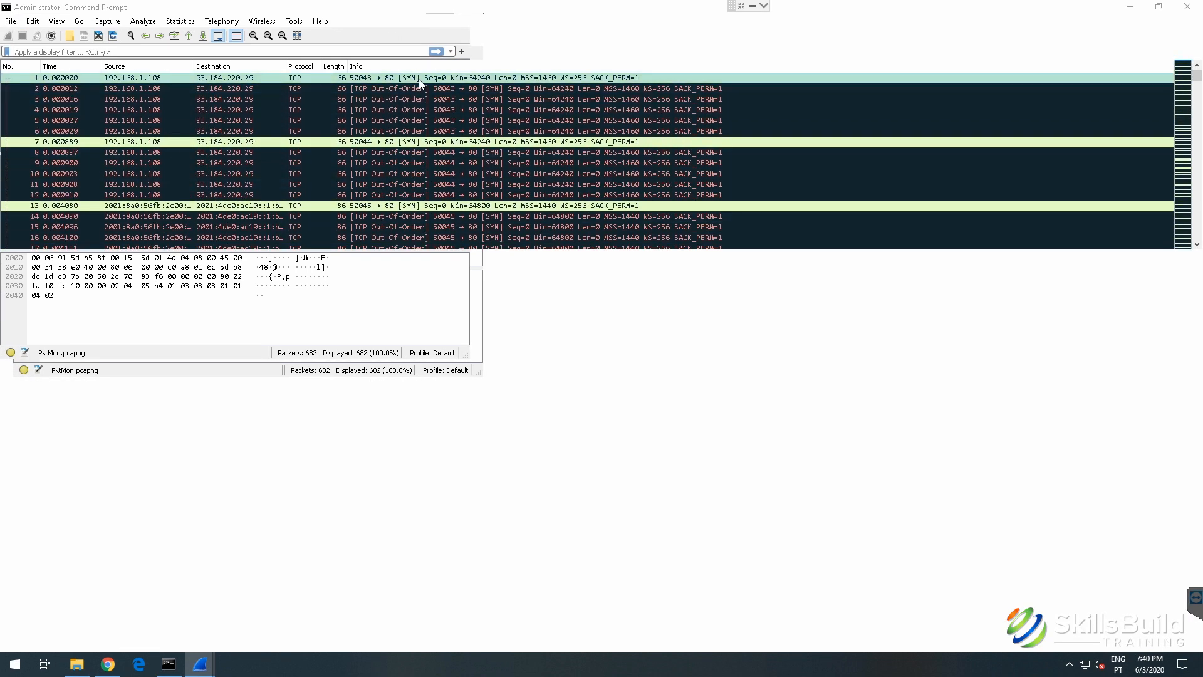
right_click(420, 81)
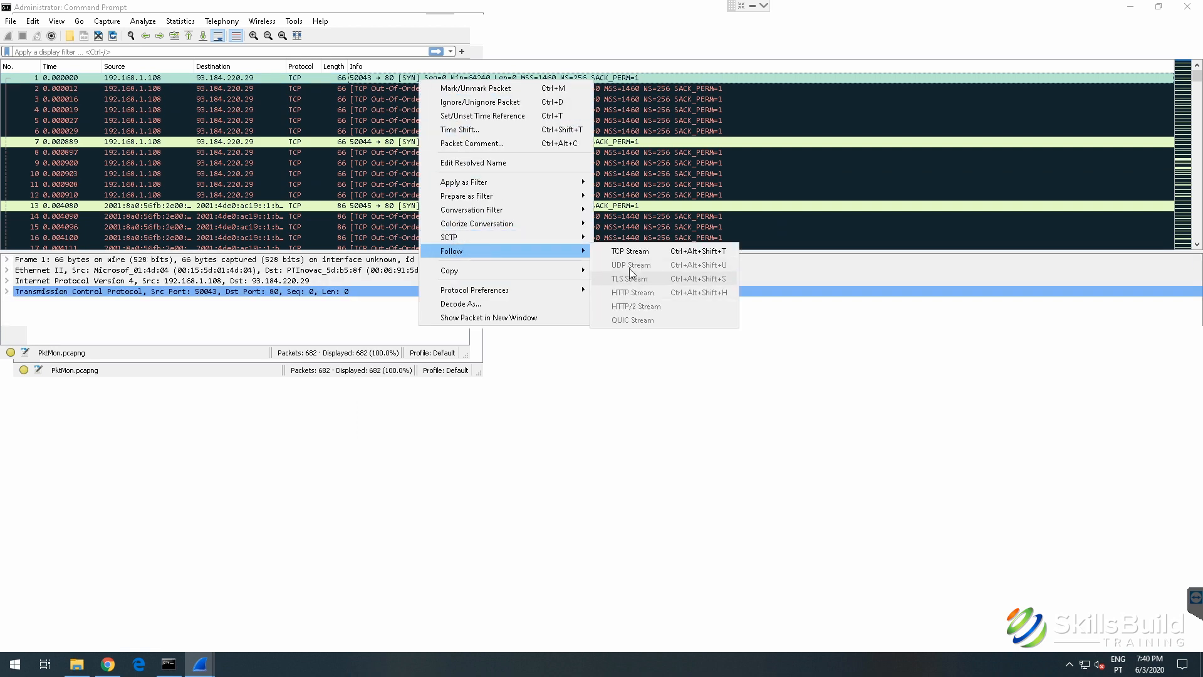
click(612, 249)
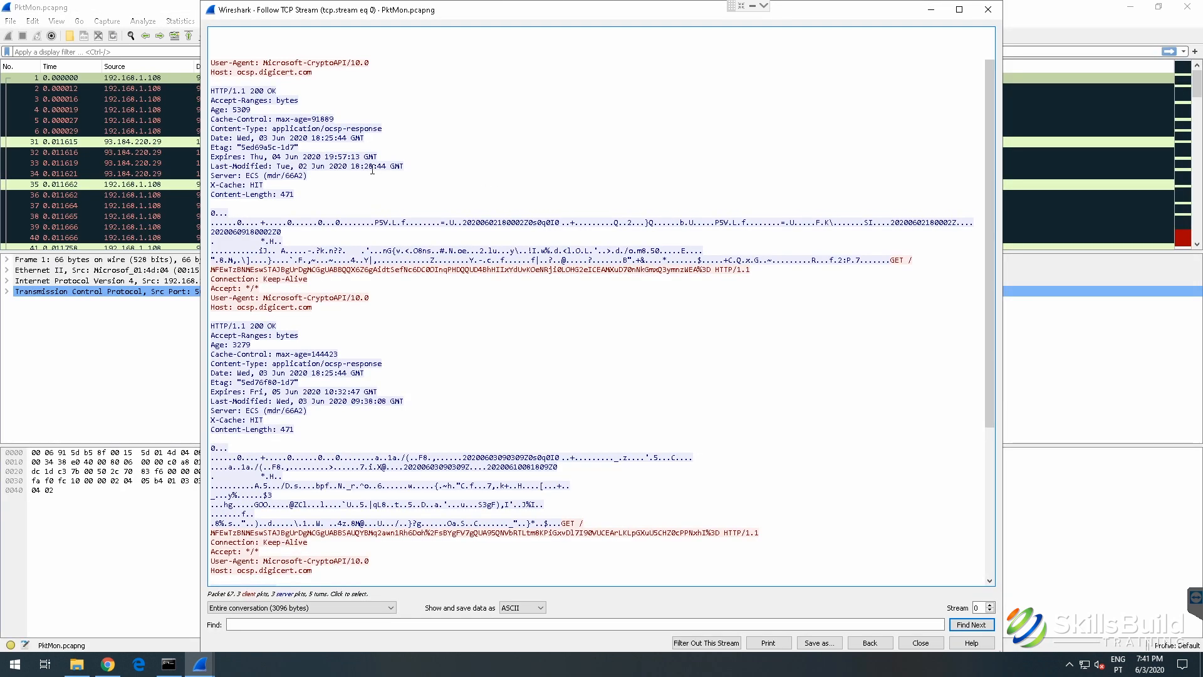
Step: Review the requests and responses in the TCP stream, moving its window aside to inspect the filtered packet list alongside
scroll(314, 133, down, 7)
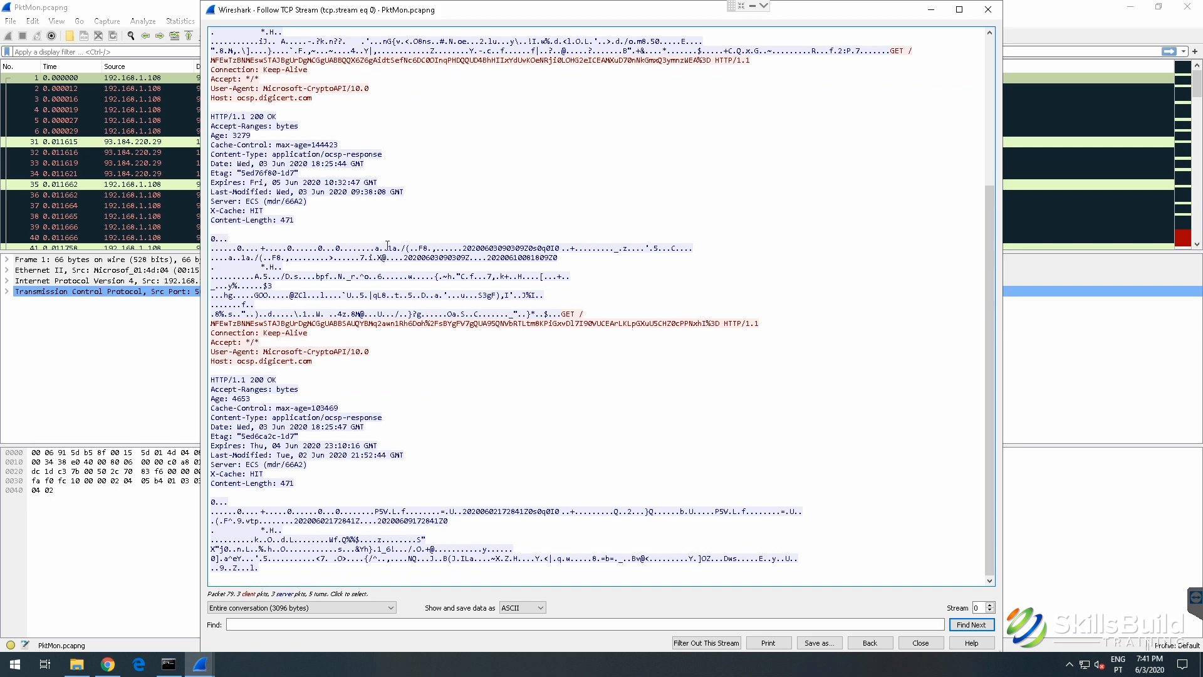
scroll(387, 245, up, 7)
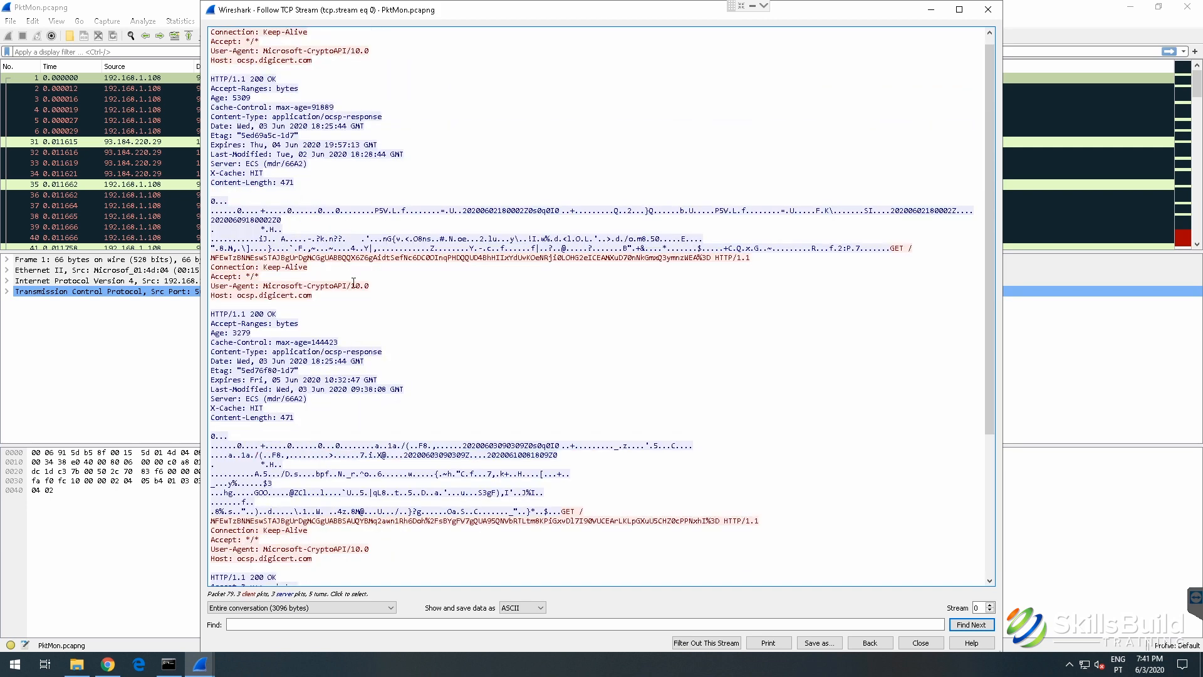
drag(311, 11, 547, 37)
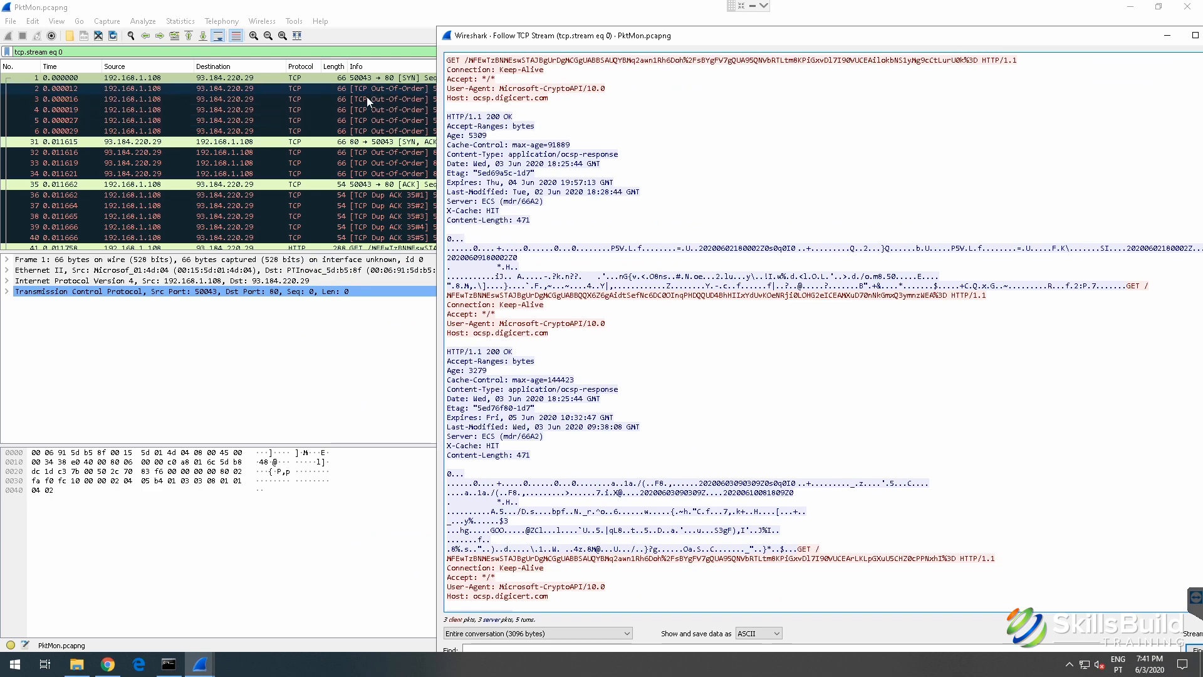
scroll(360, 125, down, 6)
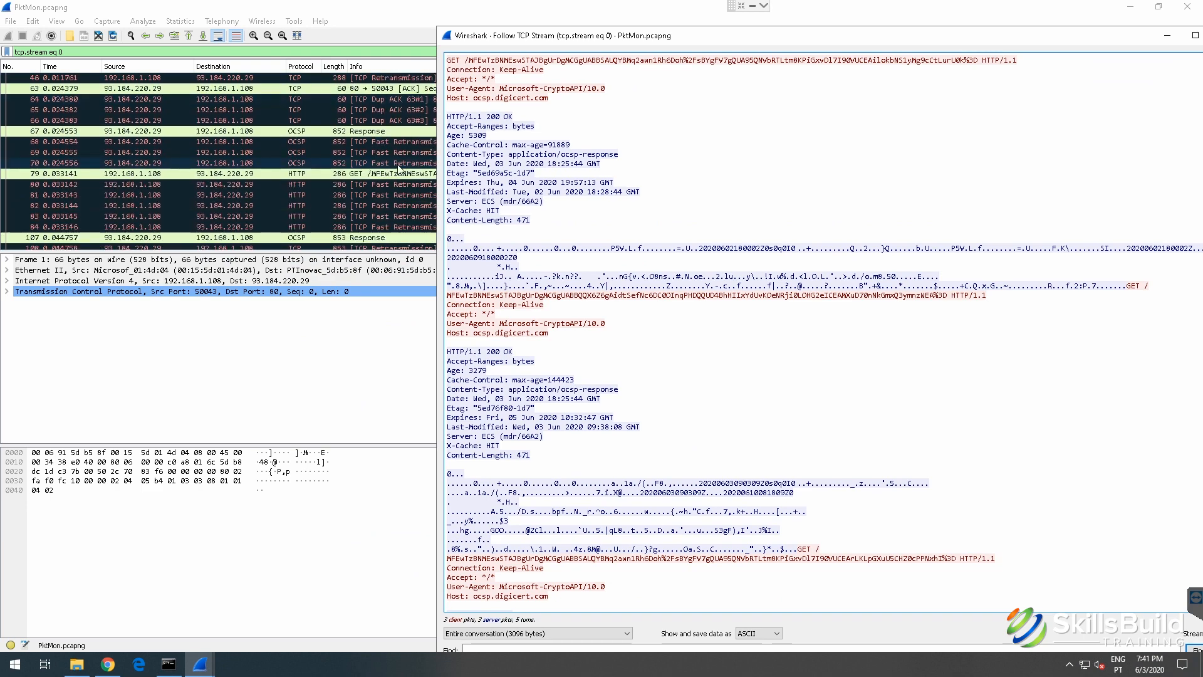
drag(516, 41, 667, 45)
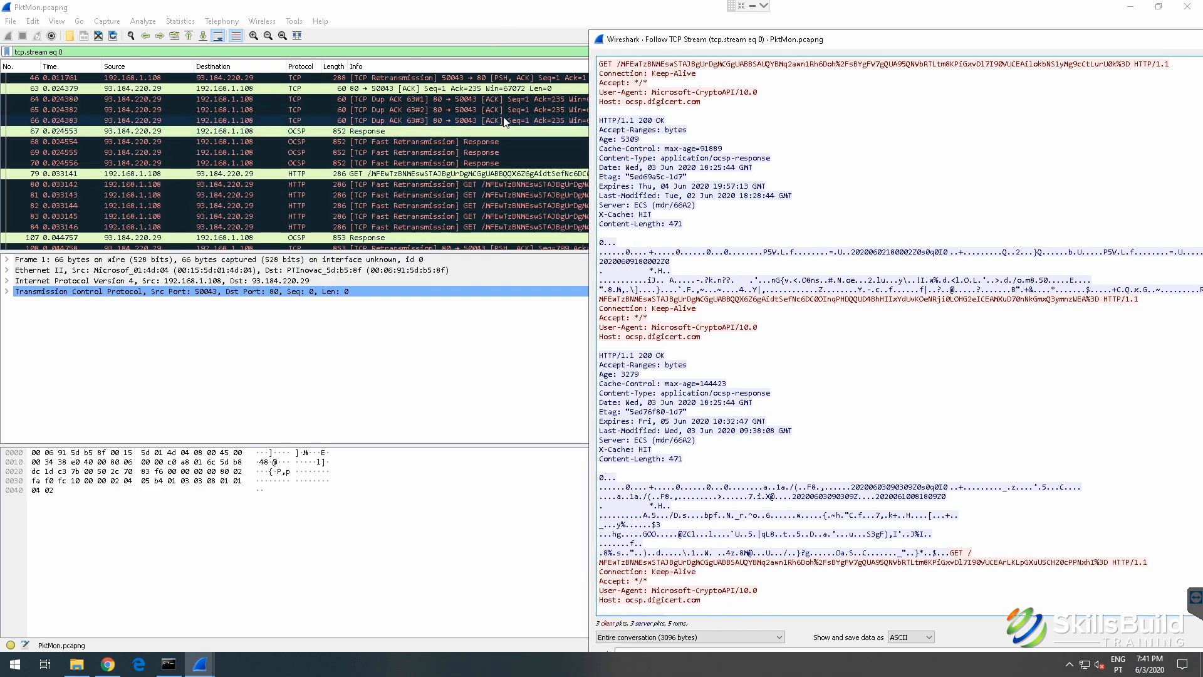
Step: Look through the remaining filtered packets and the rest of the TCP stream, and close the stream window and the PktMon capture
scroll(501, 128, down, 5)
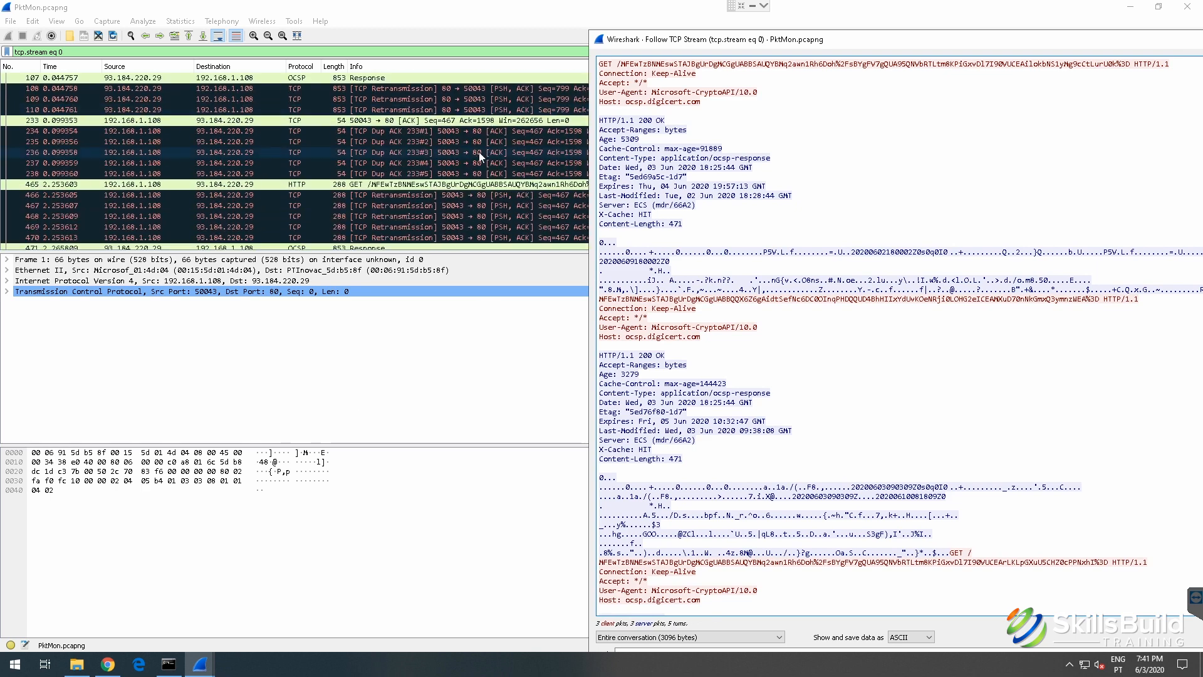
scroll(430, 191, down, 5)
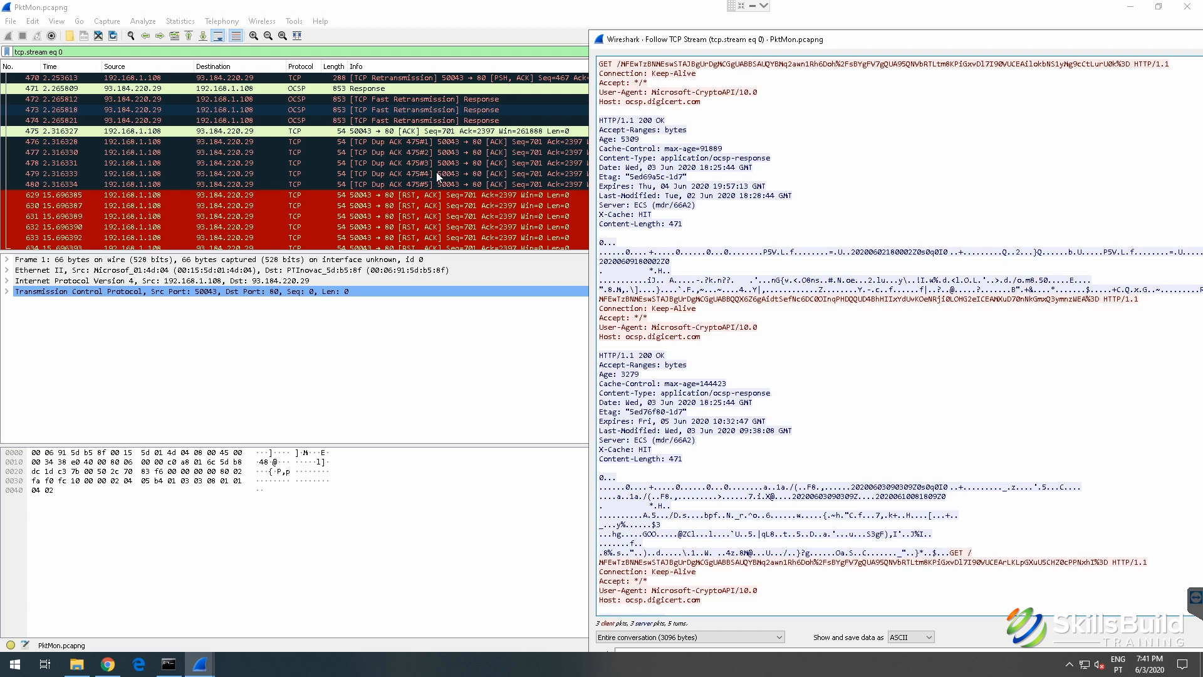
scroll(436, 171, up, 8)
drag(649, 47, 505, 18)
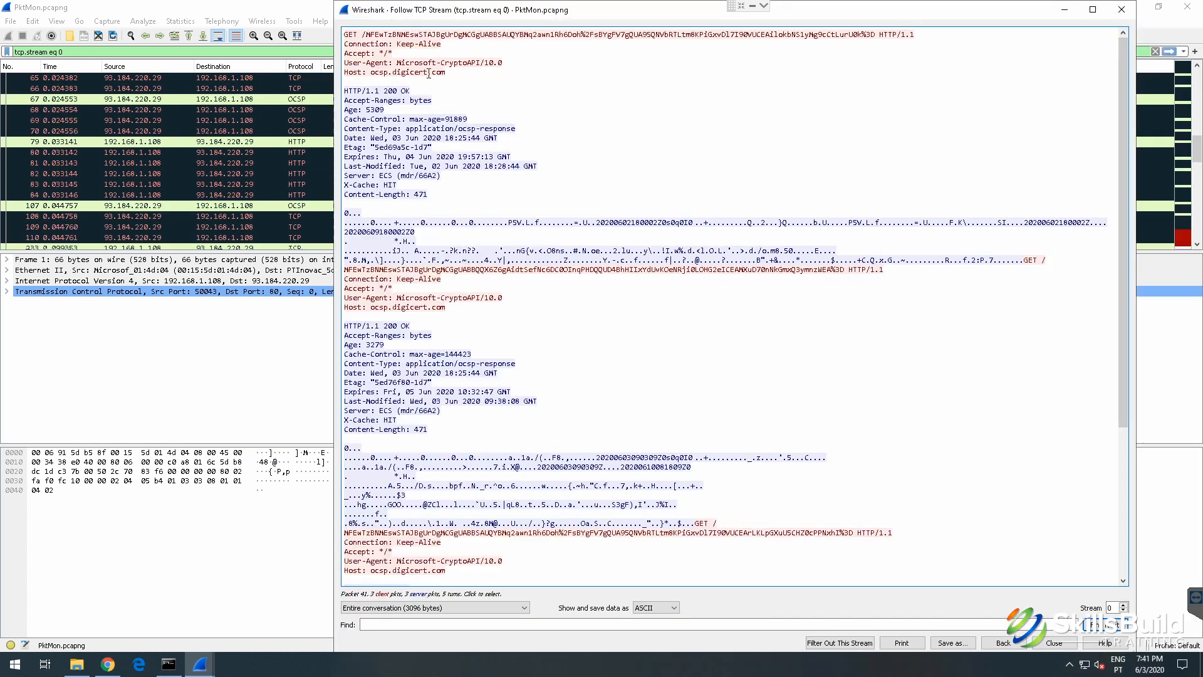
scroll(508, 230, down, 7)
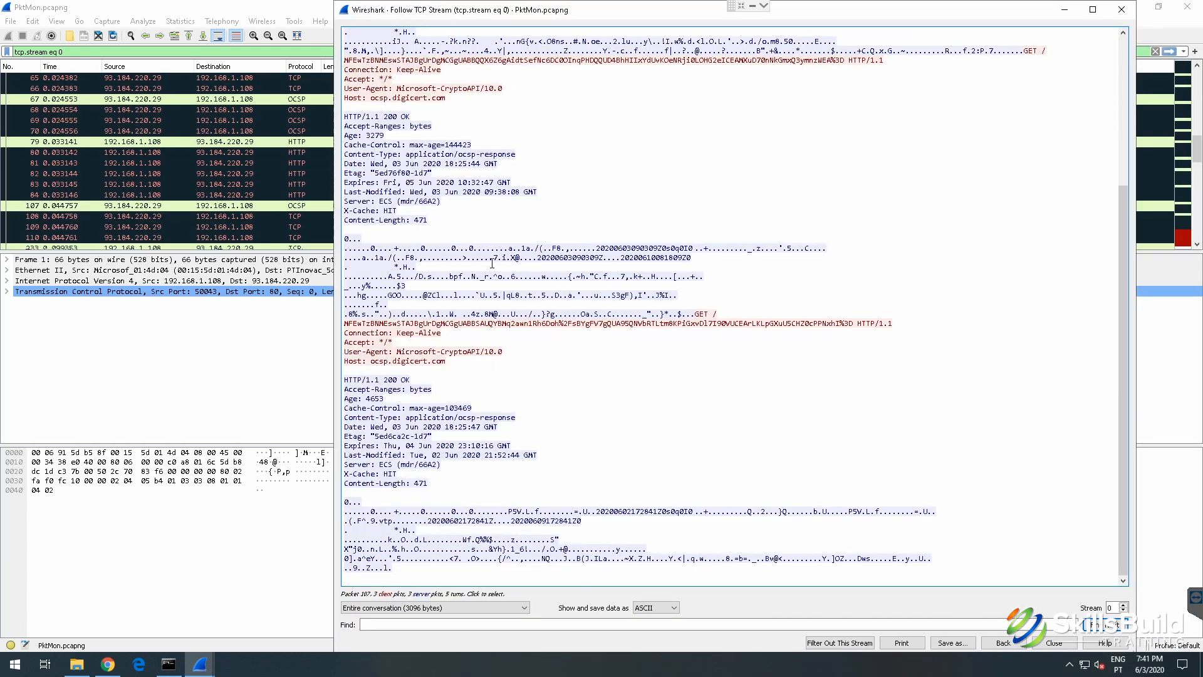
click(1120, 10)
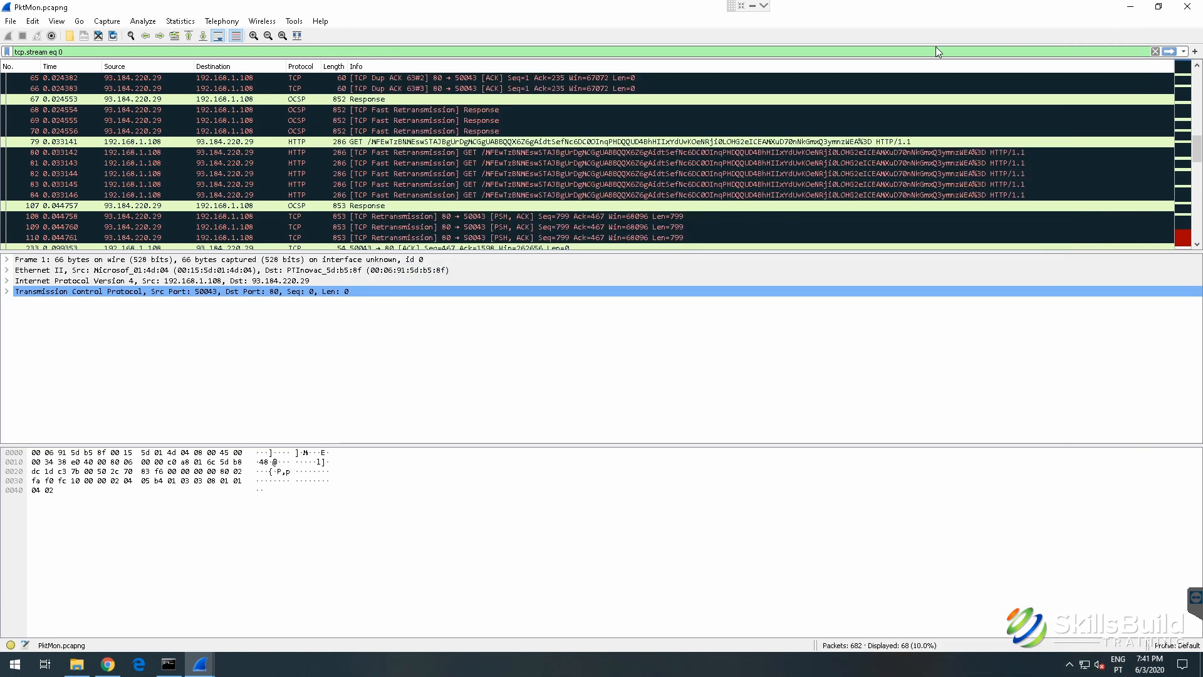
click(1186, 7)
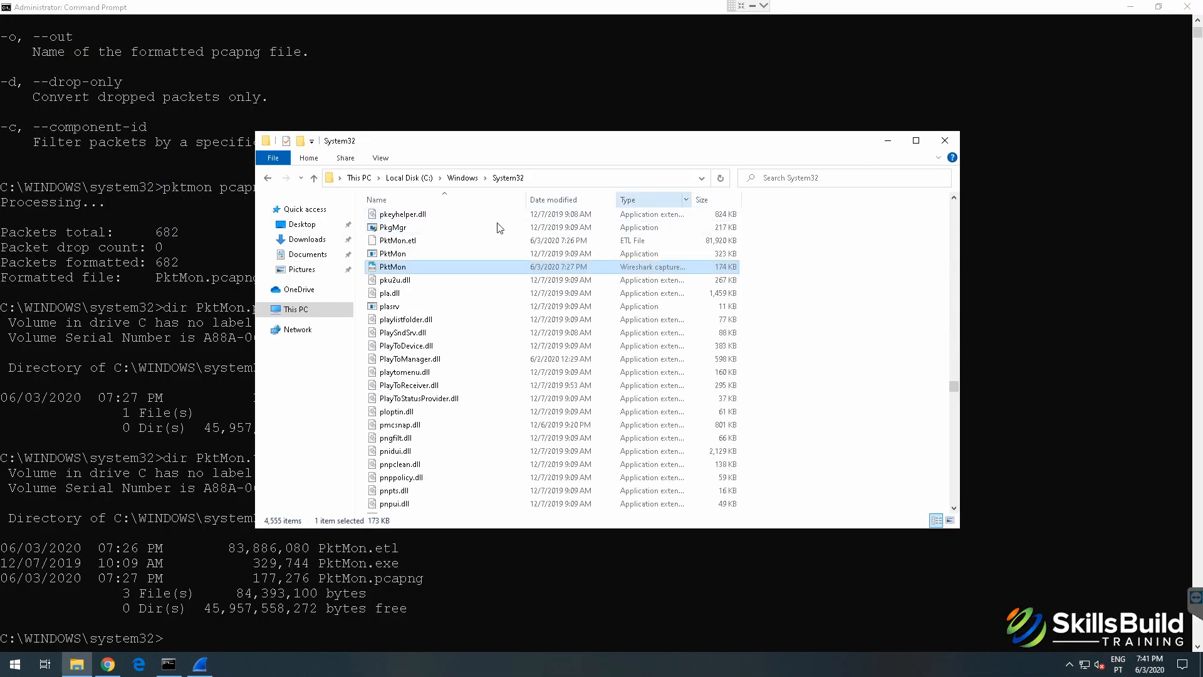
Step: Return to the Downloads folder, minimize the Command Prompt, and extract http_with_jpegs.cap.gz into its own folder with 7-Zip
click(267, 179)
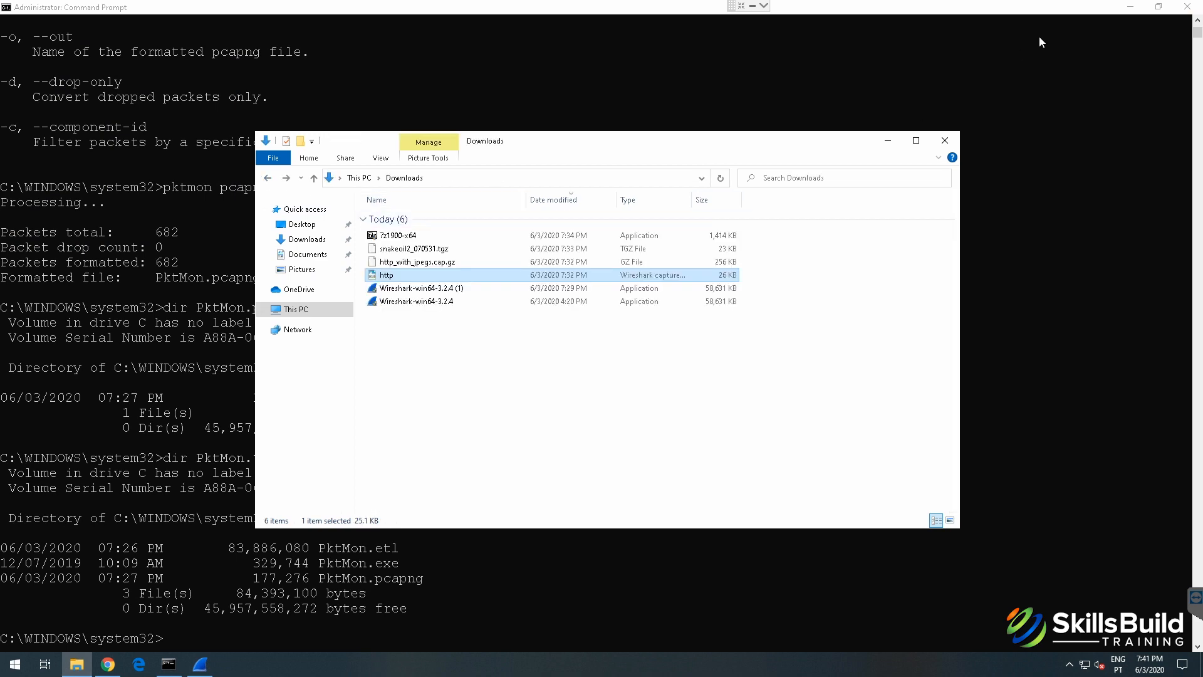
click(1129, 6)
click(391, 263)
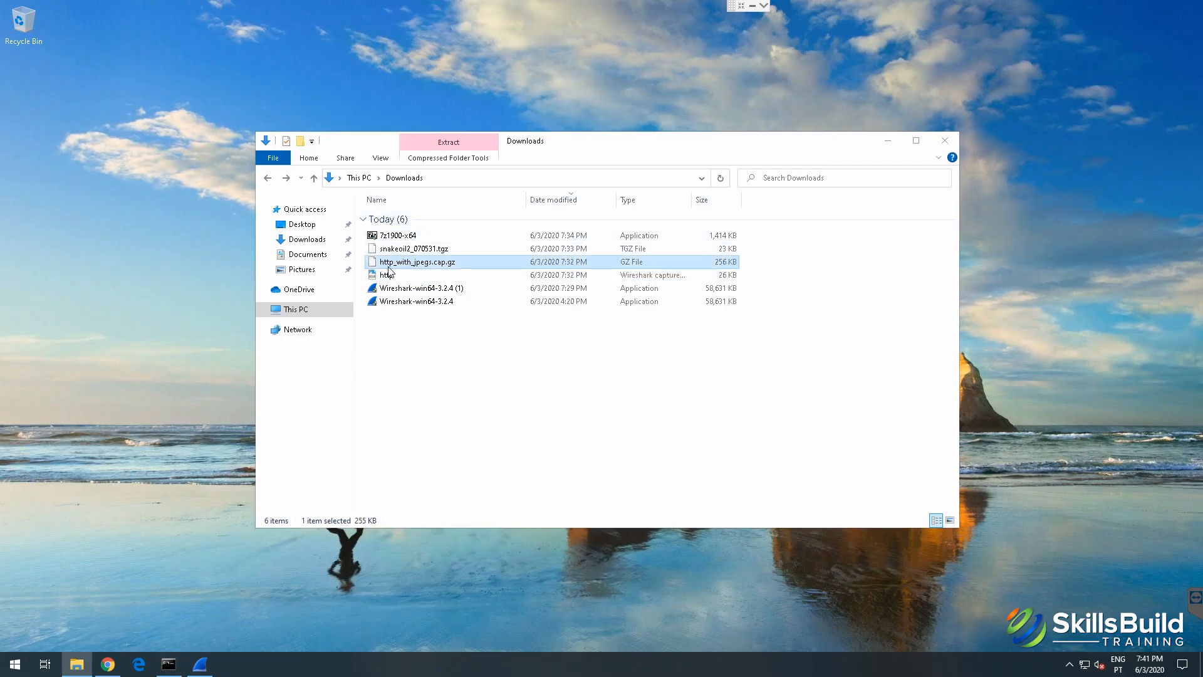
right_click(404, 265)
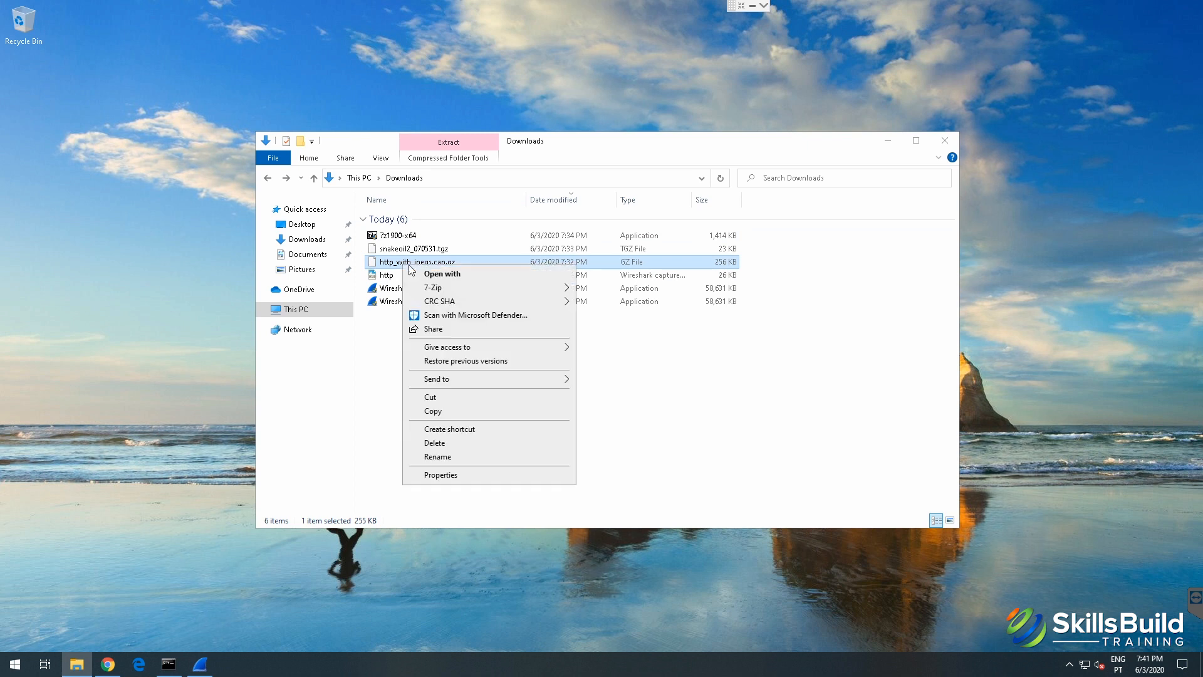
mouse_move(443, 287)
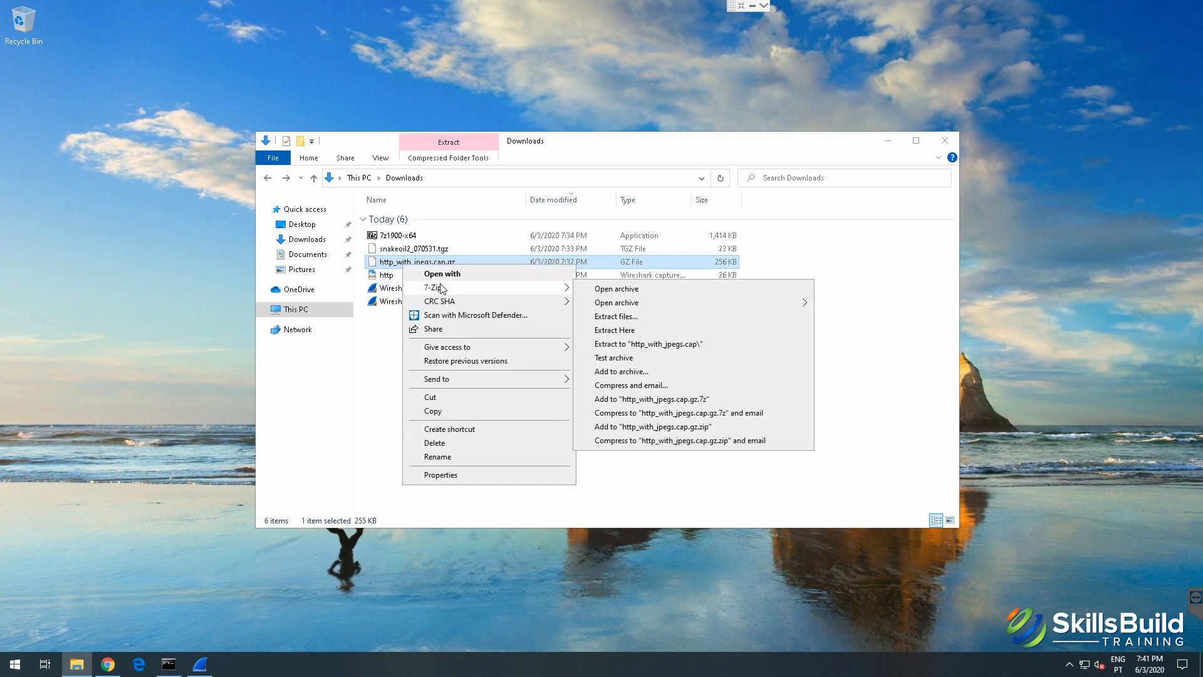
click(655, 345)
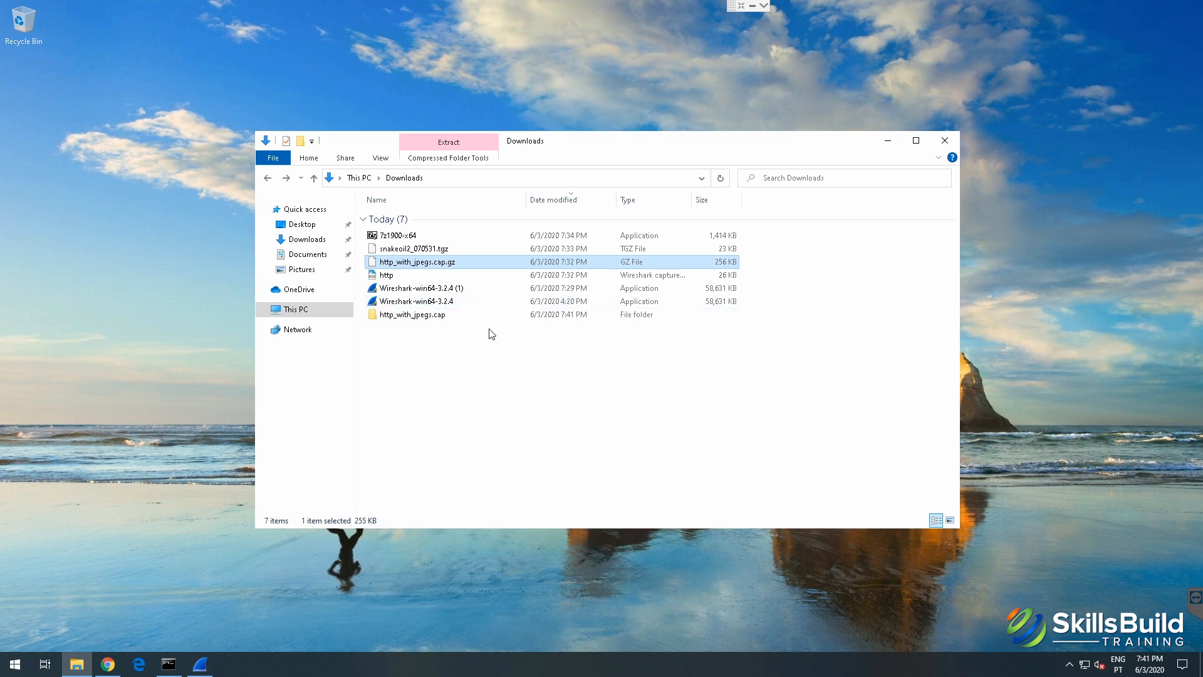
Step: Open the extracted http_witp_jpegs capture and bring up its list of exportable HTTP objects
double_click(406, 314)
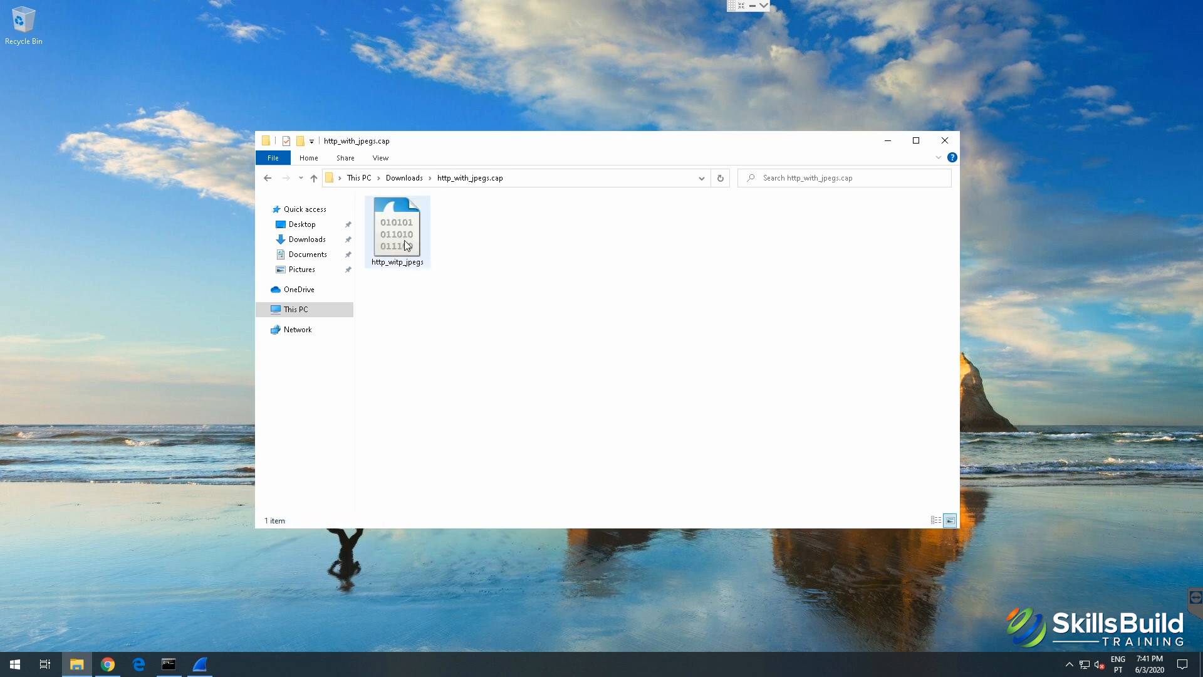
double_click(389, 254)
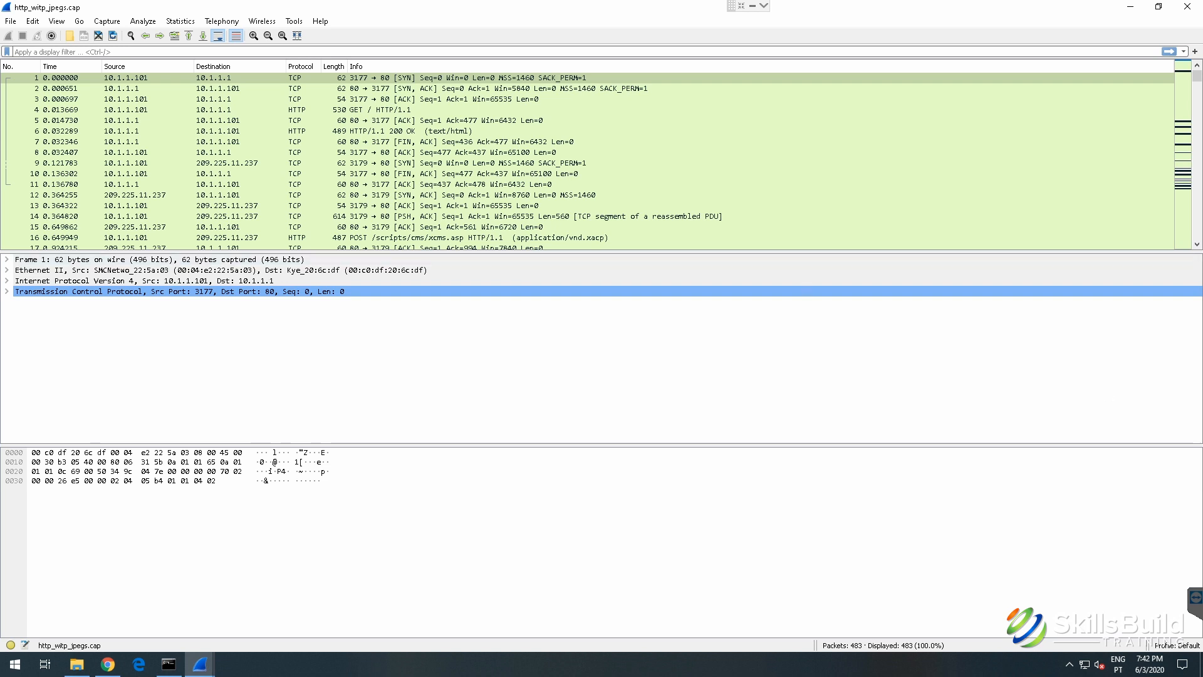
click(11, 23)
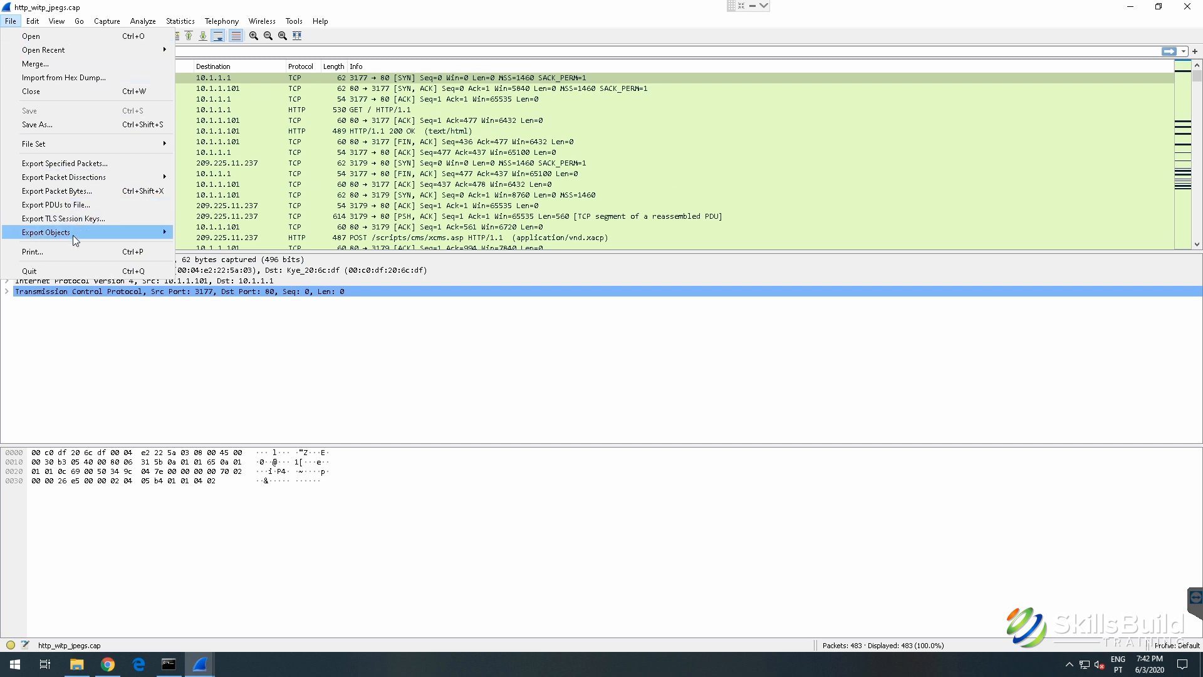
mouse_move(56, 238)
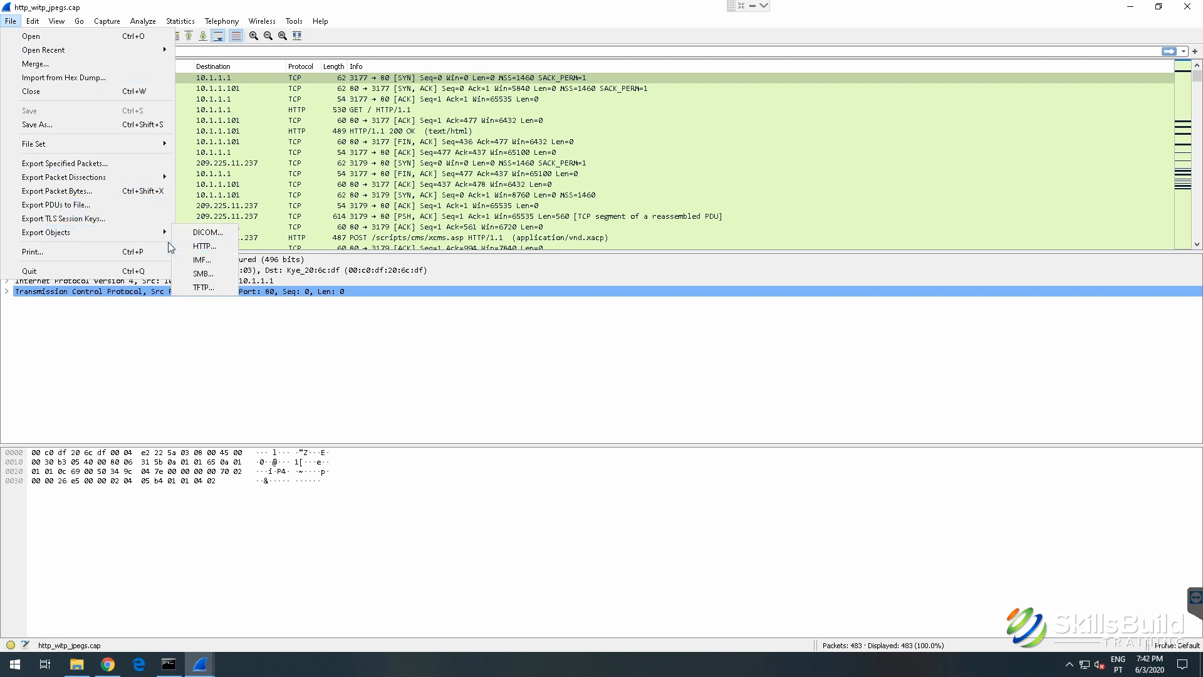
click(209, 247)
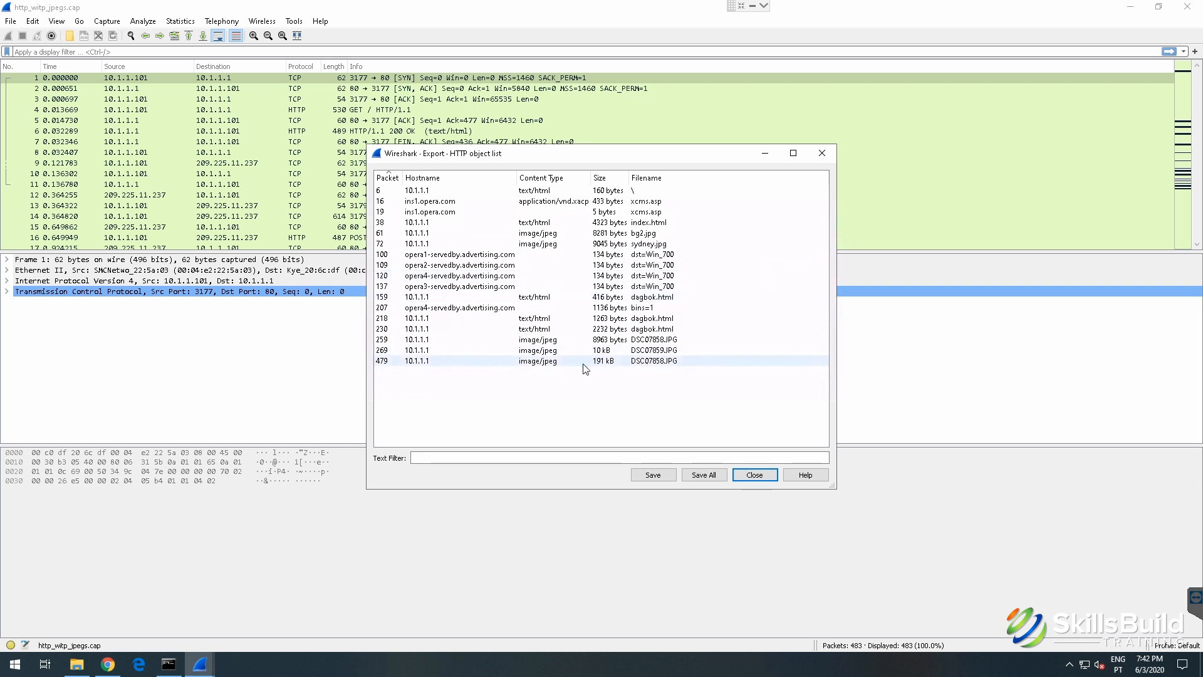
Step: Save the 191 kB DSC07858.JPG object from packet 479 into the http_with_jpegs.cap folder and switch to that folder in File Explorer
click(548, 361)
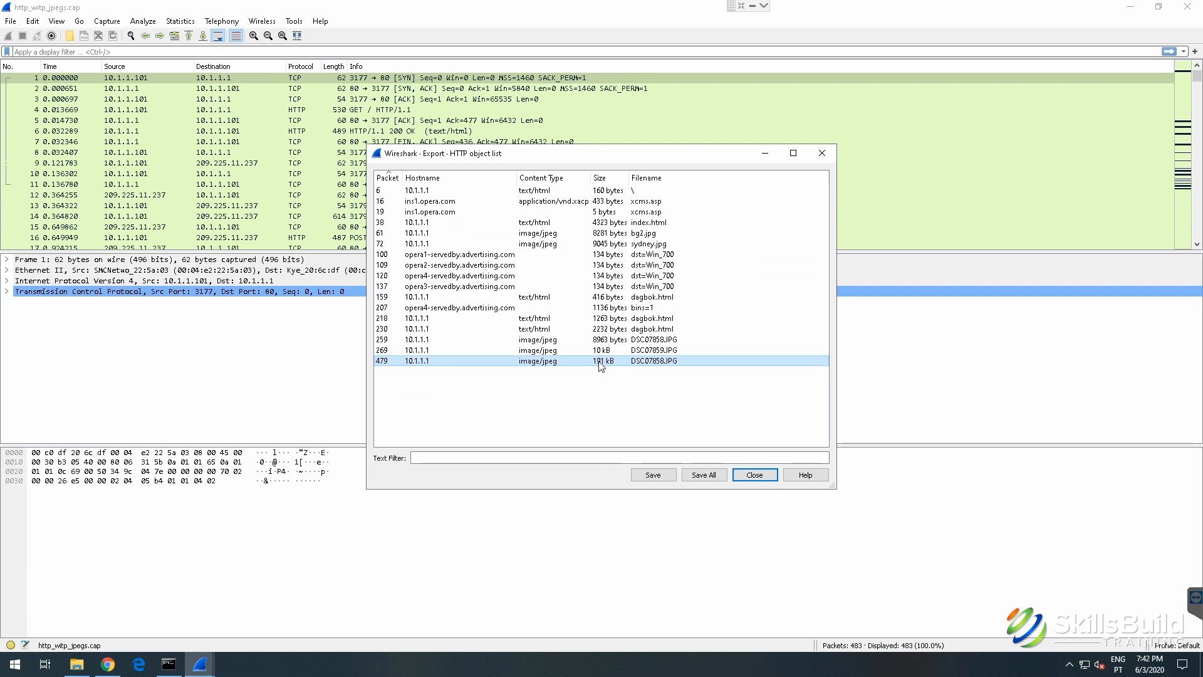
click(652, 476)
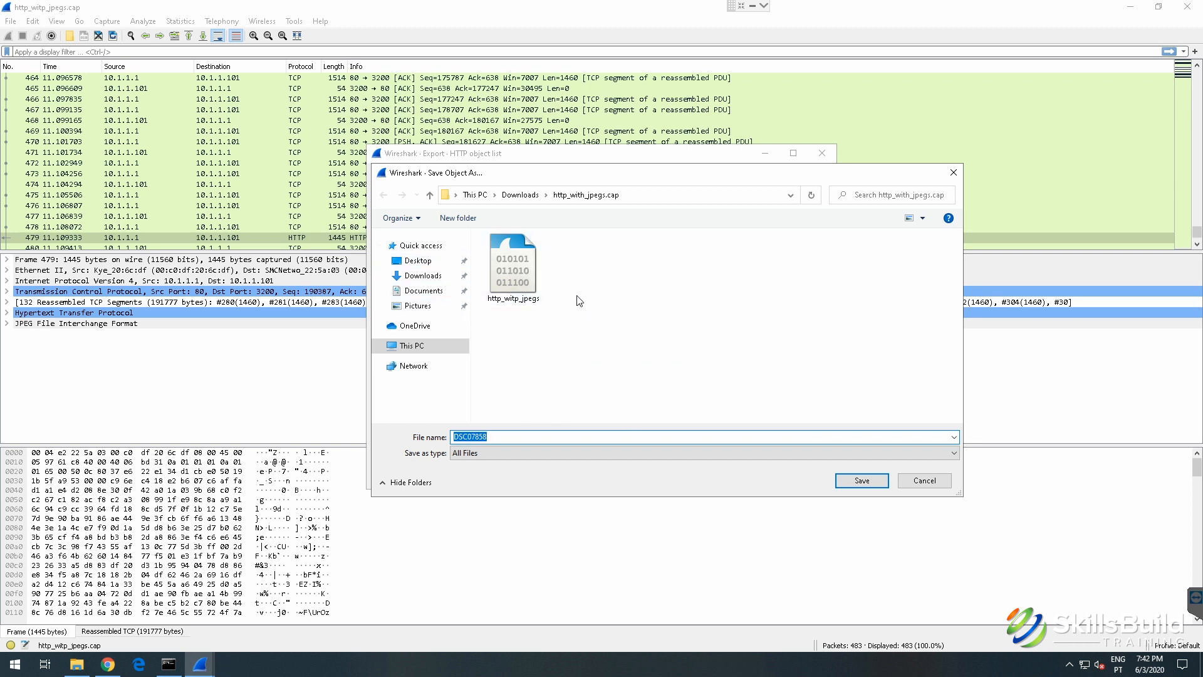
click(643, 198)
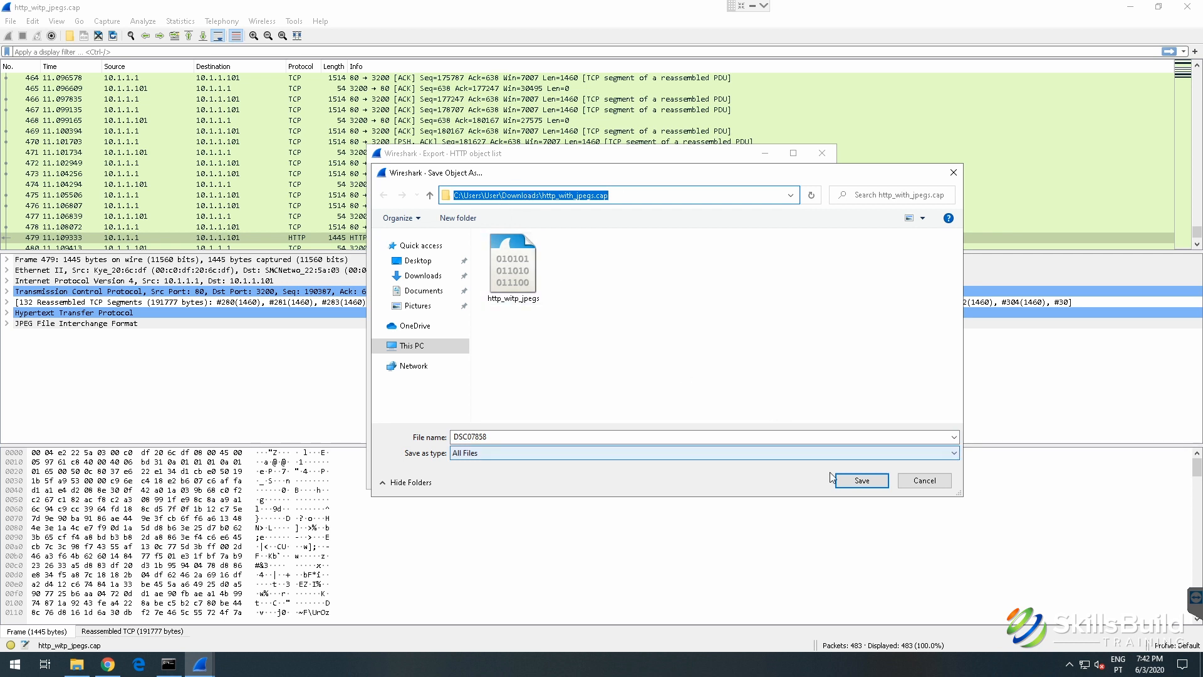
click(861, 480)
key(alt+Tab)
key(Tab)
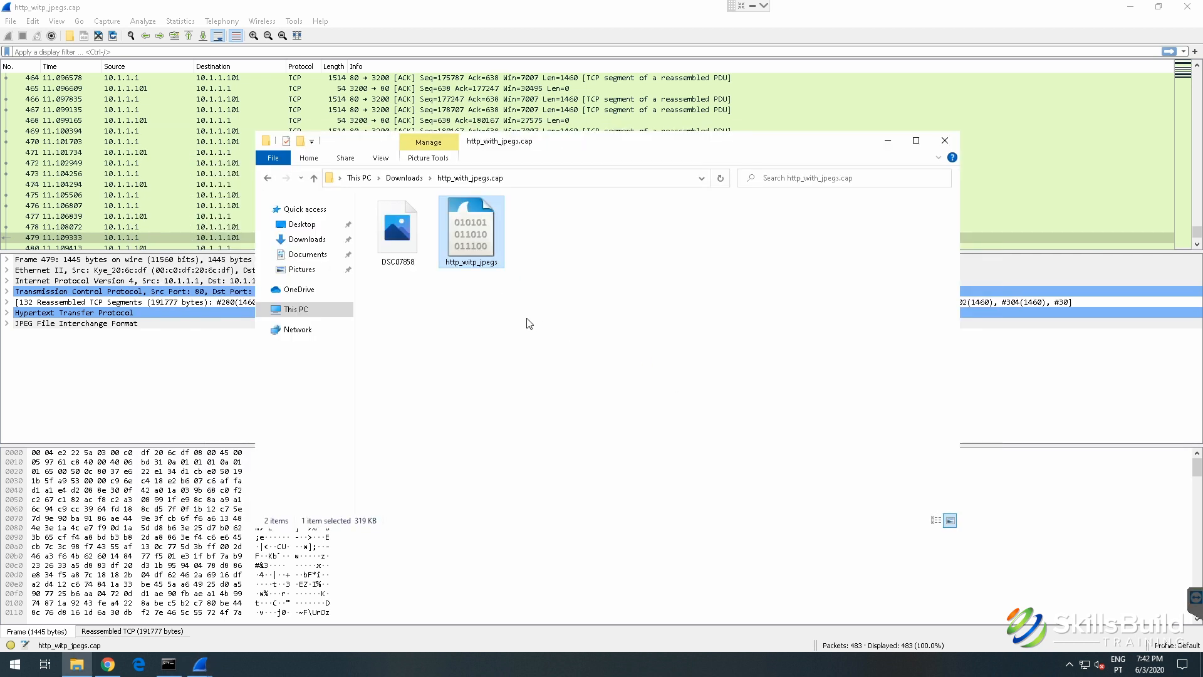
Step: Try to view the exported DSC07858 image in Photos
click(409, 247)
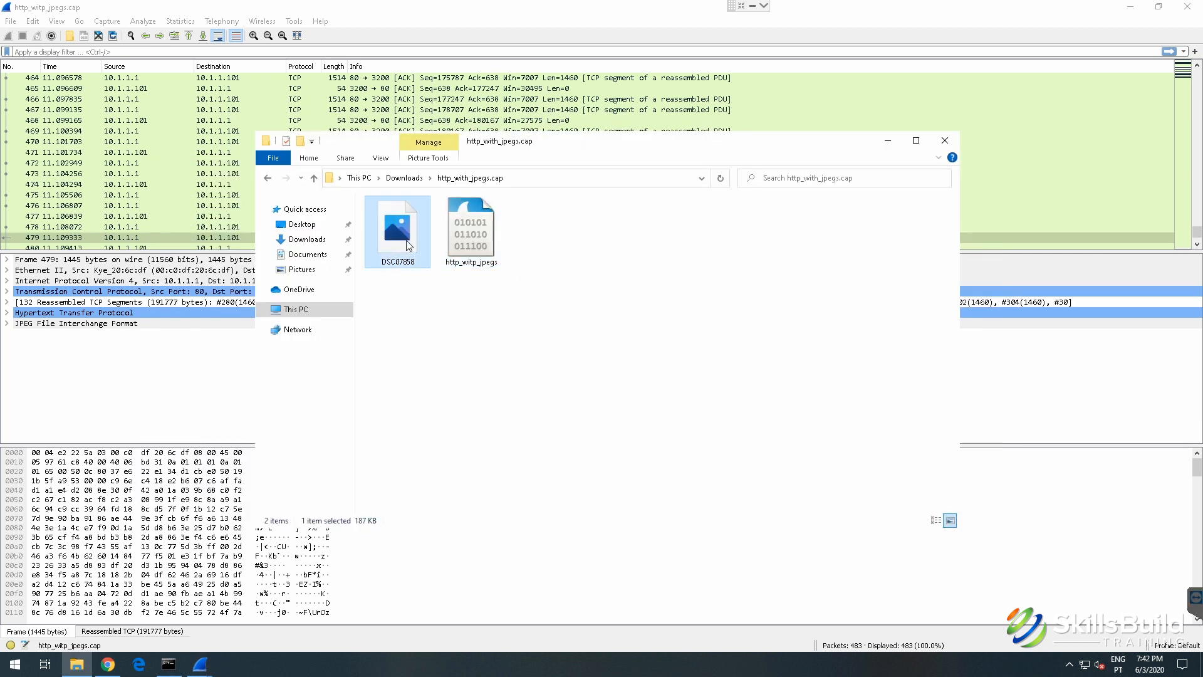
double_click(407, 240)
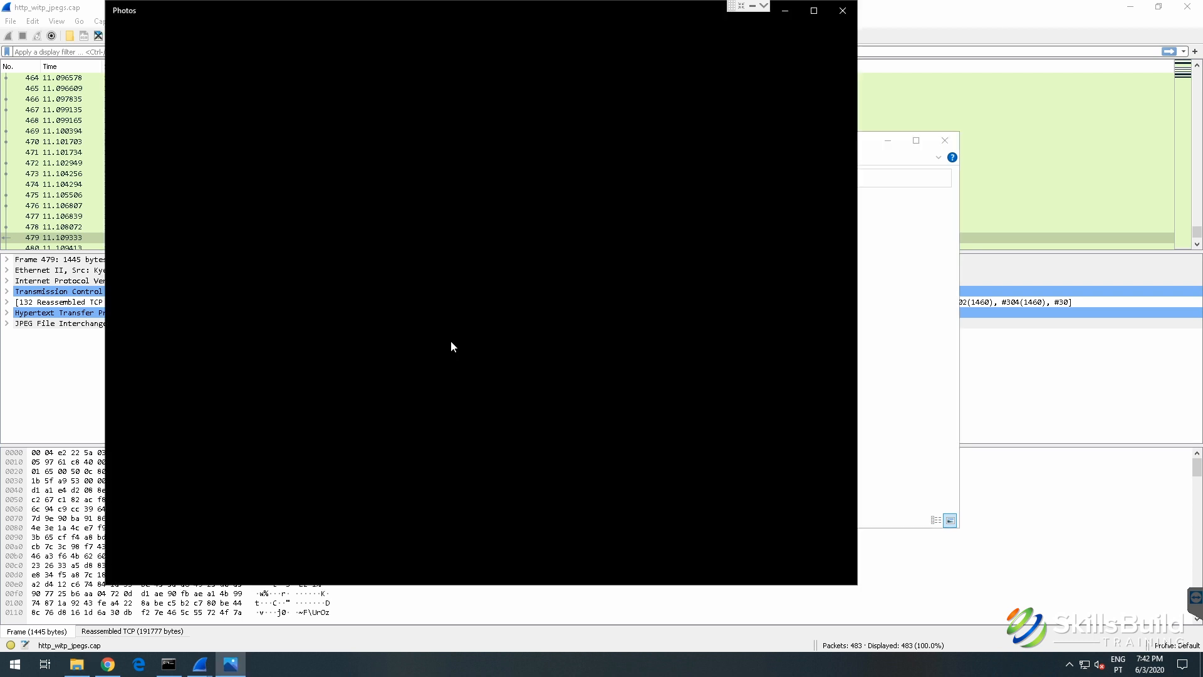
drag(489, 15, 583, 52)
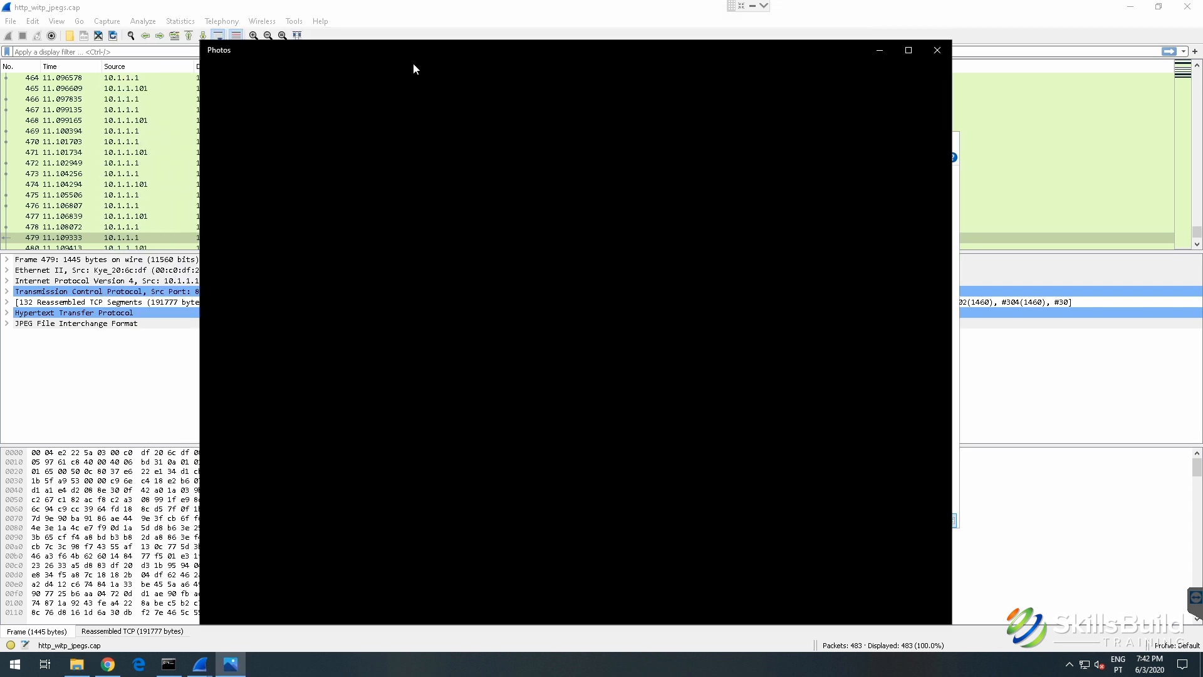
click(936, 50)
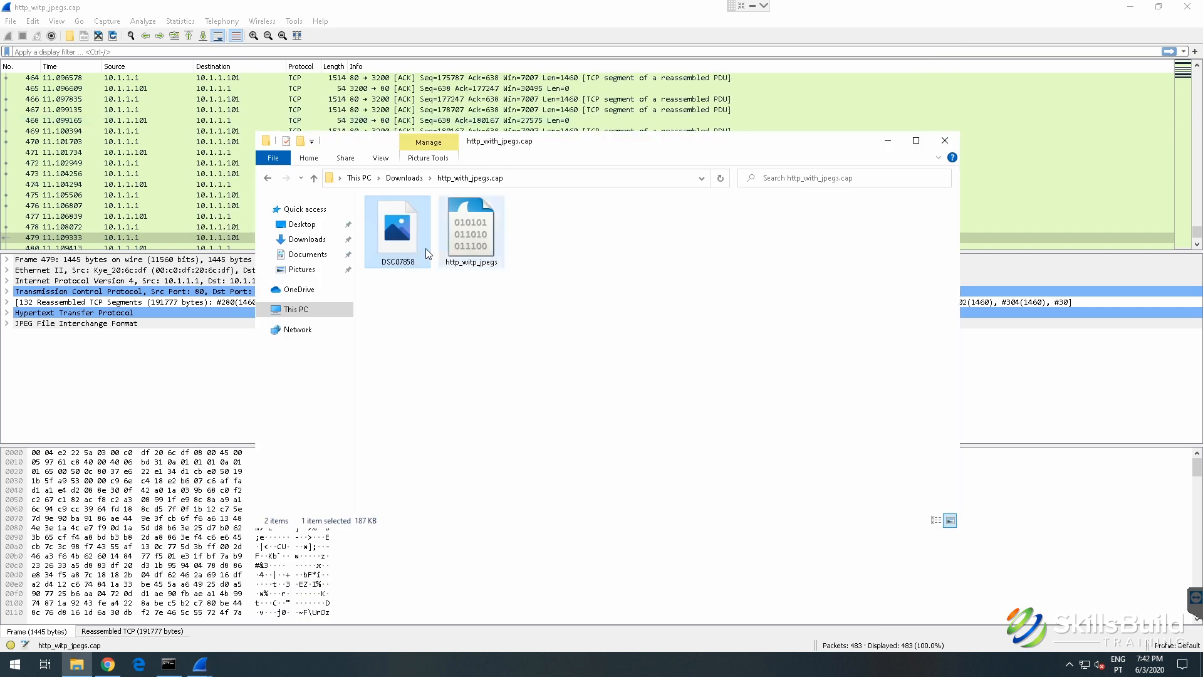
Step: Open the DSC07858 image in a maximized Paint window, examine the whole picture, and close Paint
right_click(426, 248)
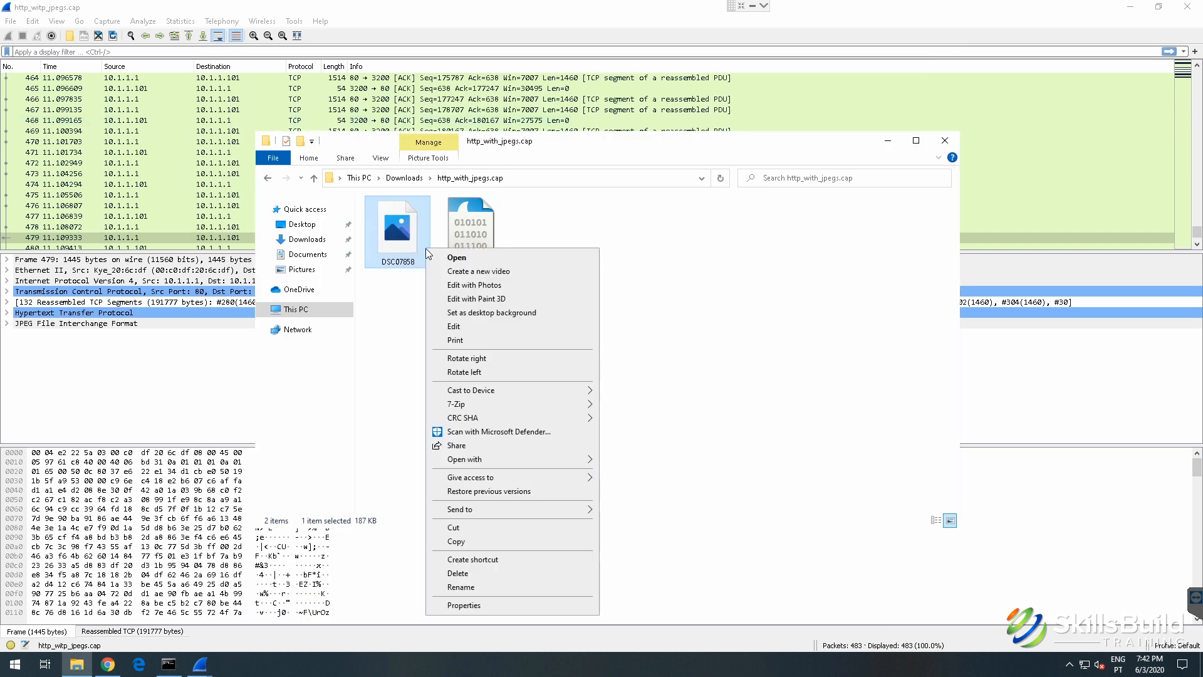
click(501, 327)
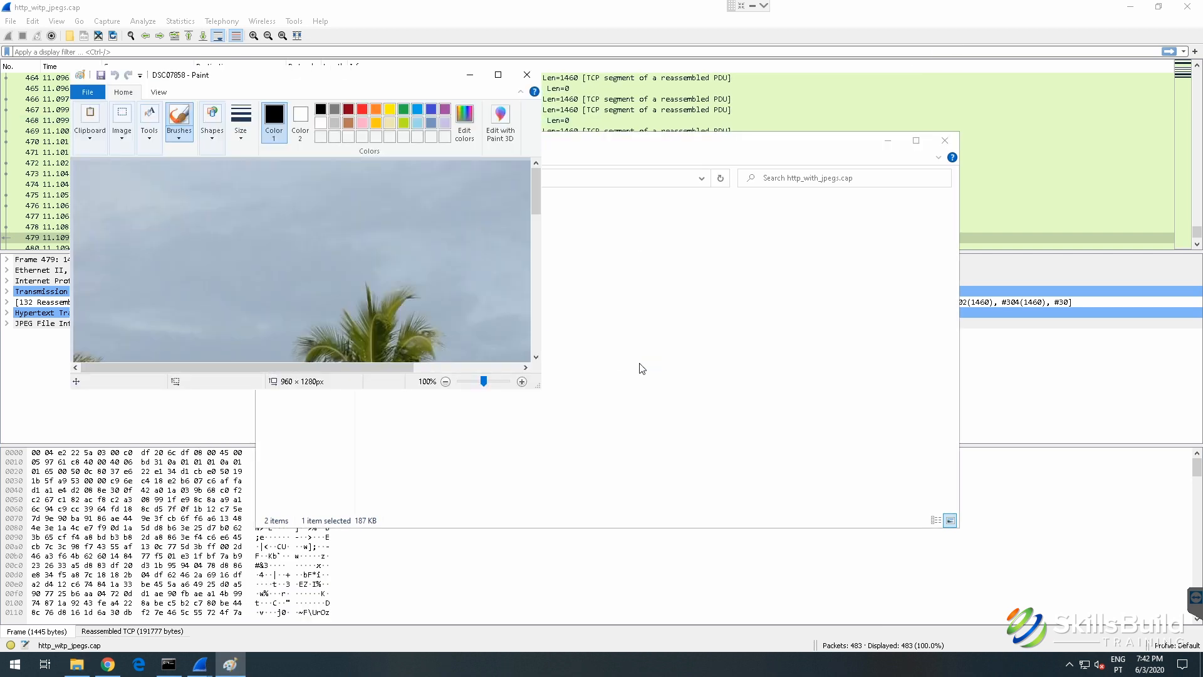
click(498, 74)
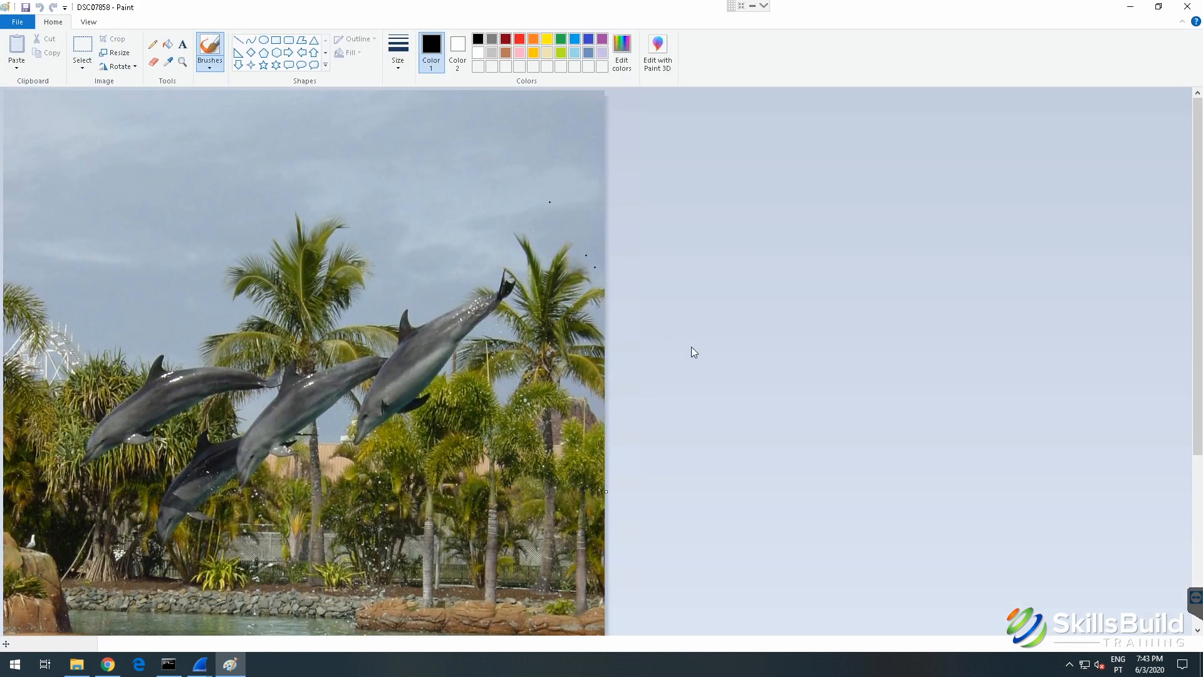
scroll(690, 353, down, 5)
scroll(691, 353, up, 5)
scroll(689, 347, down, 5)
scroll(752, 364, up, 5)
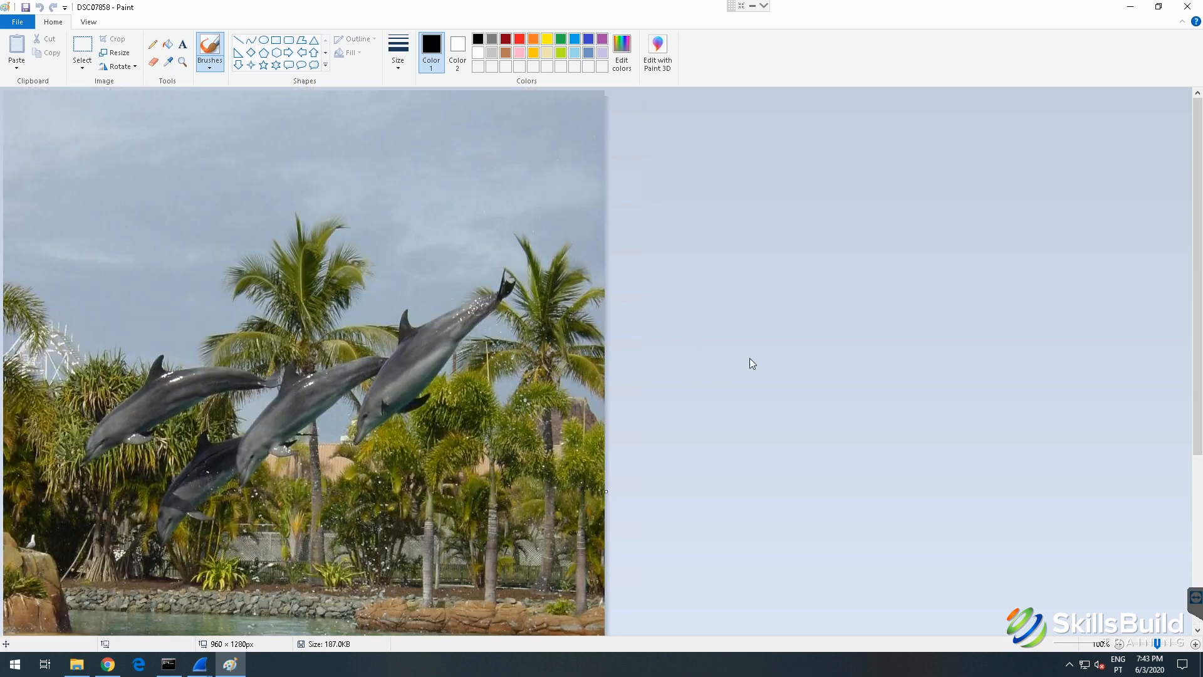
click(1187, 7)
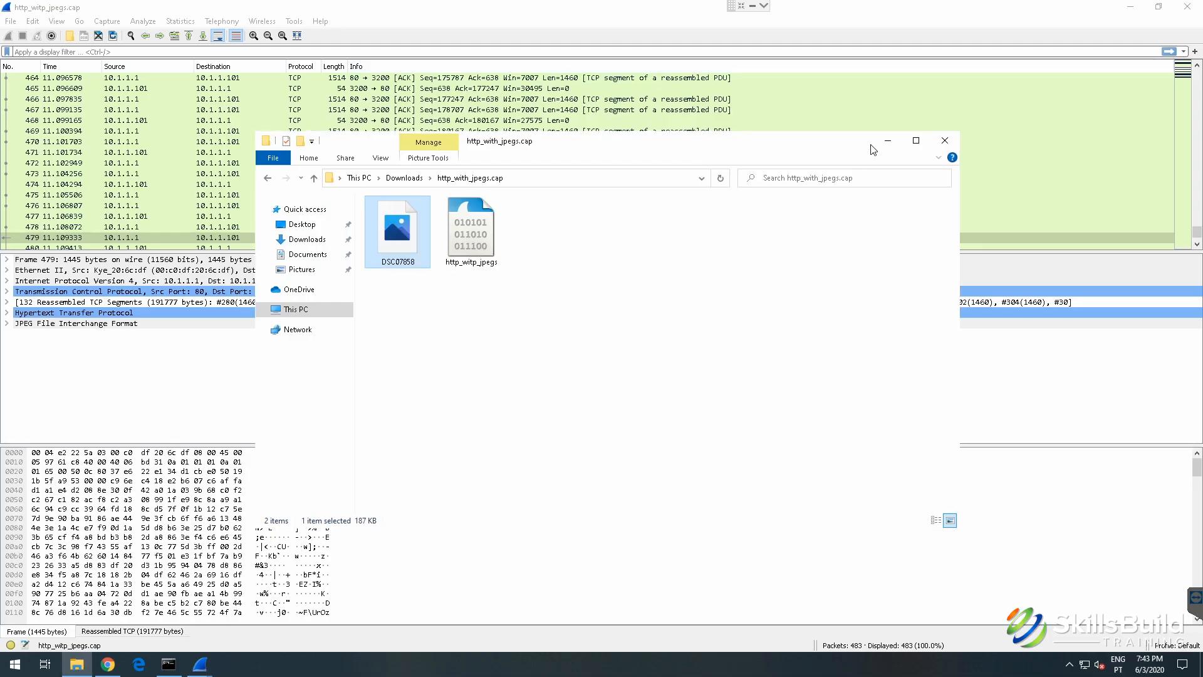
Step: Save all HTTP objects from the capture into the http_with_jpegs.cap folder, check the exported files, and close the object list
click(574, 361)
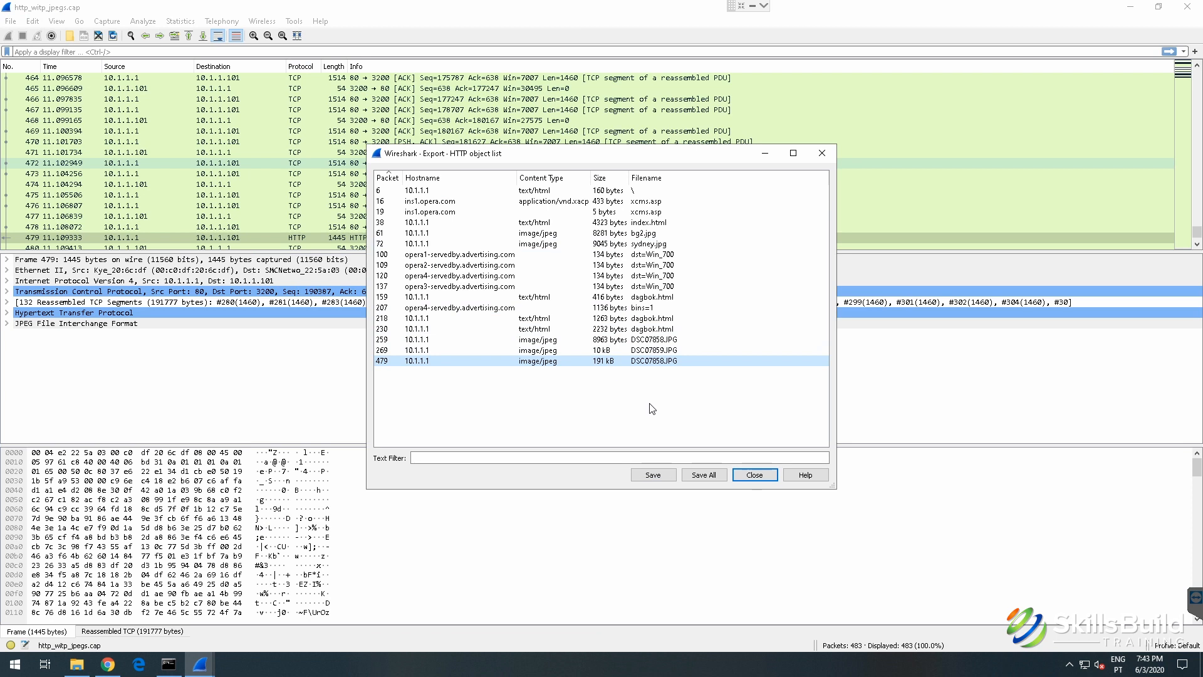
click(699, 475)
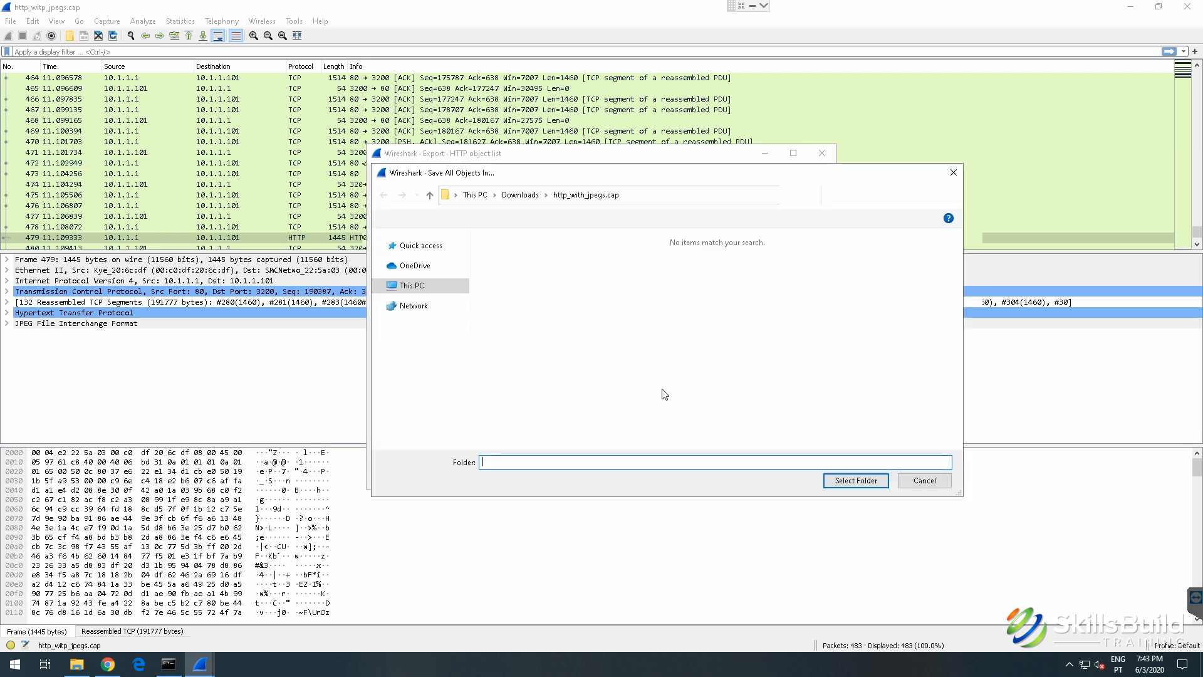
click(843, 480)
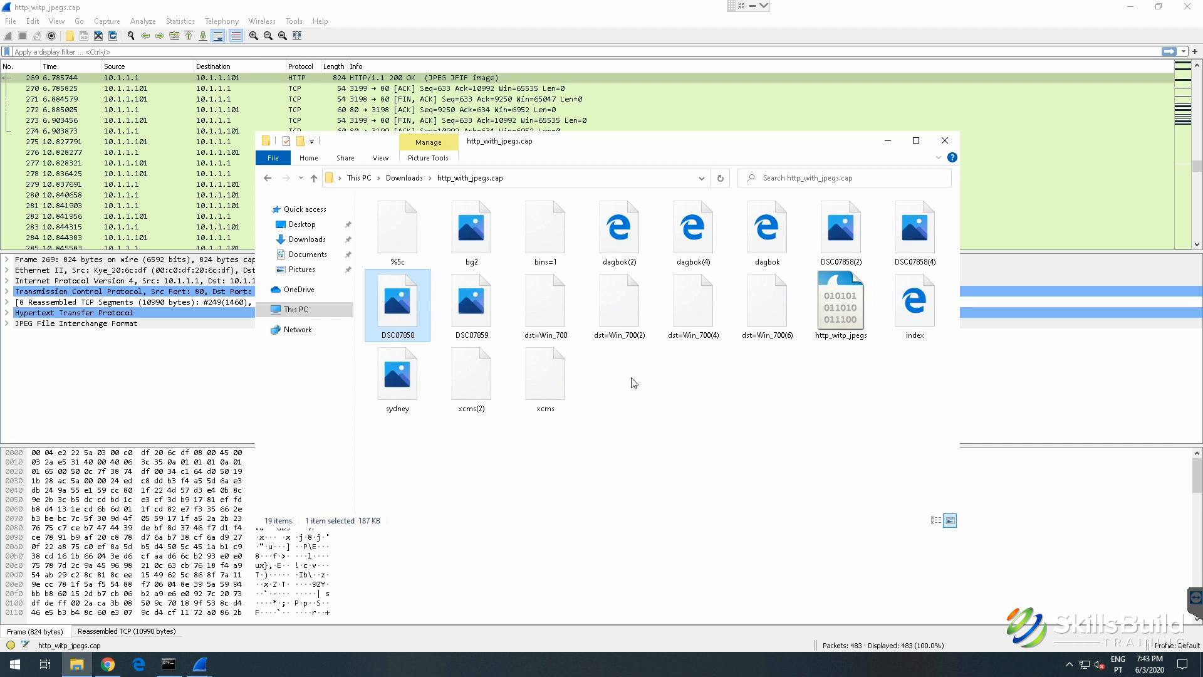
click(888, 141)
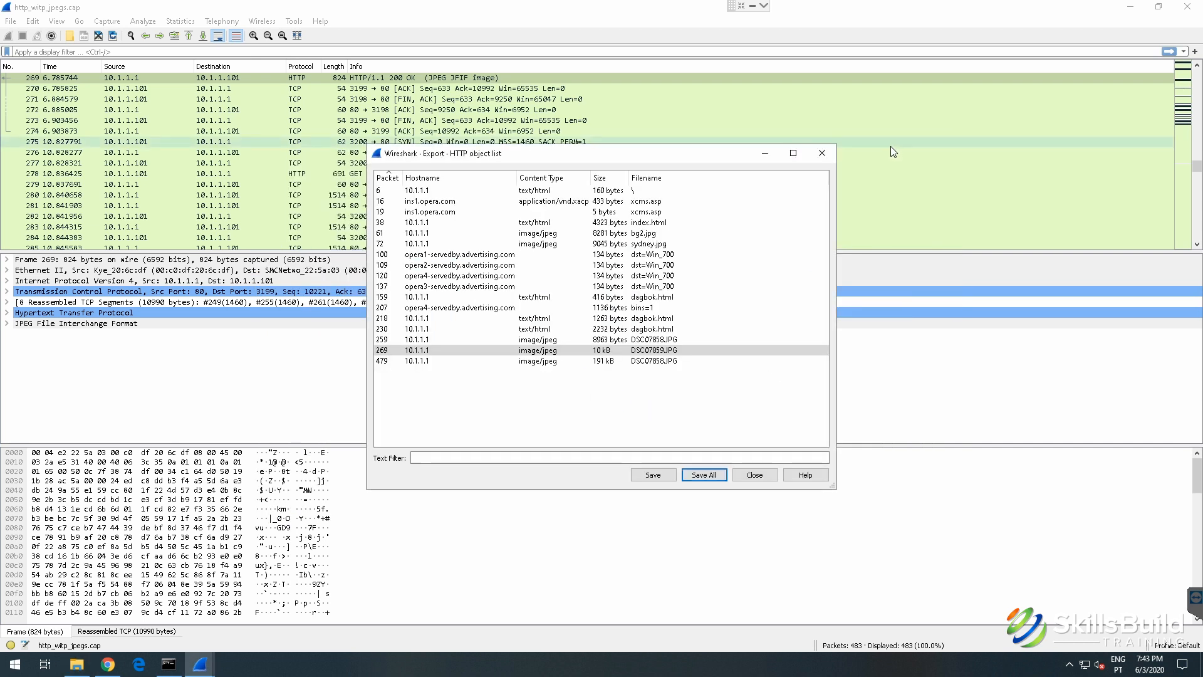
click(754, 474)
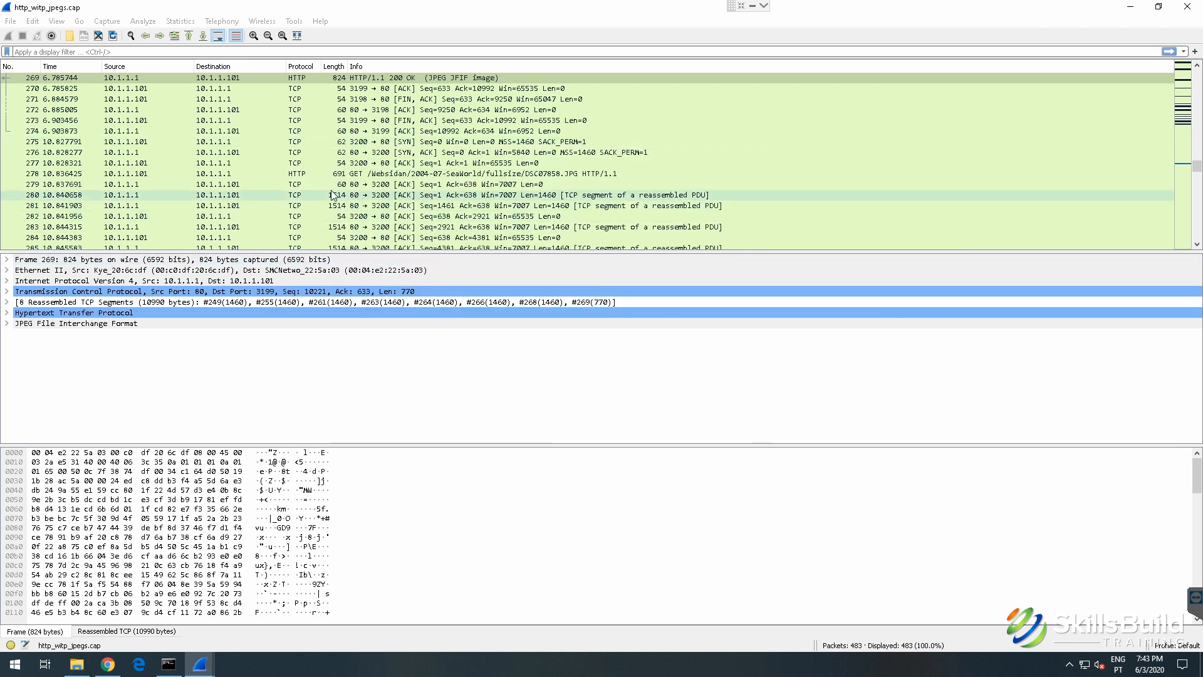
Step: Quit both open Wireshark windows, http_witp_jpegs.cap and http.cap
click(10, 21)
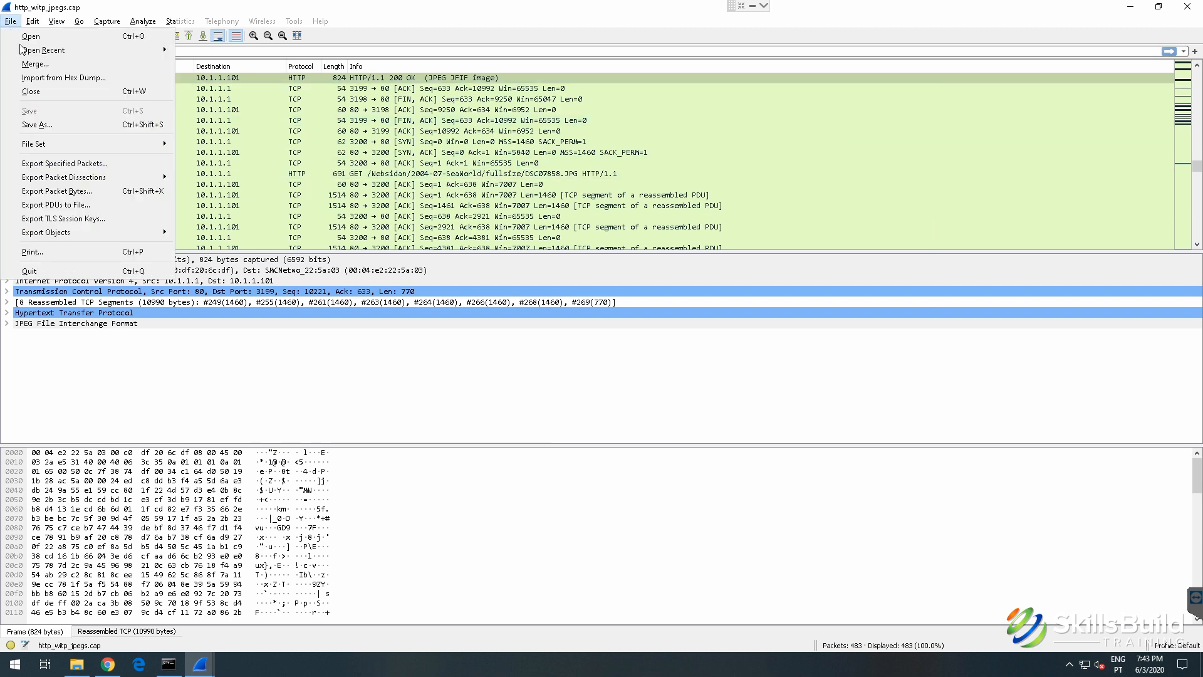
click(74, 270)
key(super)
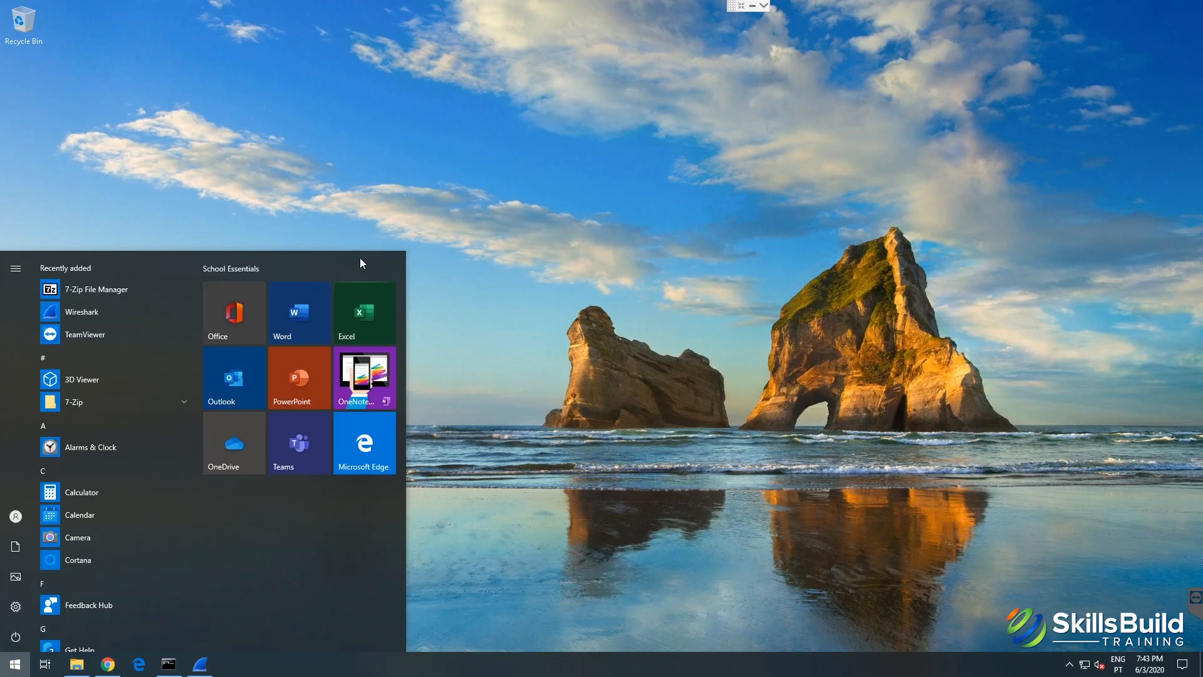
click(213, 674)
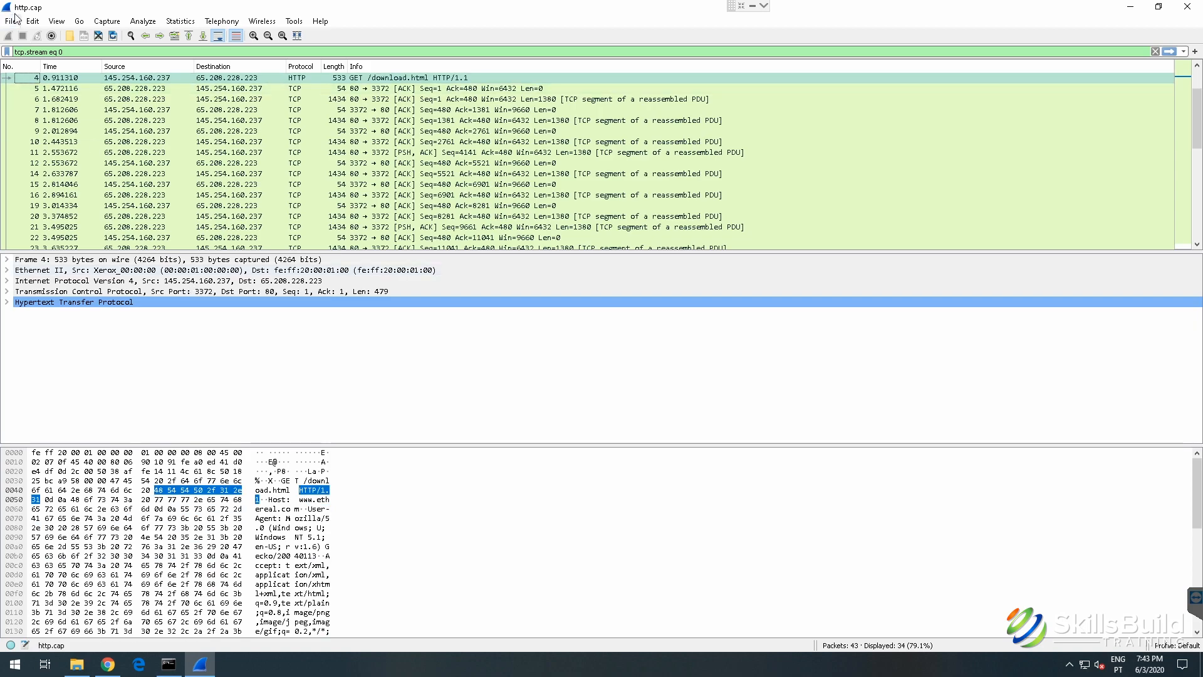
click(11, 21)
click(44, 272)
Step: Search the installed programs for Wireshark, run it as administrator, and approve the elevation request
key(super)
text(wire)
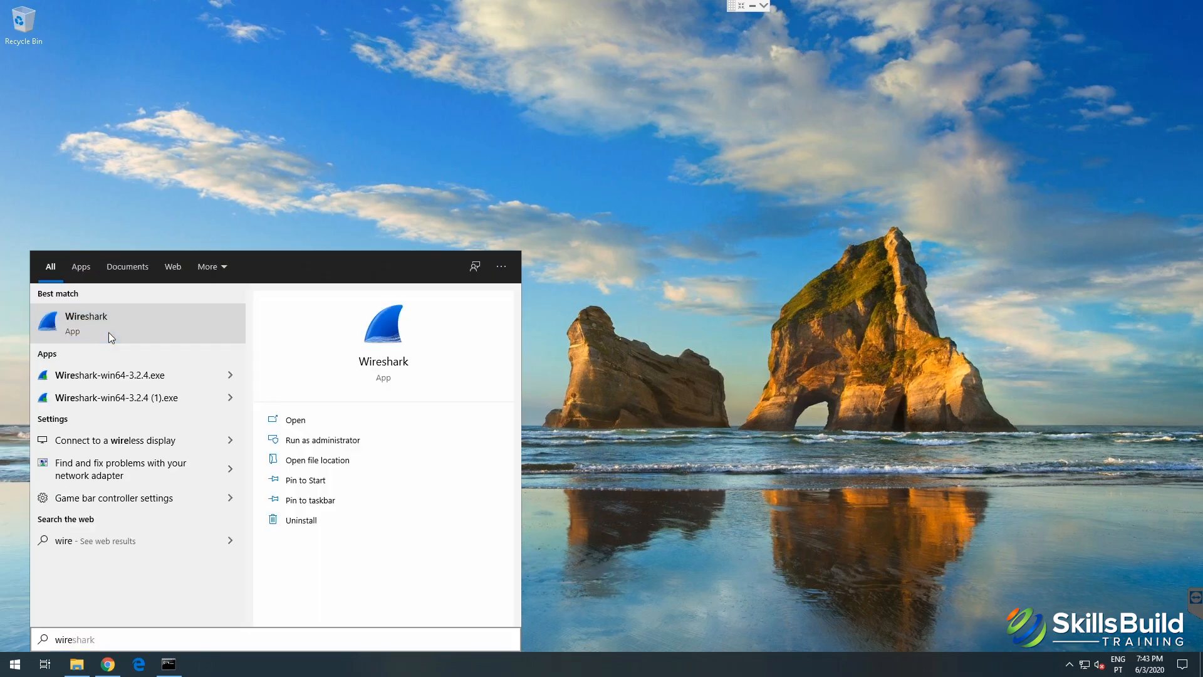
right_click(107, 332)
click(168, 333)
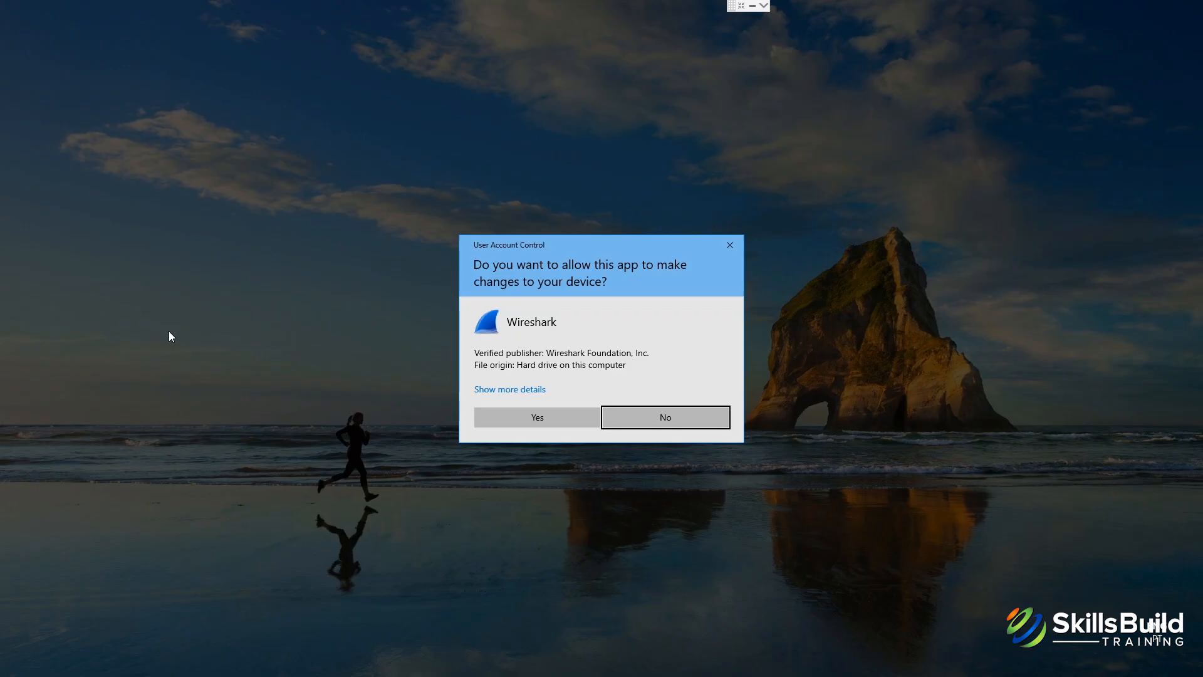
key(alt+y)
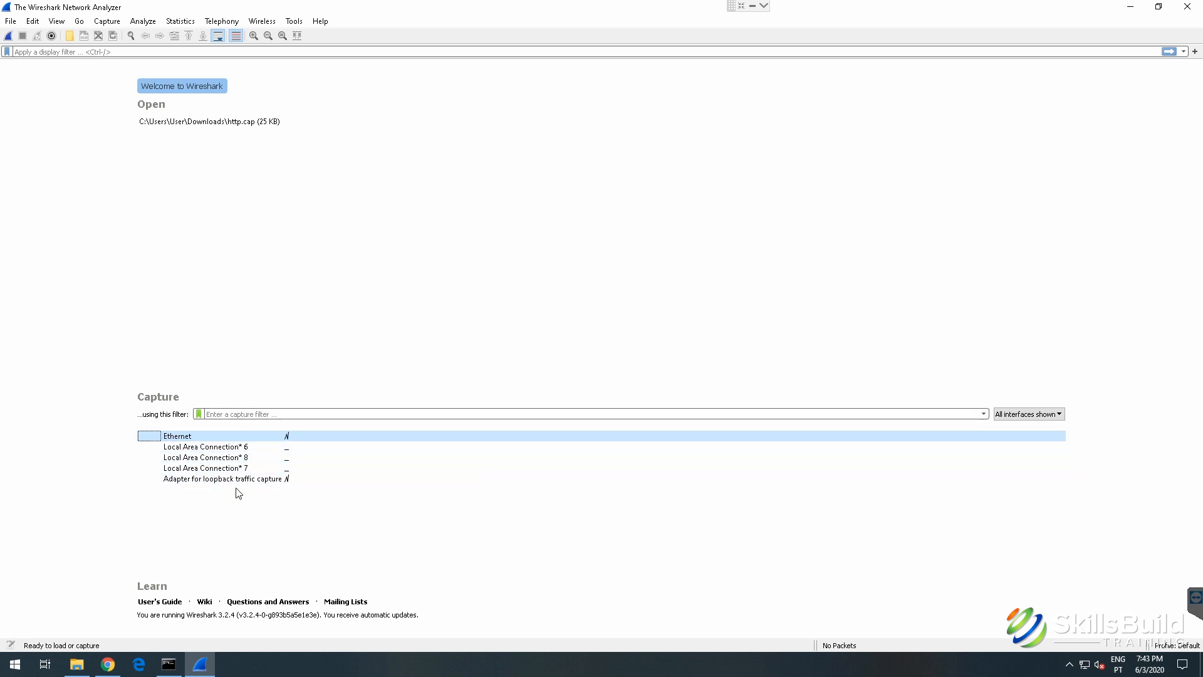
Step: Start a live capture on the Ethernet interface and look through the incoming packets
click(180, 441)
double_click(180, 441)
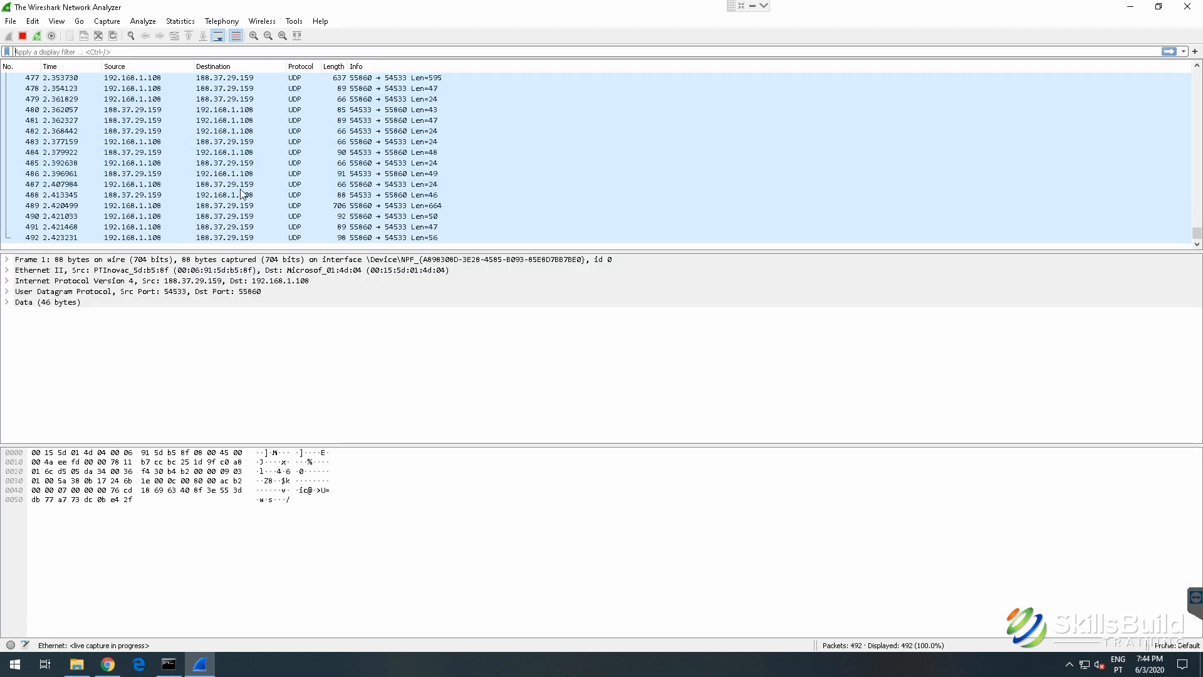
scroll(338, 180, up, 4)
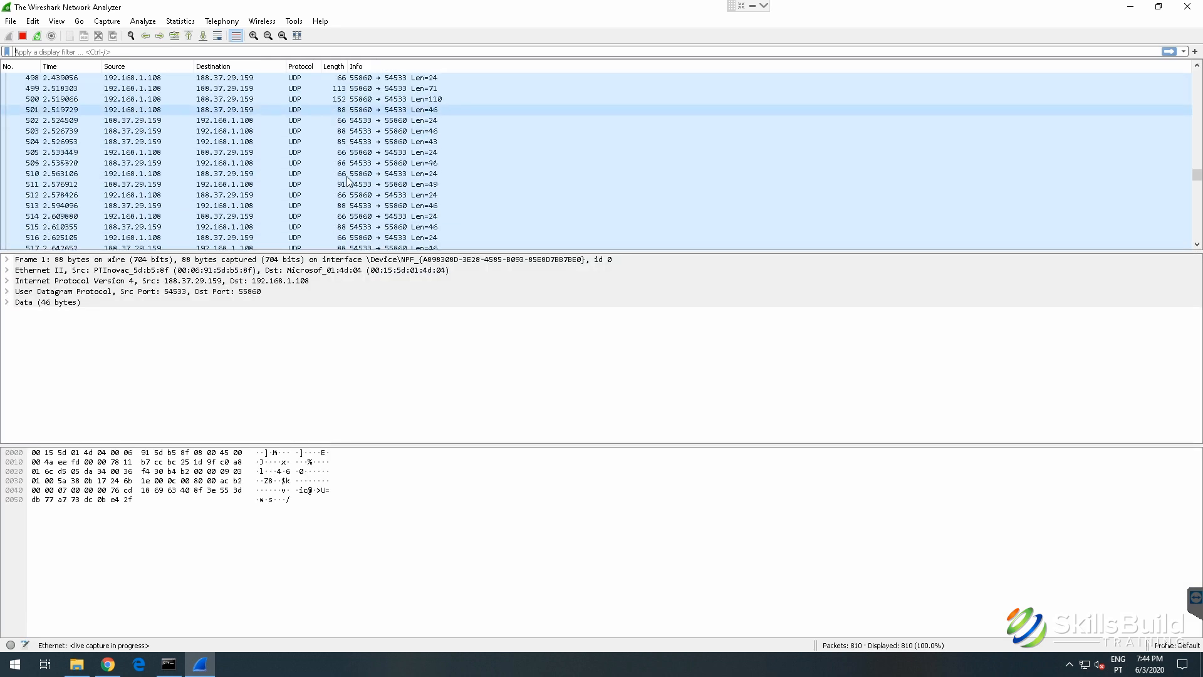
scroll(348, 180, down, 20)
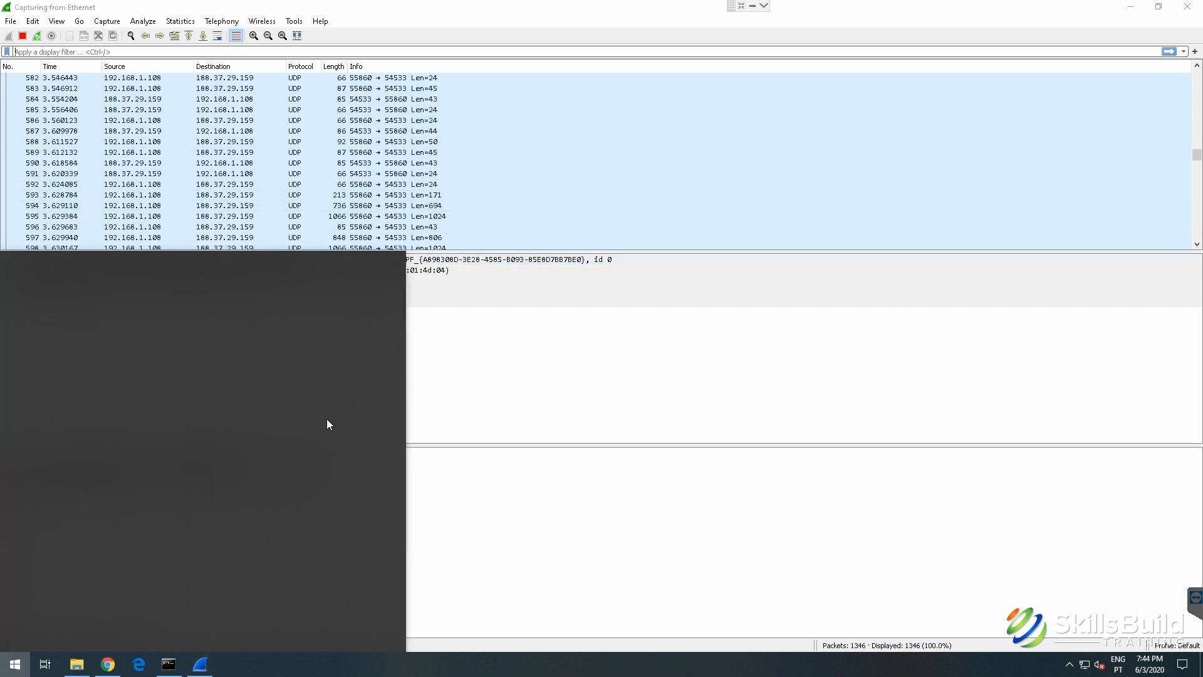
Step: Open a new Command Prompt, ping 8.8.8.8 to generate traffic, and interrupt the ping after a few replies
key(super)
text(cmd)
key(Return)
text(pi)
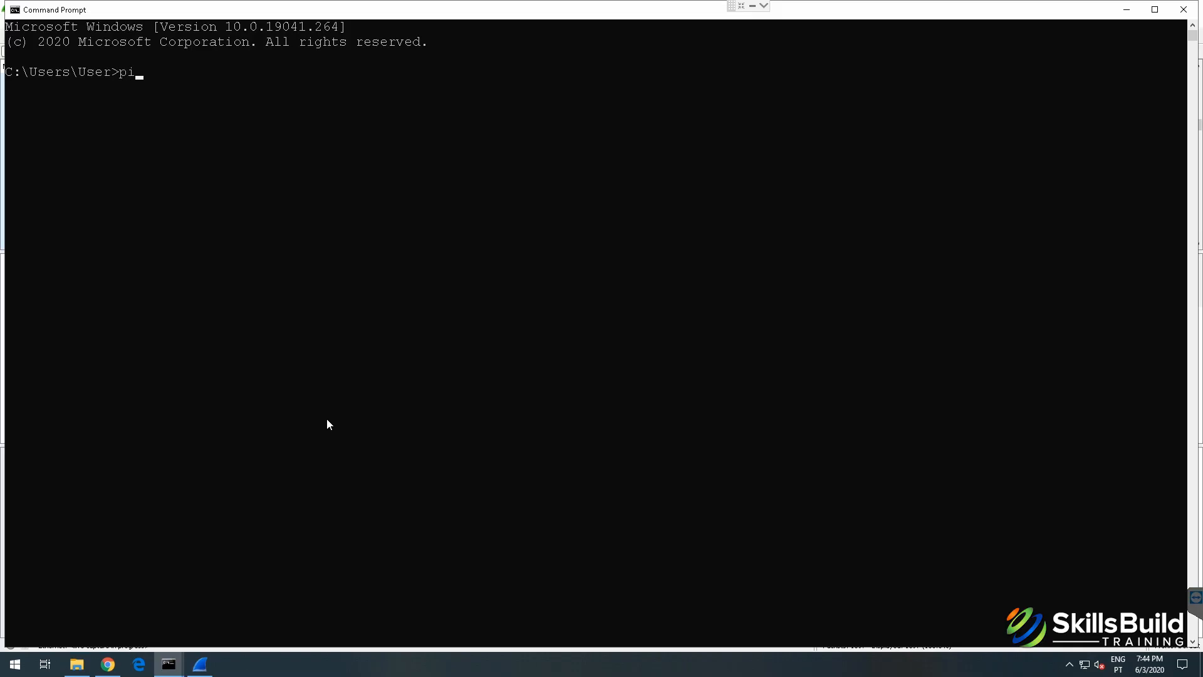
text(ng 8.8.8.8)
key(Return)
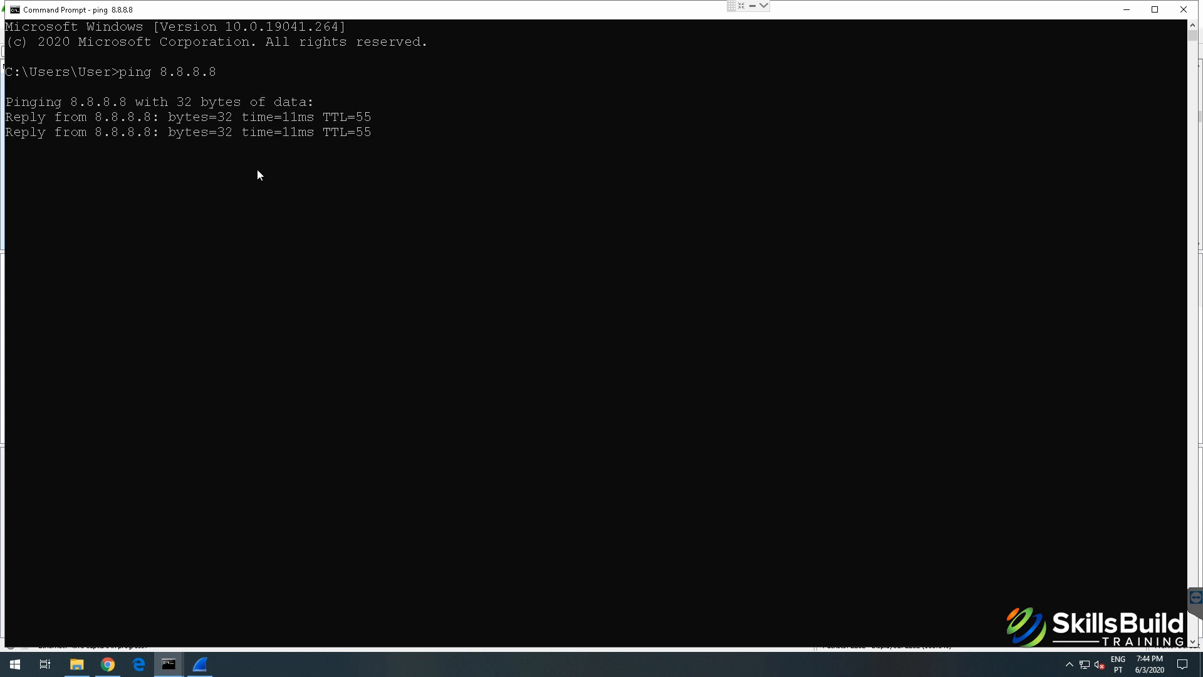
key(ctrl+c)
Step: Stop the Ethernet capture in Wireshark, save it to the Desktop as capture in pcapng format, and clear the windows to show the file
key(alt+Tab)
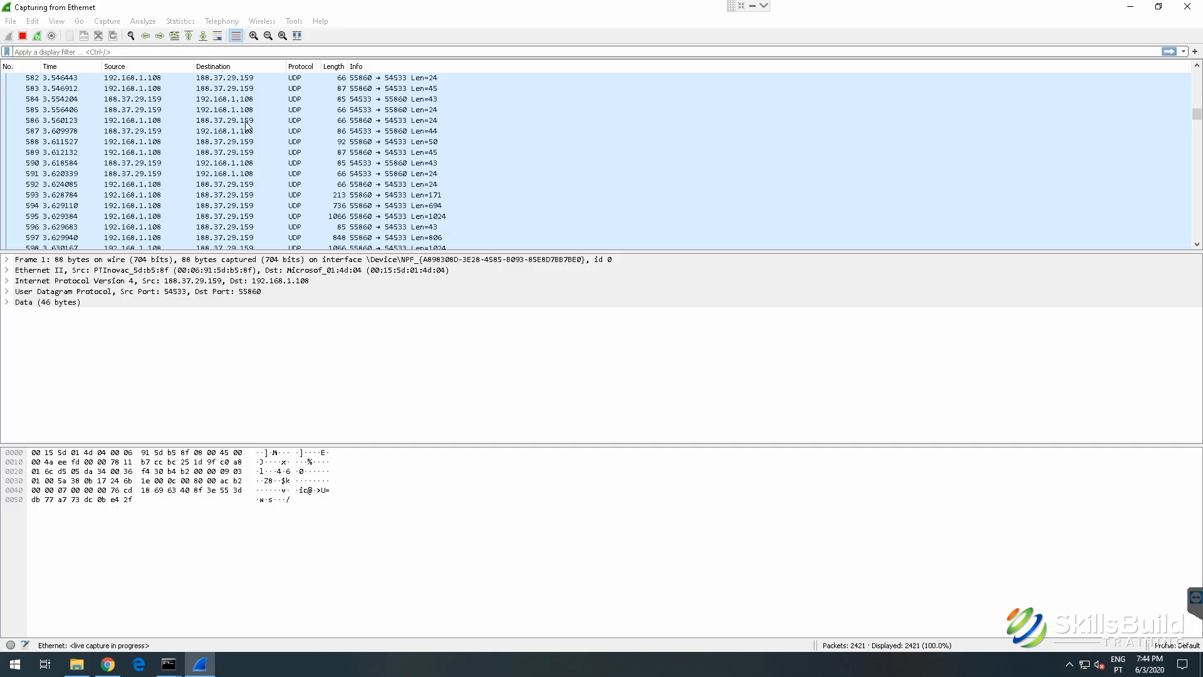
click(23, 36)
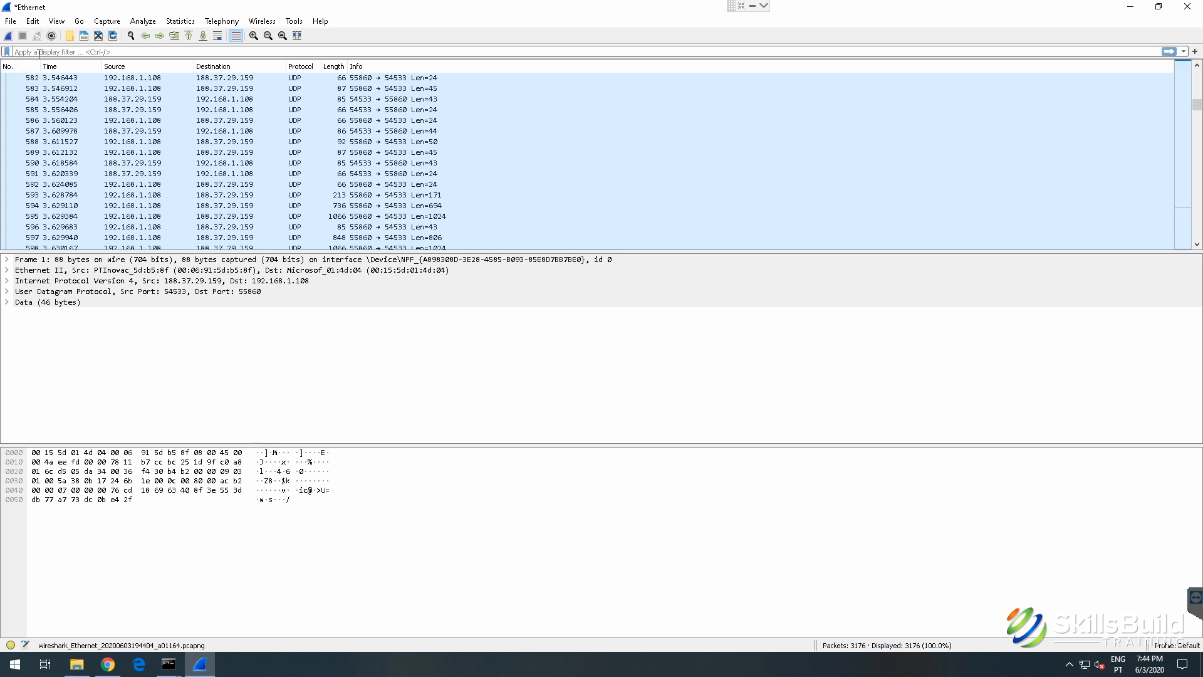
click(11, 23)
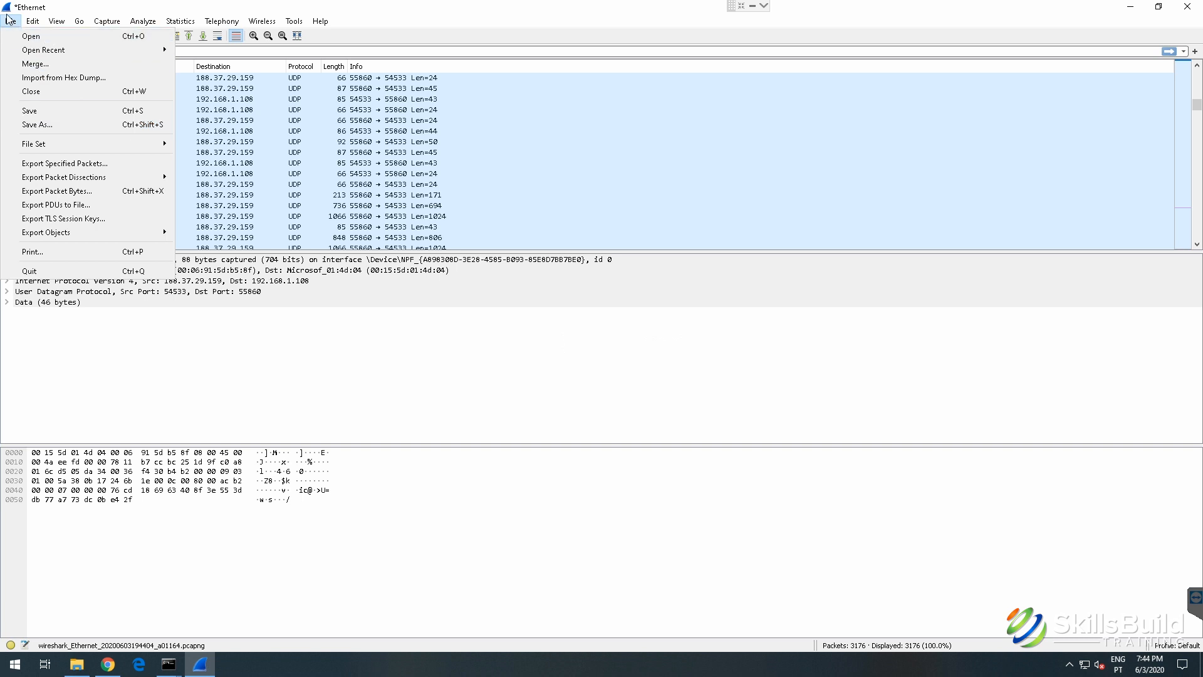
click(36, 125)
click(36, 111)
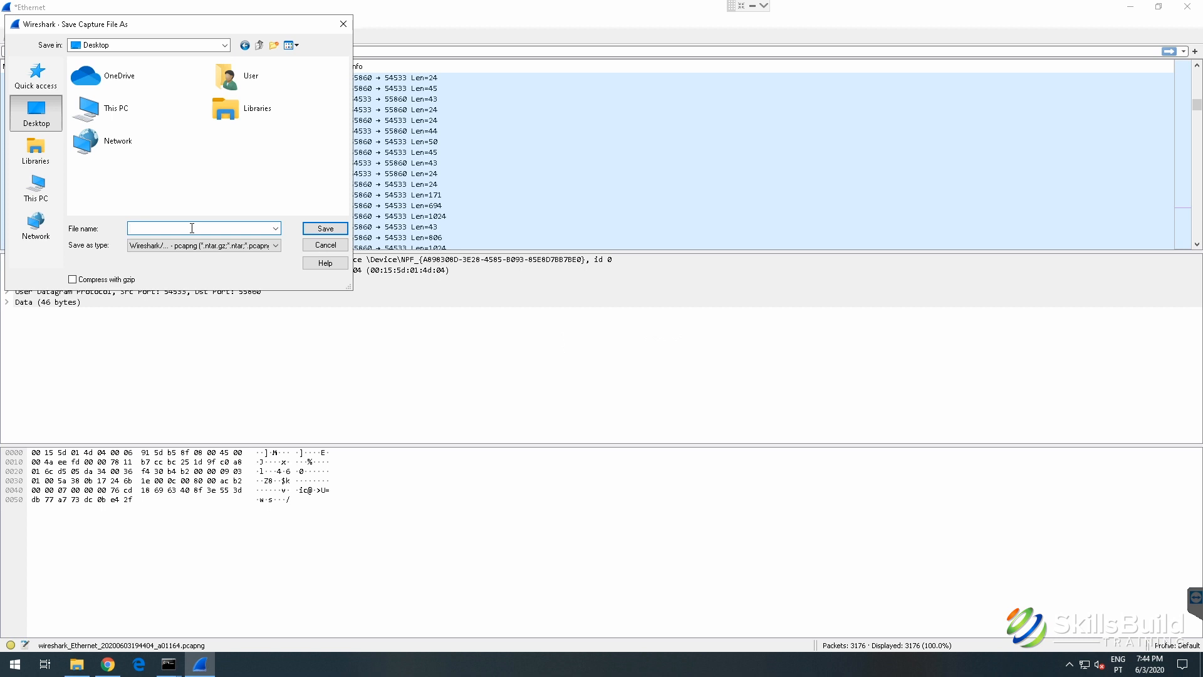
text(capture)
key(Return)
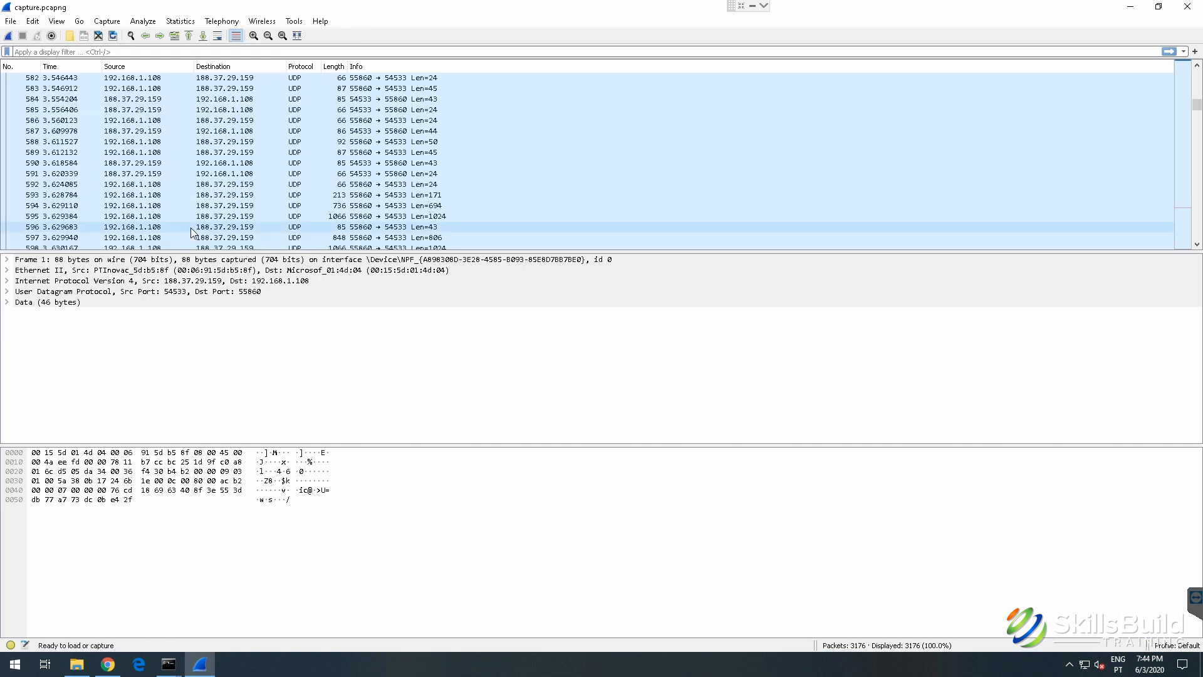
click(1128, 6)
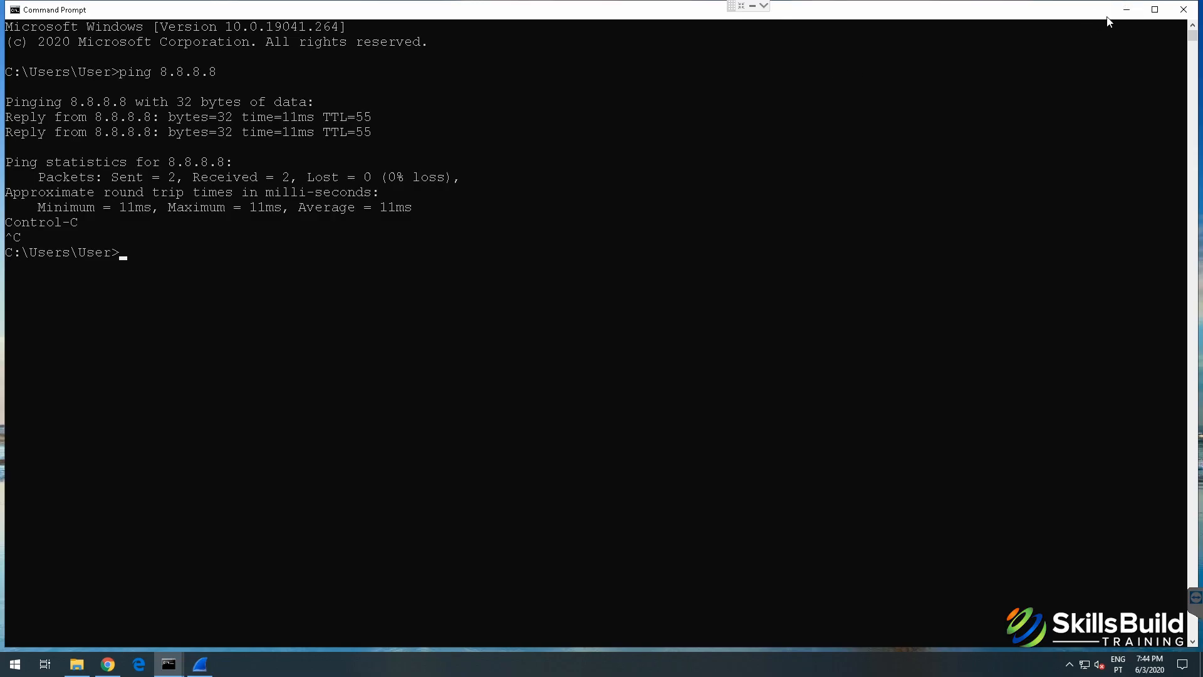
click(1126, 9)
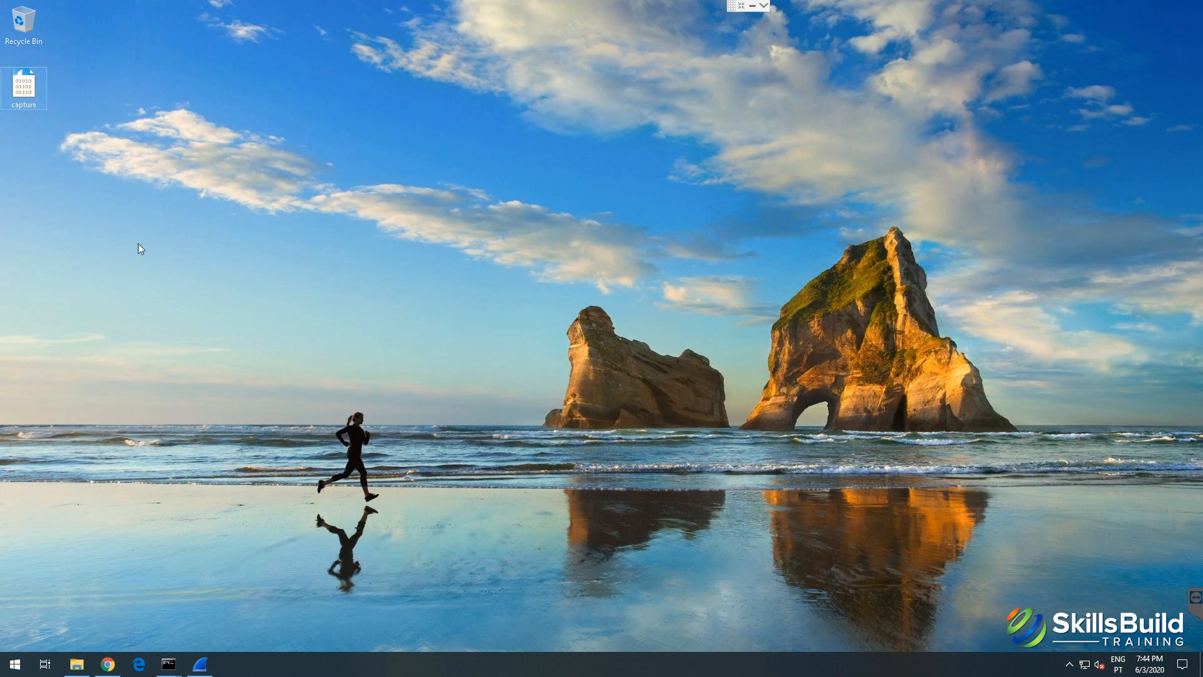
Step: Save a copy of the capture to the Desktop as capture_1 in the Modified tcpdump - pcap format
click(200, 664)
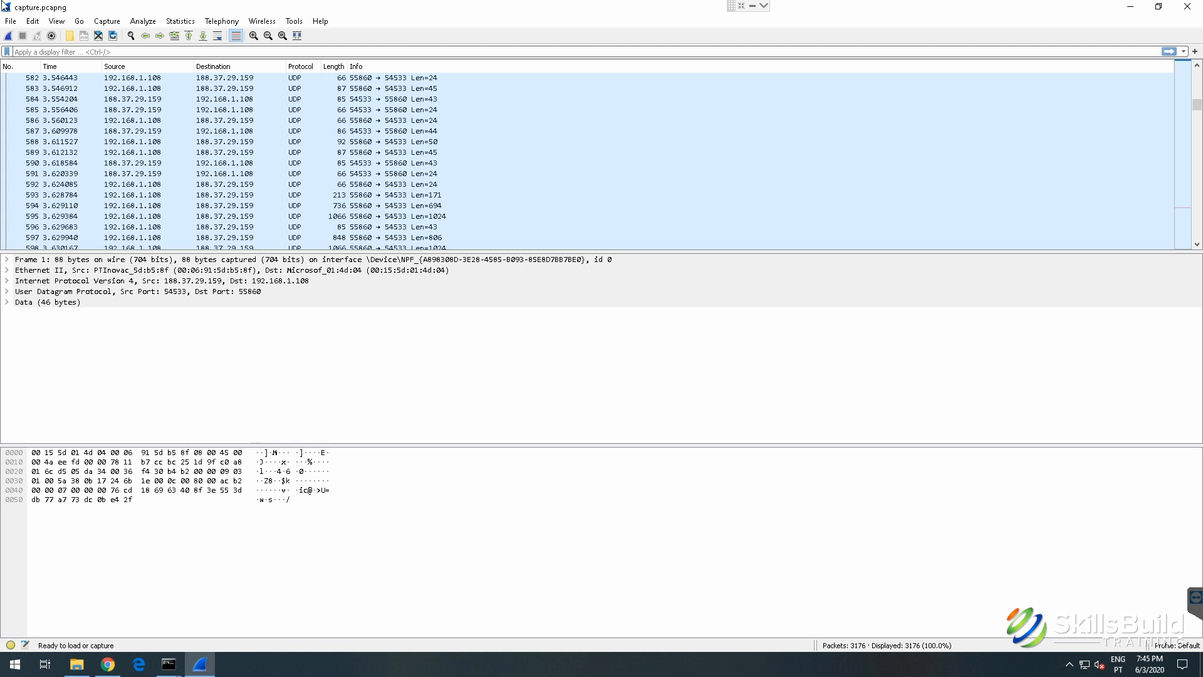
click(11, 21)
click(53, 125)
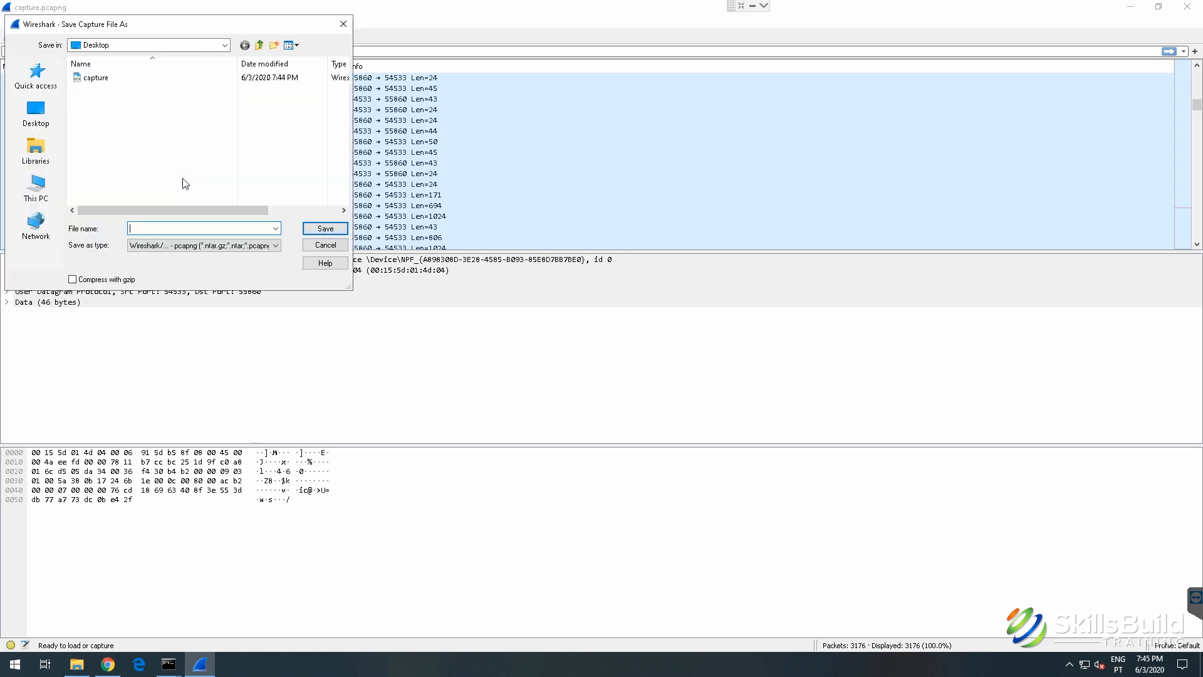
click(227, 245)
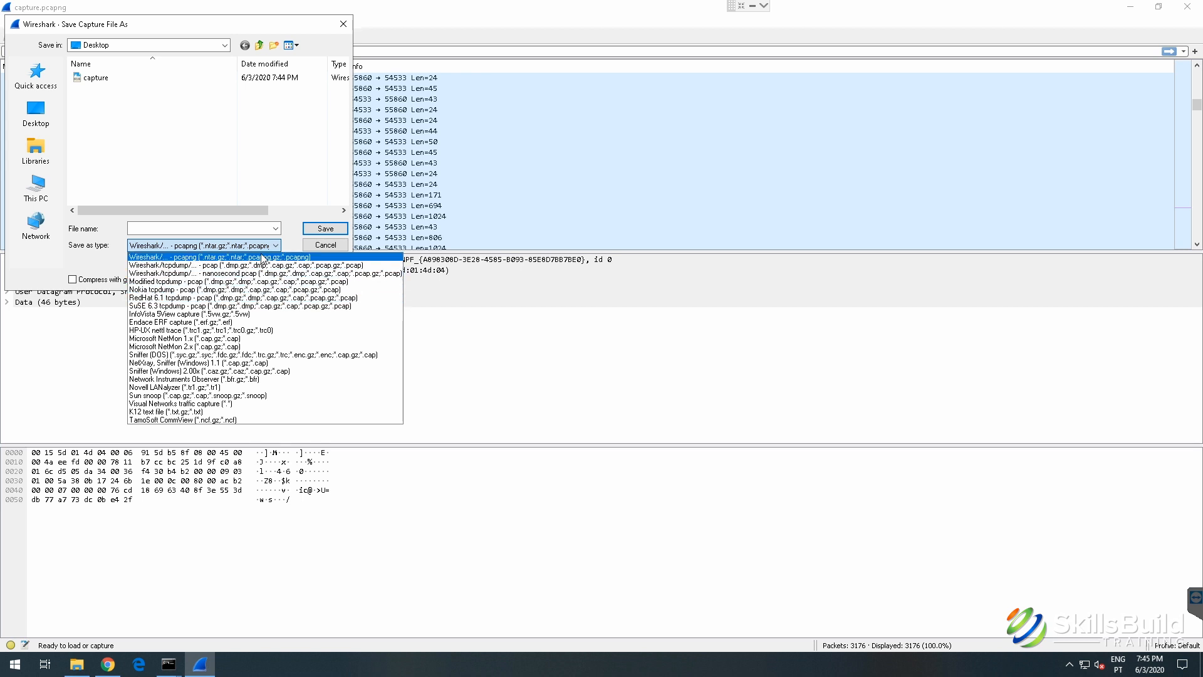
click(233, 287)
click(204, 229)
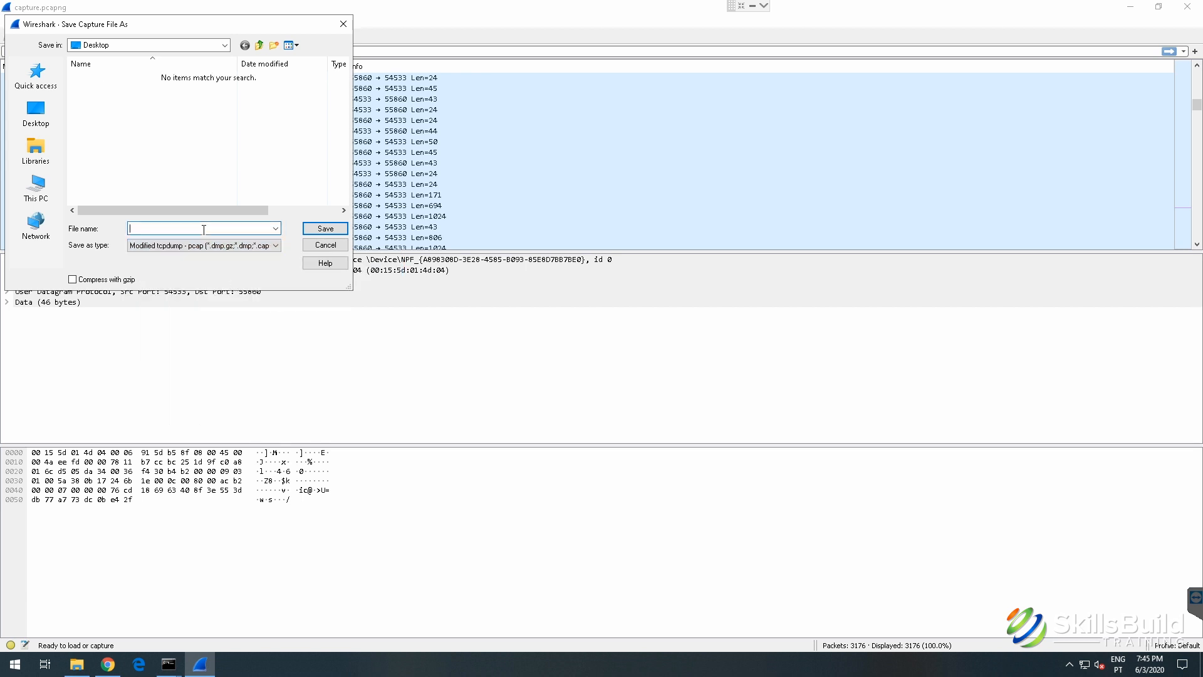
text(captur)
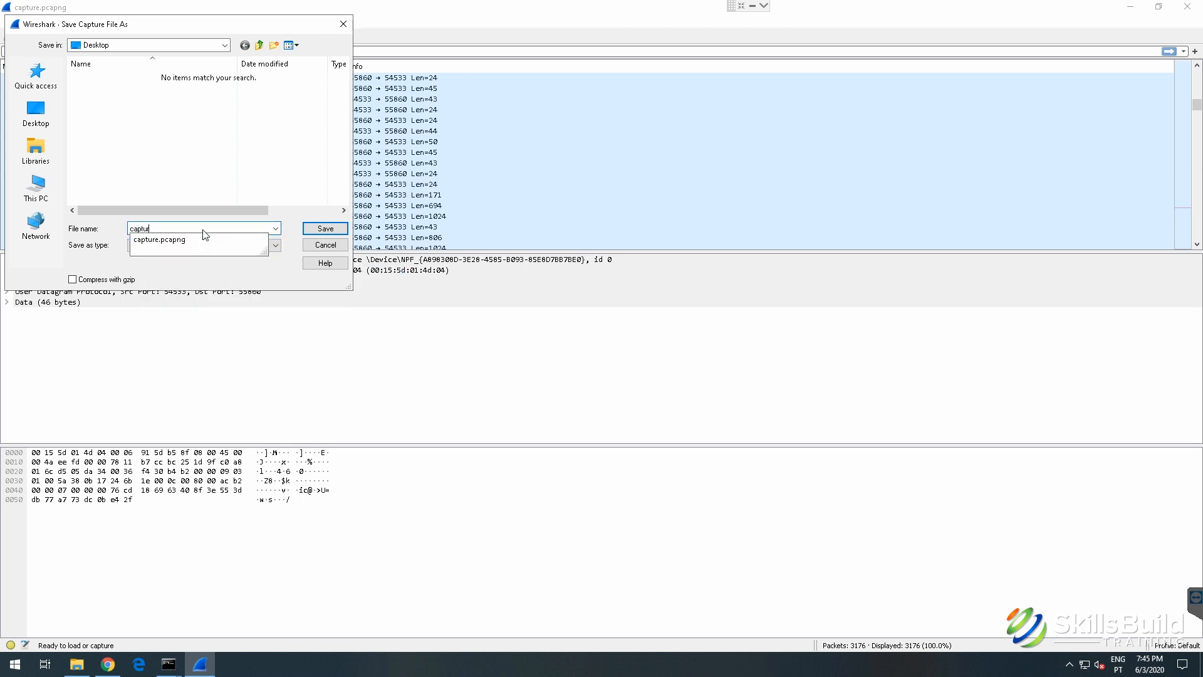
text(e)
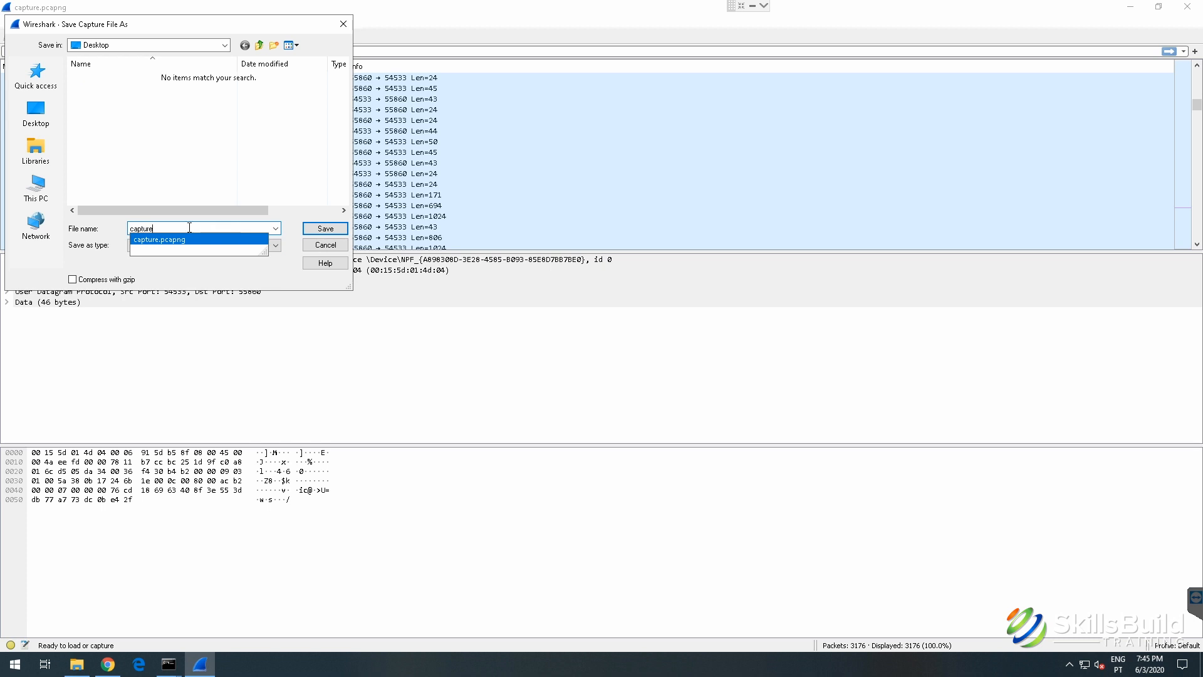
text(_1)
click(326, 229)
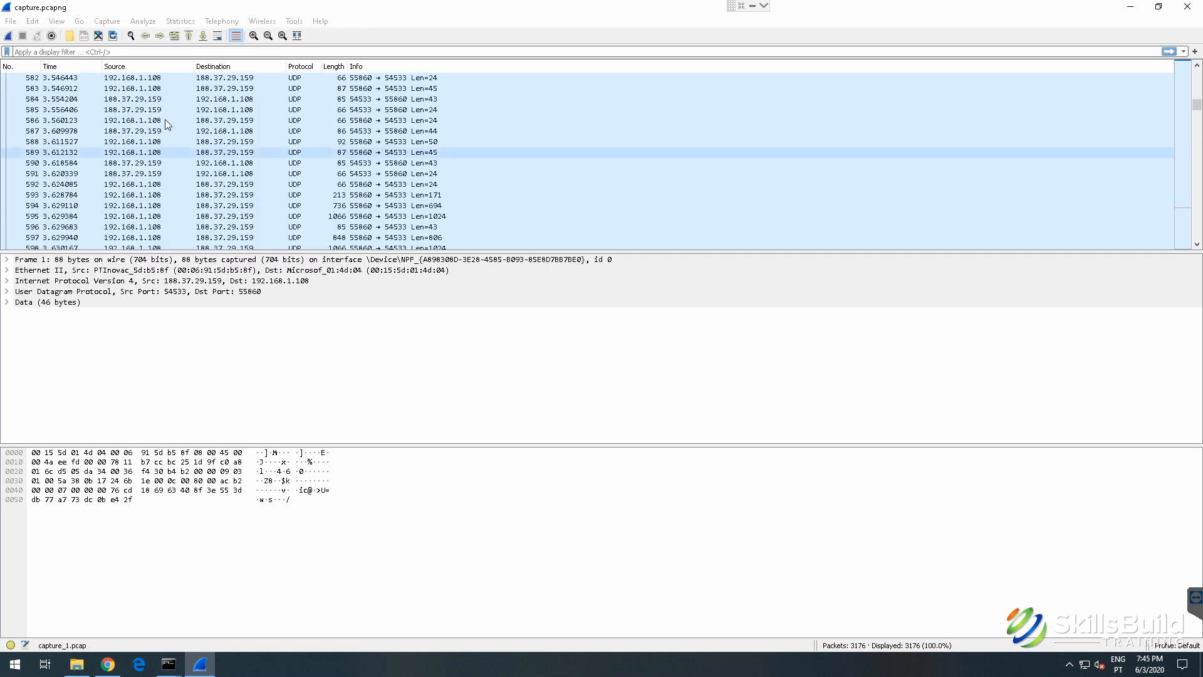
Step: Compare the file types of capture_1 and capture on the desktop in their properties, and close both property windows
click(211, 664)
right_click(24, 156)
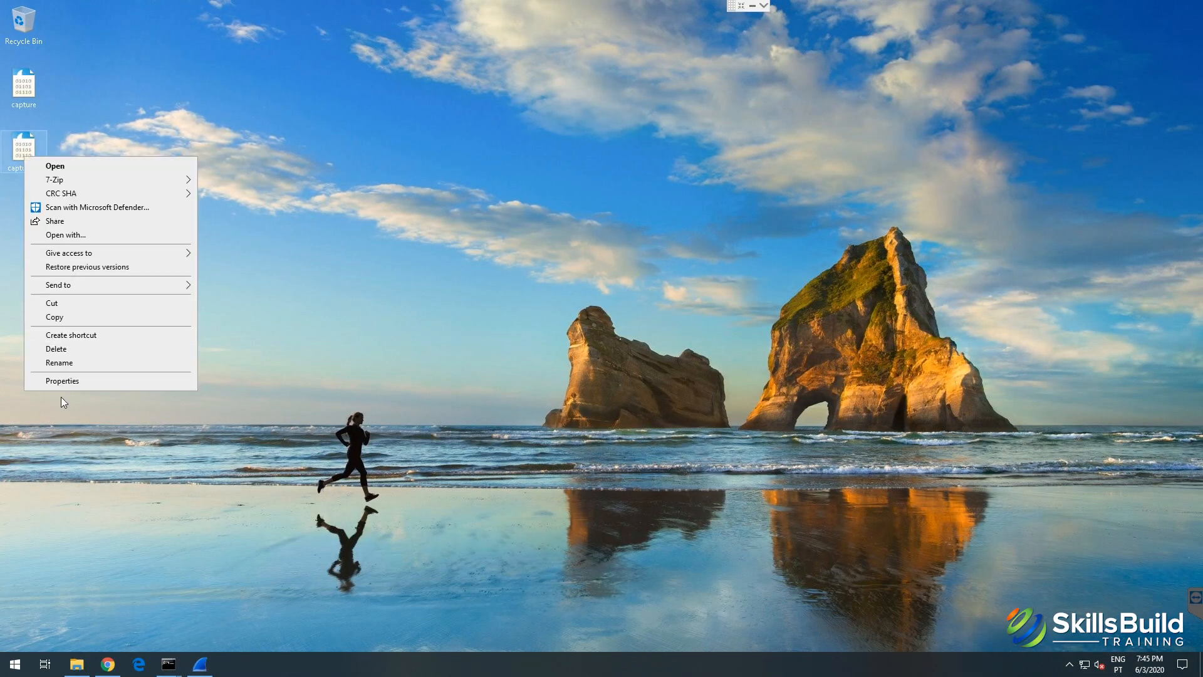
click(62, 381)
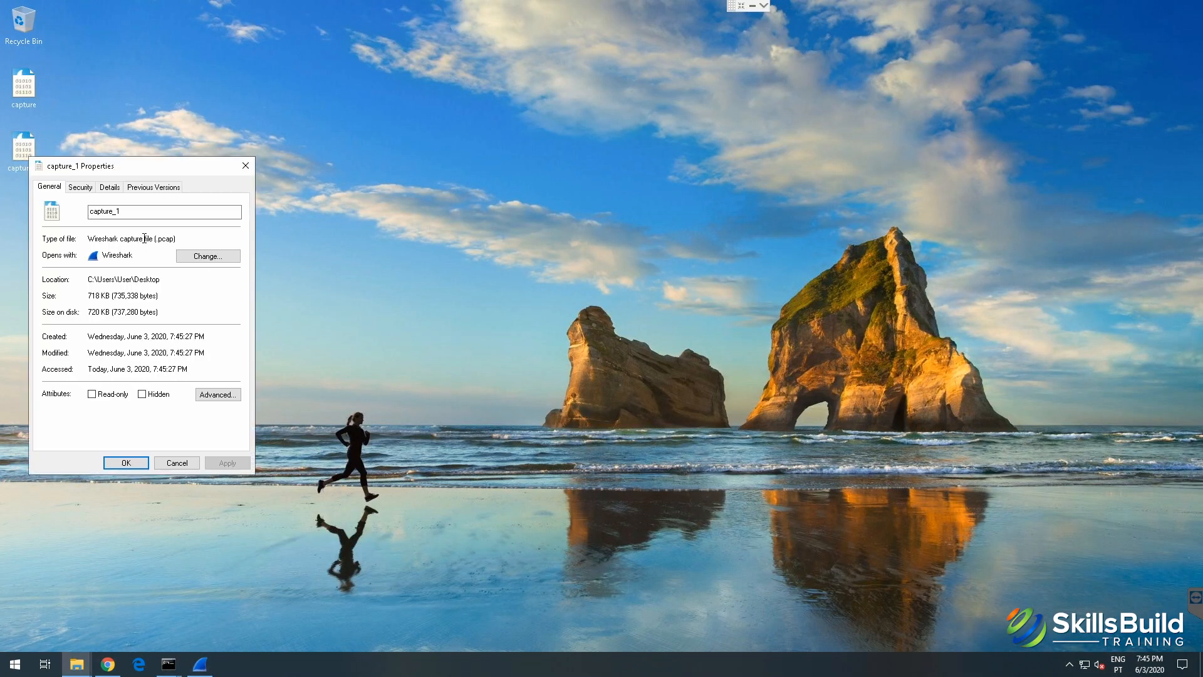
drag(144, 239, 193, 236)
click(29, 95)
right_click(29, 96)
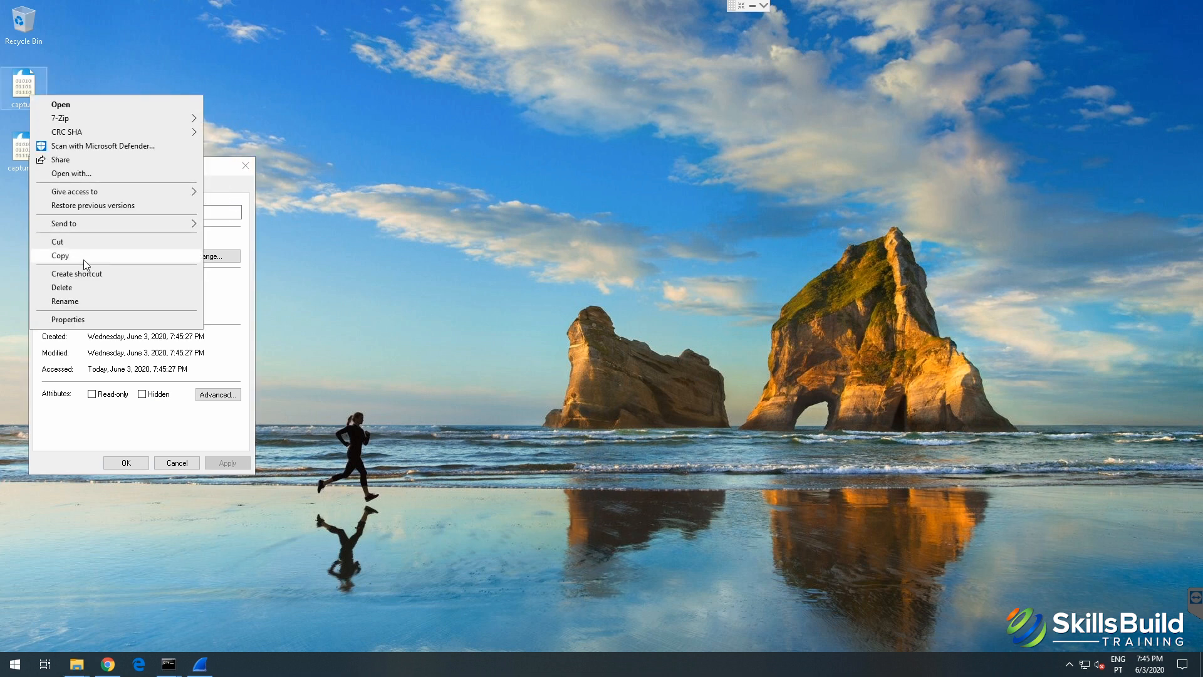
click(86, 327)
drag(157, 177, 226, 177)
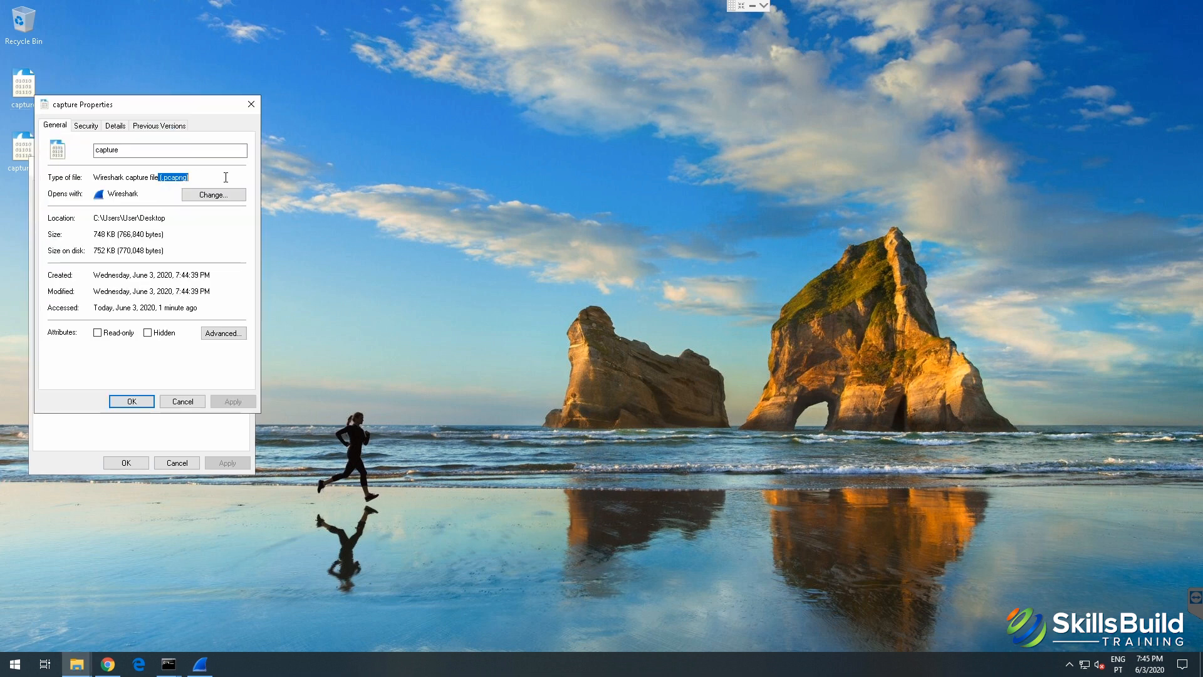
click(251, 105)
click(247, 164)
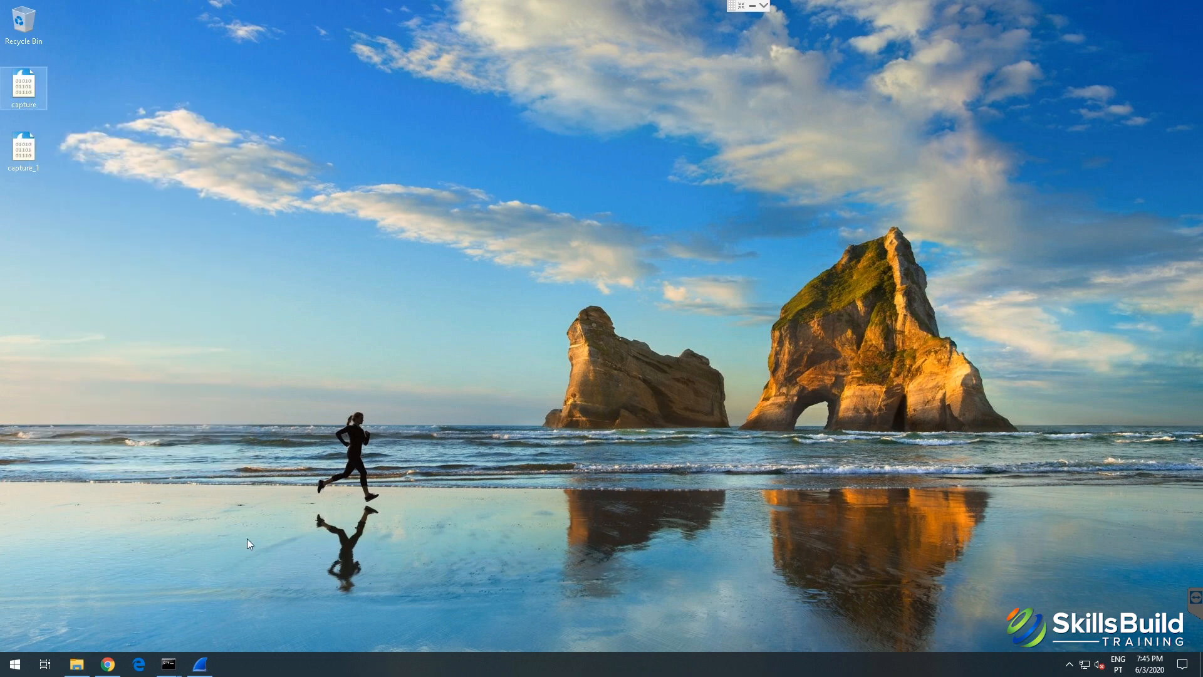
Step: Return to capture_1.pcap in Wireshark and apply the display filter icmp to isolate the ping packets
click(200, 664)
scroll(296, 207, down, 3)
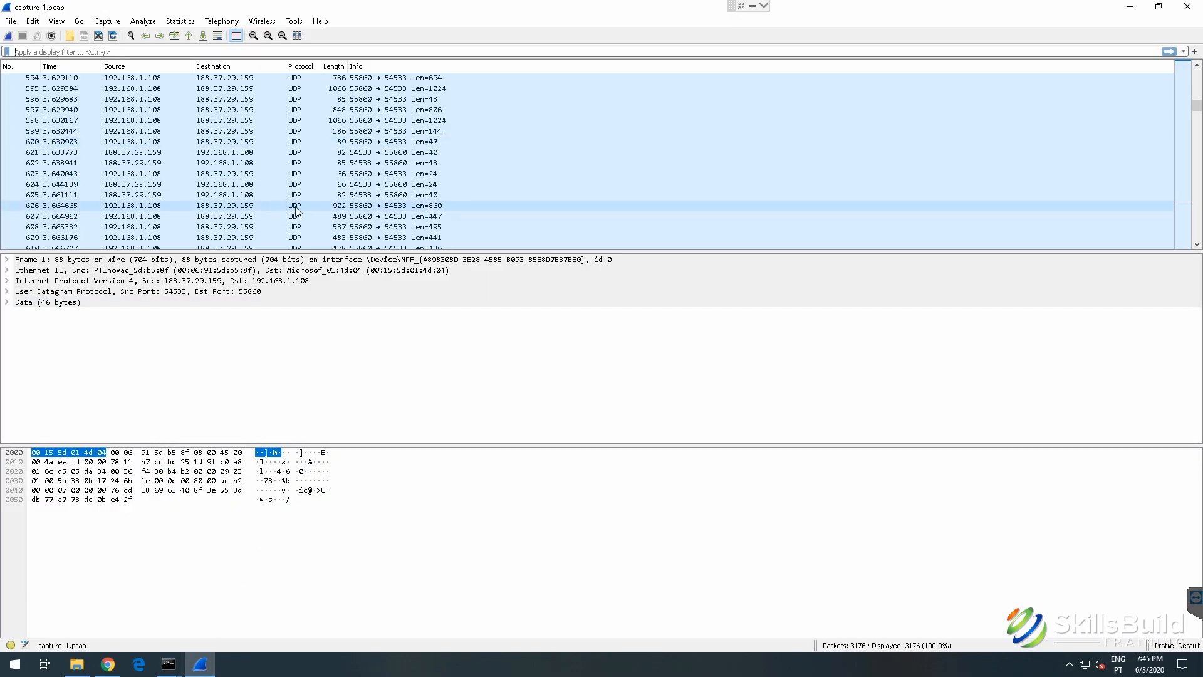
scroll(296, 210, down, 12)
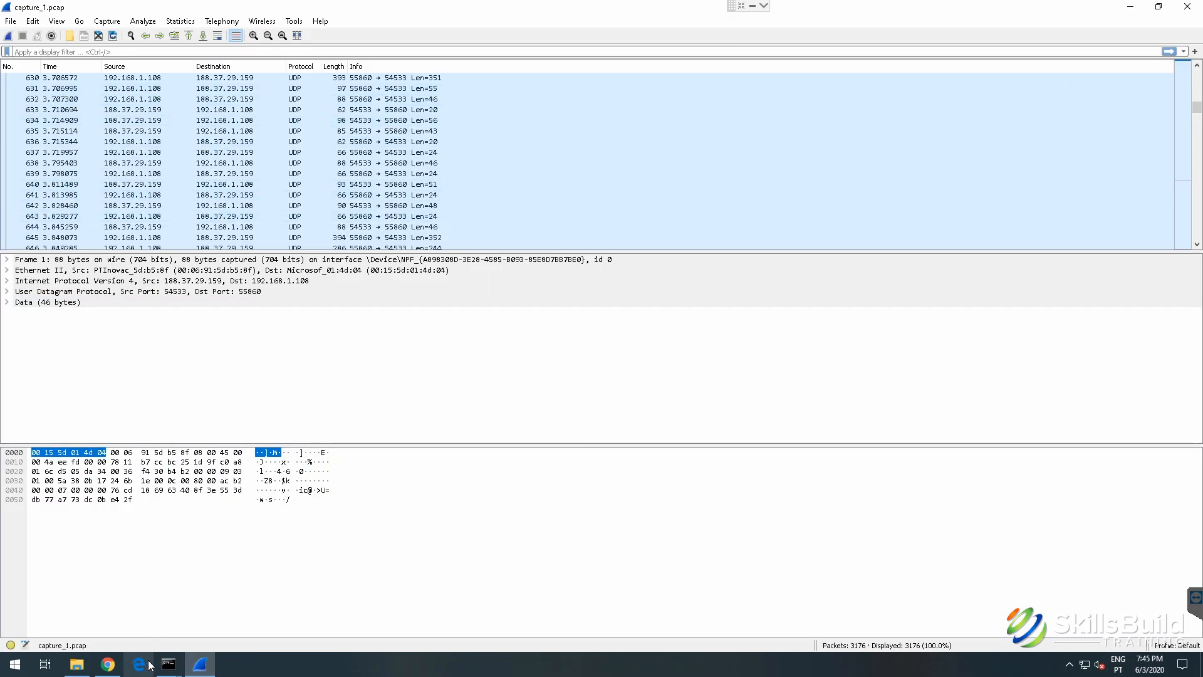
click(168, 664)
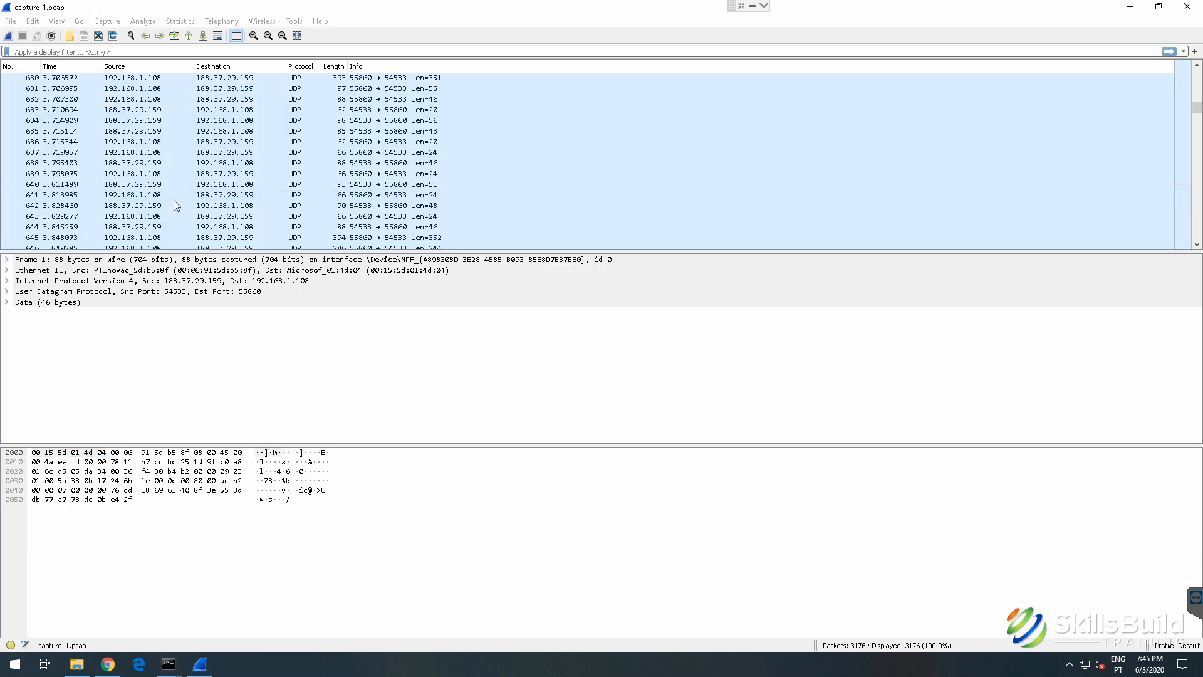
click(193, 51)
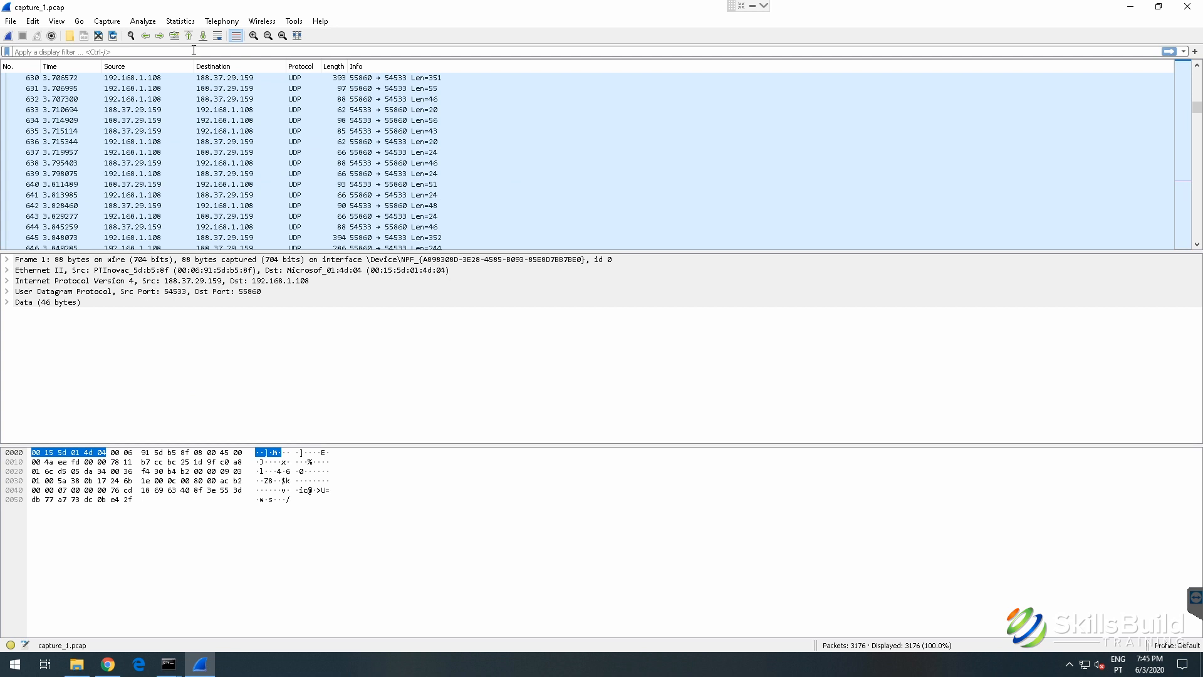
text(icmp)
key(Return)
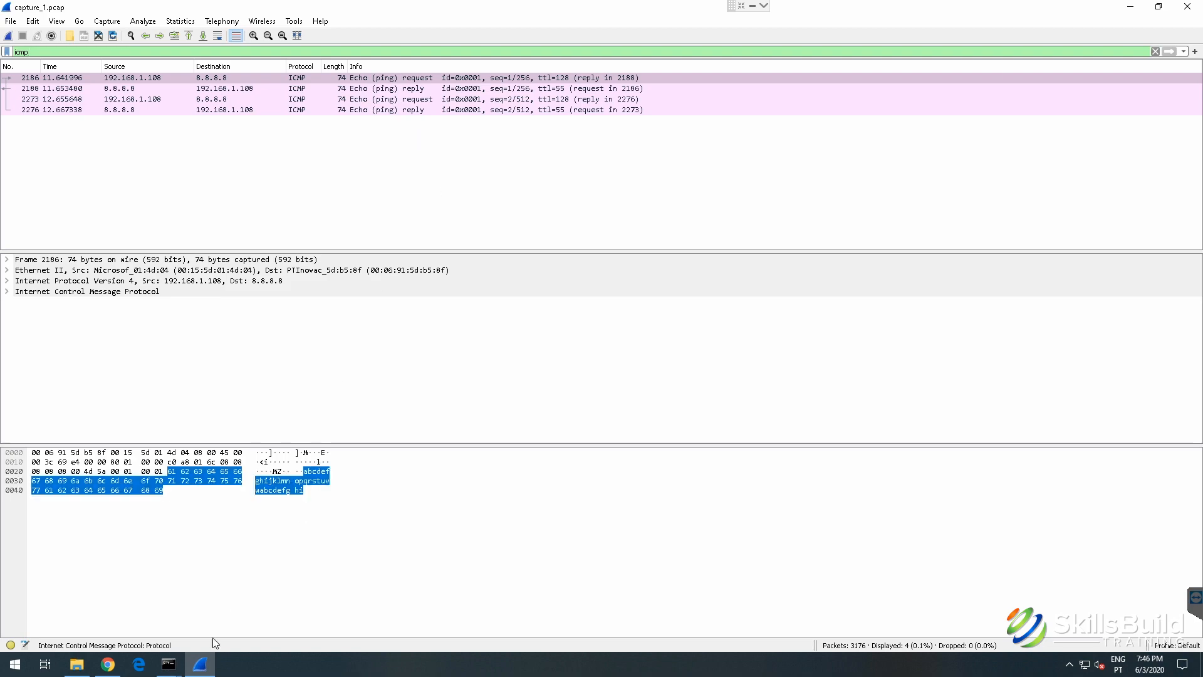
Step: Switch to File Explorer, go to the Downloads folder, and extract snakeoil2_070531.tgz with 7-Zip into its own snakeoil2_070531 folder
click(200, 664)
click(77, 664)
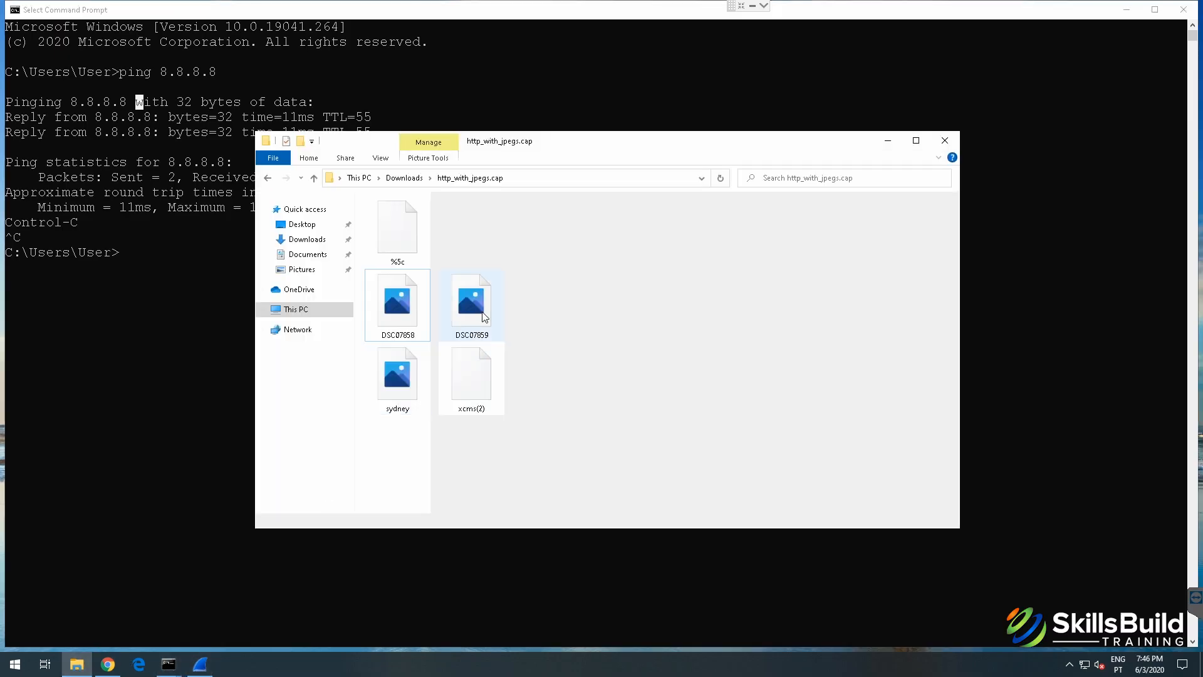
click(414, 178)
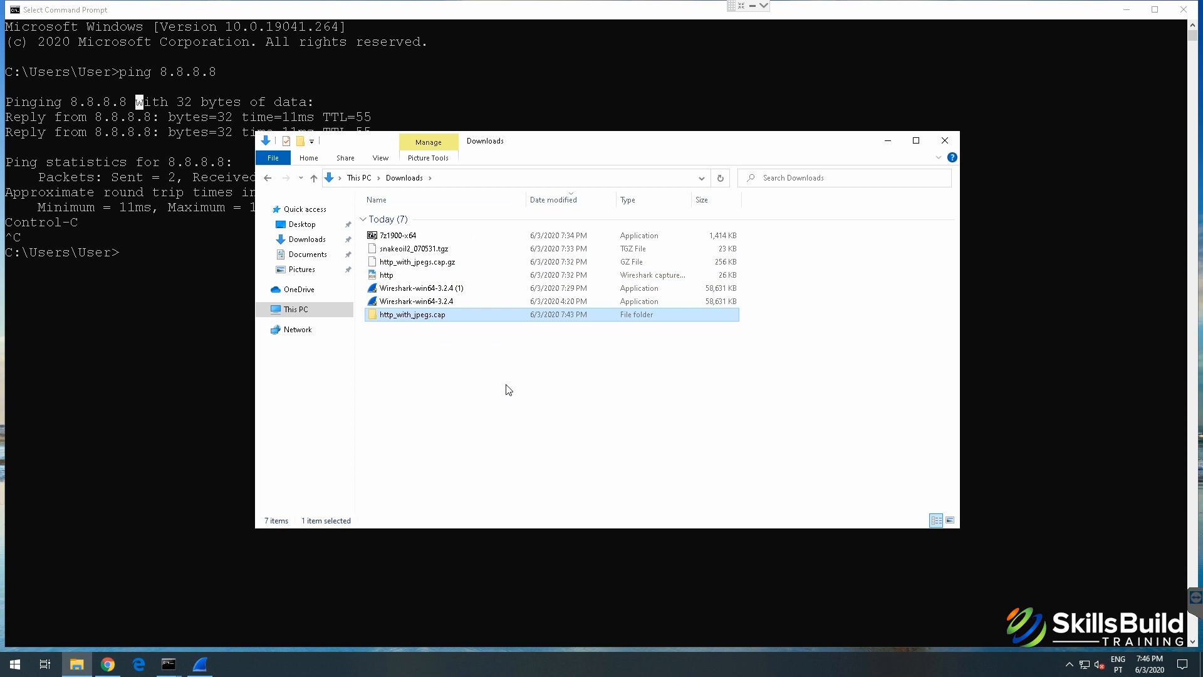
click(1125, 10)
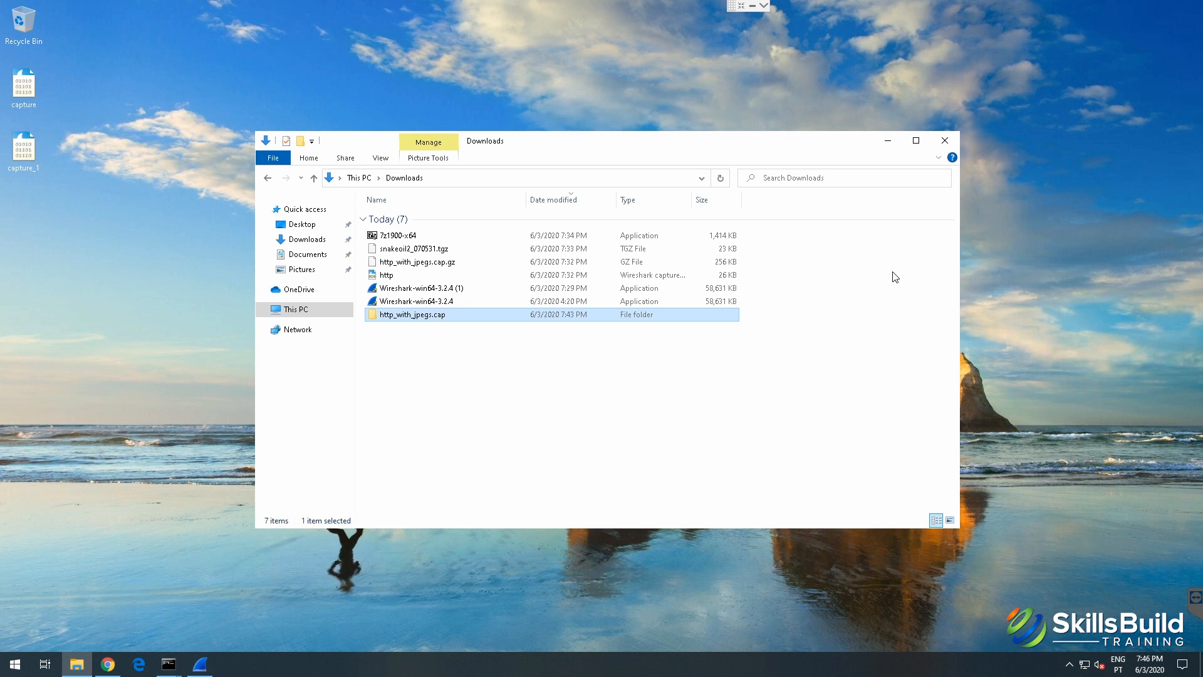
right_click(439, 249)
mouse_move(464, 268)
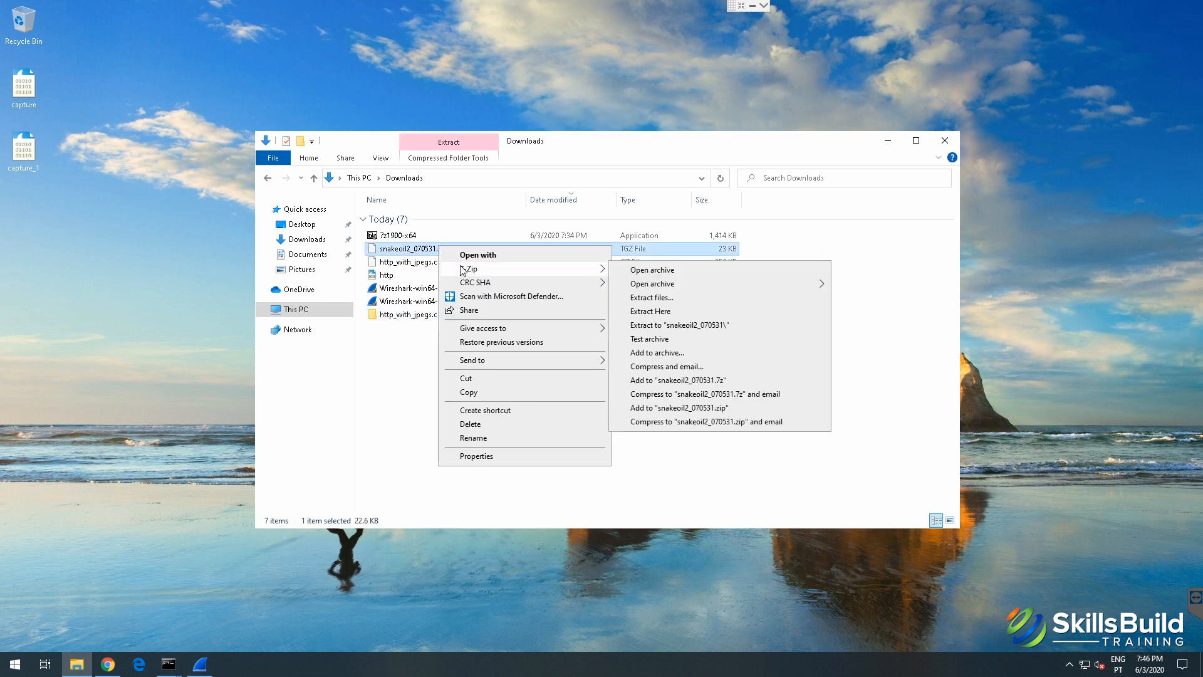
click(689, 326)
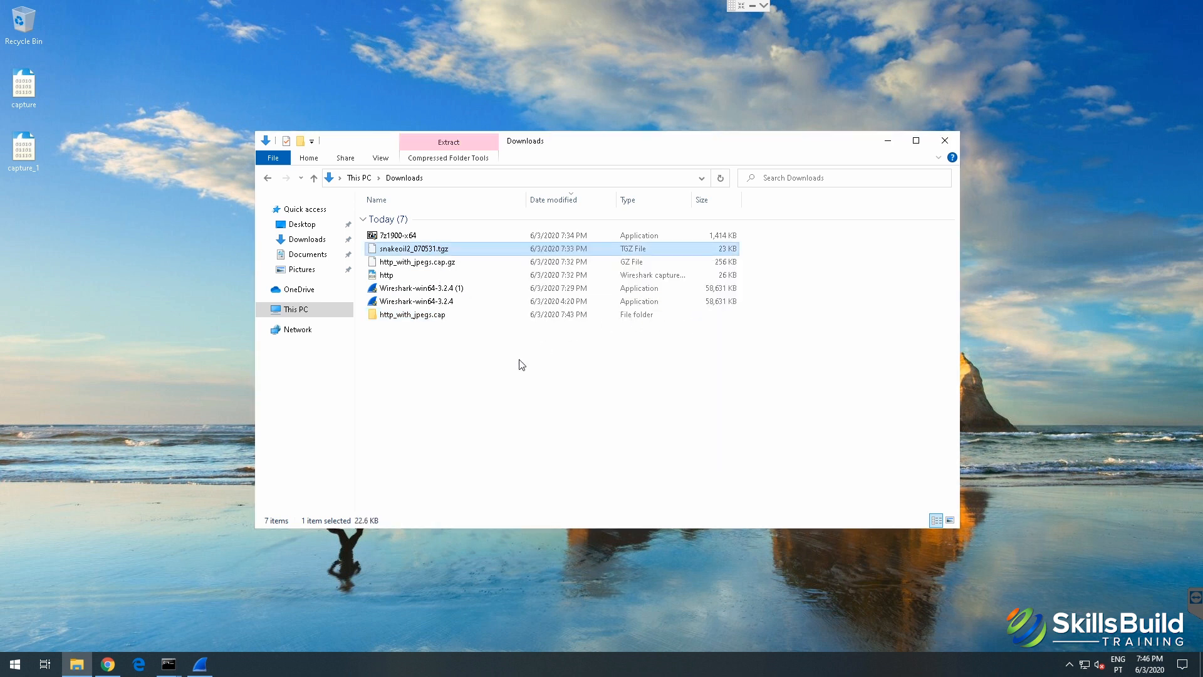
Step: Open the extracted snakeoil2_070531 folder and extract snakeoil2_070531.tar with 7-Zip into its own subfolder
double_click(416, 327)
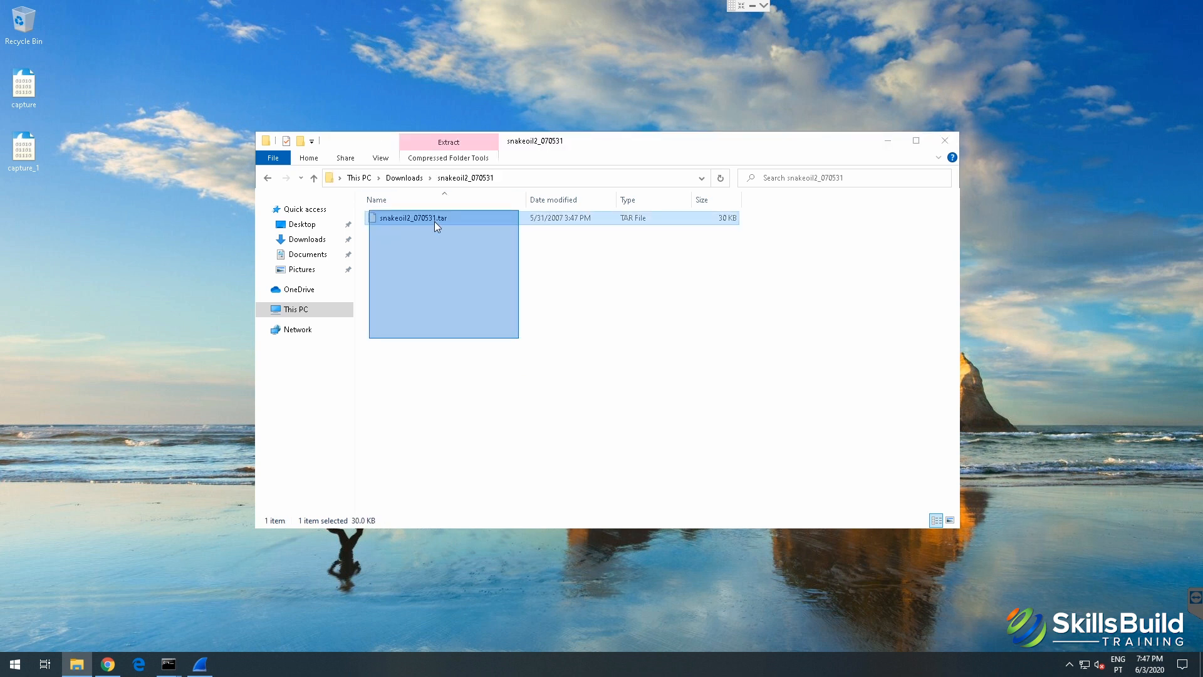
right_click(435, 223)
mouse_move(476, 245)
click(637, 299)
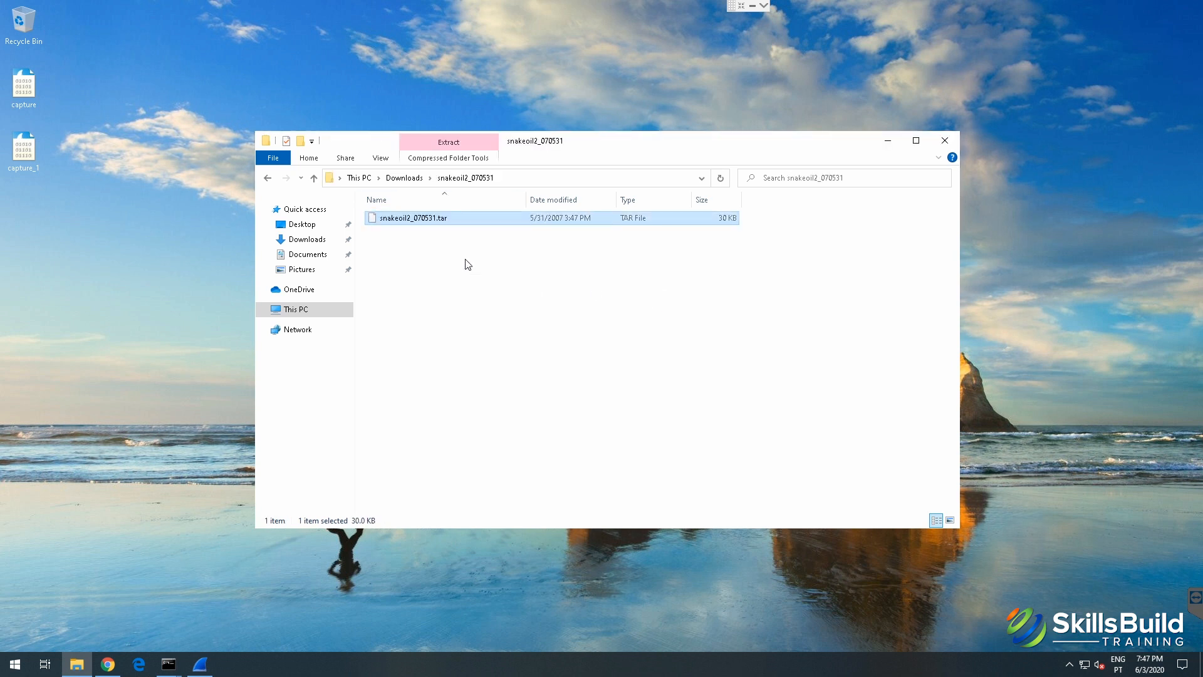
Step: Load the rsasnakeoil2 capture from the inner snakeoil2_070531 folder into Wireshark, and select rsasnakeoil2.key in that folder
click(422, 221)
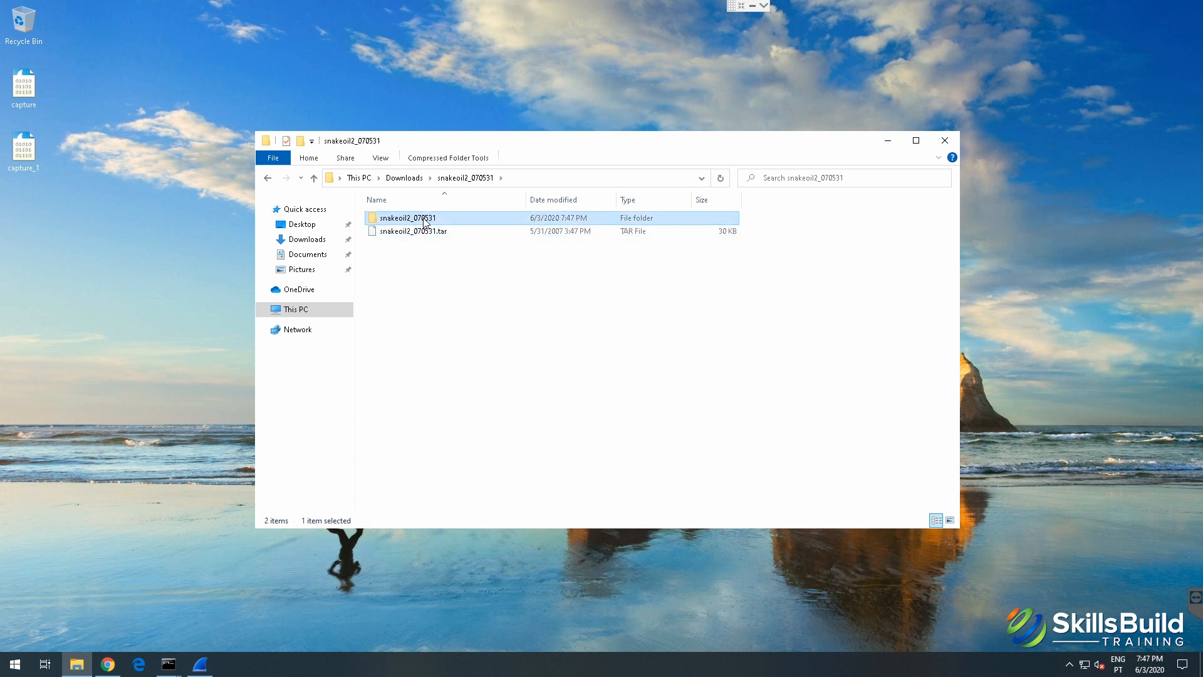
double_click(422, 221)
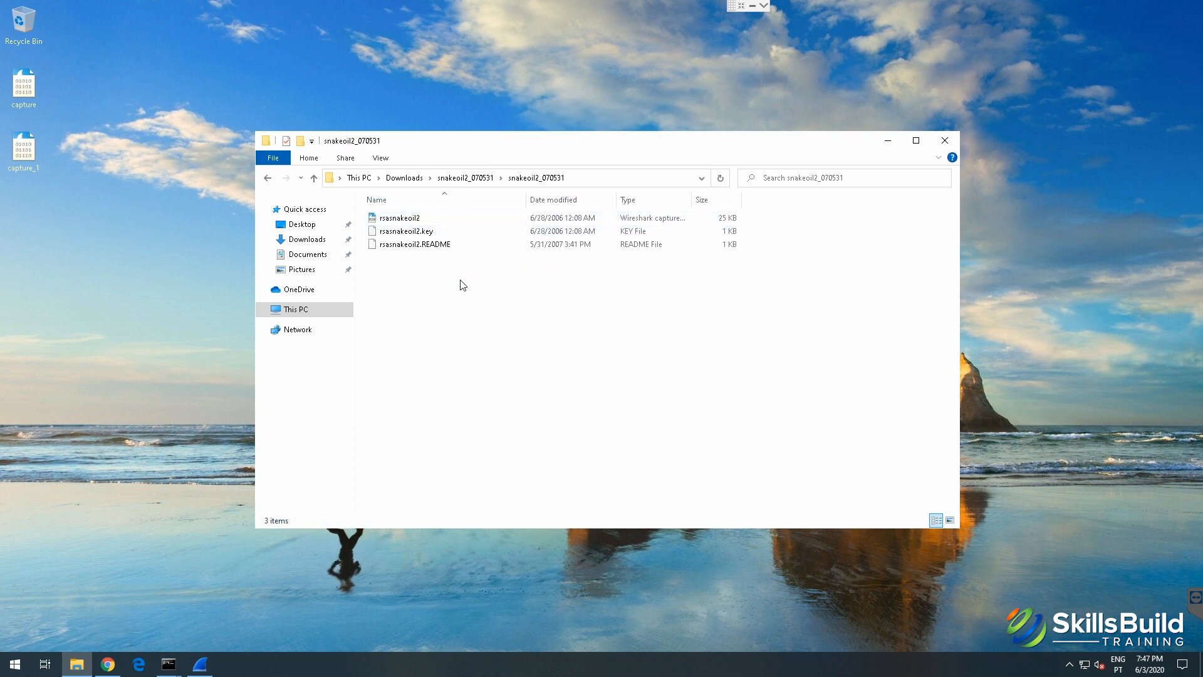
double_click(408, 219)
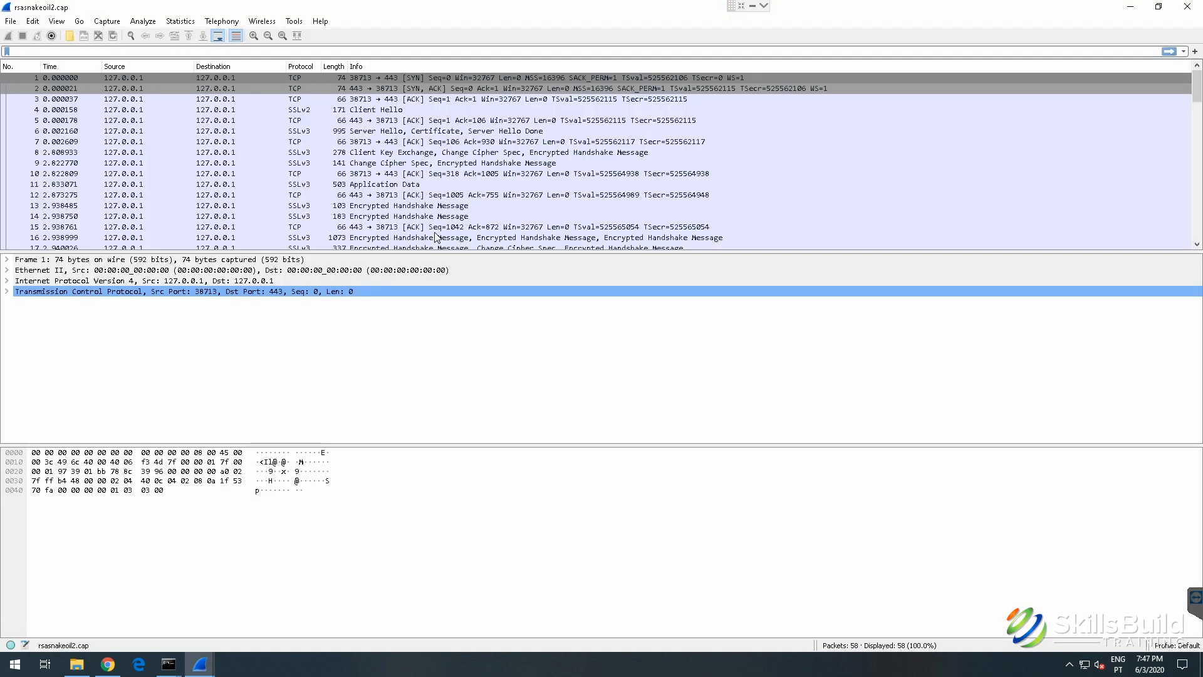
key(alt+Tab)
click(439, 232)
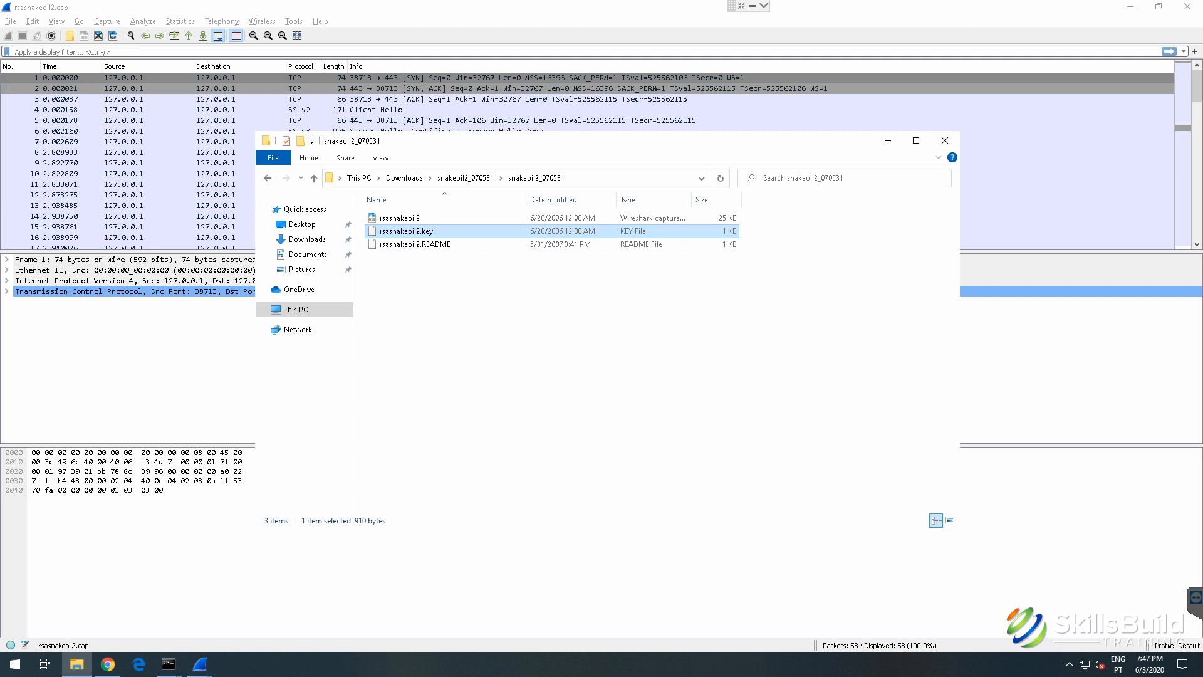
Step: Return to rsasnakeoil2.cap in Wireshark and follow the TCP stream of the Application Data packet number 21
click(376, 110)
scroll(368, 207, down, 3)
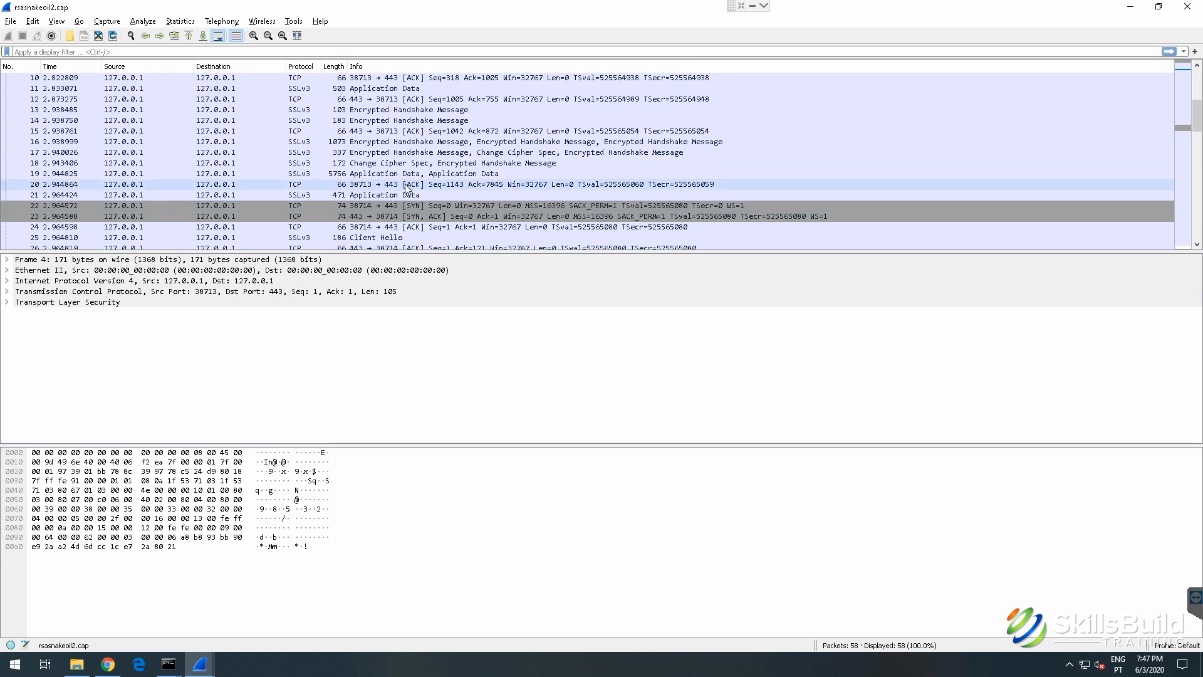
scroll(389, 181, down, 3)
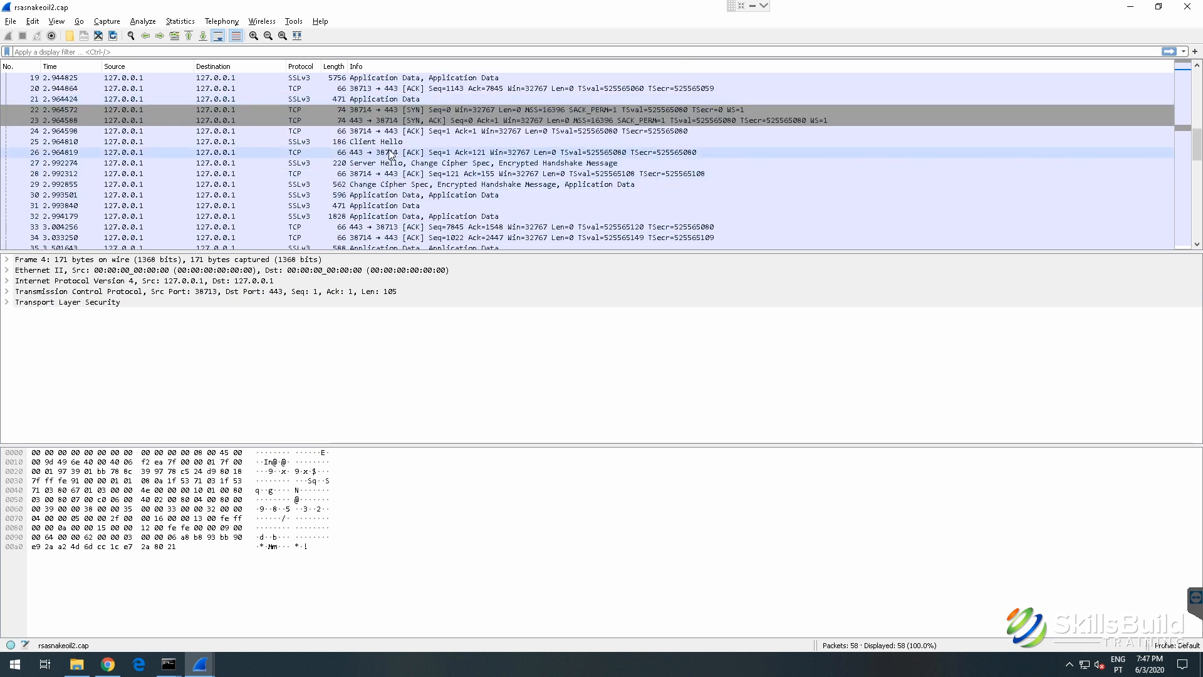
scroll(401, 135, up, 1)
right_click(407, 132)
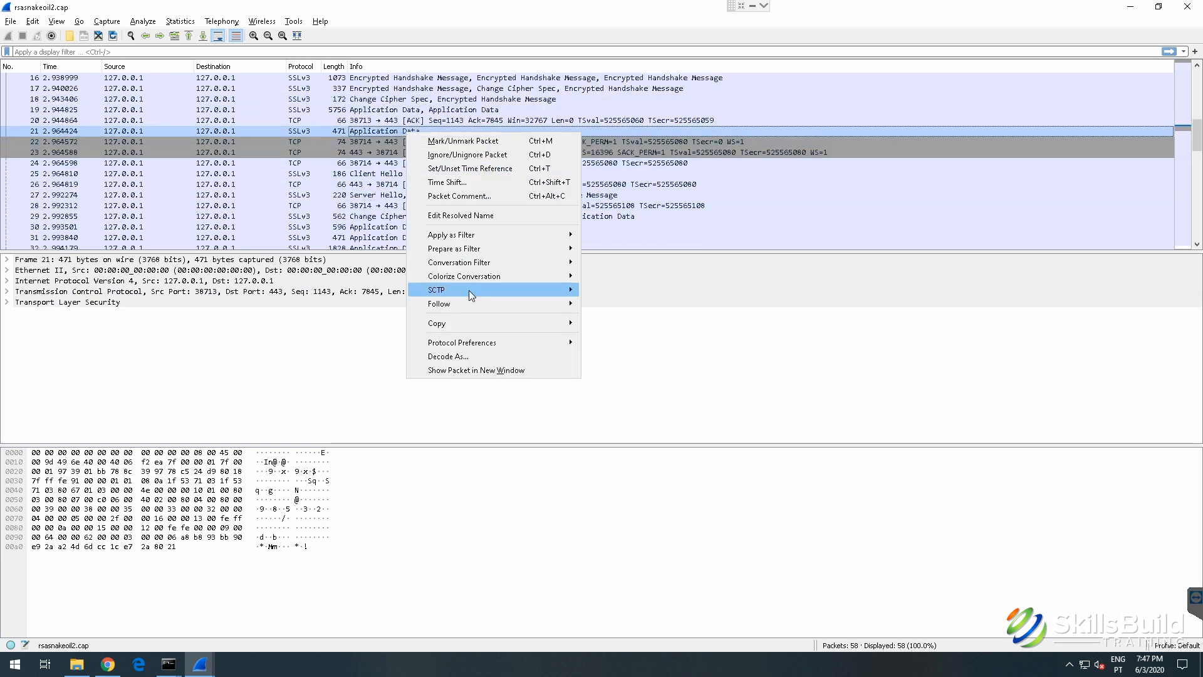
mouse_move(544, 305)
click(615, 306)
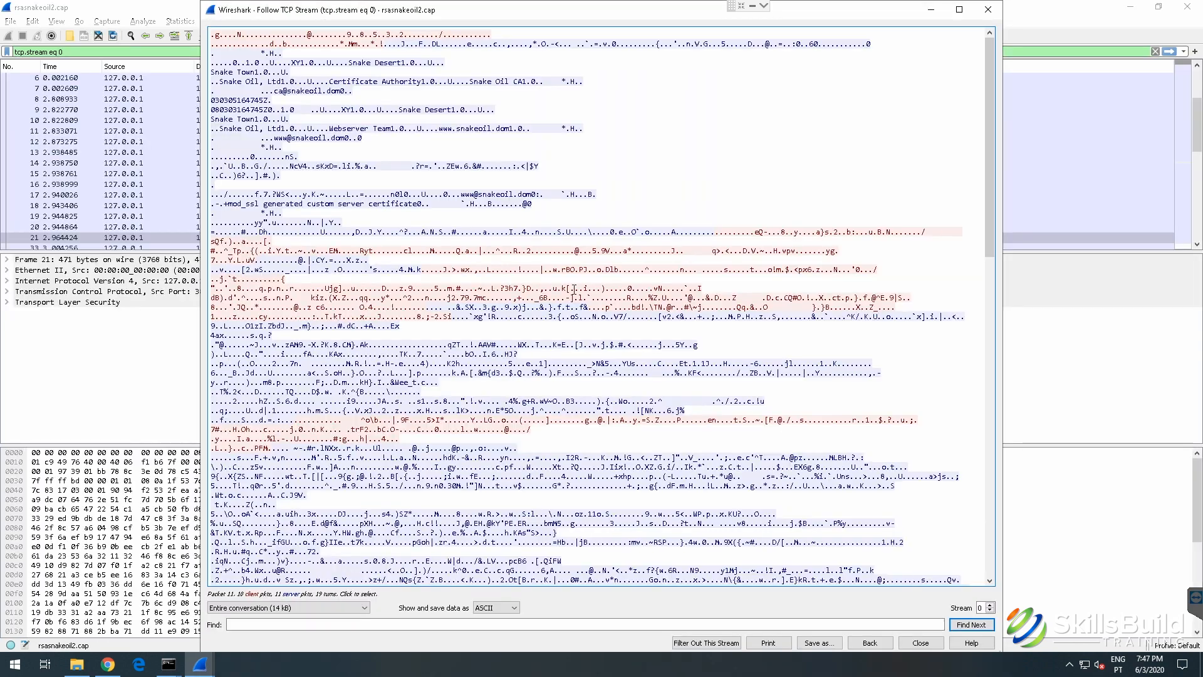
Step: Examine the whole followed TCP stream, including the certificate text near its beginning, and close the stream window
scroll(496, 236, down, 6)
scroll(497, 236, down, 20)
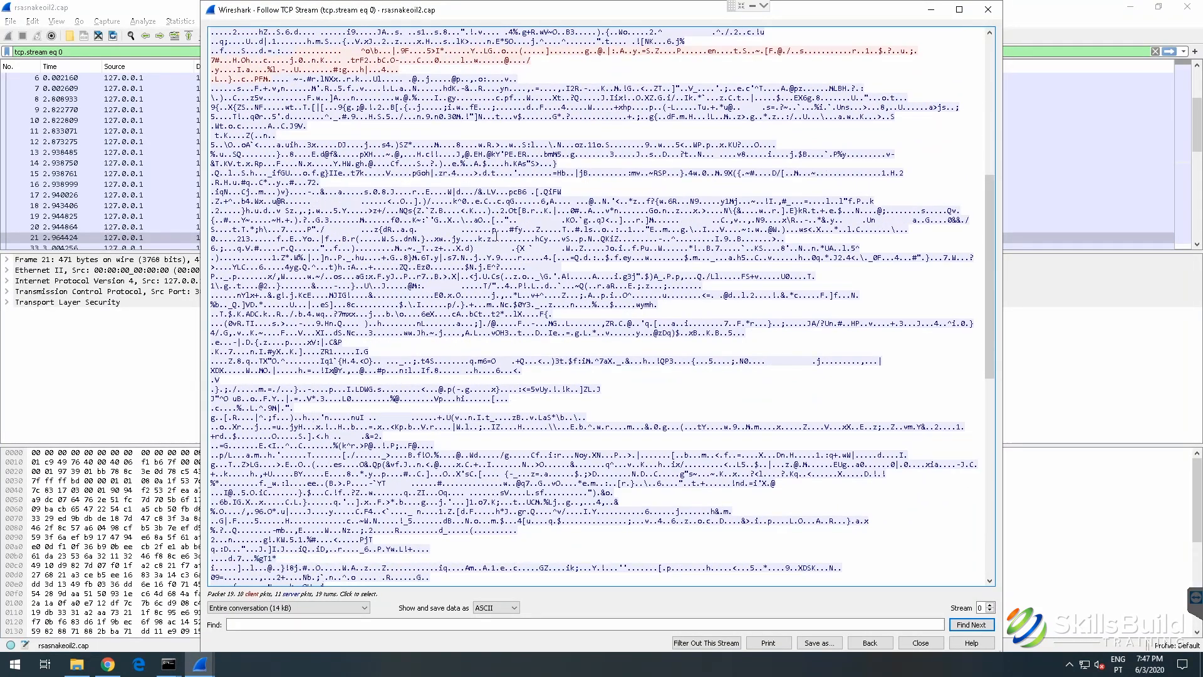
scroll(534, 232, down, 1)
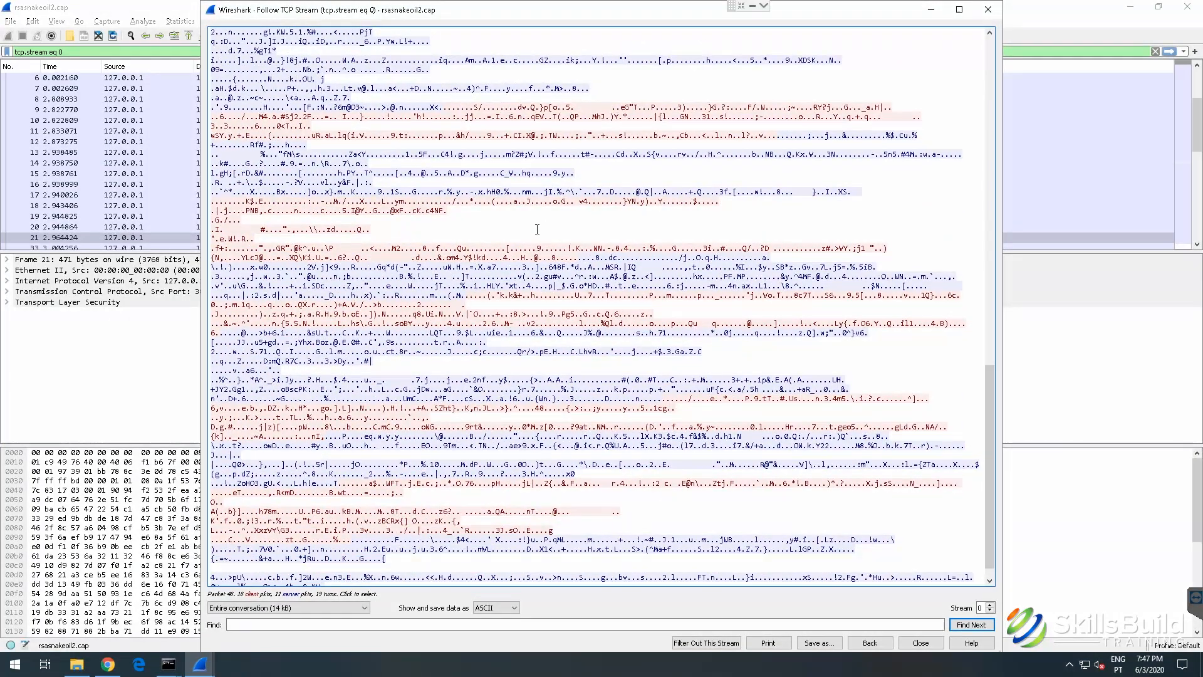
scroll(534, 232, up, 13)
click(990, 194)
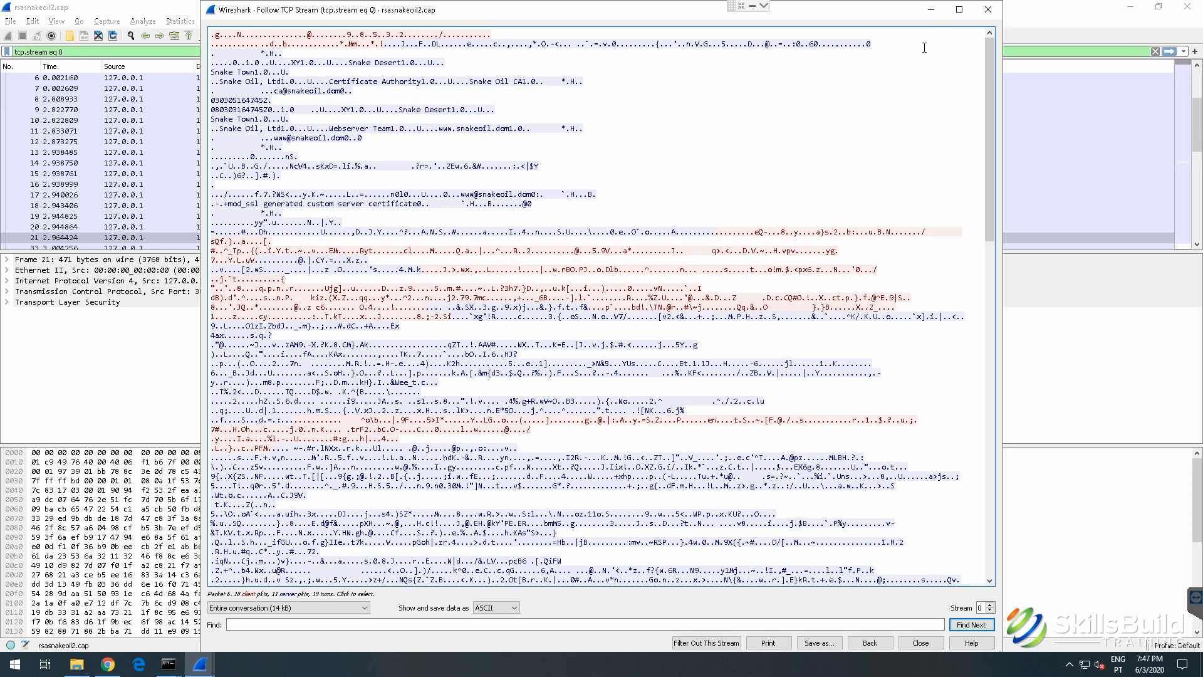
drag(331, 82, 423, 77)
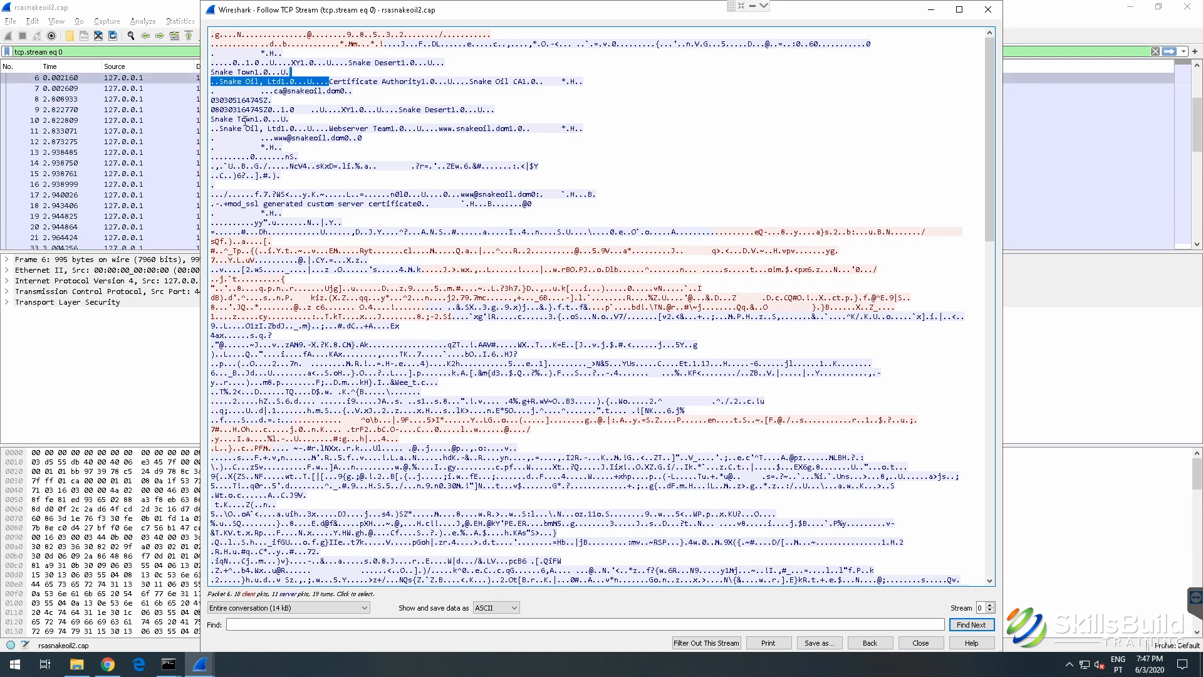
drag(245, 122, 401, 141)
click(404, 172)
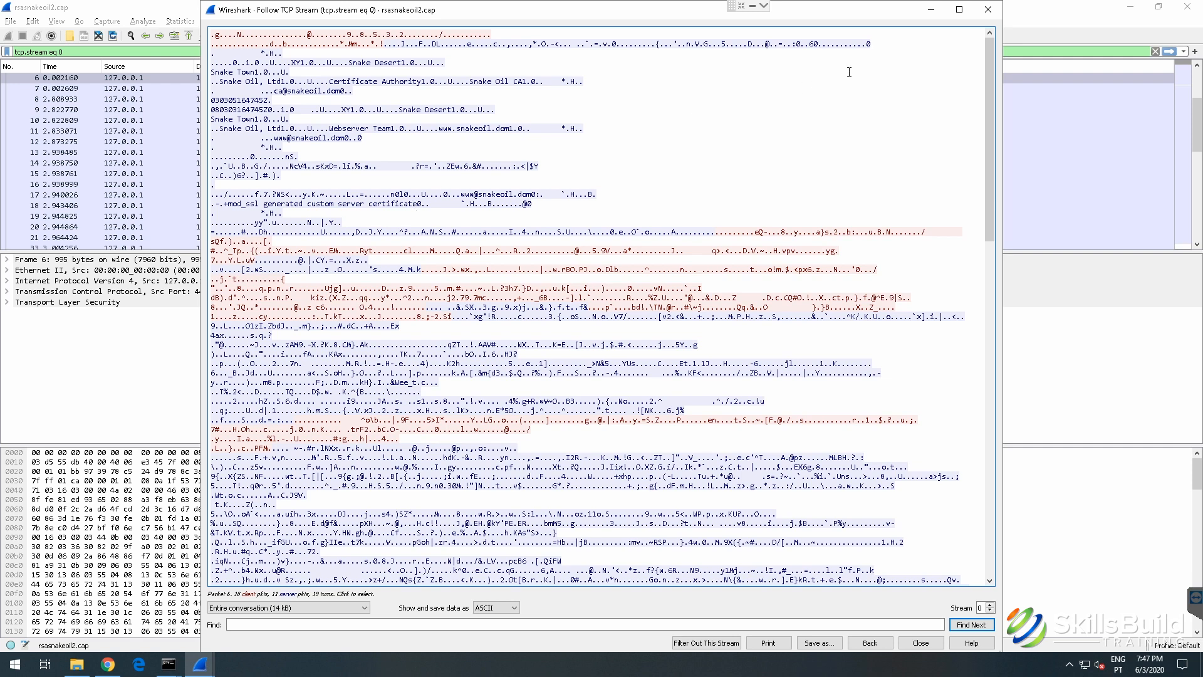
click(988, 9)
Step: Check the key file in File Explorer, and open the TLS protocol settings in Wireshark's preferences
key(alt+Tab)
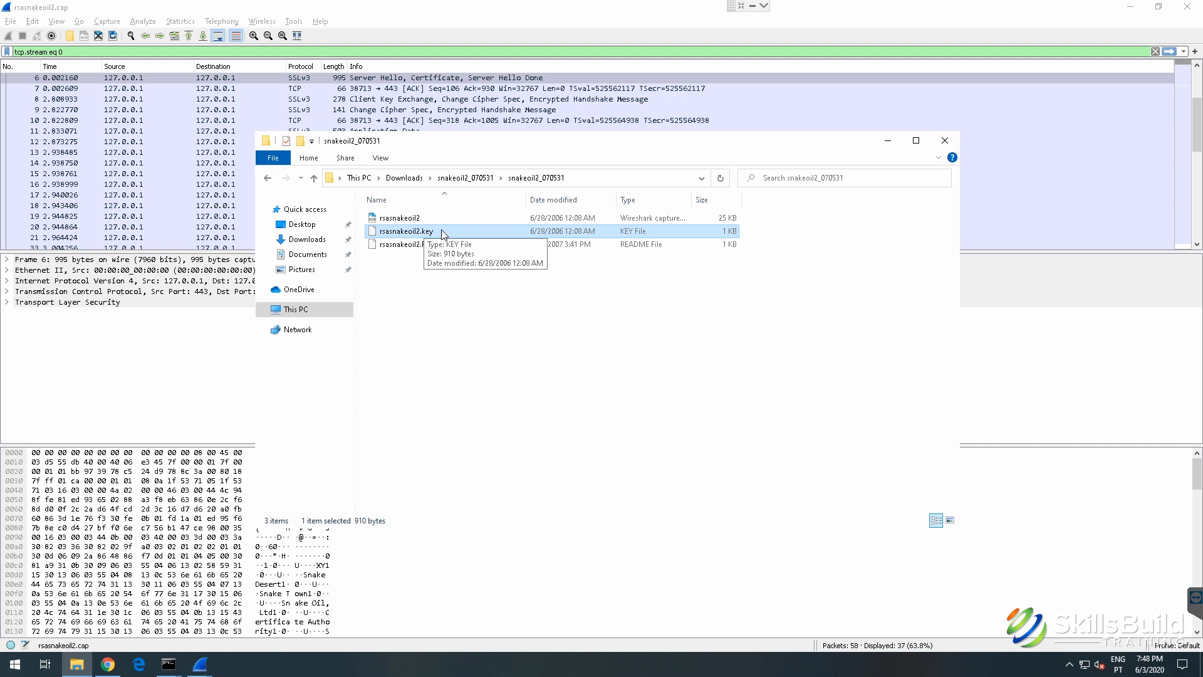
click(10, 21)
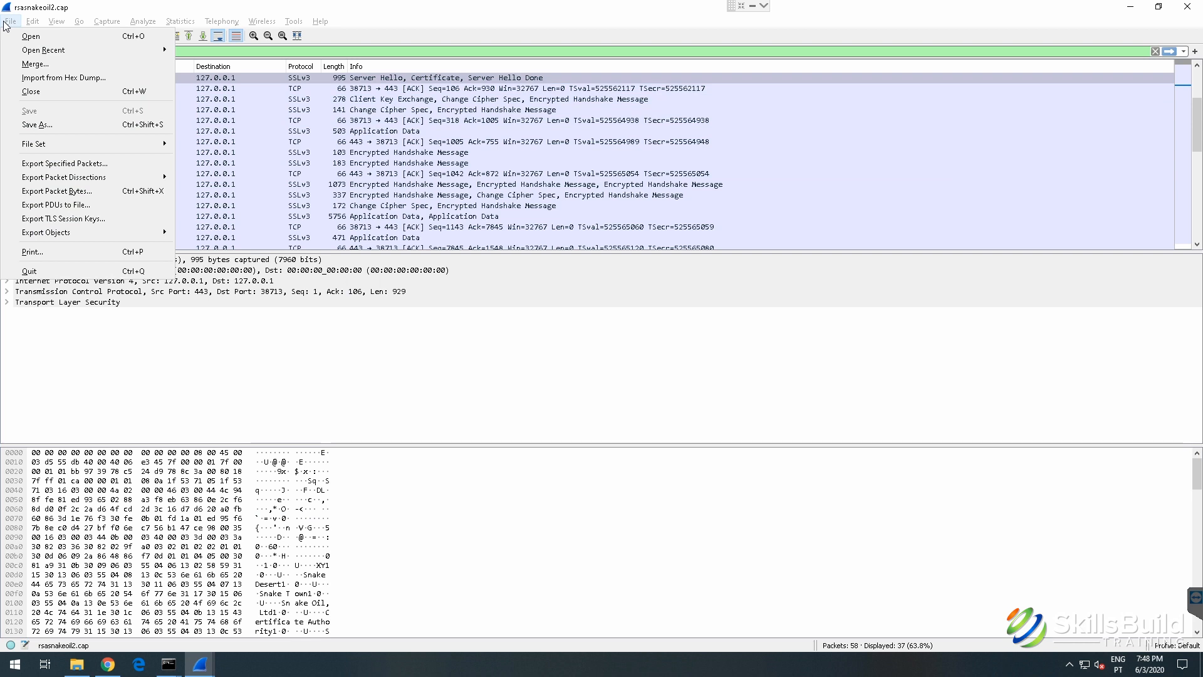
mouse_move(29, 24)
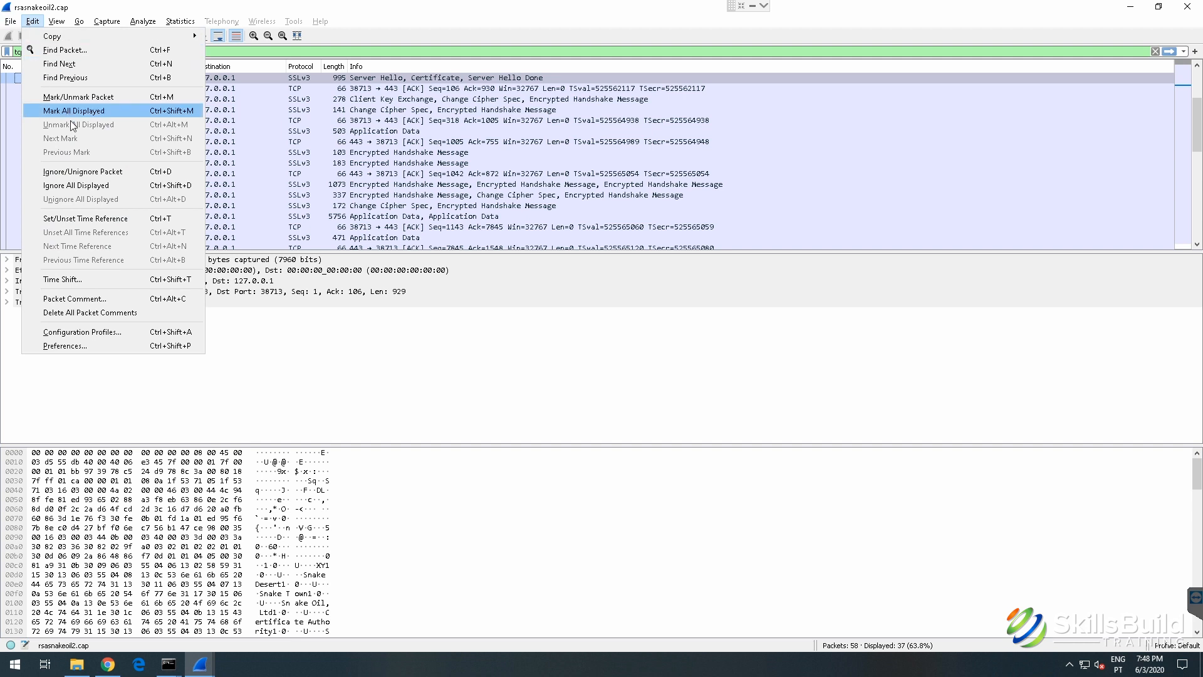
click(96, 346)
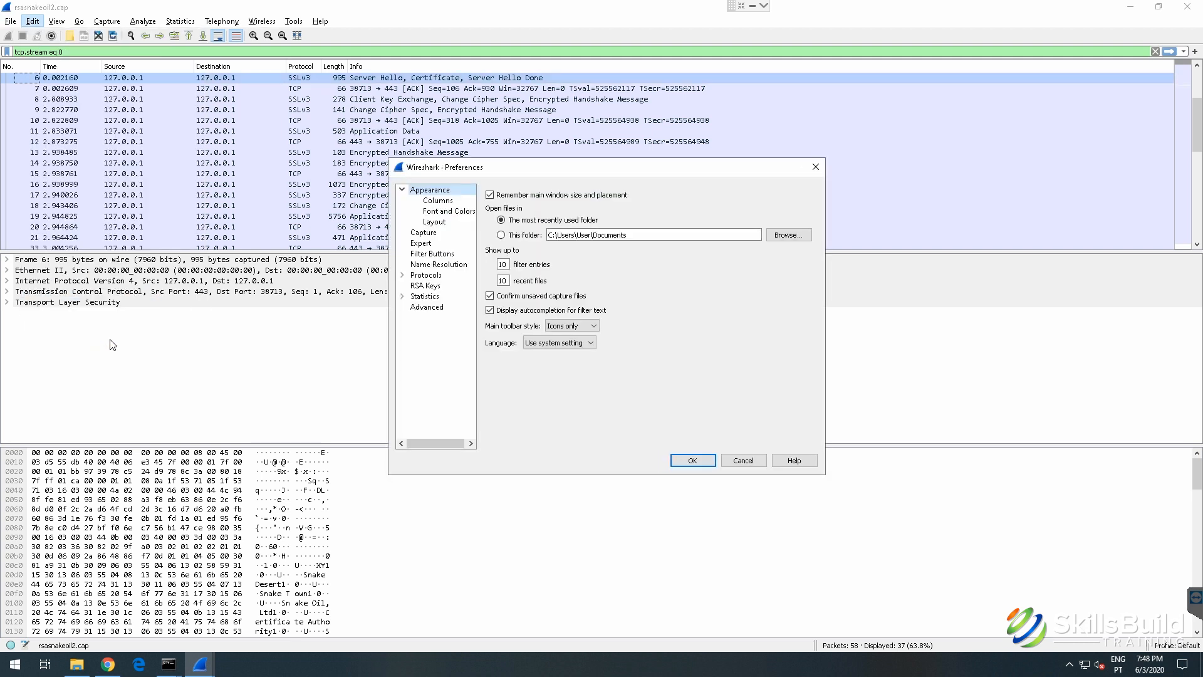
click(402, 274)
click(439, 339)
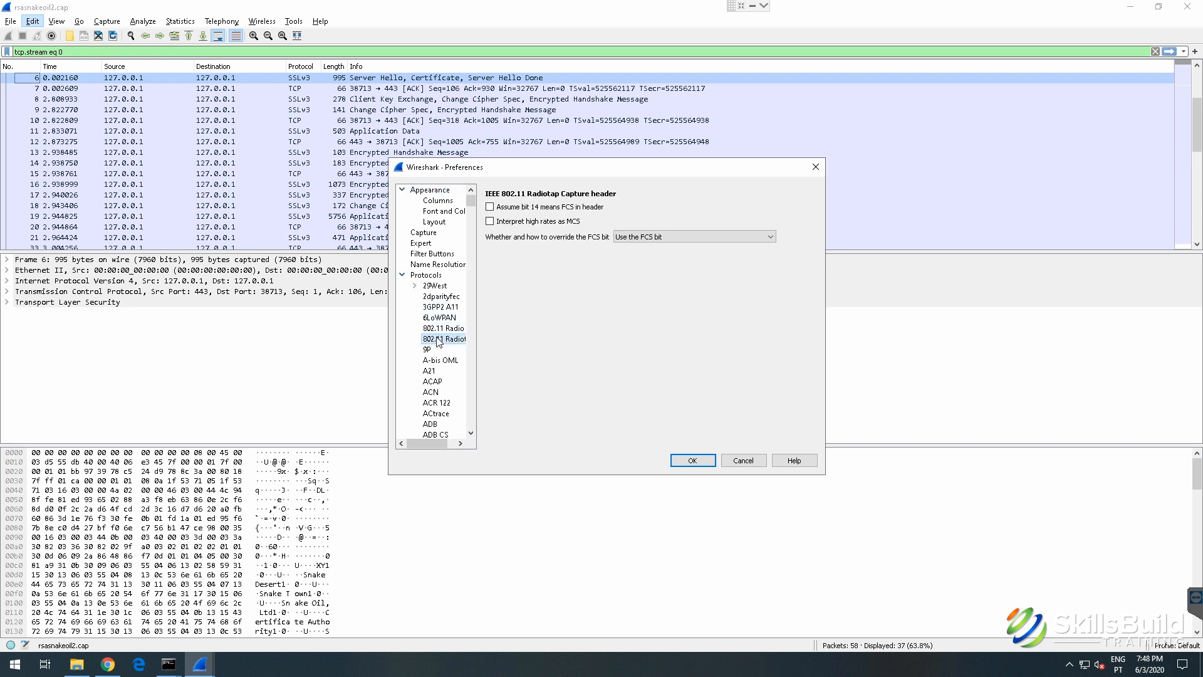
key(t)
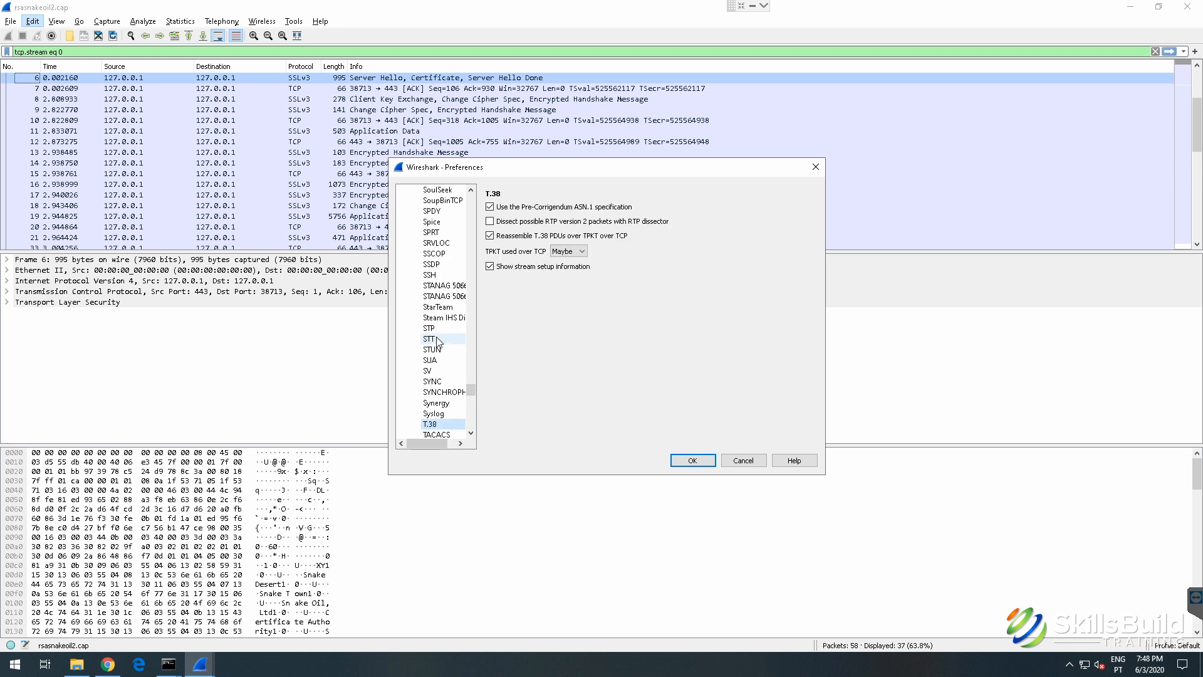
key(k)
key(k)
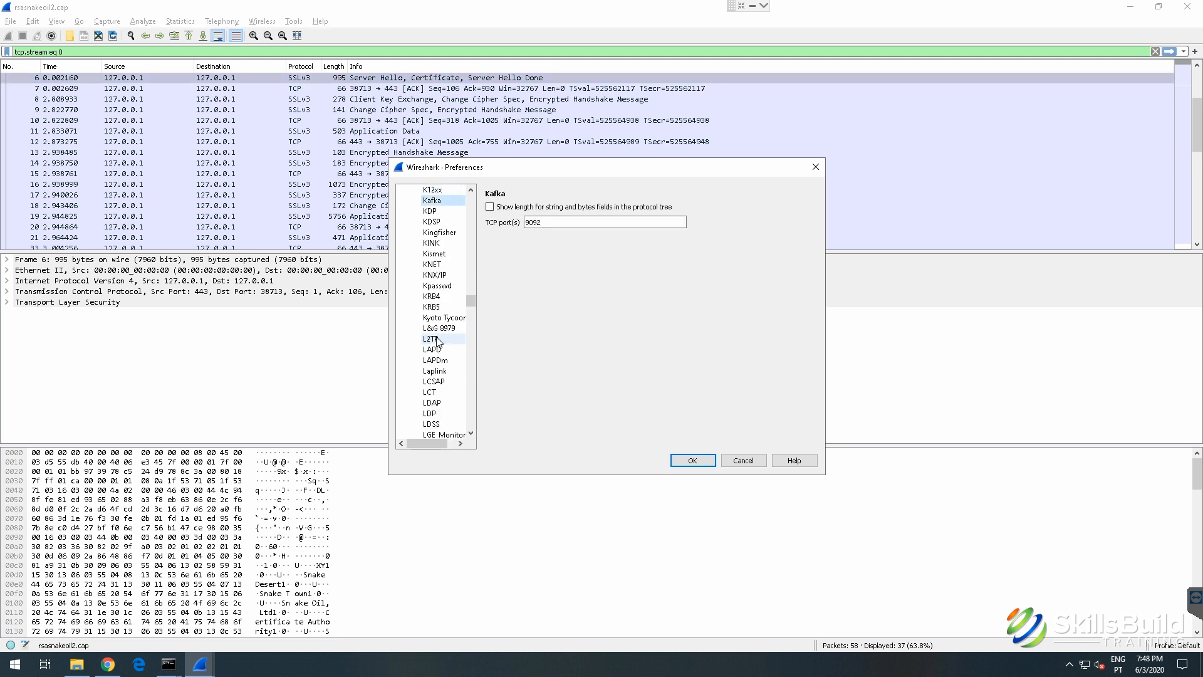
key(t)
scroll(438, 342, down, 2)
scroll(448, 376, down, 2)
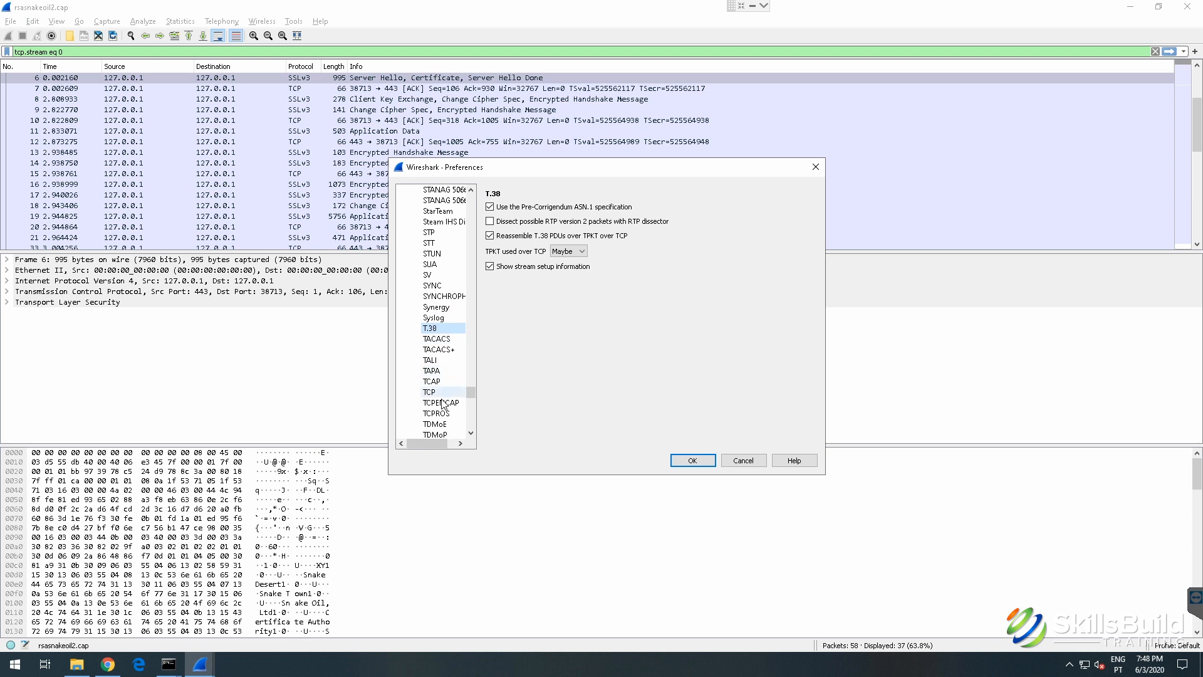
scroll(447, 389, down, 3)
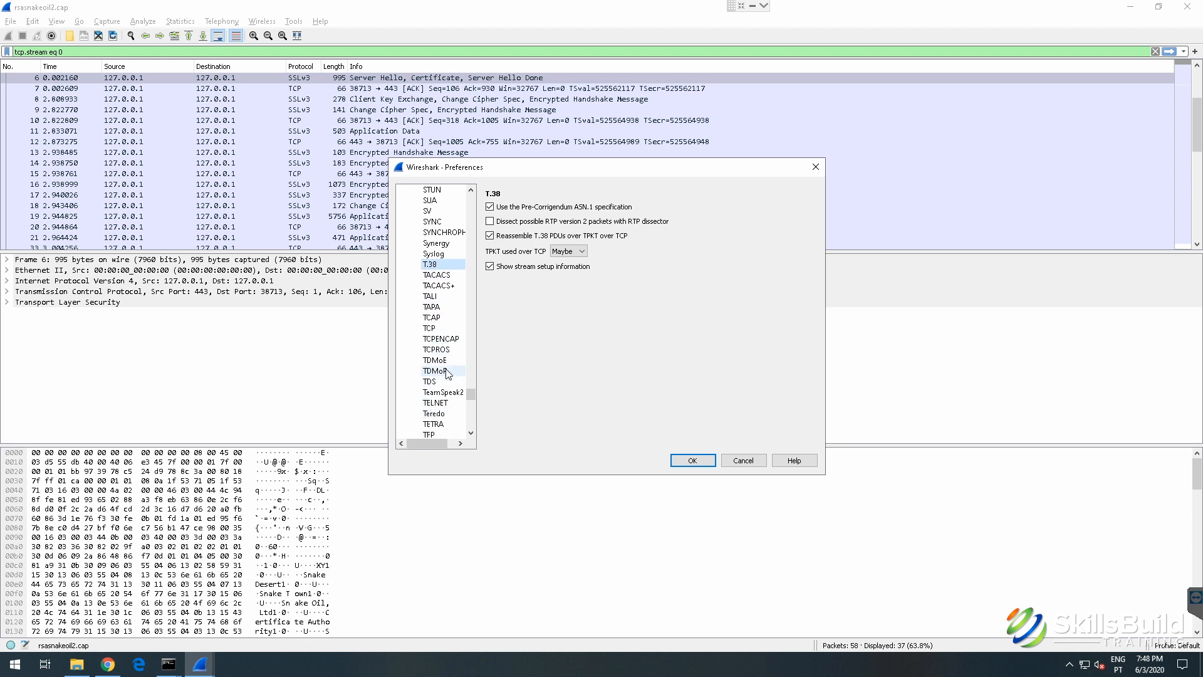
scroll(447, 416, down, 5)
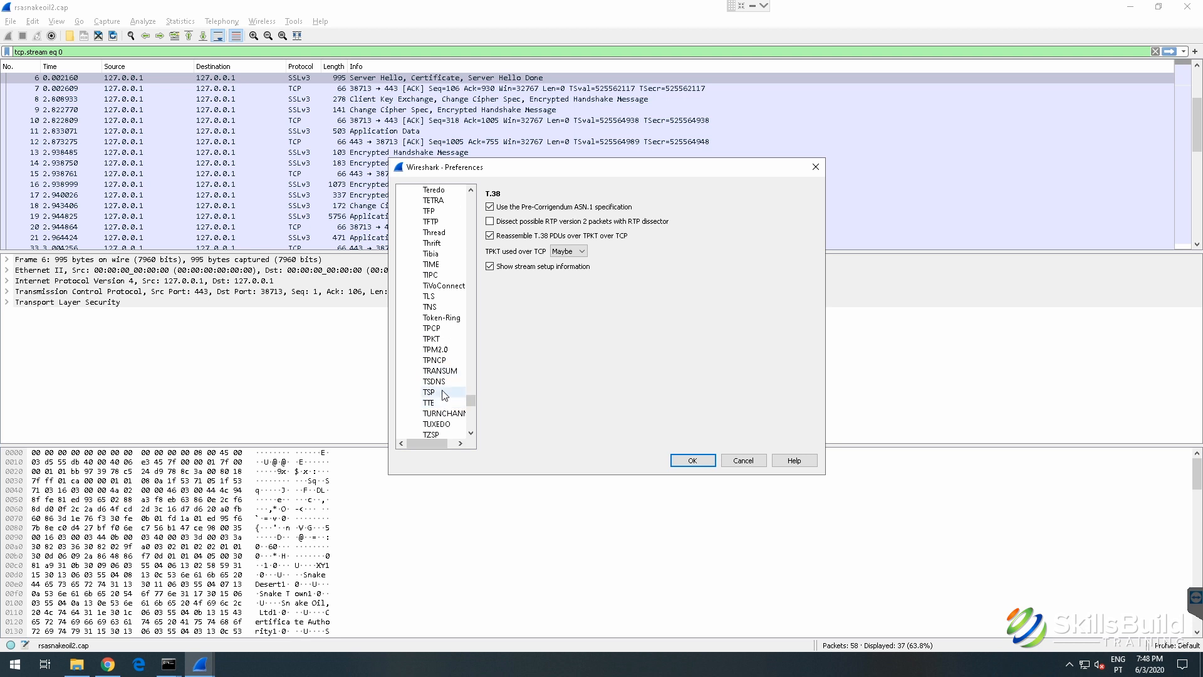
scroll(444, 401, down, 1)
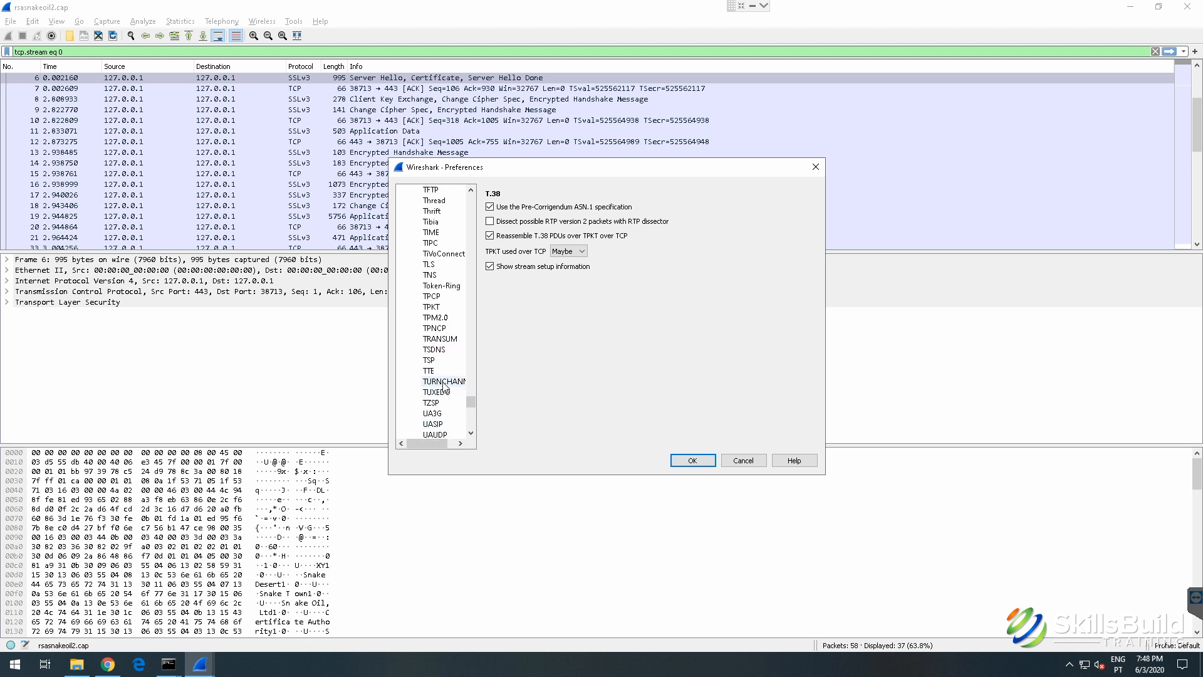
click(433, 266)
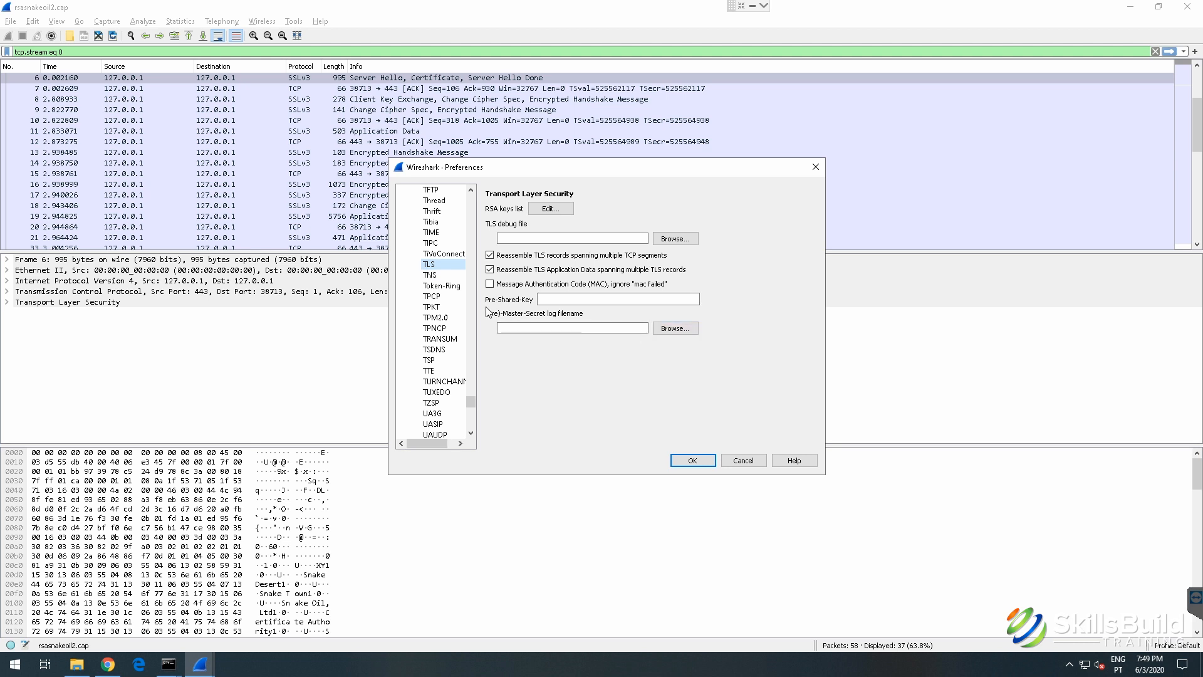
Step: Set the (Pre)-Master-Secret log filename to rsasnakeoil2.key from the inner snakeoil2_070531 folder and apply the preferences
click(667, 331)
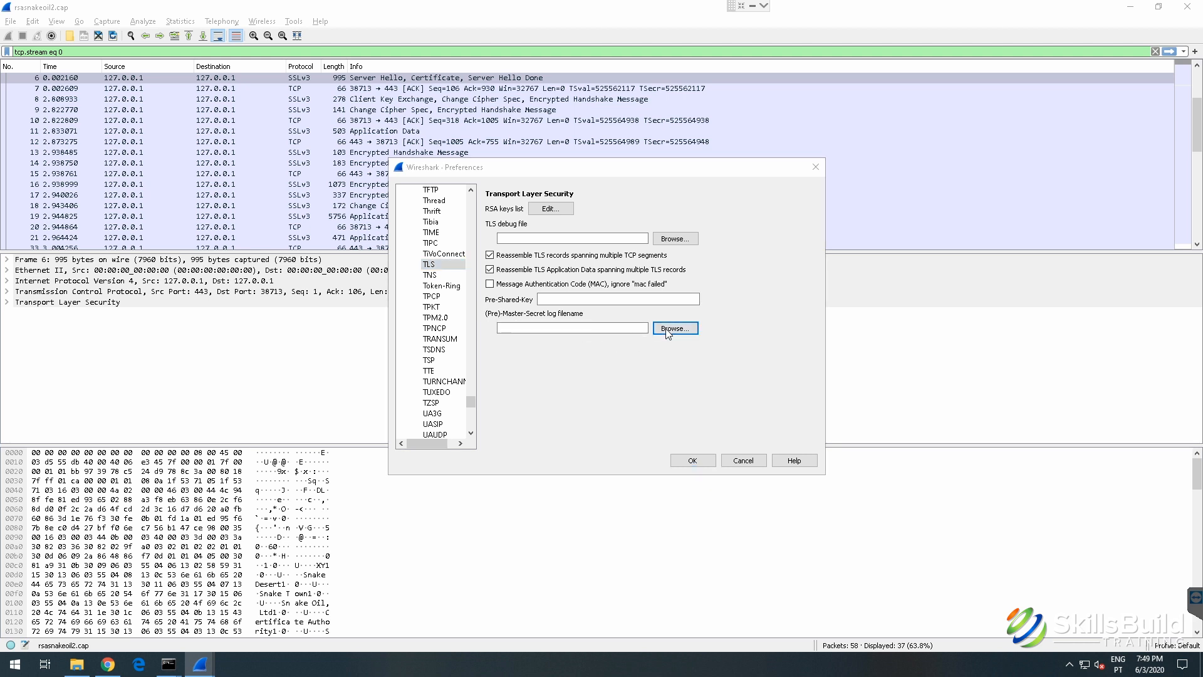
click(545, 283)
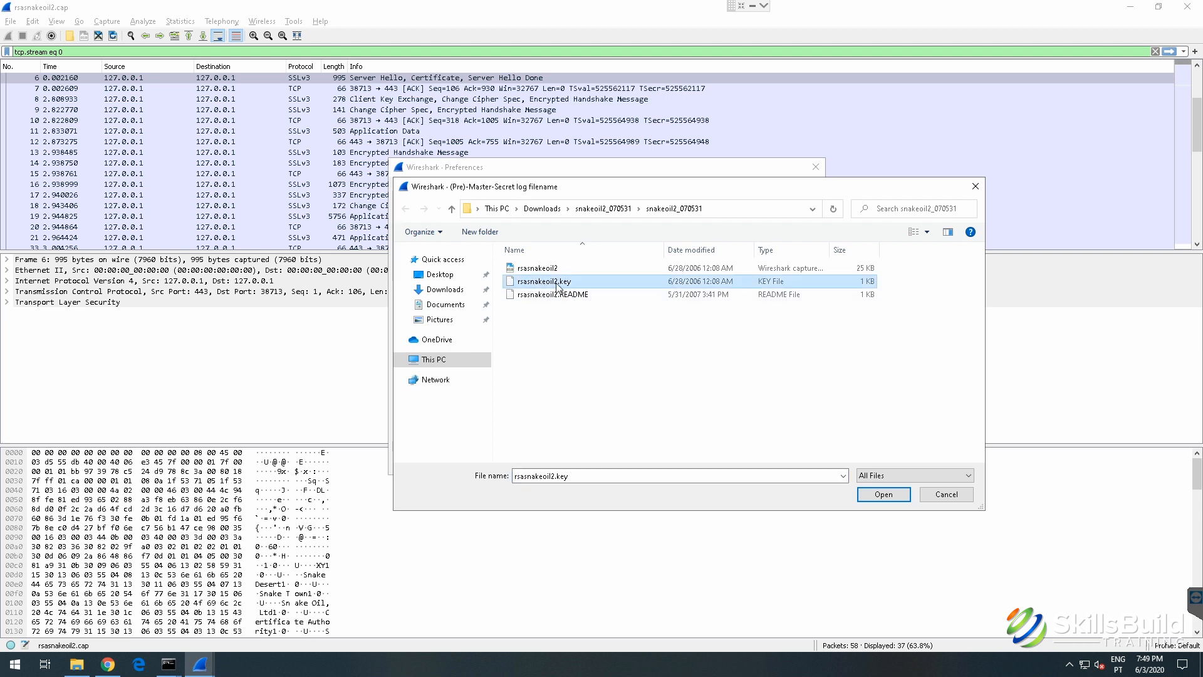
click(883, 495)
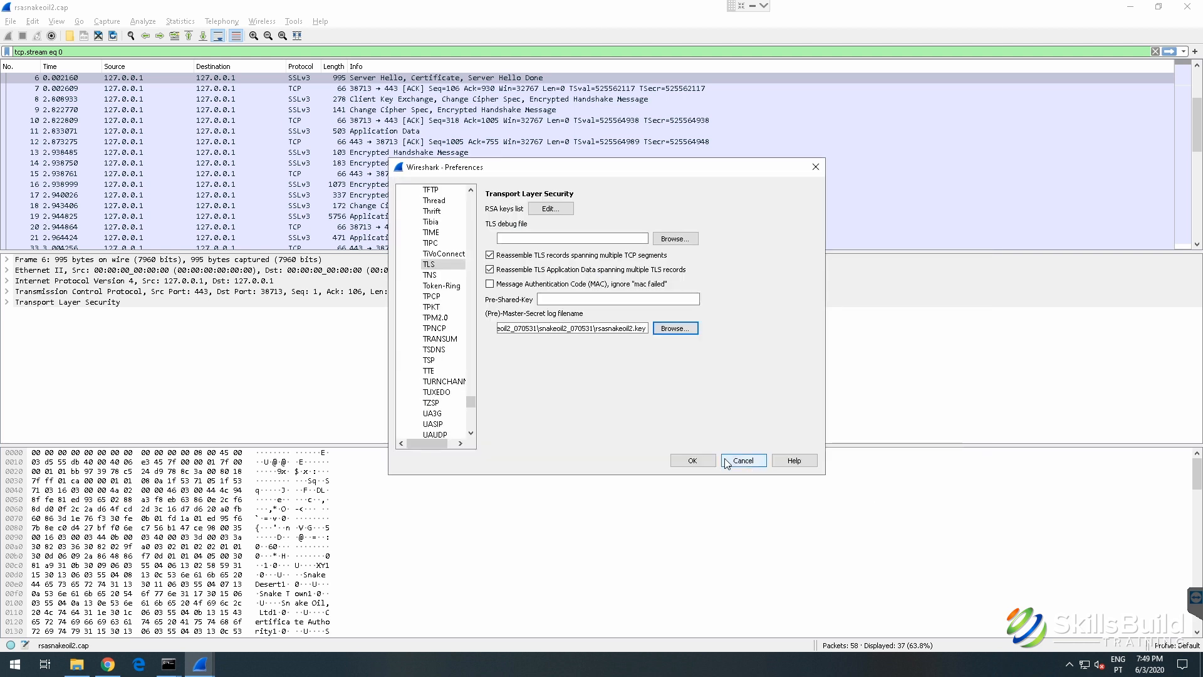
click(692, 460)
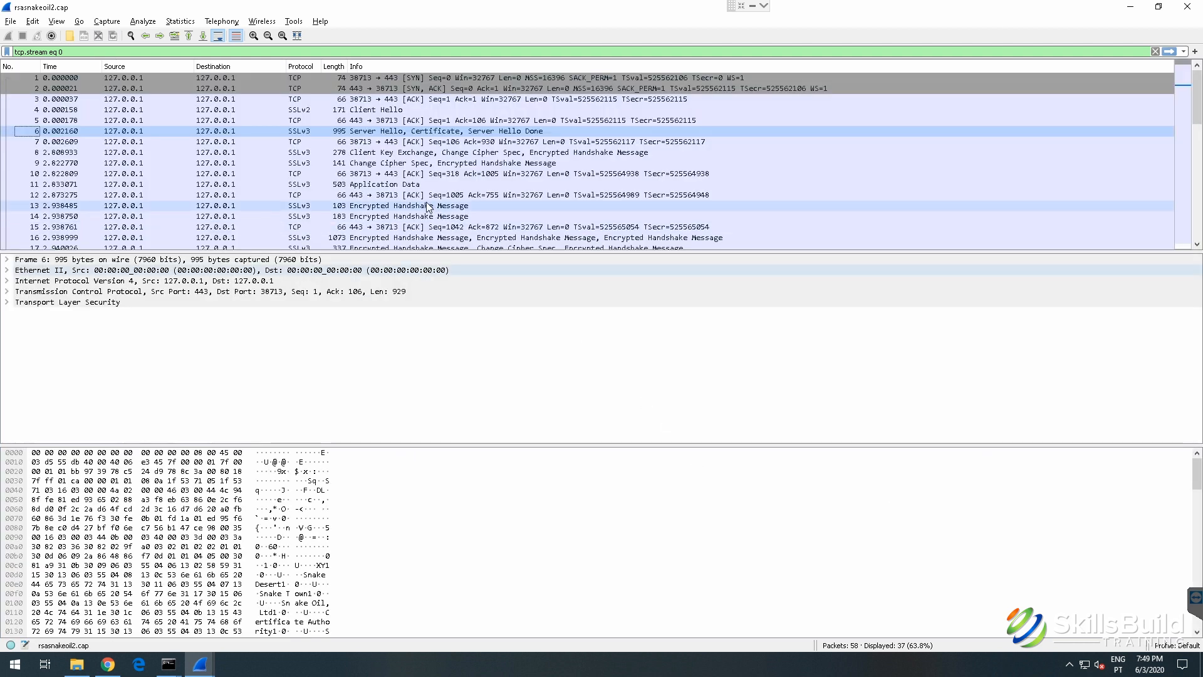
Step: Follow the TLS stream of the Application Data packet number 21 and close the stream window
scroll(457, 232, down, 5)
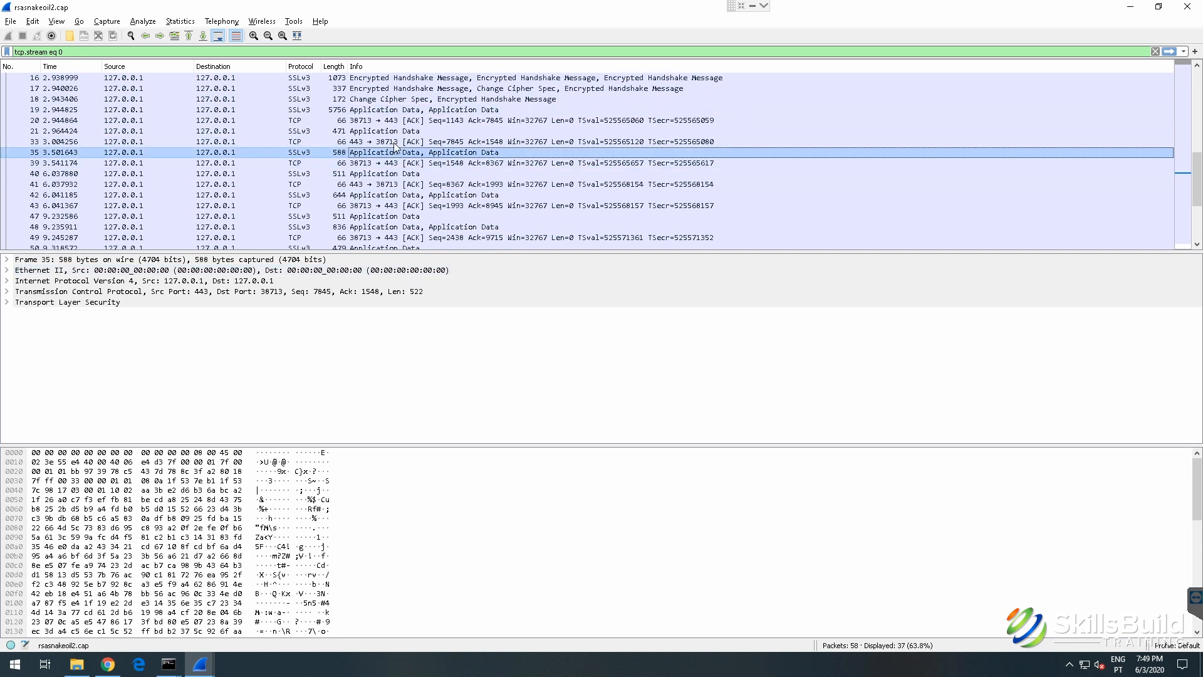
click(401, 131)
right_click(401, 132)
mouse_move(475, 301)
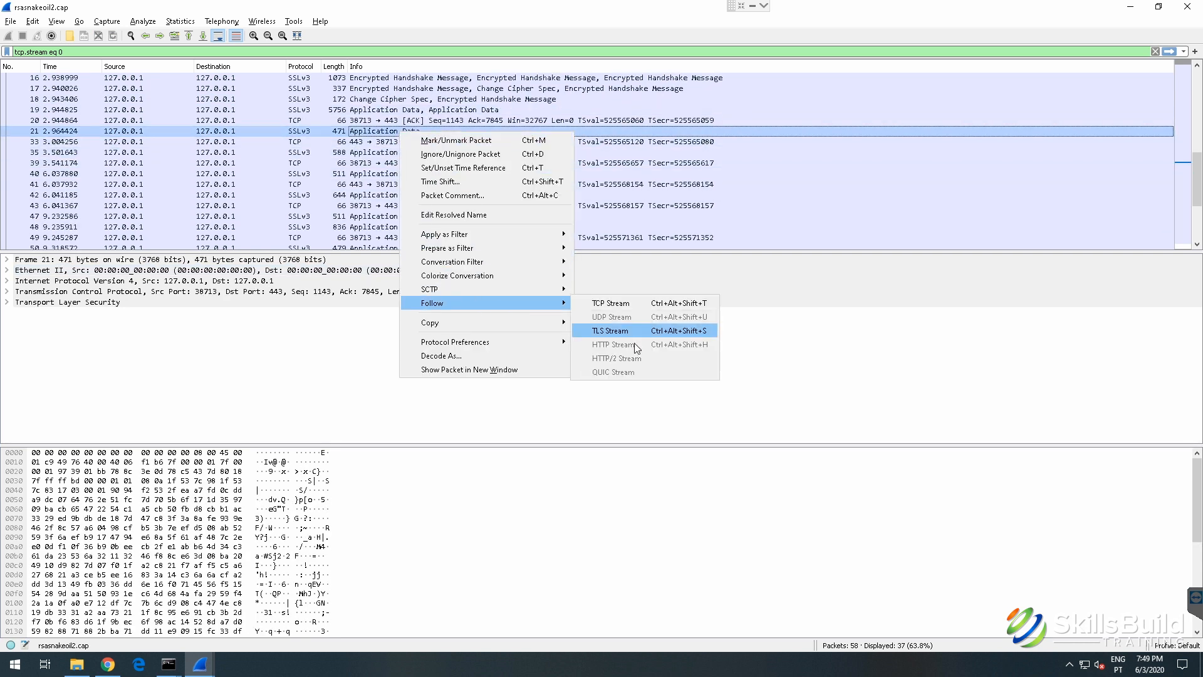
click(629, 329)
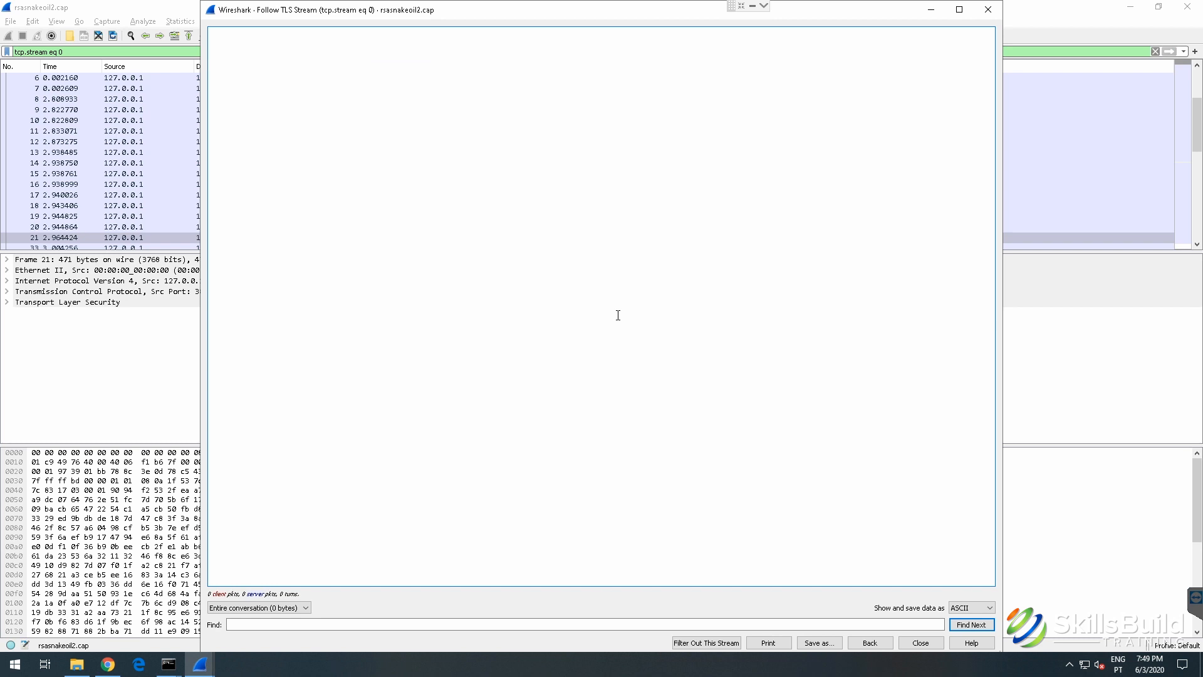
click(921, 642)
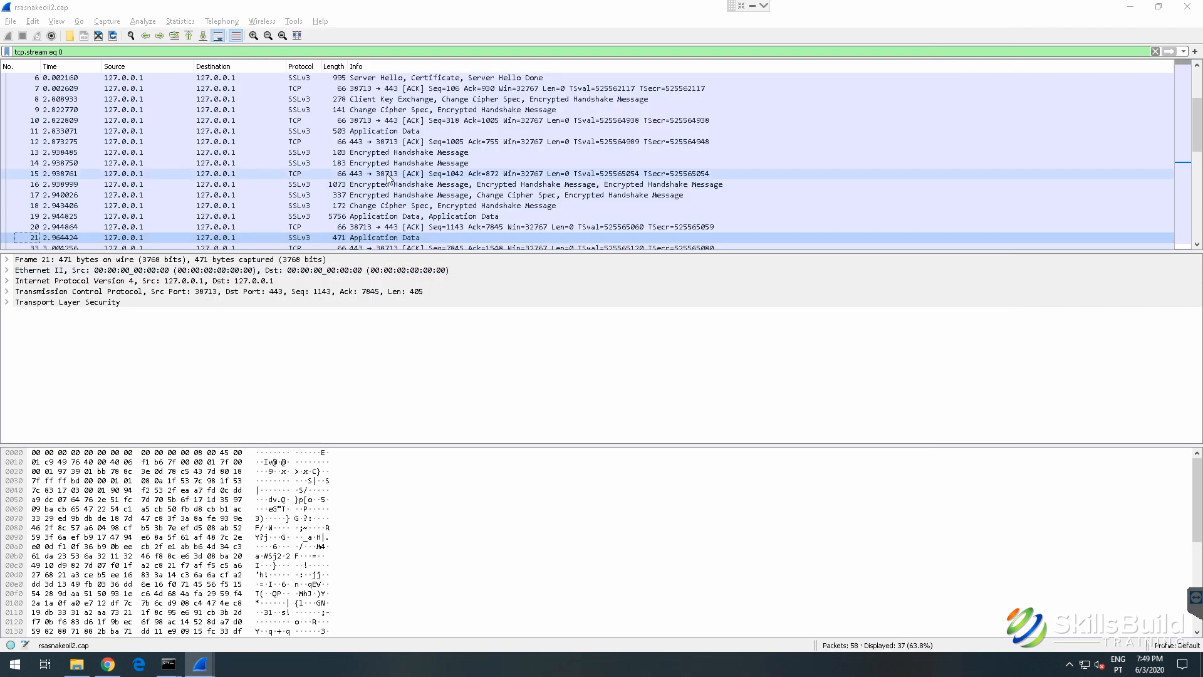
Step: Reopen the preferences and display the TLS protocol settings
click(32, 21)
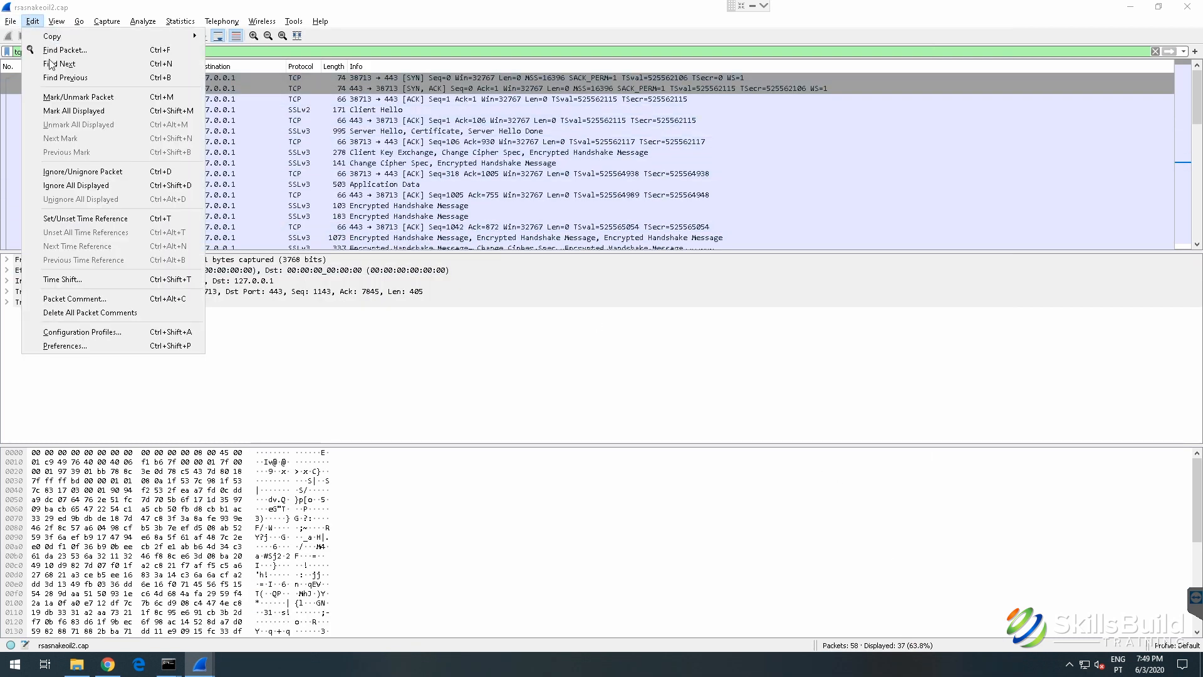
click(65, 346)
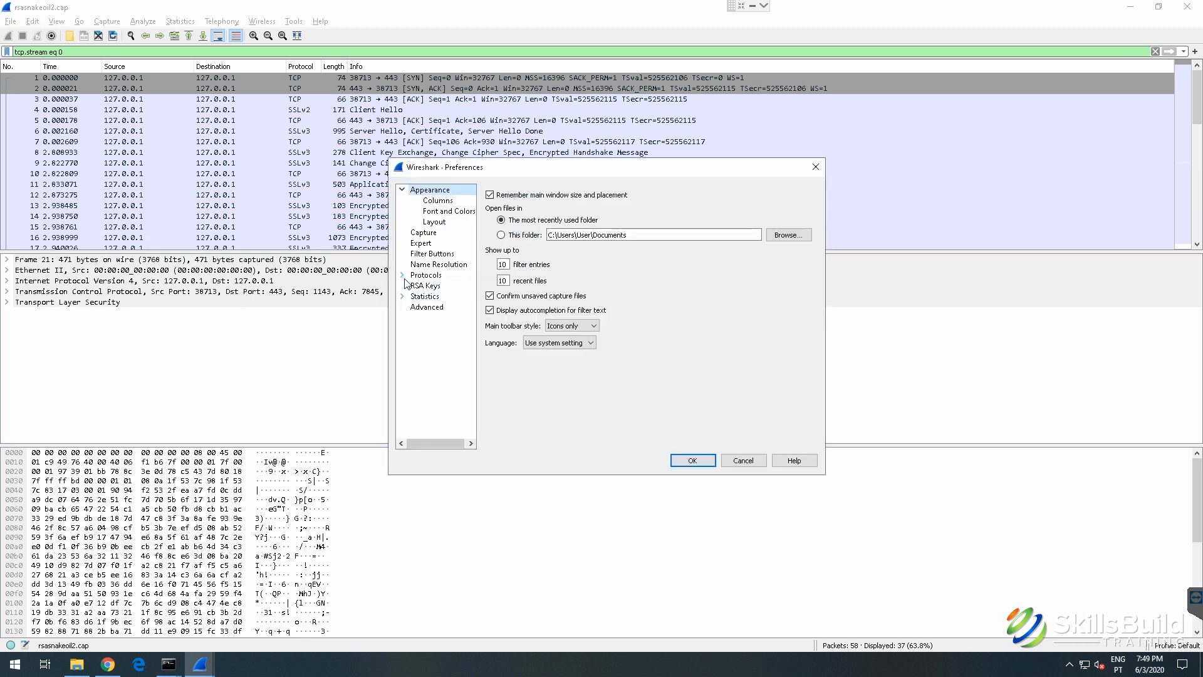
click(401, 274)
click(446, 340)
key(y)
scroll(442, 346, down, 2)
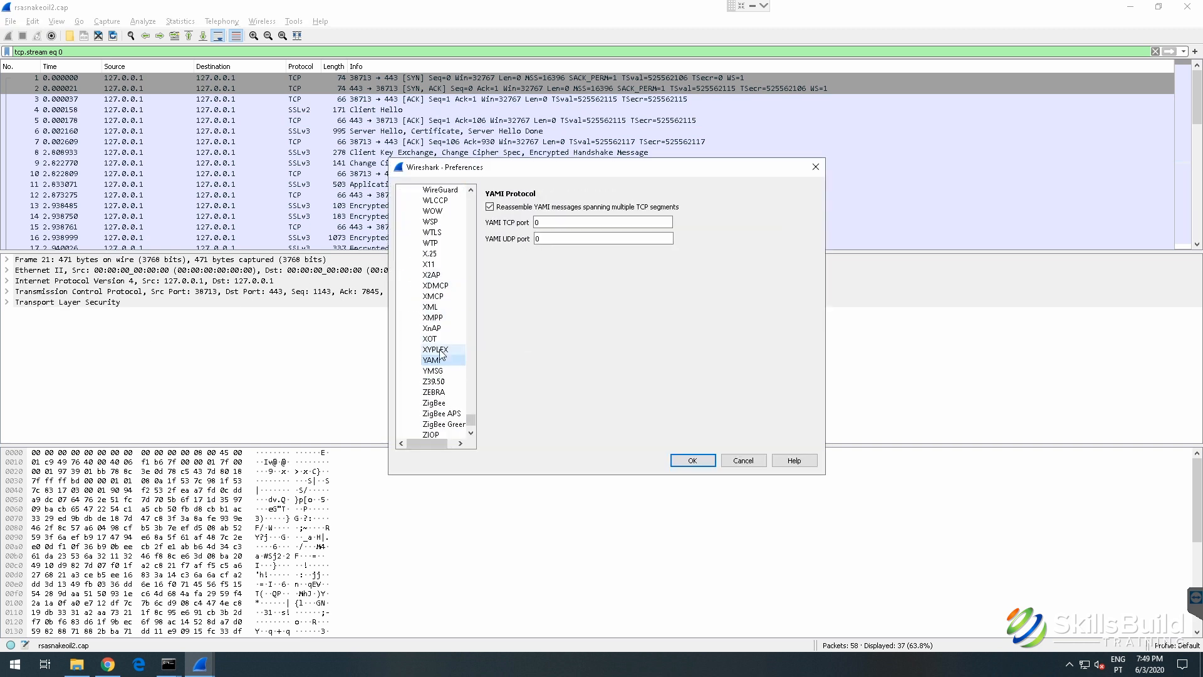
key(t)
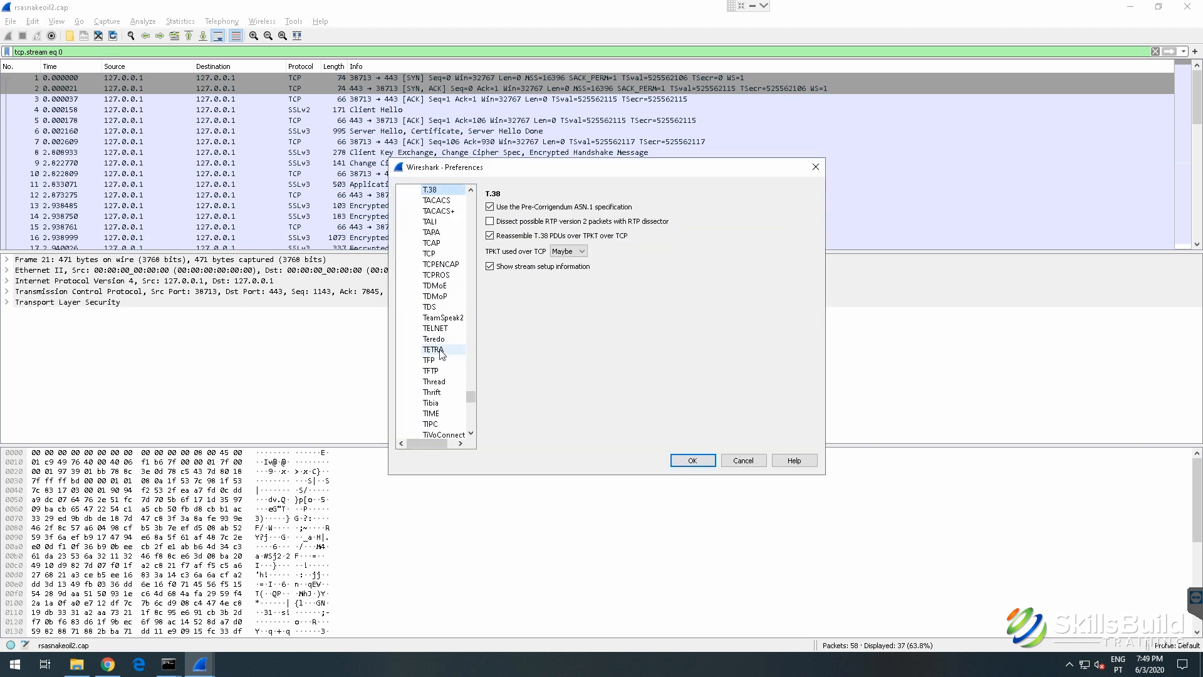
scroll(442, 354, down, 1)
click(439, 412)
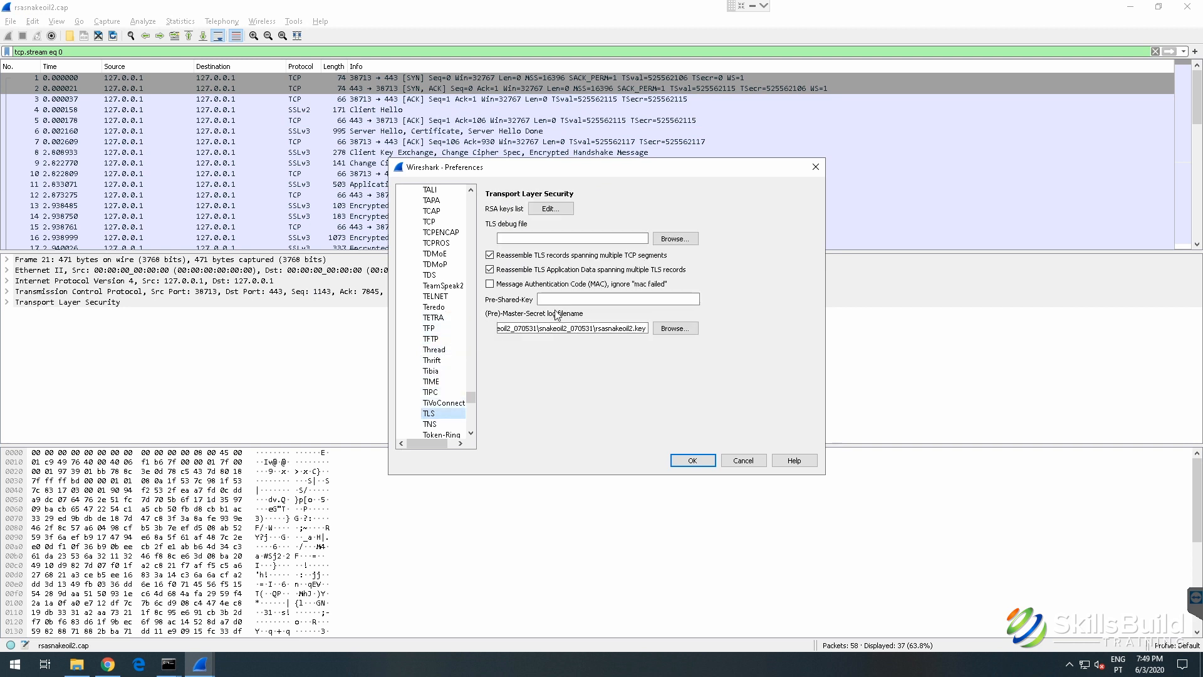
Step: Add an entry with the key file rsasnakeoil2.key to the TLS RSA keys list and accept it
click(549, 209)
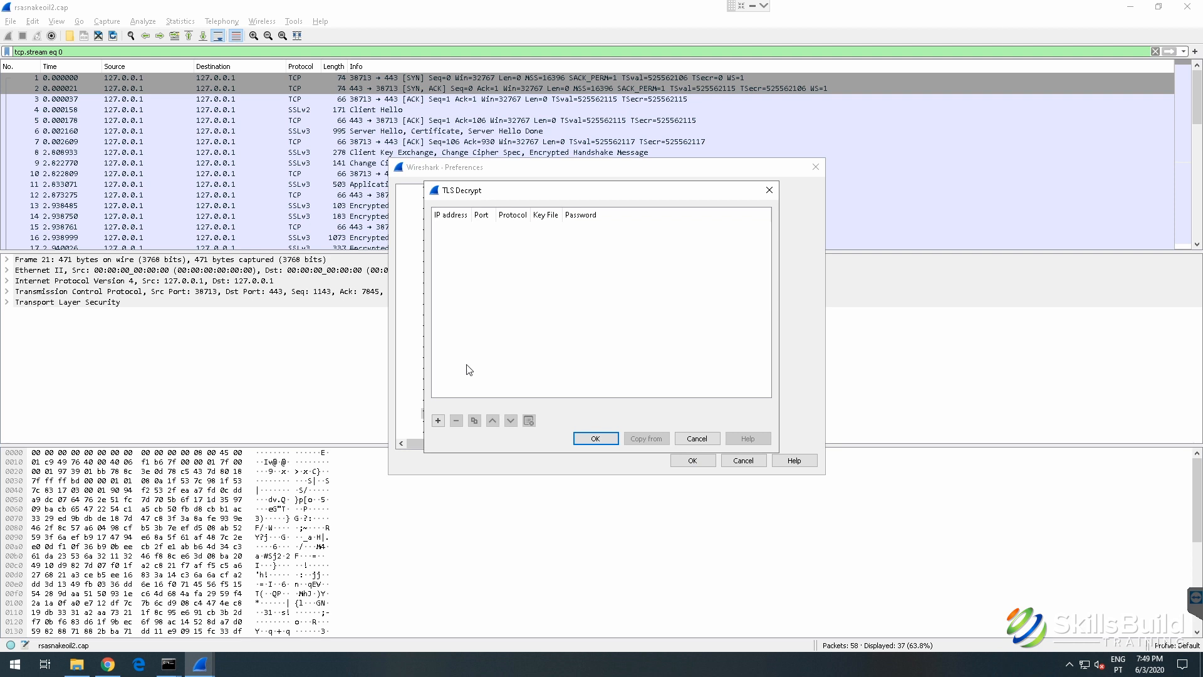
click(438, 420)
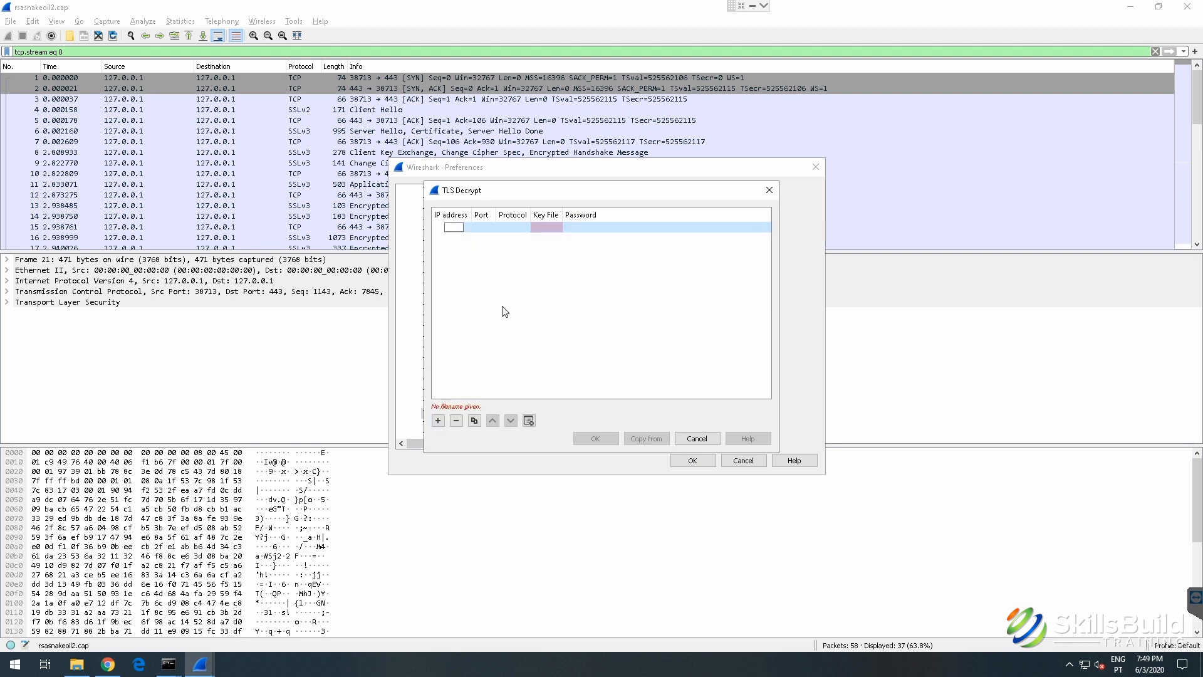
click(552, 228)
click(542, 227)
double_click(601, 308)
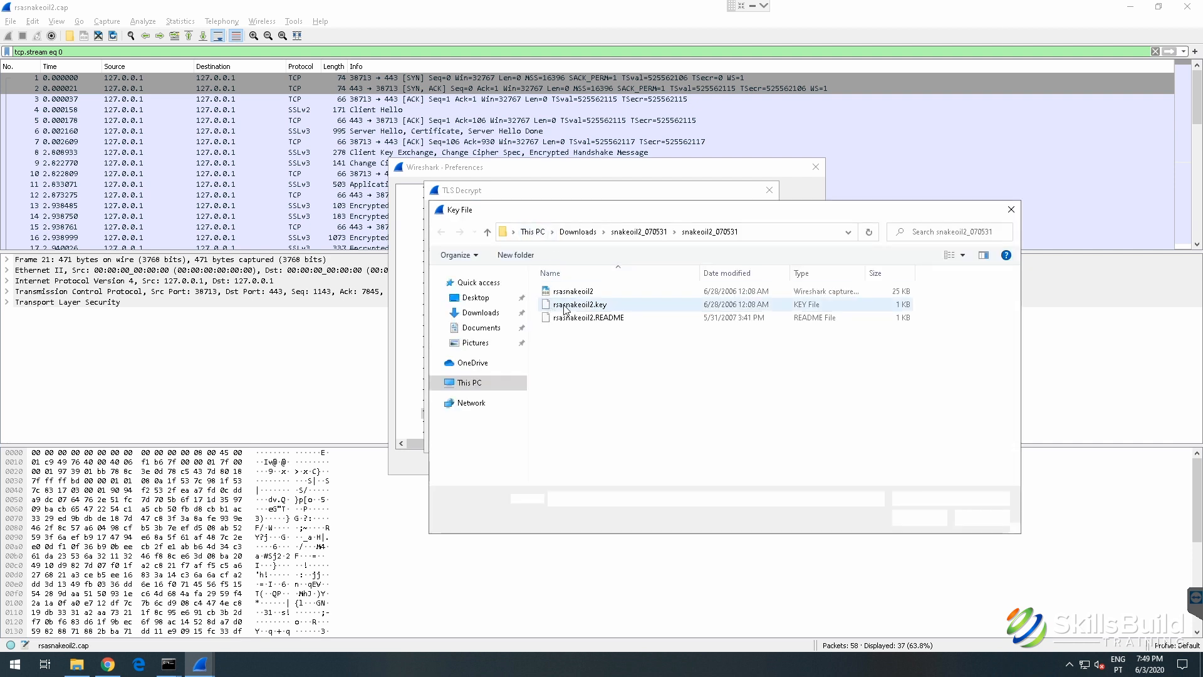
click(595, 438)
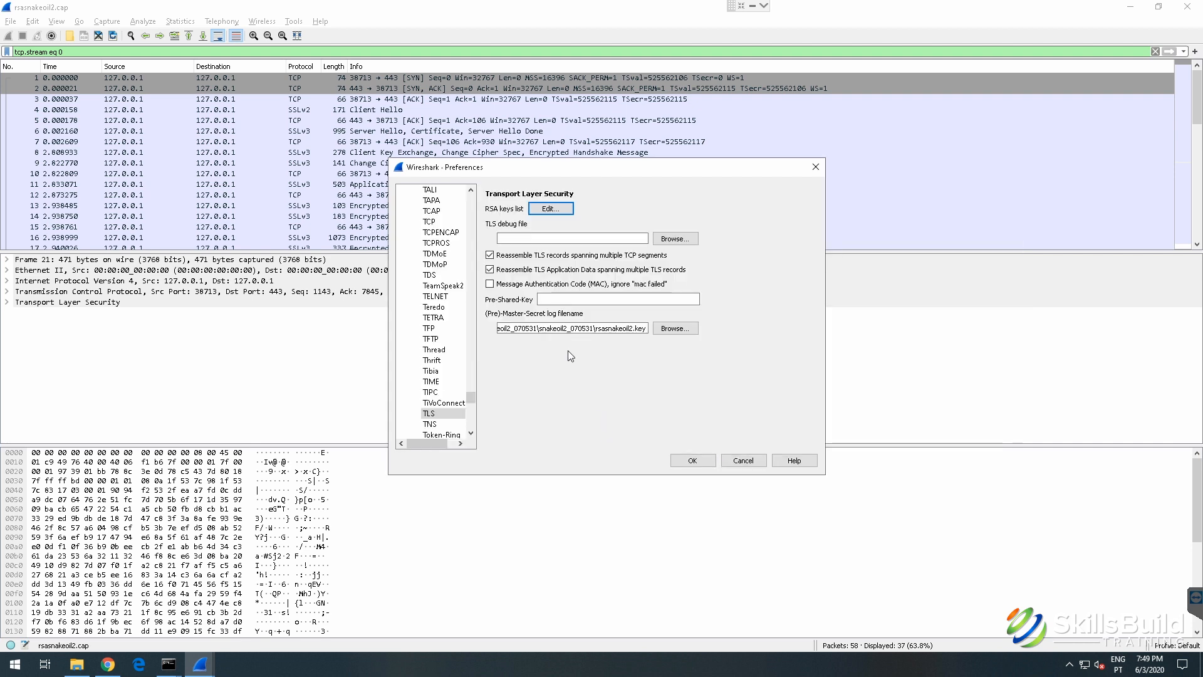
Step: Clear the (Pre)-Master-Secret log filename, and check the key file entry in the RSA keys list
triple_click(555, 329)
key(BackSpace)
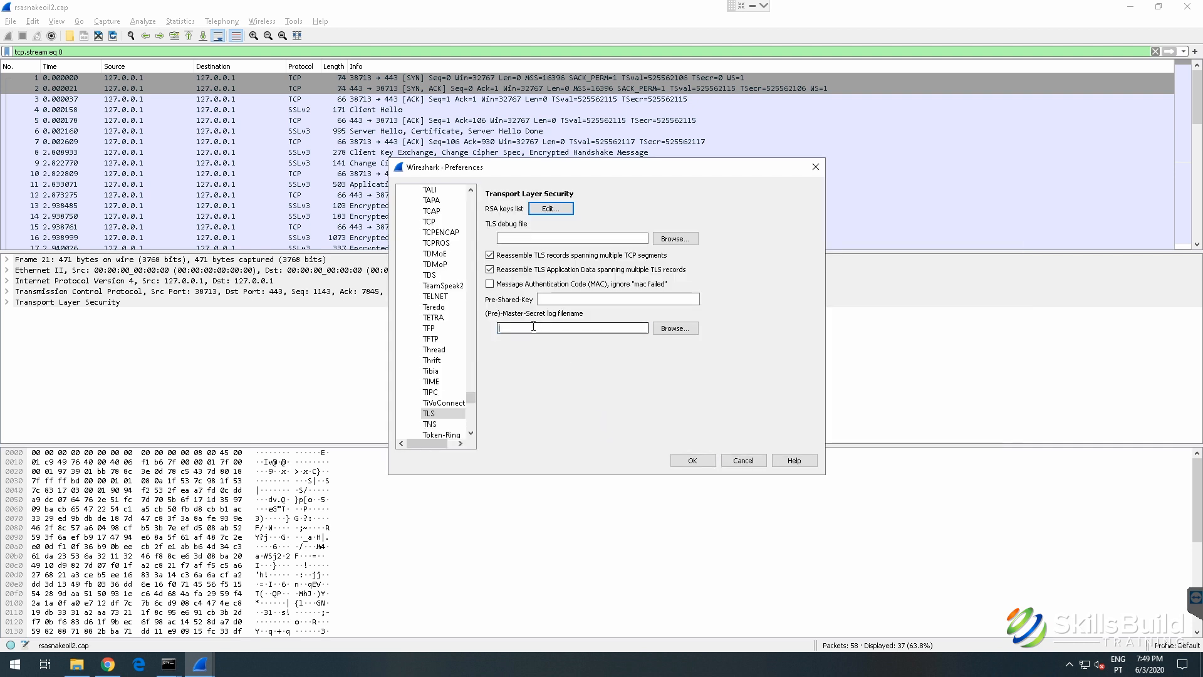
click(550, 209)
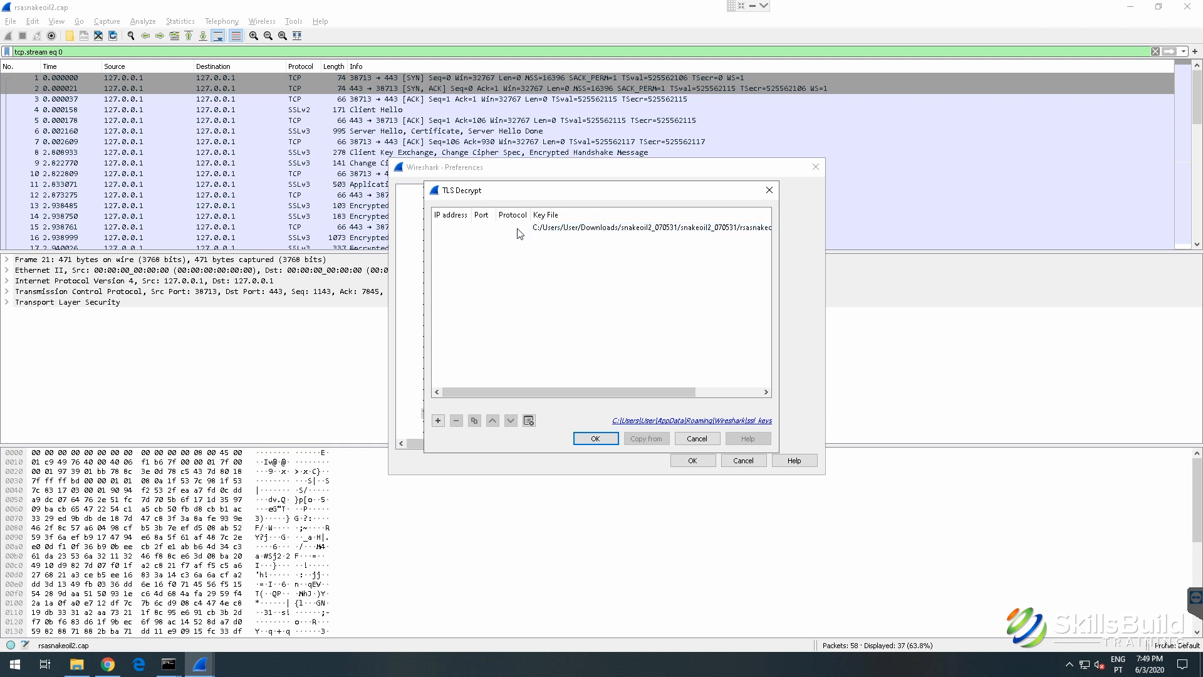
key(Escape)
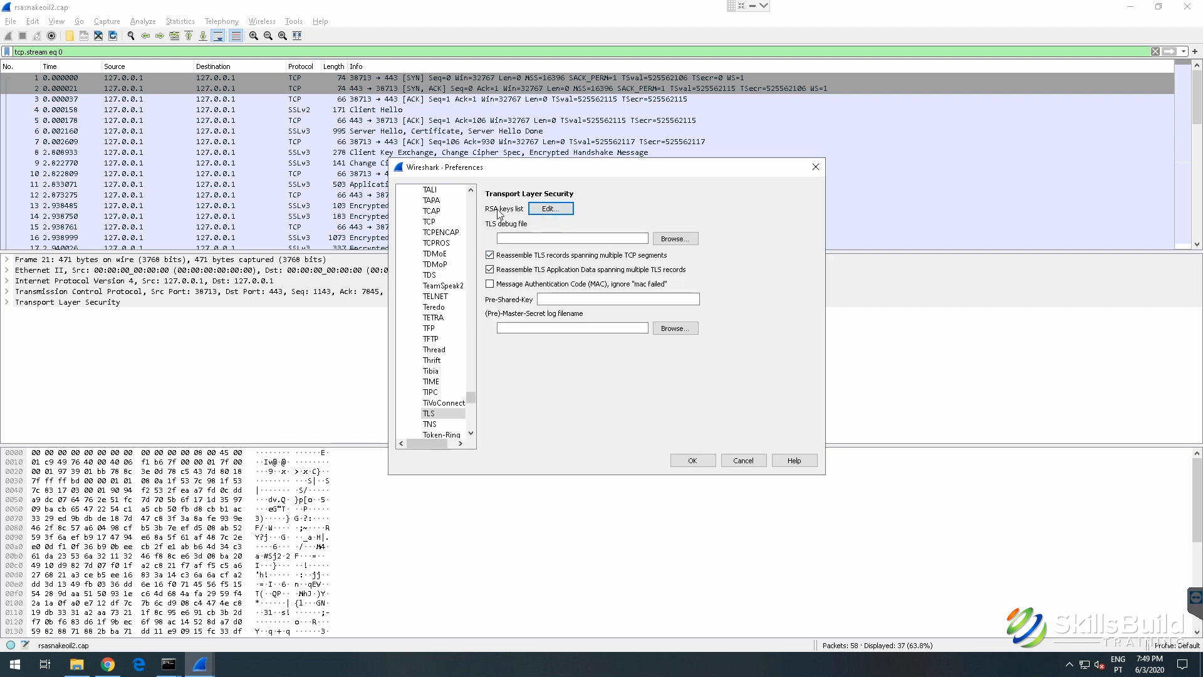
Step: Replace the existing RSA keys list entry with a new one using rsasnakeoil2.key as key file, and apply the preferences
click(550, 210)
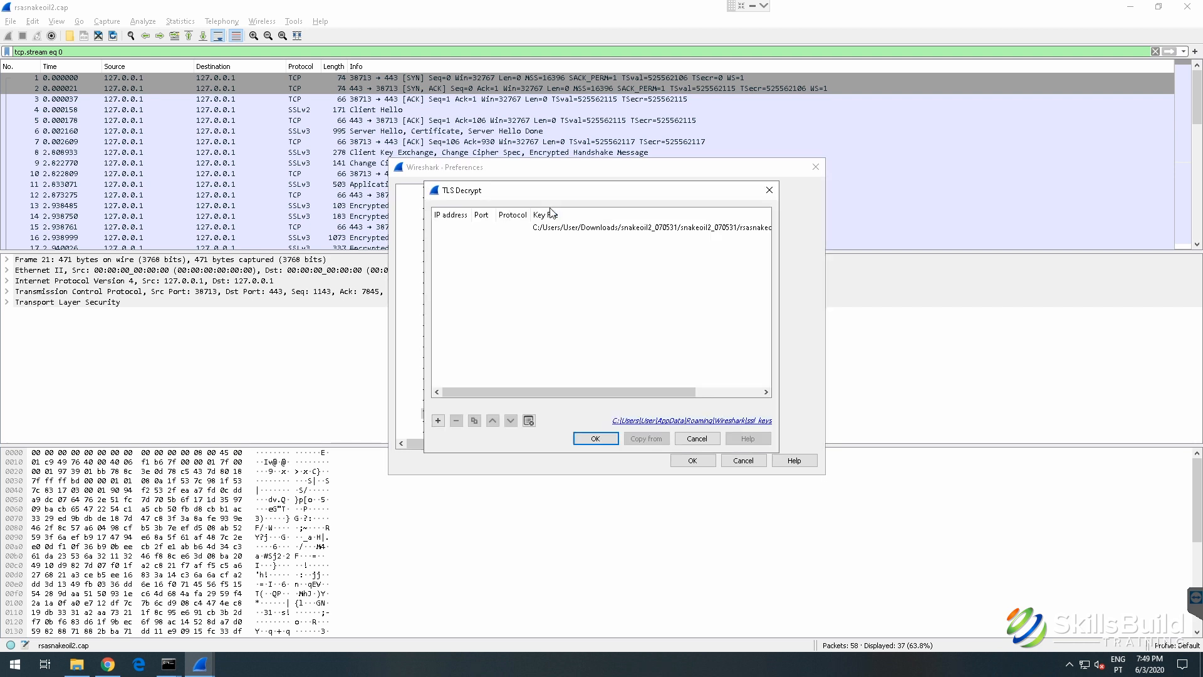
double_click(552, 227)
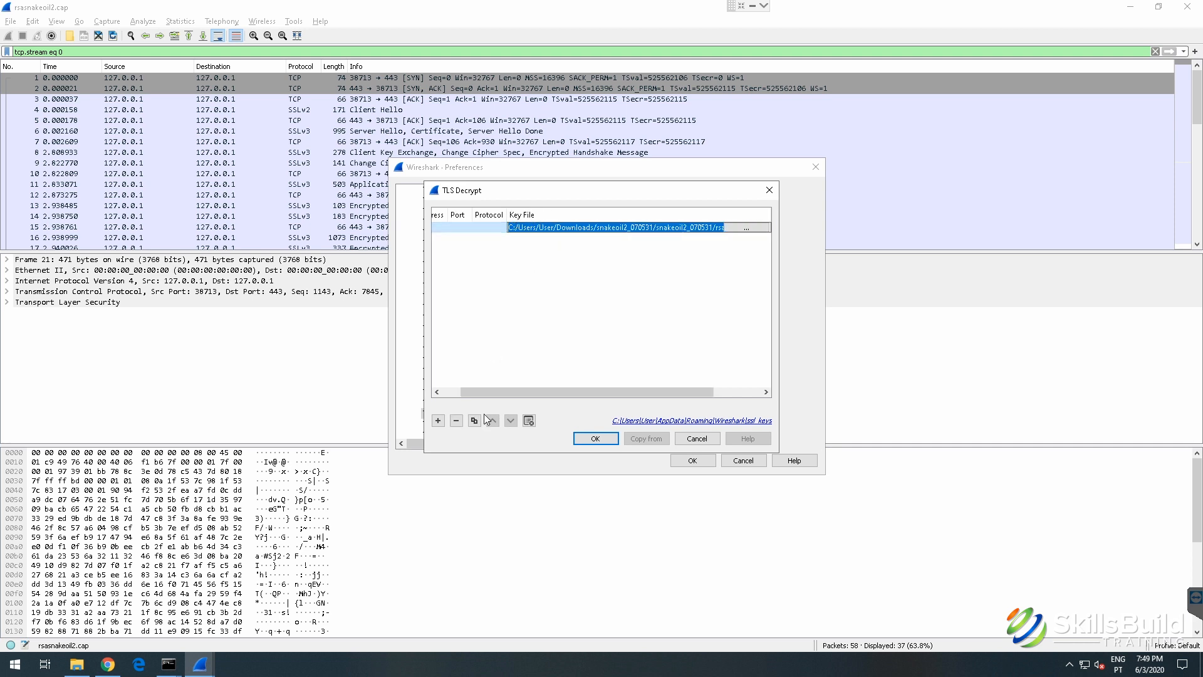
click(457, 420)
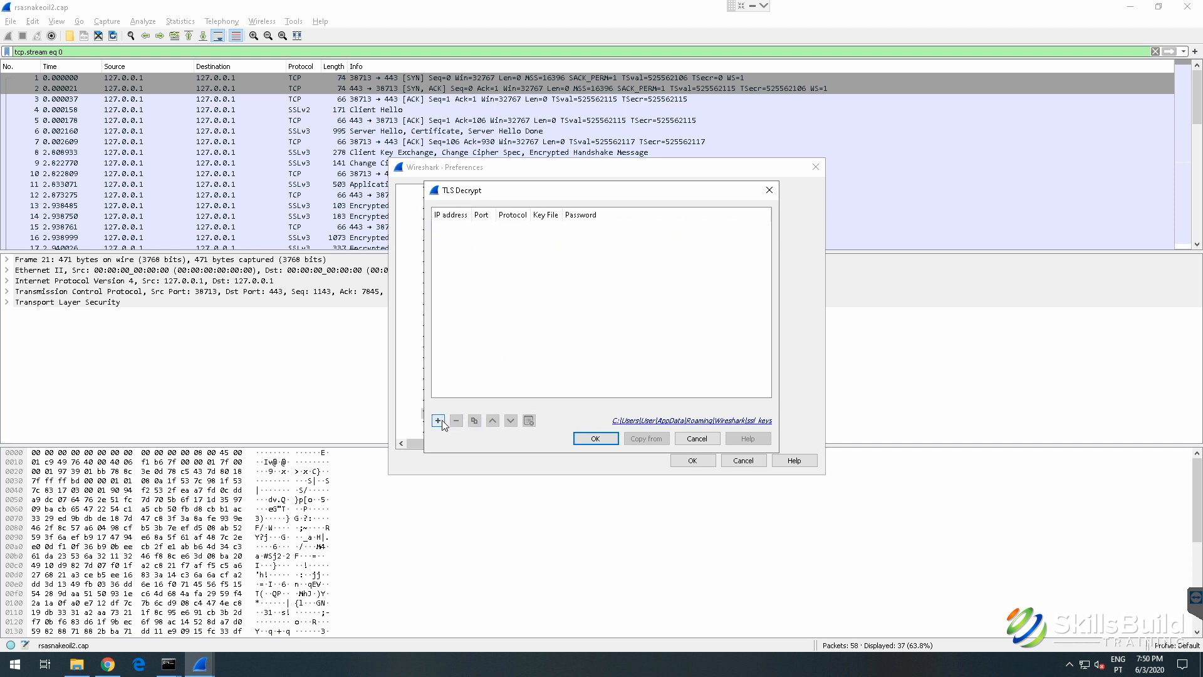
click(438, 420)
double_click(549, 224)
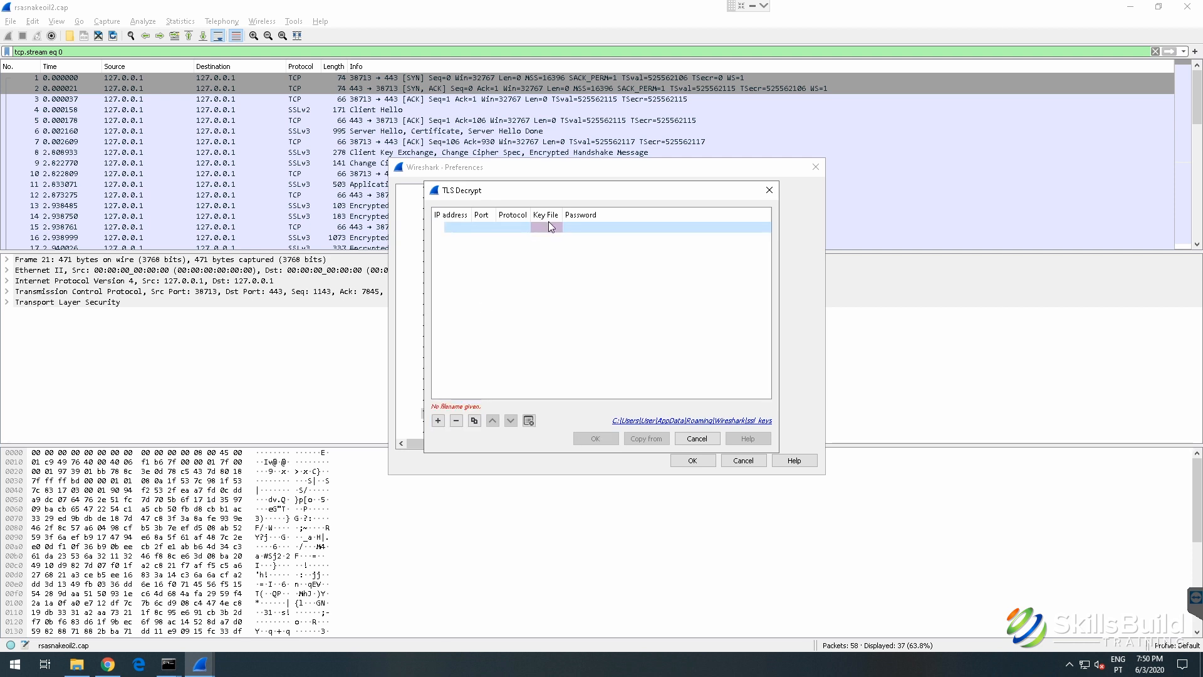
click(549, 226)
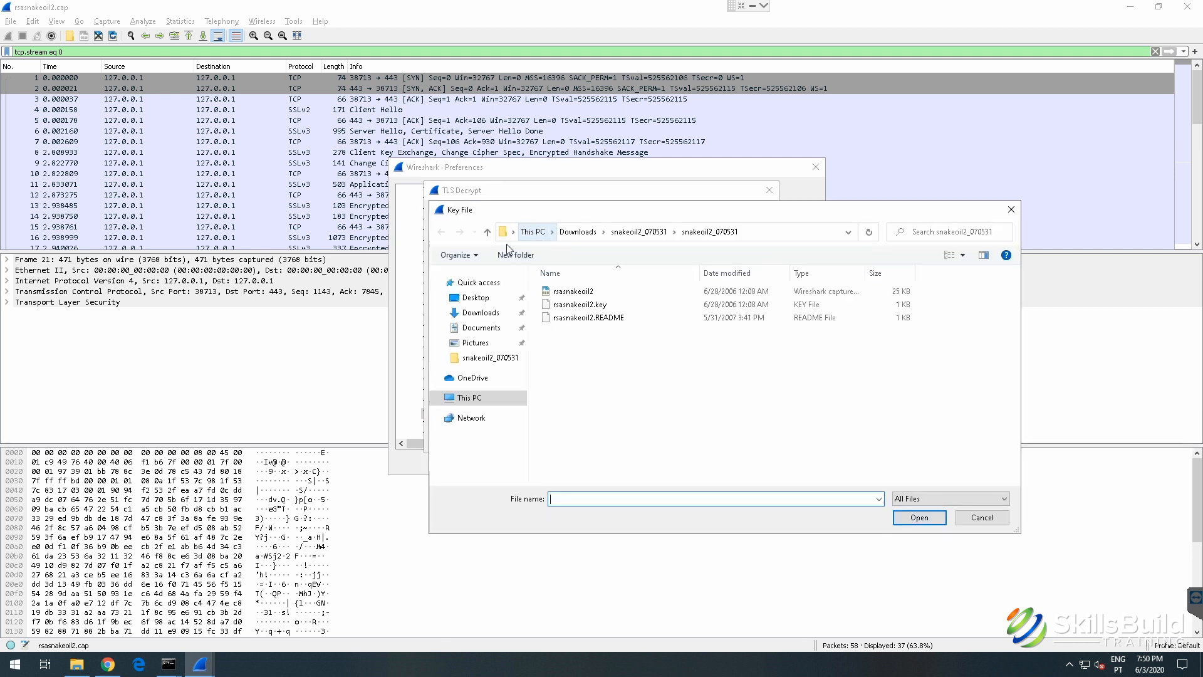
double_click(567, 304)
click(594, 436)
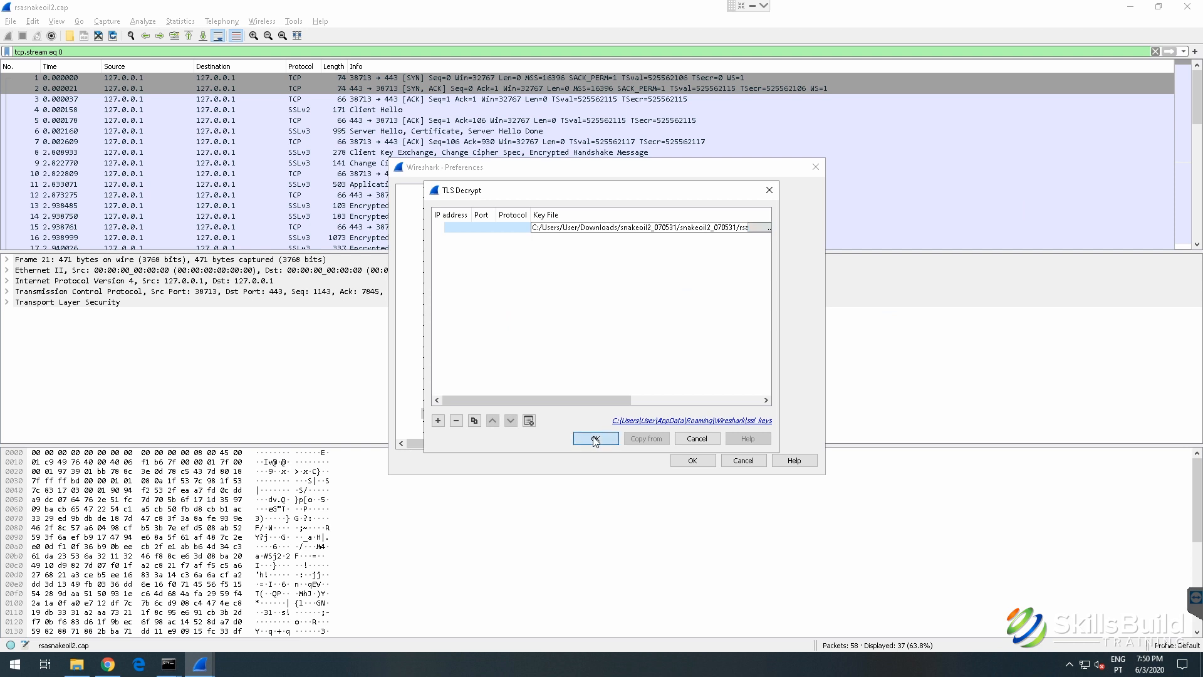
click(697, 462)
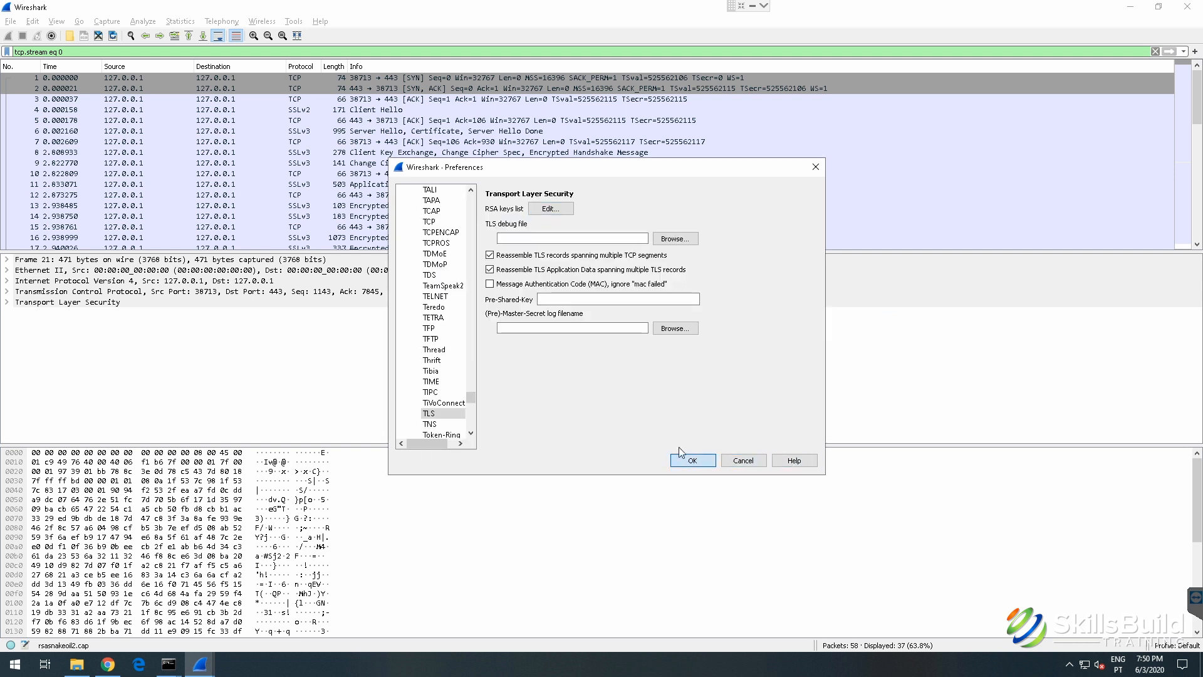
Step: Look through the decrypted packets and follow the HTTP stream of the GET / request, packet number 11
click(442, 184)
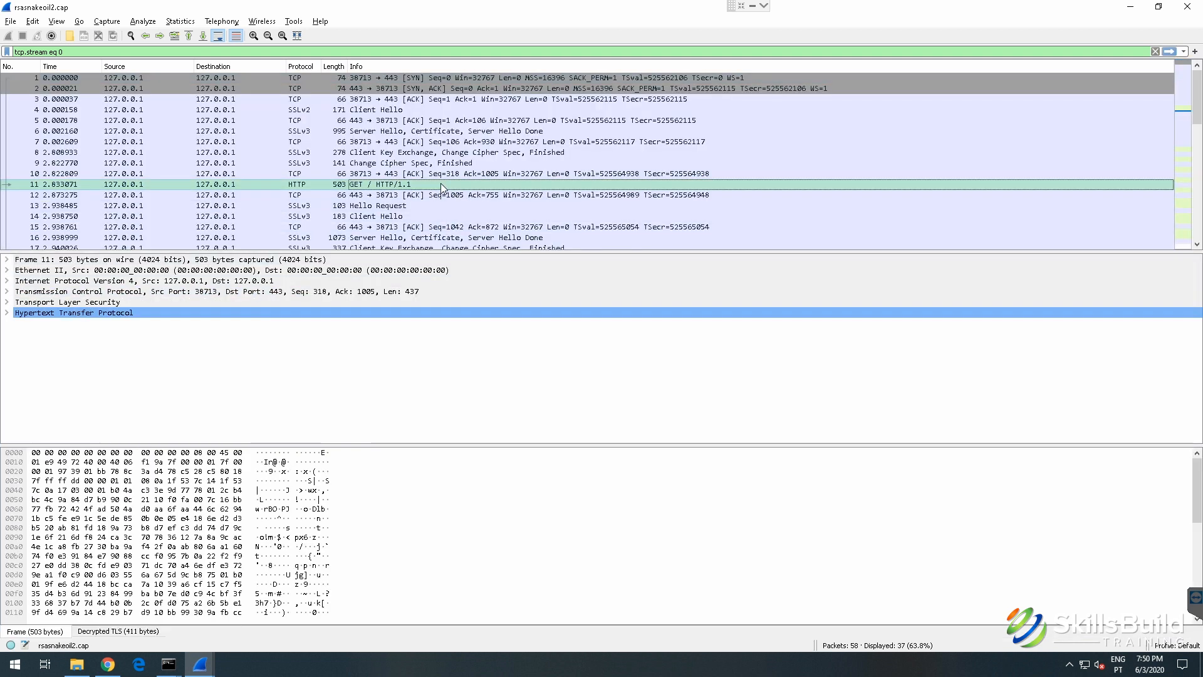
right_click(441, 186)
key(Escape)
scroll(375, 172, down, 2)
scroll(375, 172, down, 4)
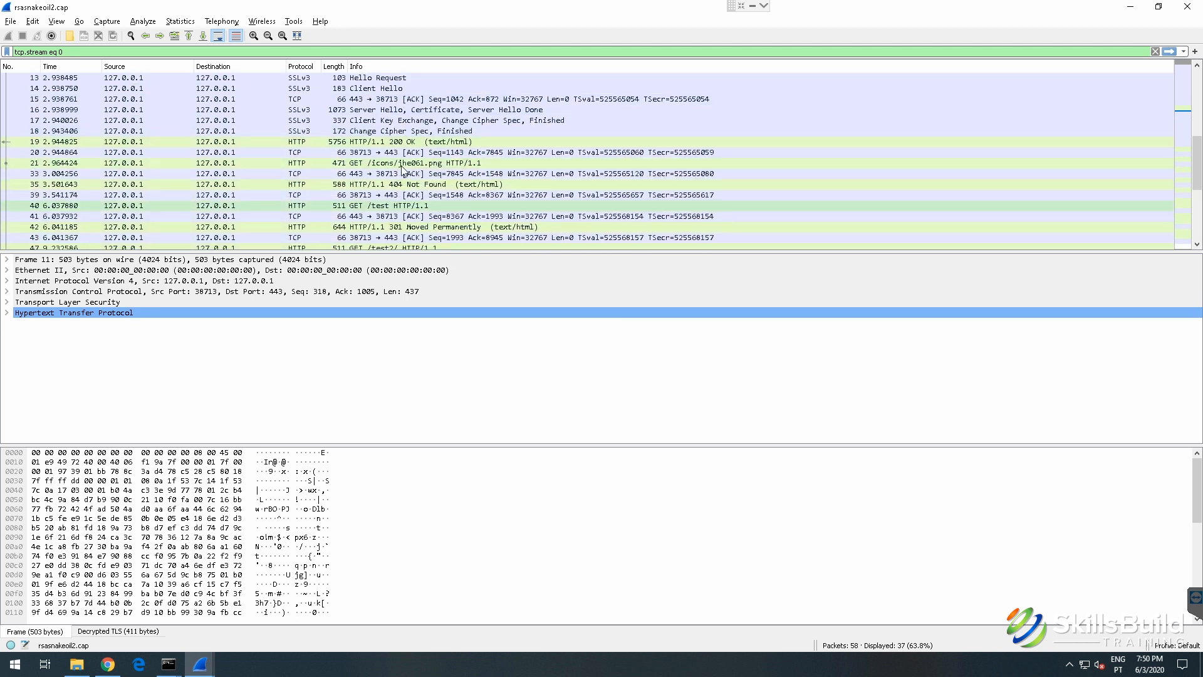
scroll(363, 138, up, 4)
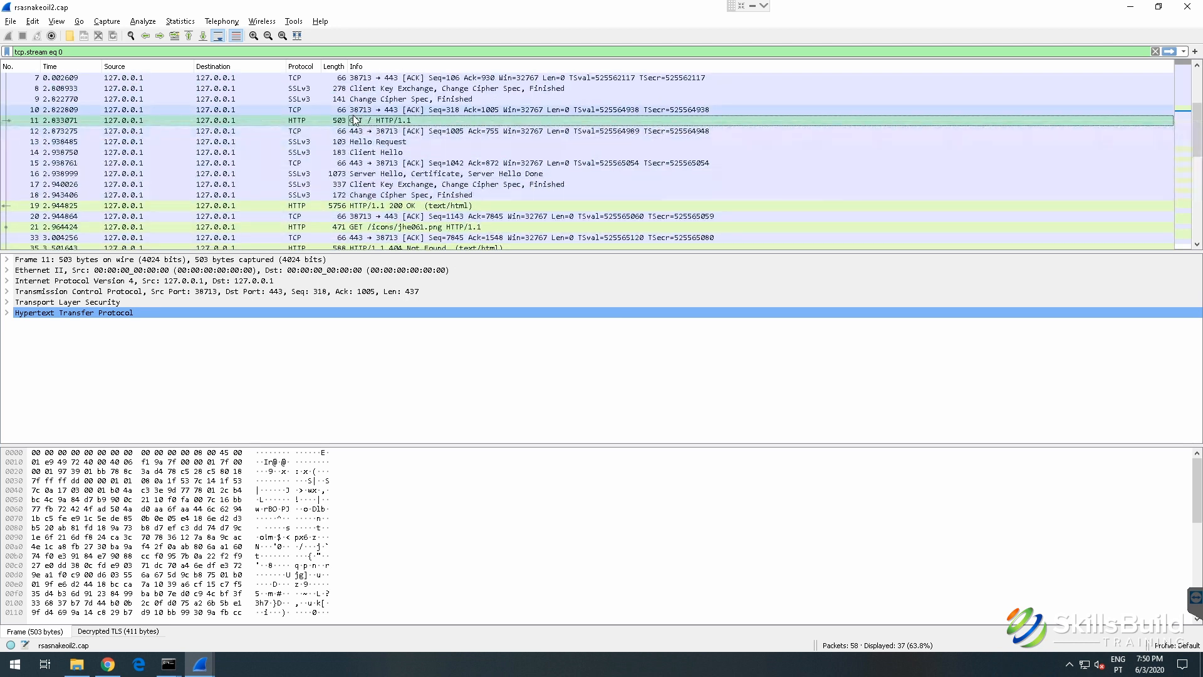
right_click(355, 123)
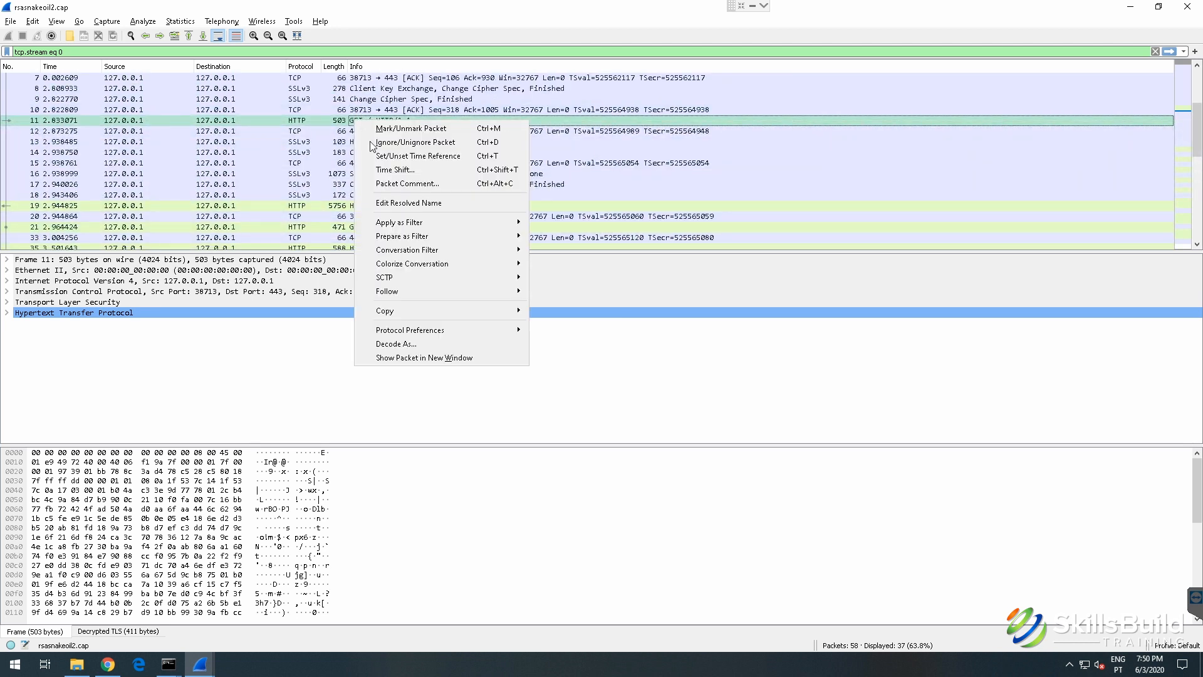
mouse_move(429, 292)
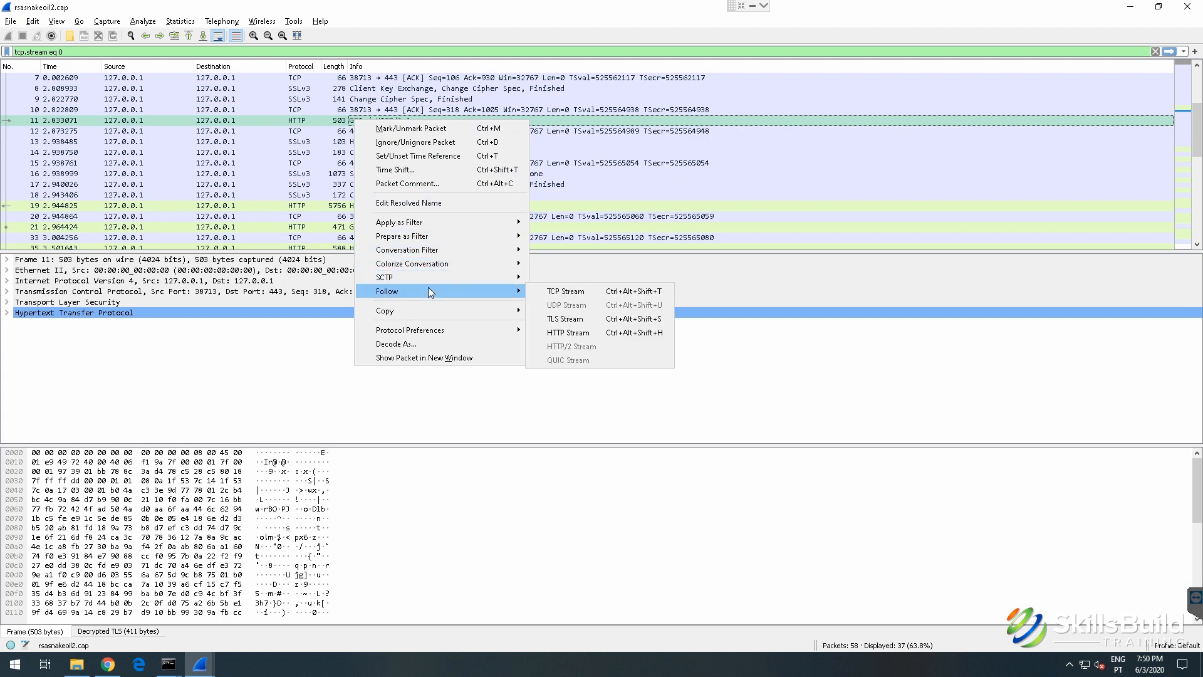
click(573, 332)
Step: Examine the followed HTTP stream down to its end, including the page's HTML and the request and response headers
scroll(575, 320, down, 1)
scroll(575, 321, down, 5)
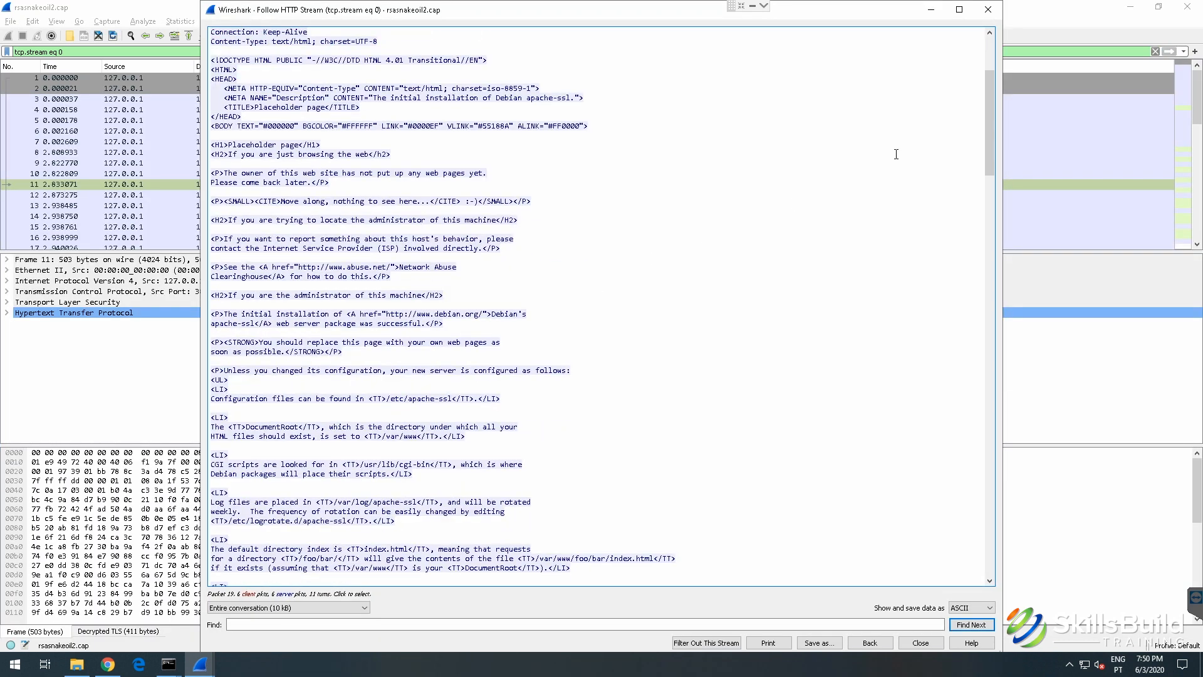
drag(985, 101, 982, 134)
scroll(974, 192, down, 20)
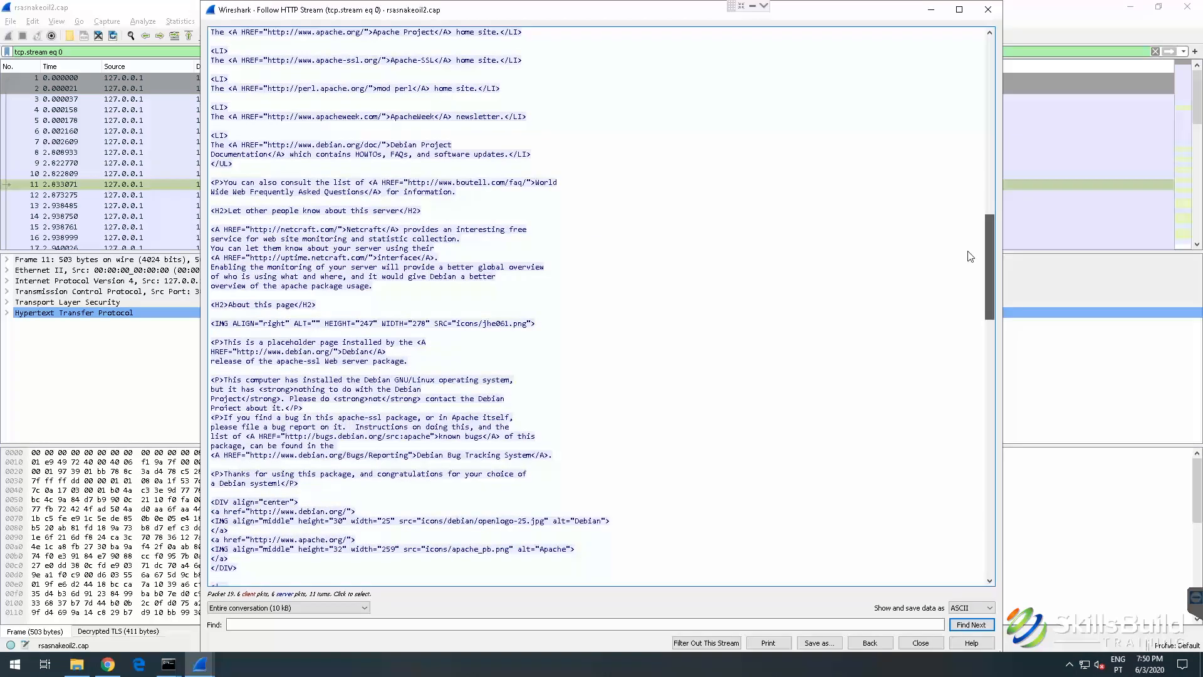
scroll(952, 394, down, 7)
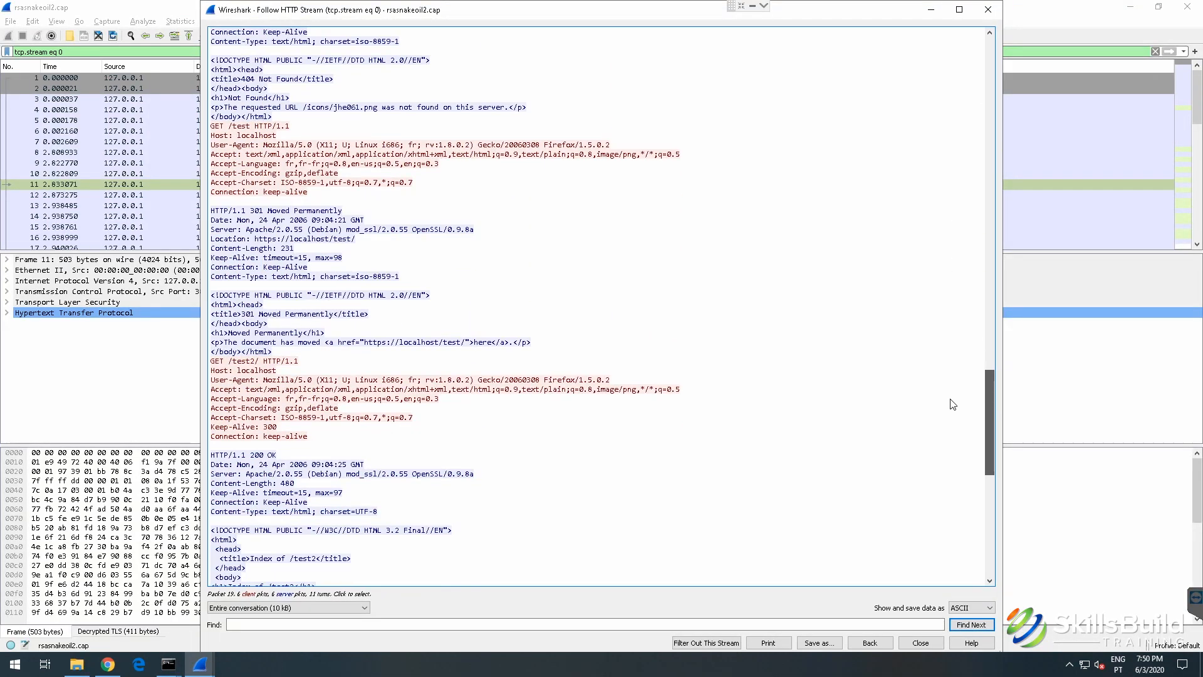
scroll(953, 432, down, 5)
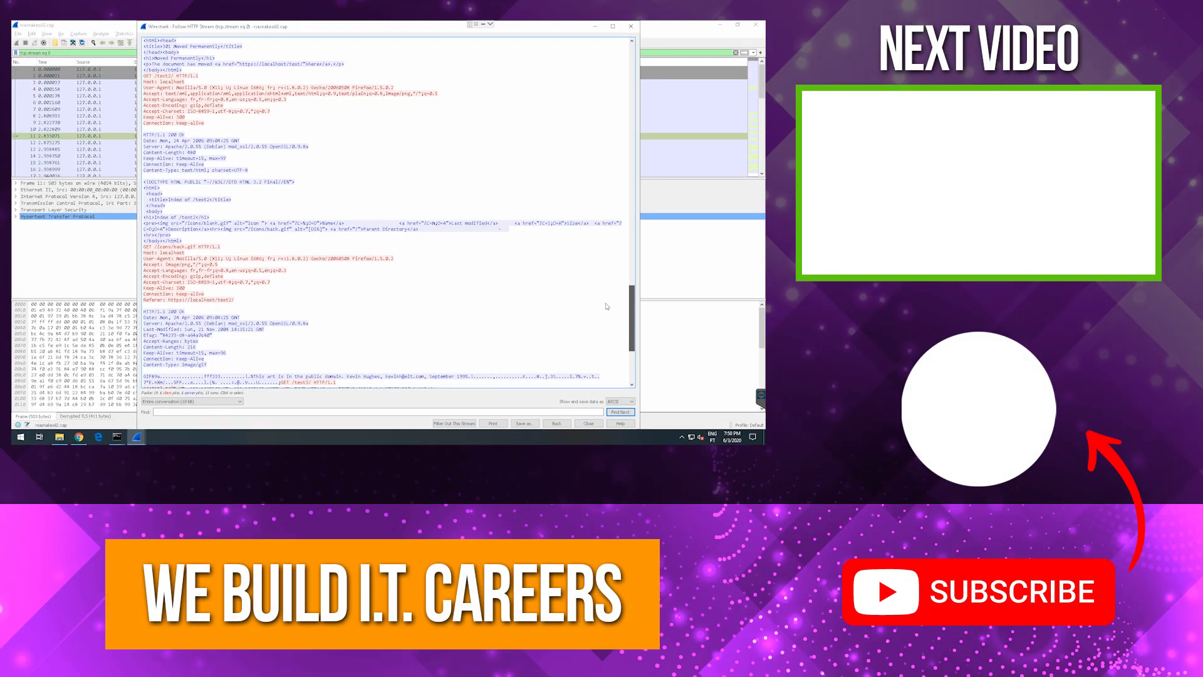
scroll(606, 306, down, 8)
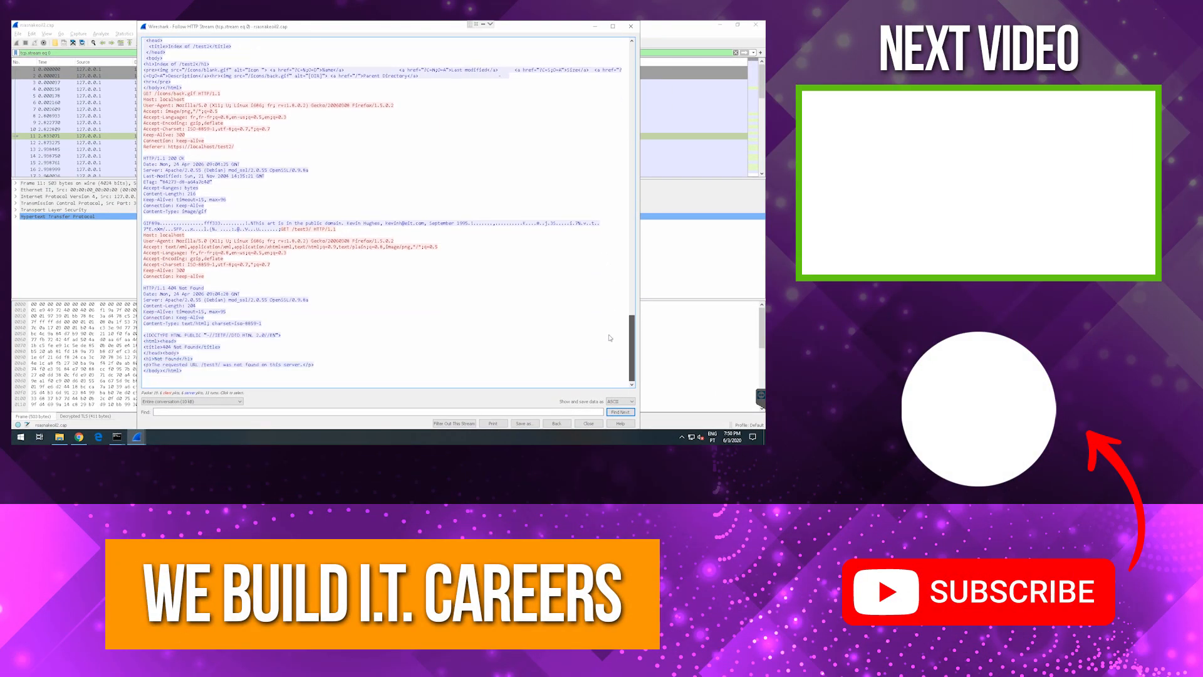